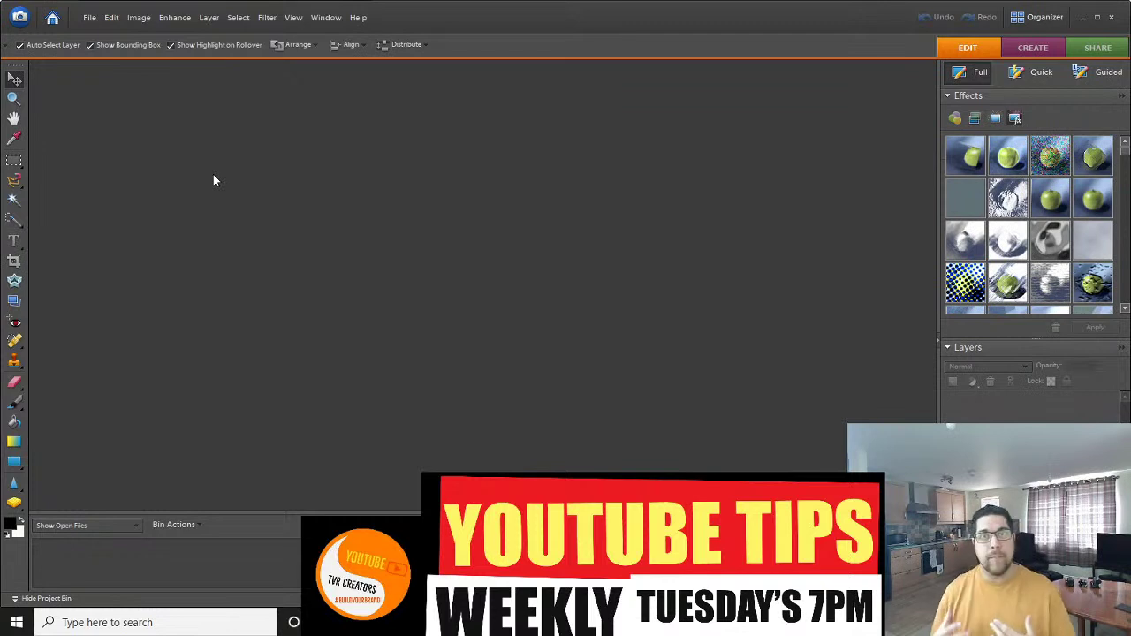
# Create a new blank 1280 x 720 pixel RGB document with a white background.
pyautogui.click(87, 24)
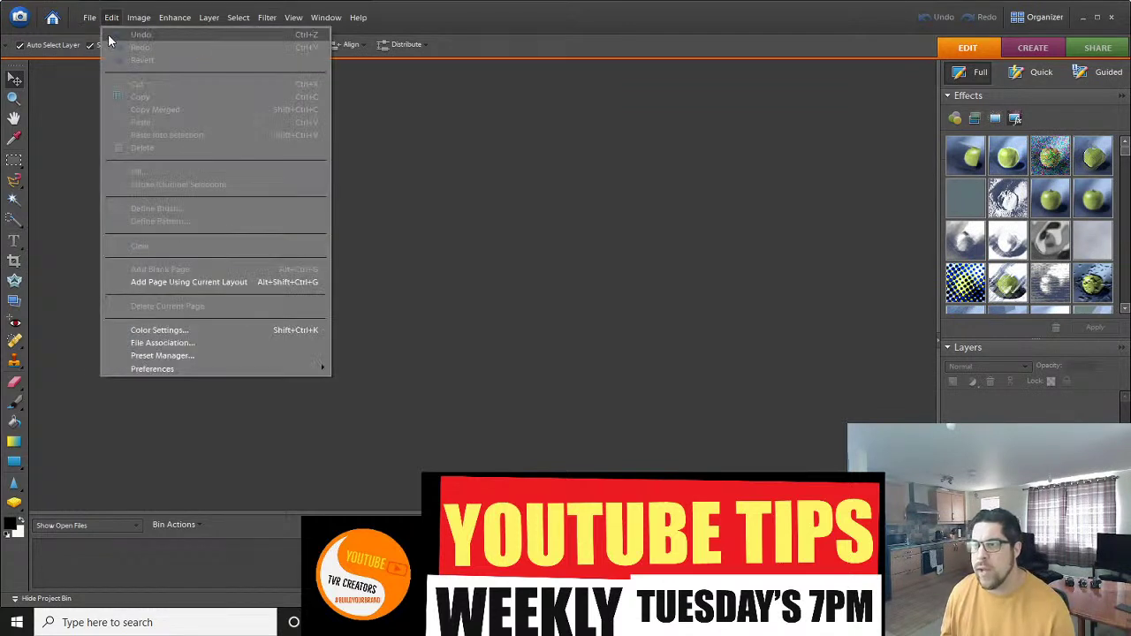
pyautogui.moveTo(111, 35)
pyautogui.click(282, 34)
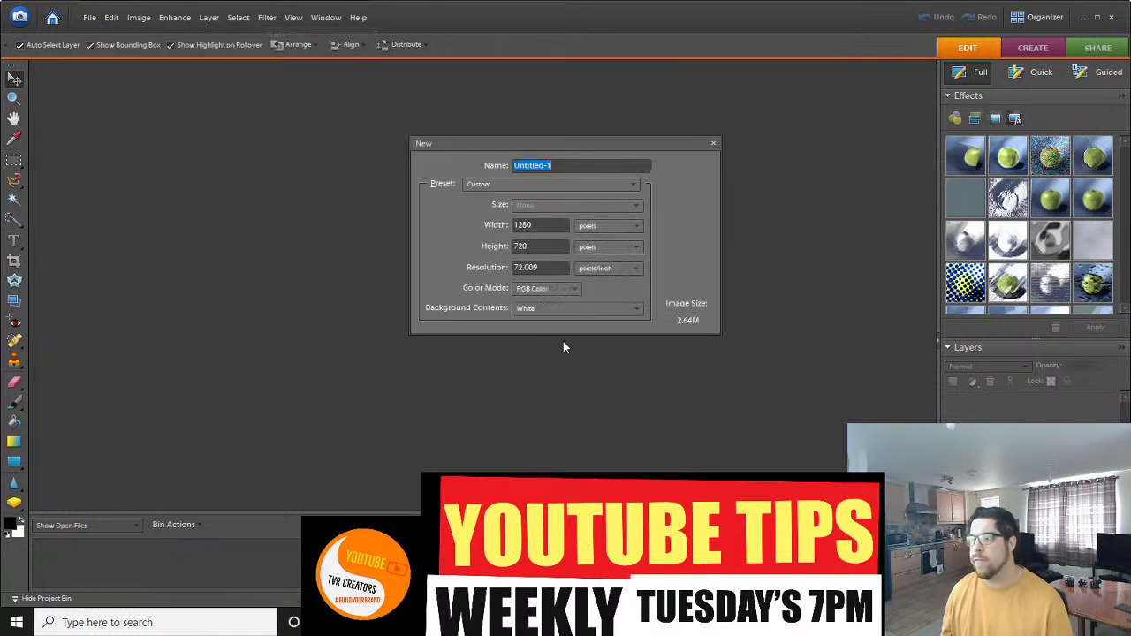
pyautogui.click(537, 226)
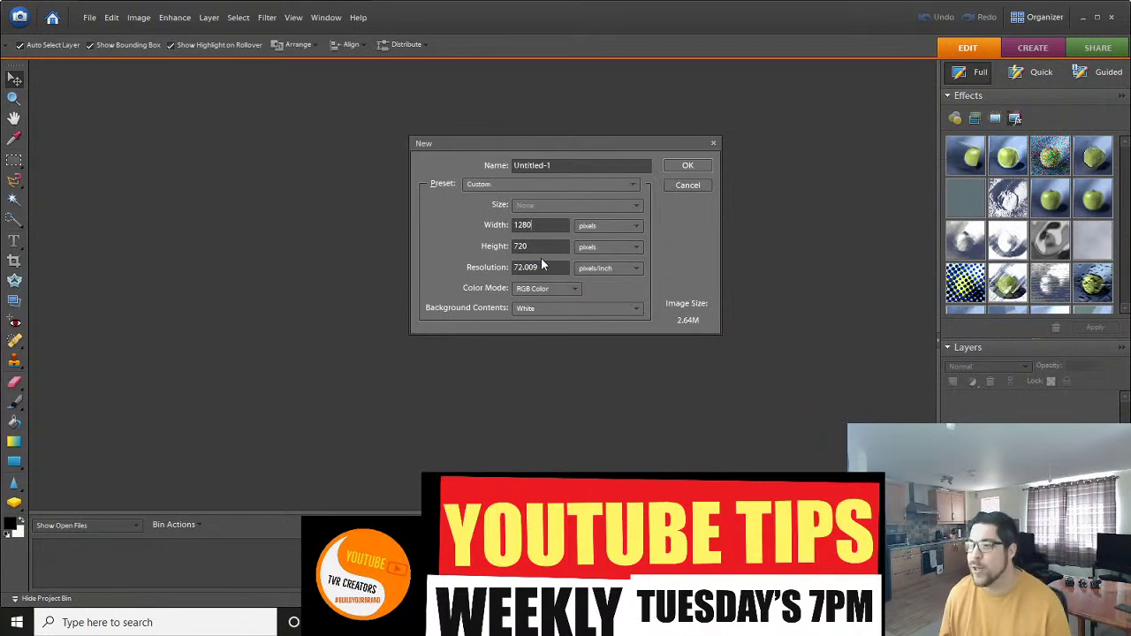
pyautogui.click(686, 167)
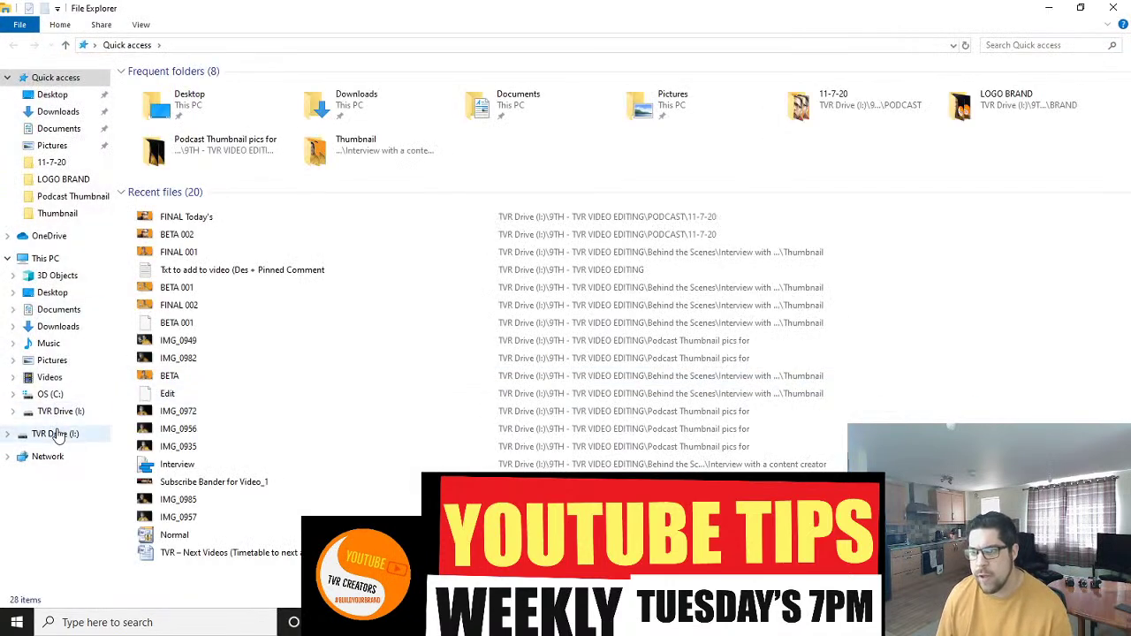
# In File Explorer, open the "Podcast Thumbnail pics for" folder inside "9TH - TVR VIDEO EDITING" on TVR Drive (I:).
pyautogui.click(53, 434)
pyautogui.doubleClick(238, 106)
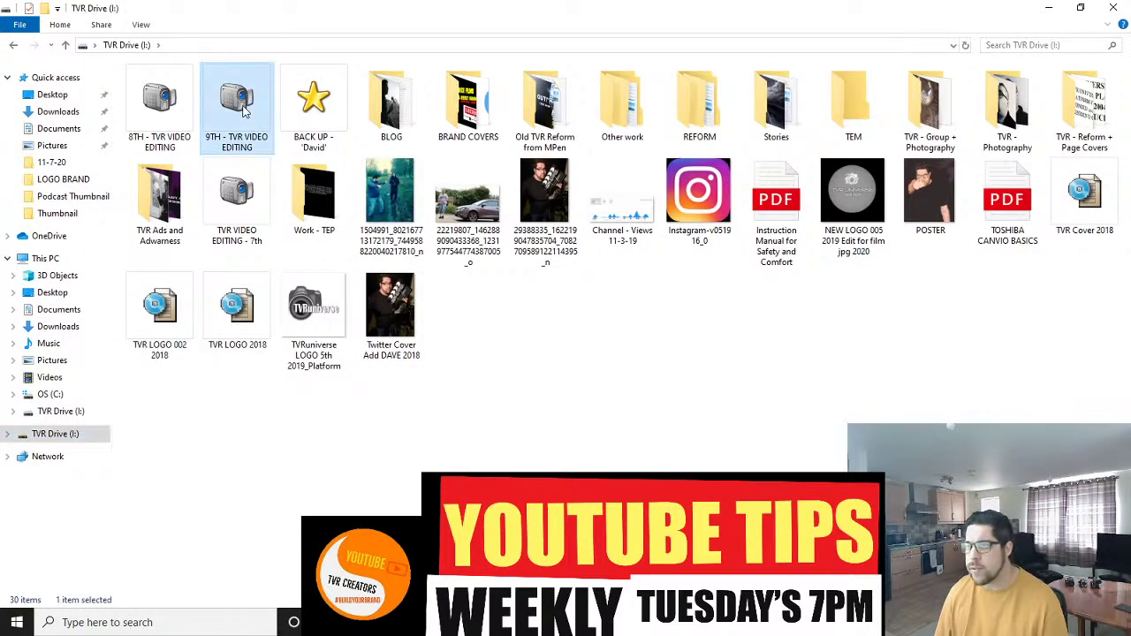
pyautogui.doubleClick(776, 106)
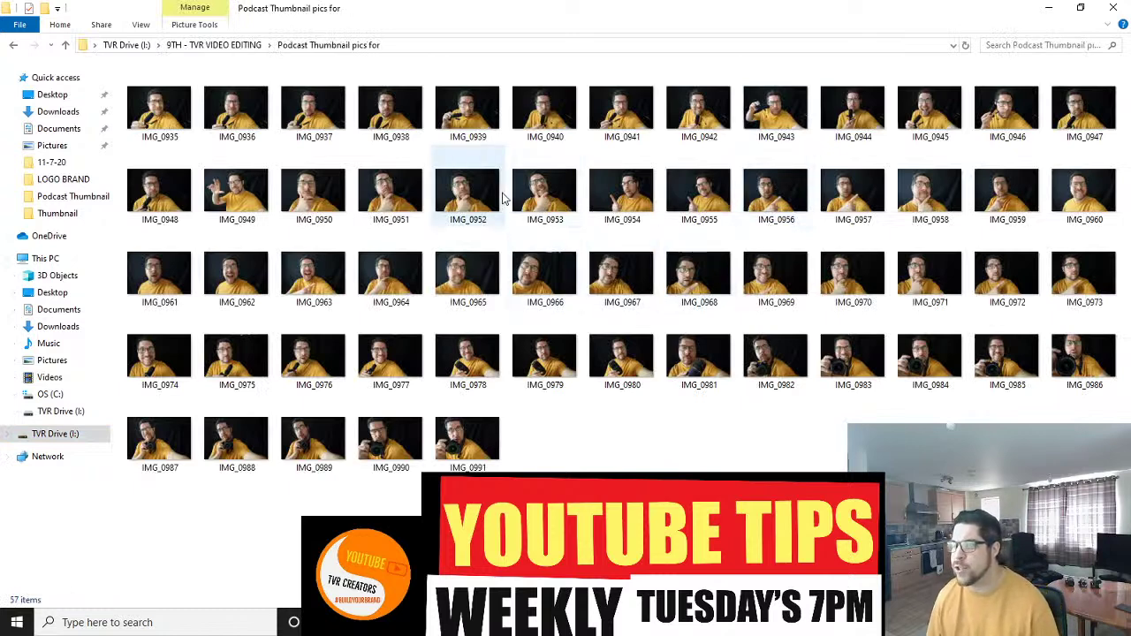
pyautogui.moveTo(499, 200)
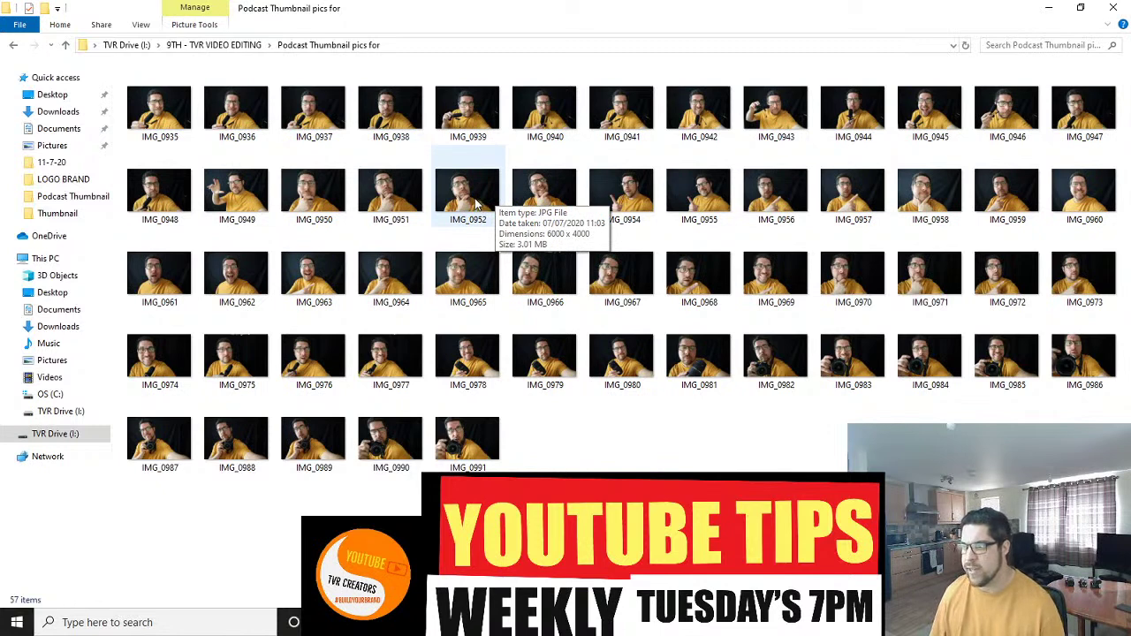
# Open the photo IMG_0952 with Adobe Photoshop Elements.
pyautogui.click(481, 442)
pyautogui.rightClick(481, 442)
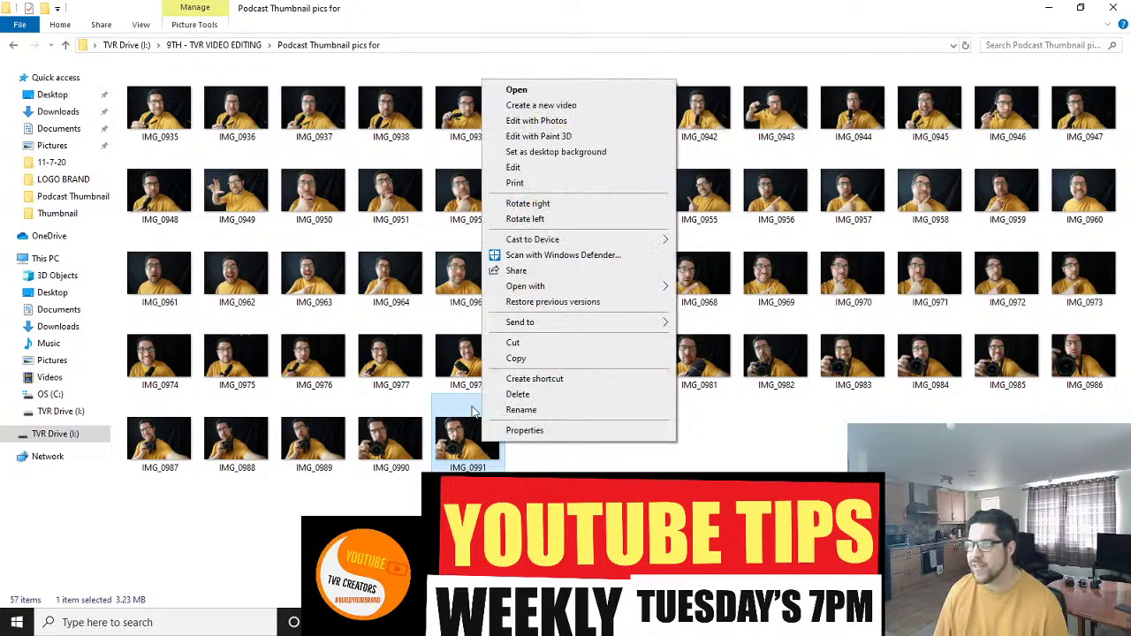
pyautogui.click(462, 193)
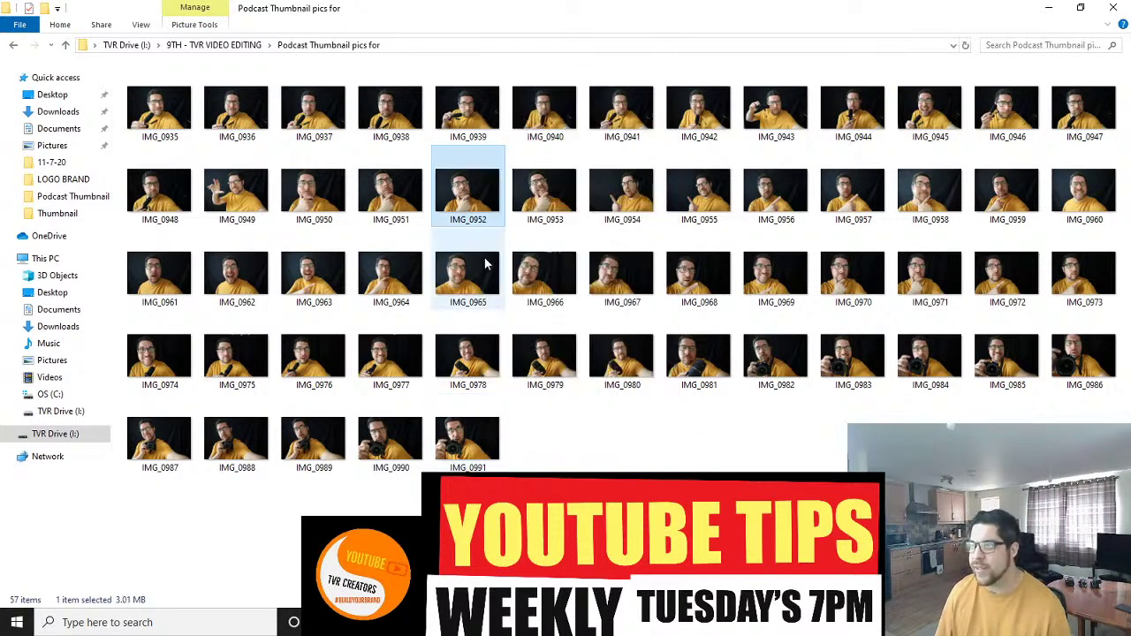
pyautogui.rightClick(472, 208)
pyautogui.moveTo(586, 416)
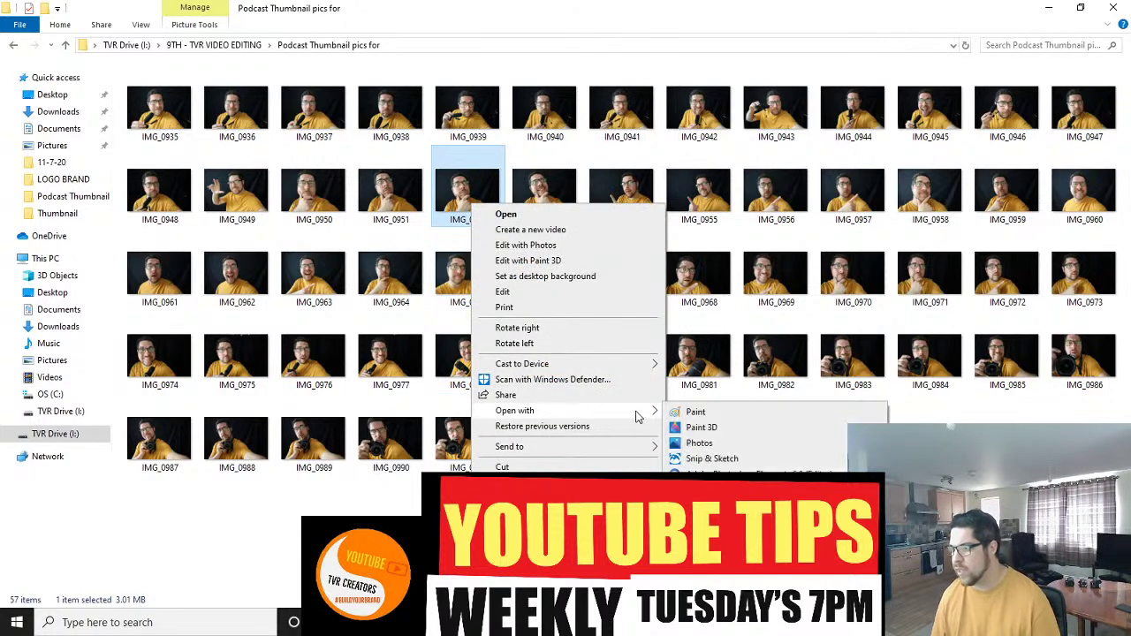
pyautogui.click(707, 474)
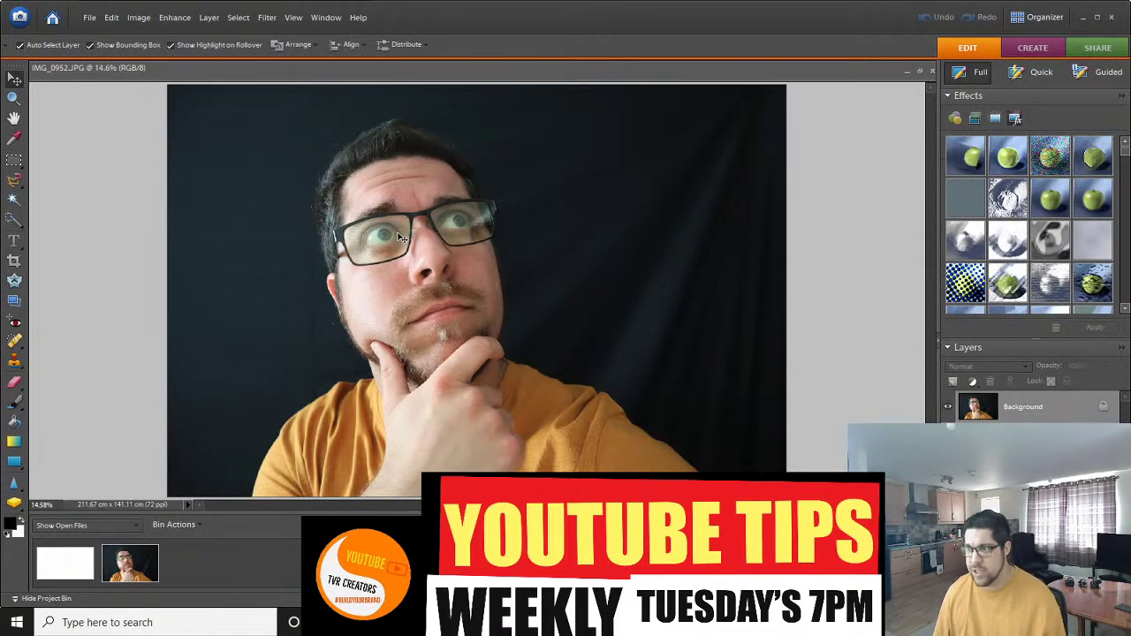
# Copy the entire IMG_0952 photo and paste it into the blank Untitled-1 document.
pyautogui.hotkey('ctrl', 'a')
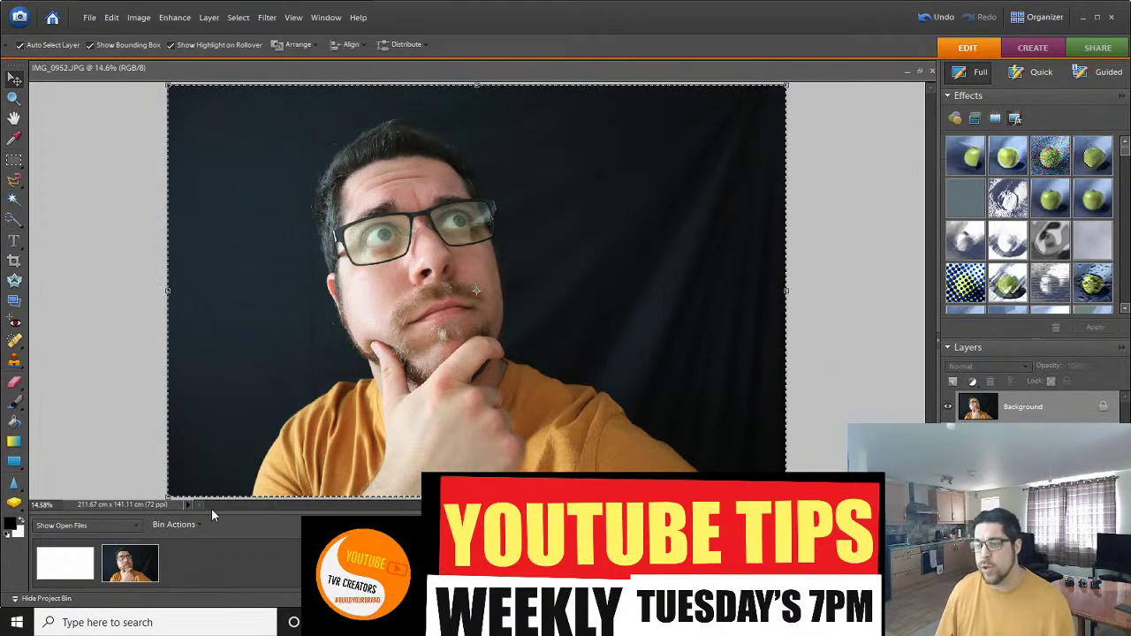
pyautogui.click(89, 570)
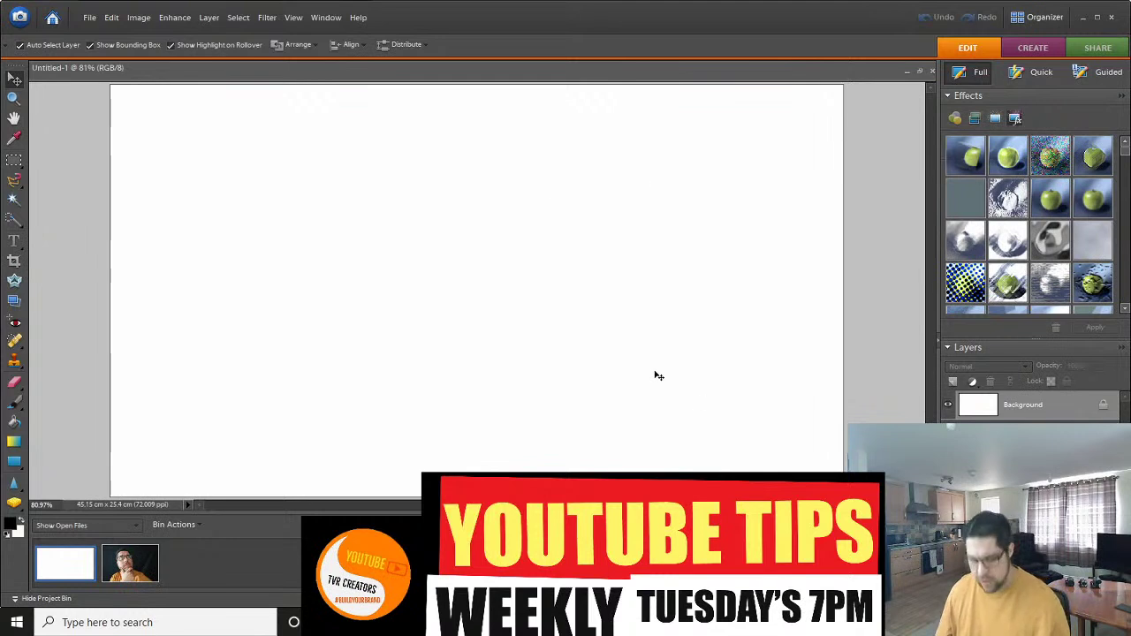
pyautogui.hotkey('ctrl', 'v')
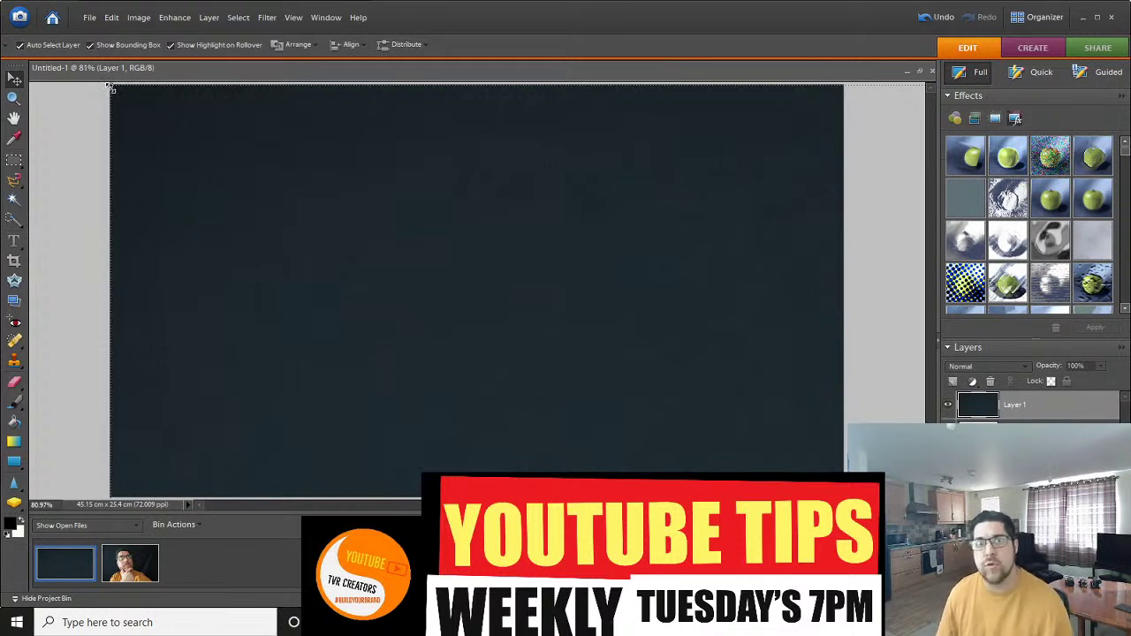
# Scale the pasted photo down to about 18% and move it so the whole head and shoulders sit on the canvas.
pyautogui.moveTo(112, 88); pyautogui.dragTo(159, 107)
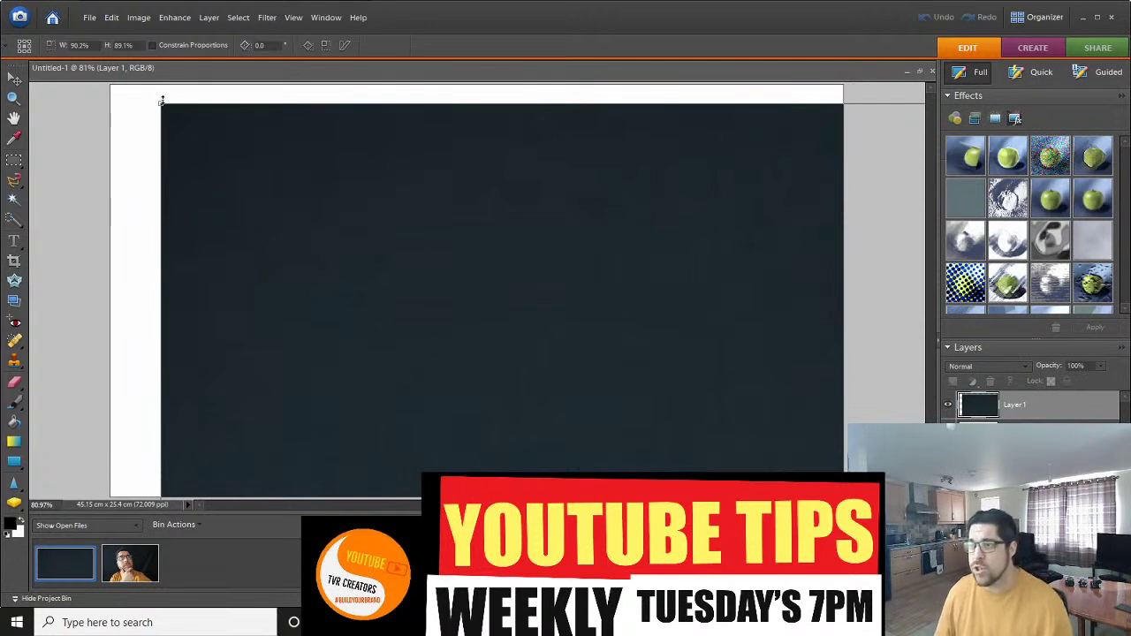
pyautogui.moveTo(160, 106); pyautogui.dragTo(464, 313)
pyautogui.moveTo(308, 235); pyautogui.dragTo(213, 169)
pyautogui.moveTo(138, 108); pyautogui.dragTo(217, 137)
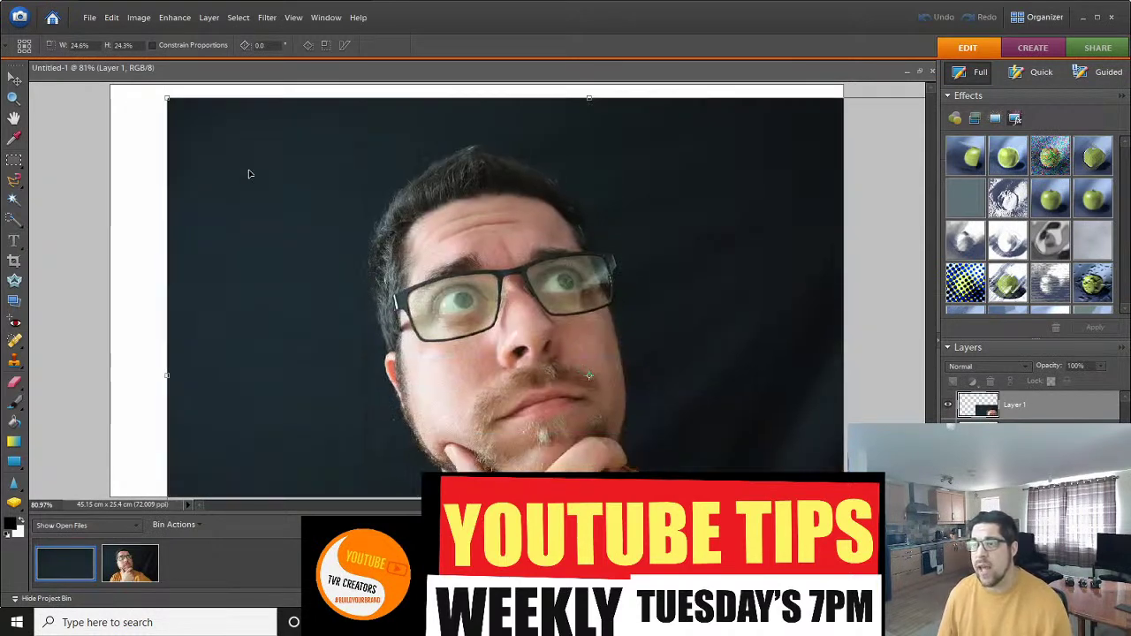
pyautogui.moveTo(167, 94); pyautogui.dragTo(374, 274)
pyautogui.moveTo(467, 328); pyautogui.dragTo(277, 207)
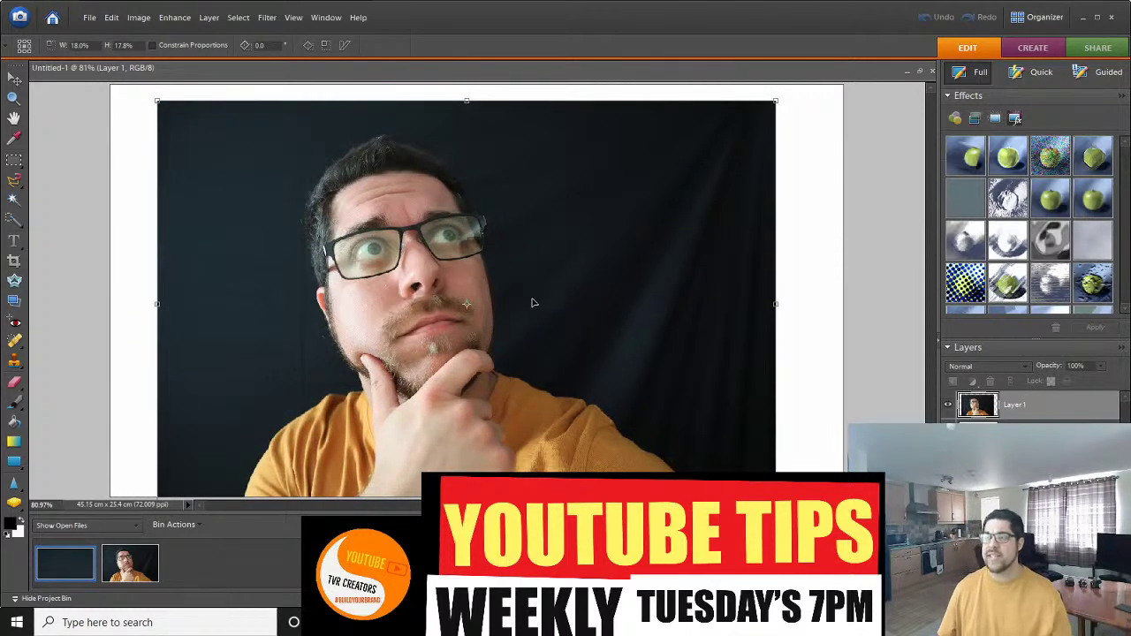
pyautogui.hotkey('alt', 'Tab')
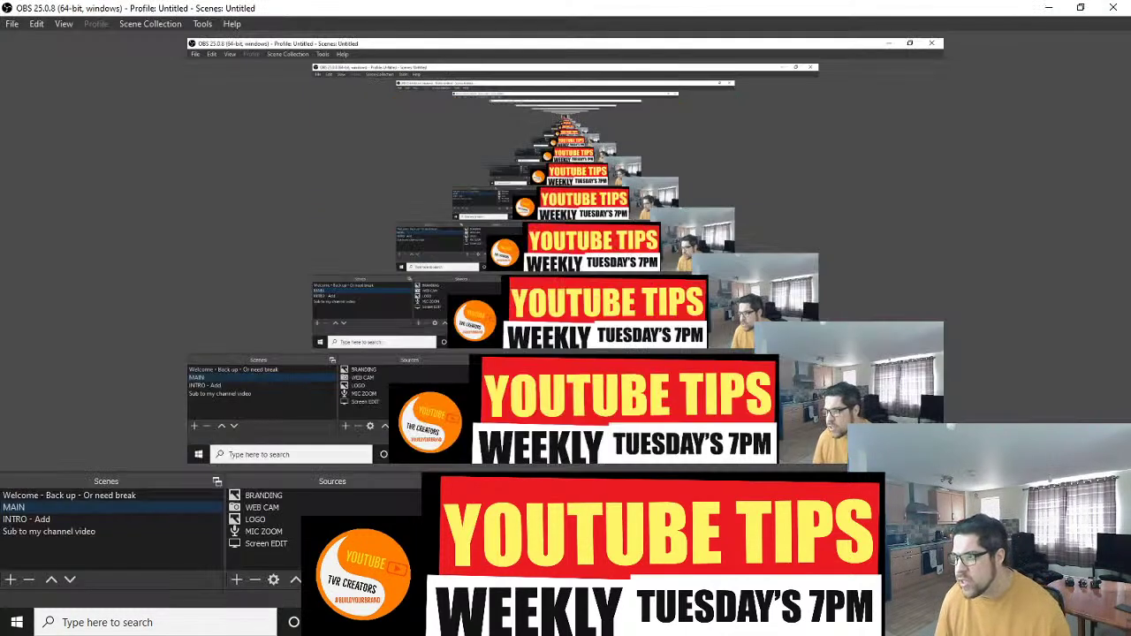
pyautogui.hotkey('alt', 'Tab')
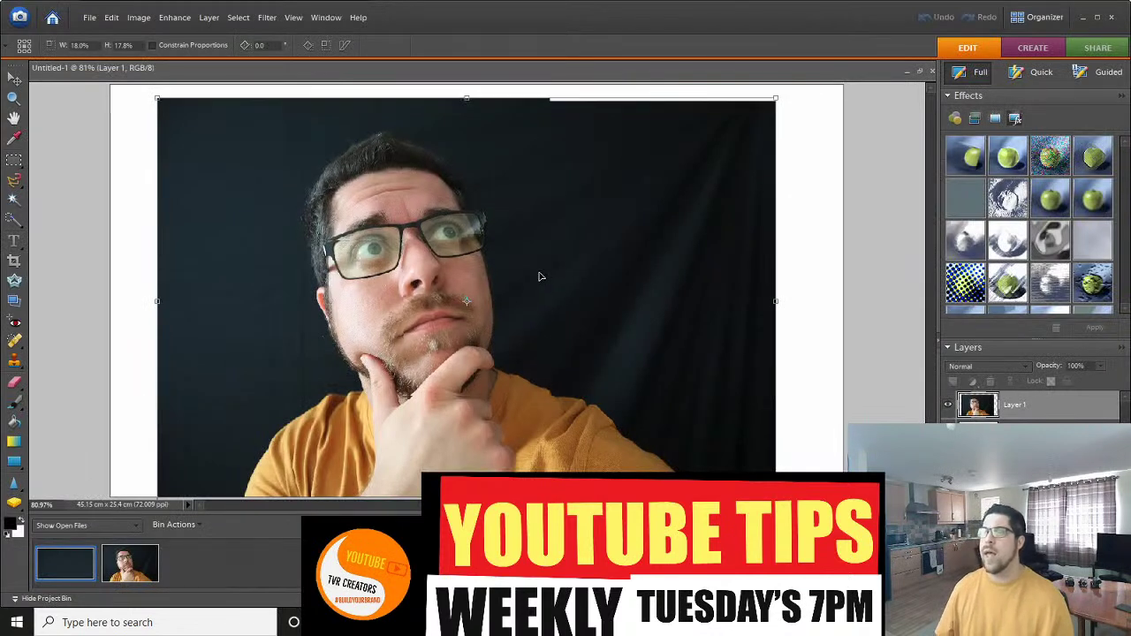
# Nudge the photo up to the canvas's top edge and slightly to the right.
pyautogui.hotkey('shift', 'Up')
pyautogui.hotkey('shift', 'Up')
pyautogui.press('Right')
pyautogui.press('Right')
pyautogui.press('Right')
pyautogui.press('Right')
pyautogui.press('Right')
pyautogui.press('Right')
pyautogui.press('Right')
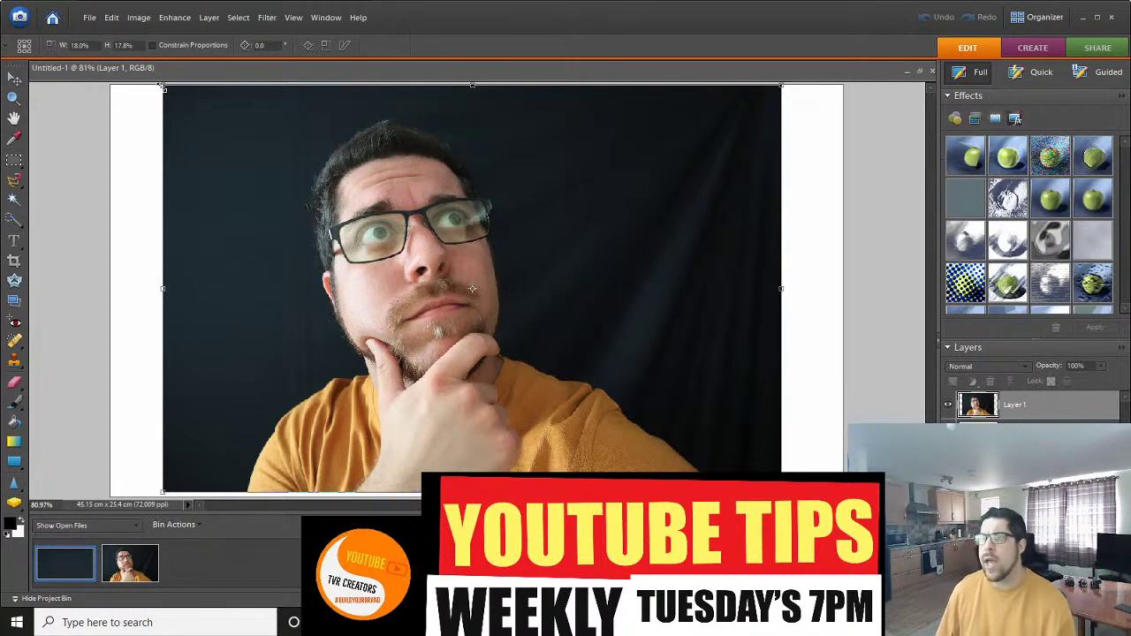
# Enlarge the photo to about 21.6% and align it with the canvas's top and right edges.
pyautogui.moveTo(161, 86); pyautogui.dragTo(99, 49)
pyautogui.moveTo(302, 227); pyautogui.dragTo(363, 280)
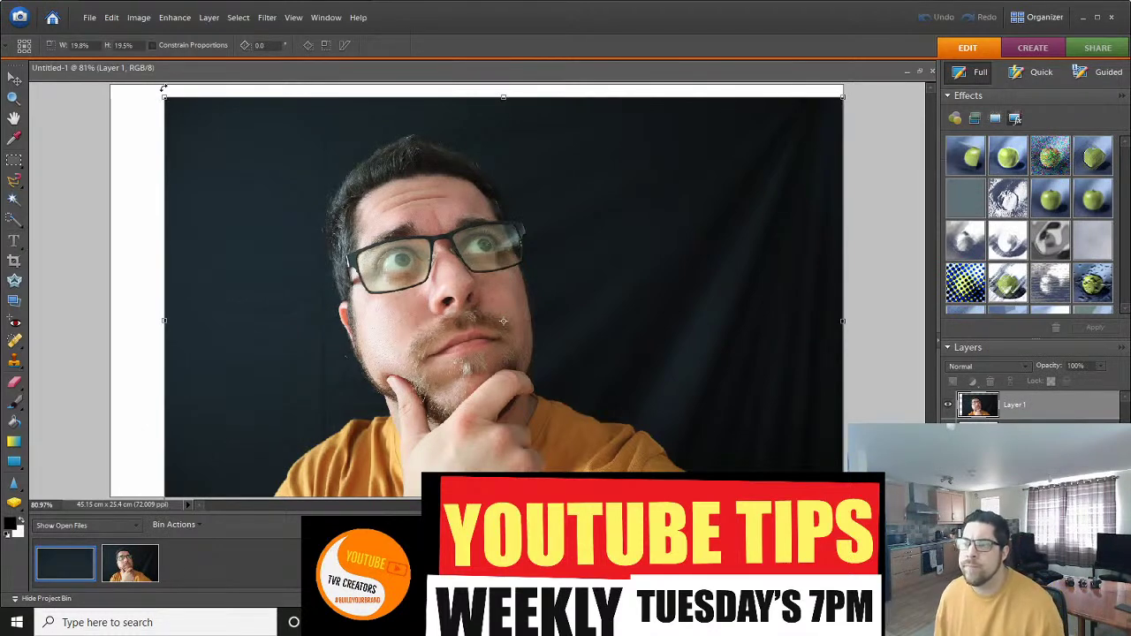
pyautogui.moveTo(162, 92)
pyautogui.mouseDown()
pyautogui.moveTo(141, 81)
pyautogui.moveTo(152, 94)
pyautogui.mouseUp()
pyautogui.moveTo(207, 149); pyautogui.dragTo(232, 172)
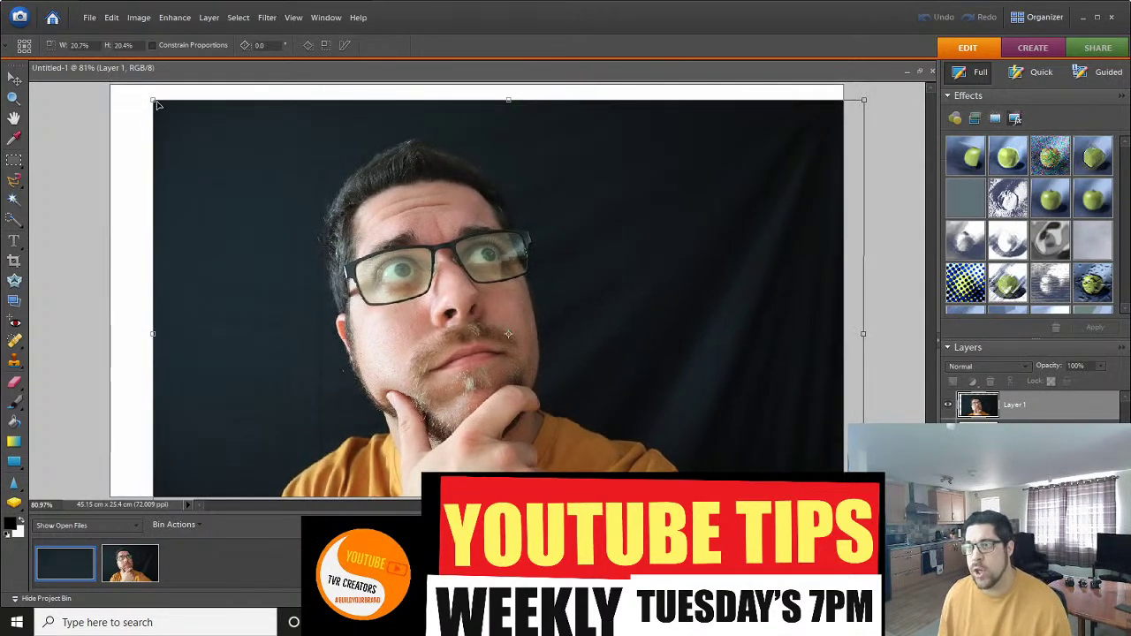
pyautogui.moveTo(154, 101); pyautogui.dragTo(123, 84)
pyautogui.moveTo(222, 182)
pyautogui.mouseDown()
pyautogui.moveTo(233, 197)
pyautogui.moveTo(227, 186)
pyautogui.mouseUp()
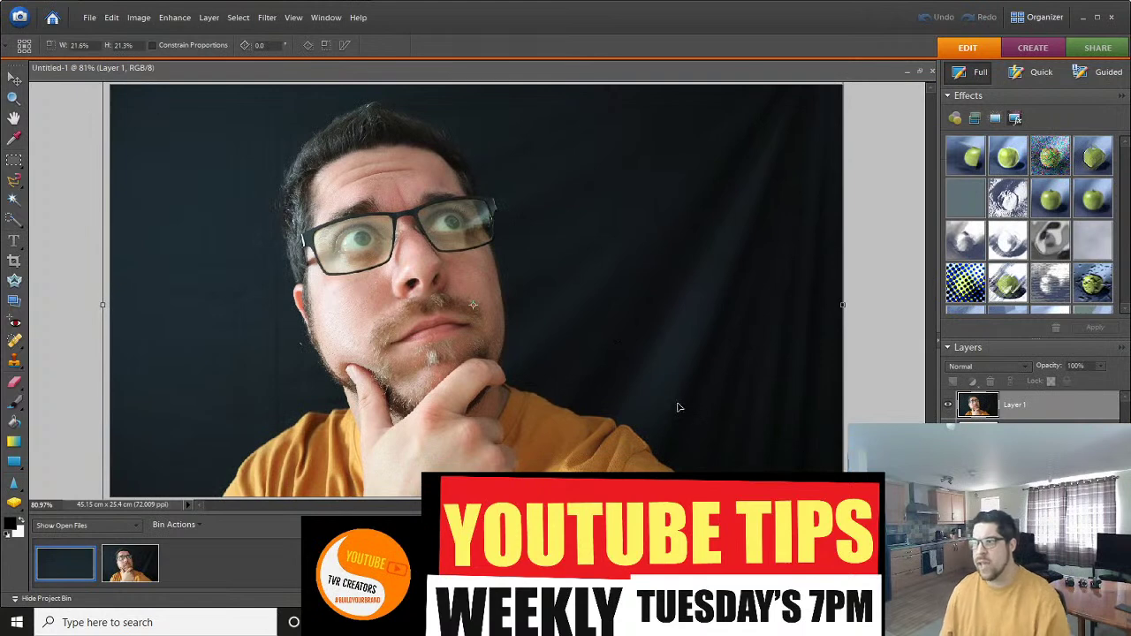
pyautogui.hotkey('shift', 'Left')
pyautogui.hotkey('shift', 'Right')
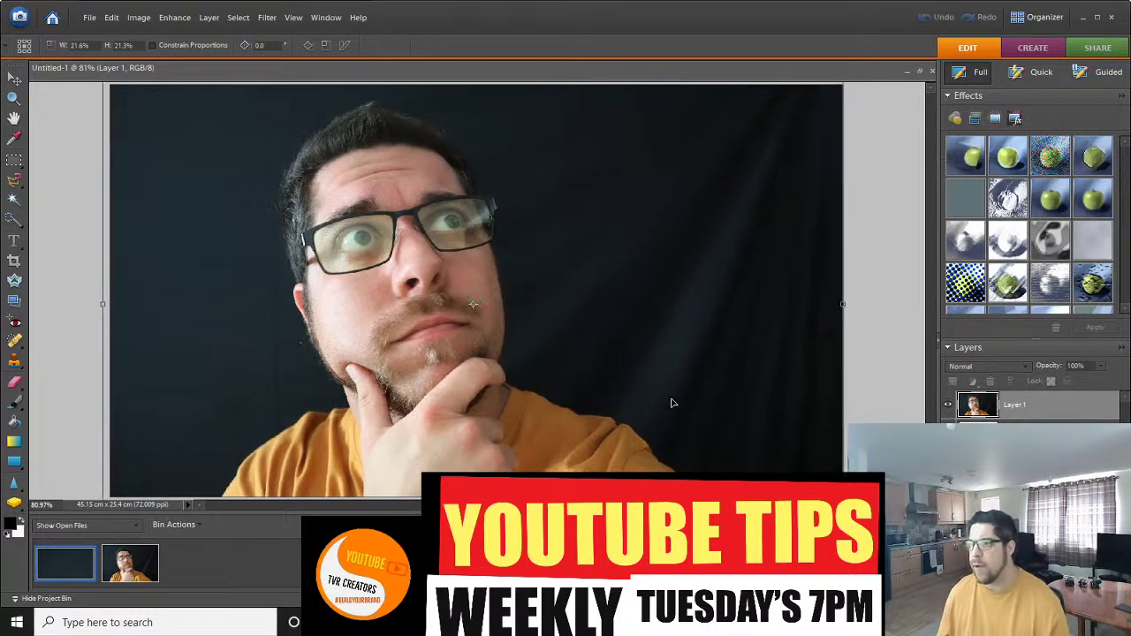
# Nudge the photo down and slightly right so its left edge meets the canvas's left edge.
pyautogui.hotkey('shift', 'Down')
pyautogui.hotkey('shift', 'Down')
pyautogui.hotkey('shift', 'Down')
pyautogui.hotkey('shift', 'Down')
pyautogui.hotkey('shift', 'Down')
pyautogui.hotkey('shift', 'Right')
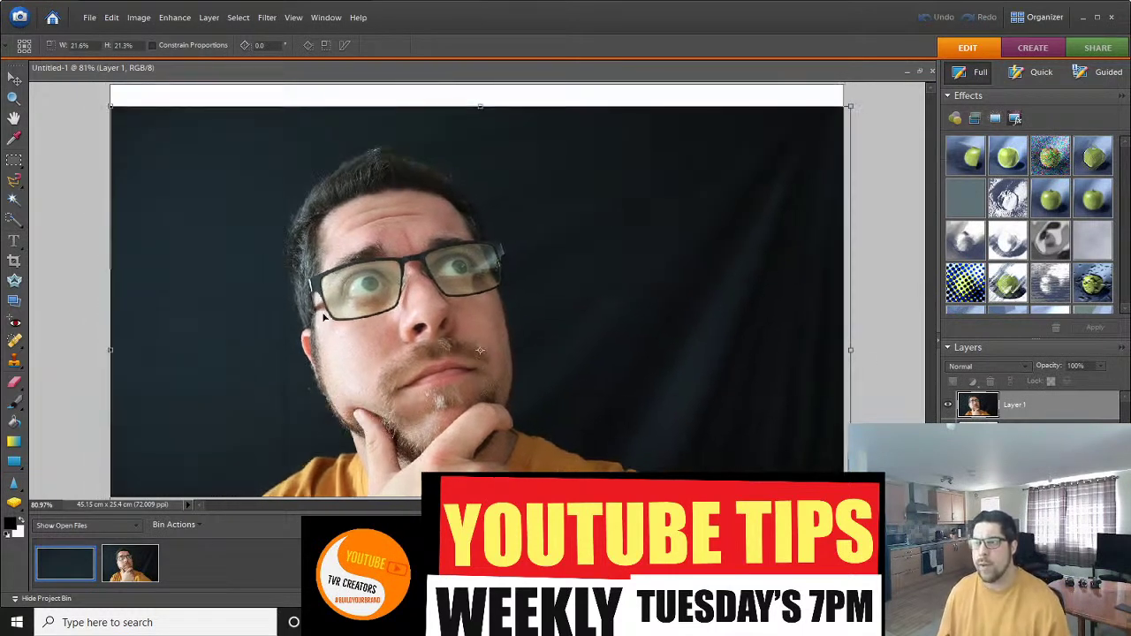
# Enlarge the photo to about 22.6%, move it up to fill the whole canvas, and apply the transformation.
pyautogui.moveTo(109, 105); pyautogui.dragTo(88, 93)
pyautogui.moveTo(235, 237)
pyautogui.mouseDown()
pyautogui.moveTo(222, 202)
pyautogui.moveTo(224, 253)
pyautogui.mouseUp()
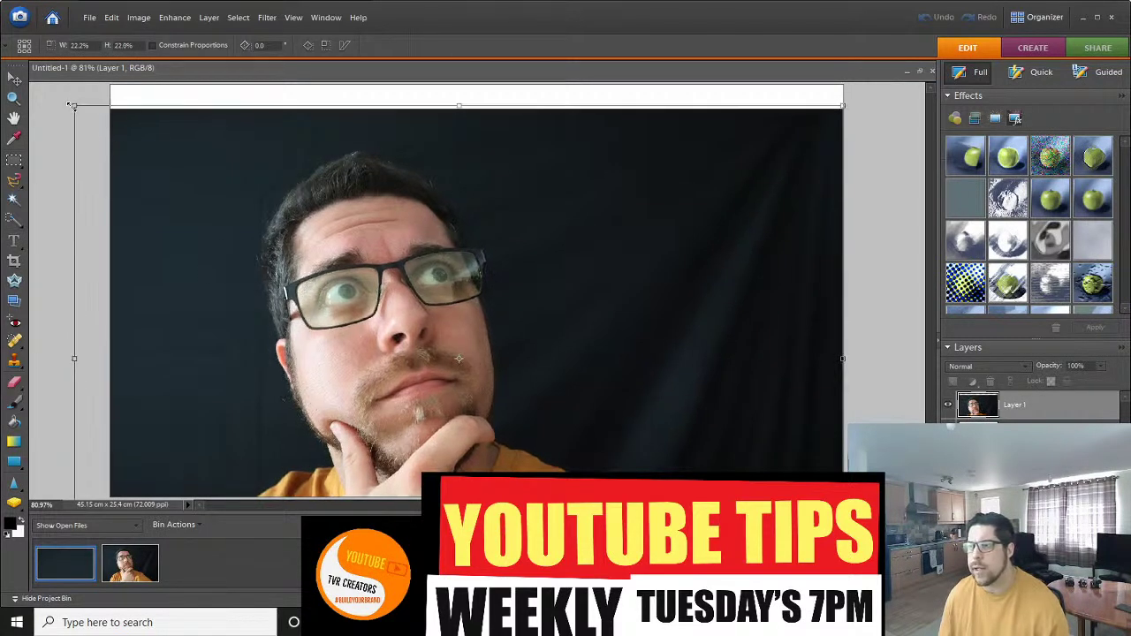
pyautogui.moveTo(73, 106); pyautogui.dragTo(67, 84)
pyautogui.moveTo(245, 282); pyautogui.dragTo(248, 242)
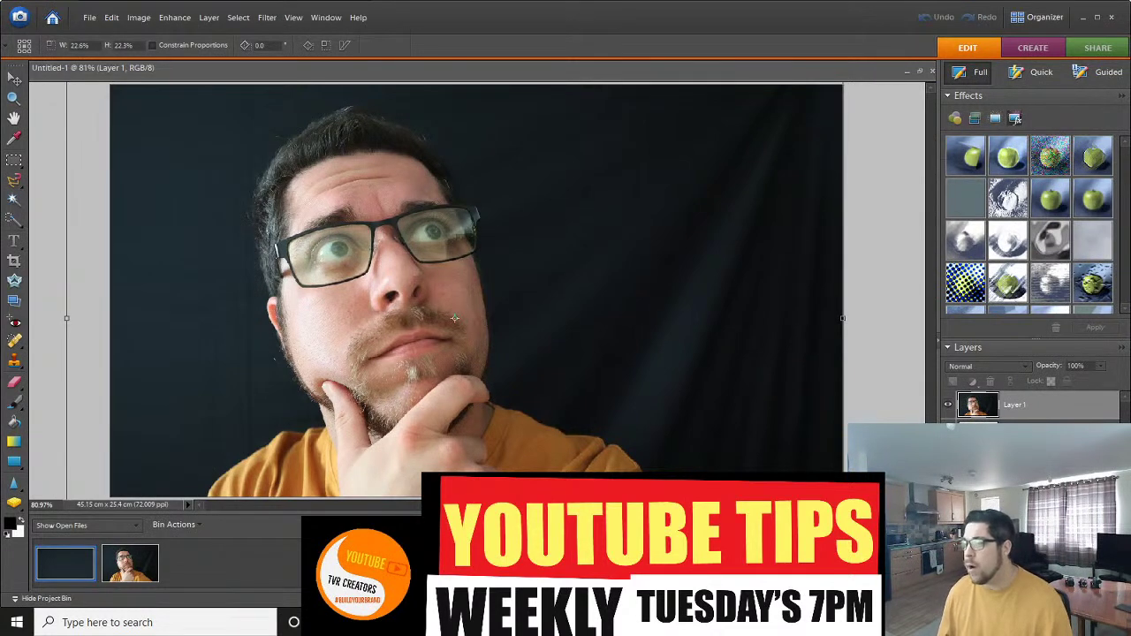
pyautogui.press('Return')
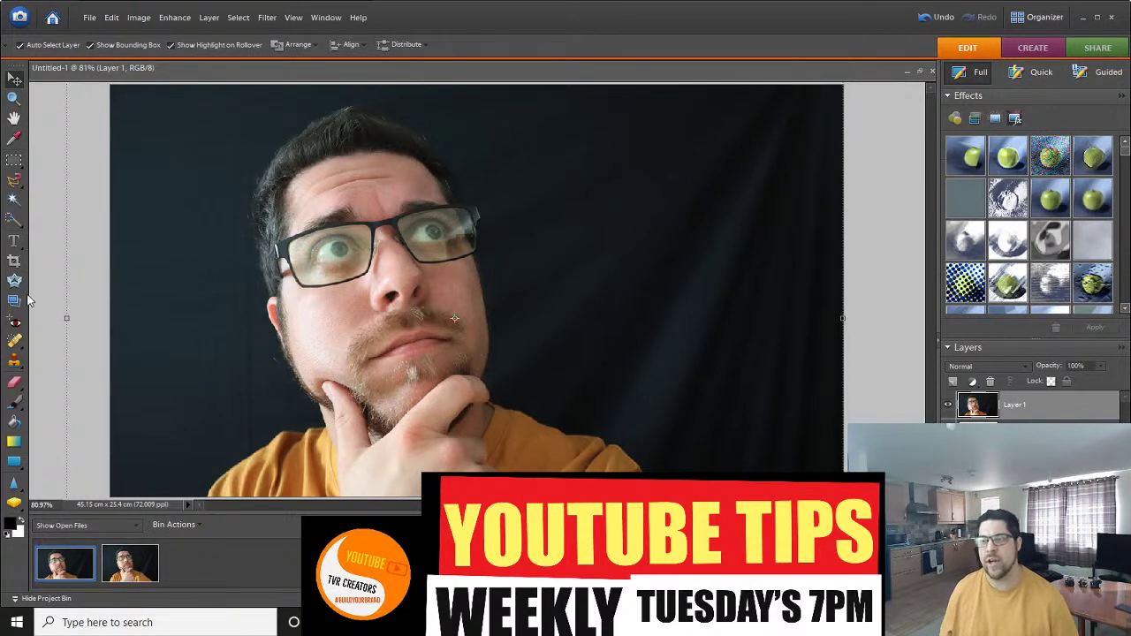
# Add the text "interview" in 160 pt Impact beside the face and shift it left and down to fit within the canvas.
pyautogui.click(14, 241)
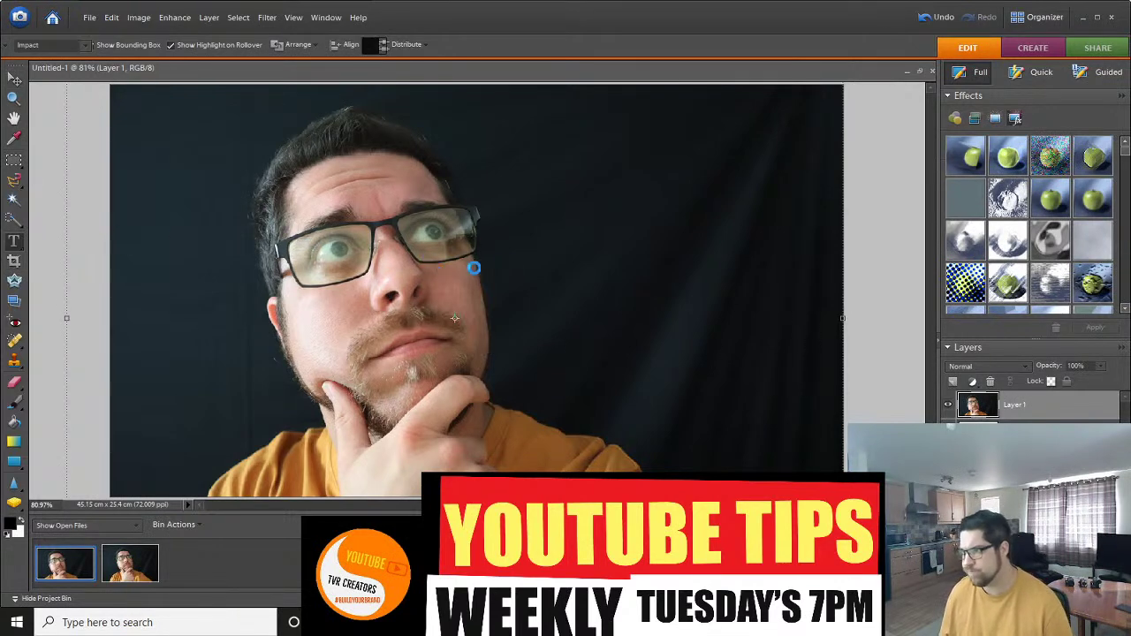
pyautogui.click(510, 210)
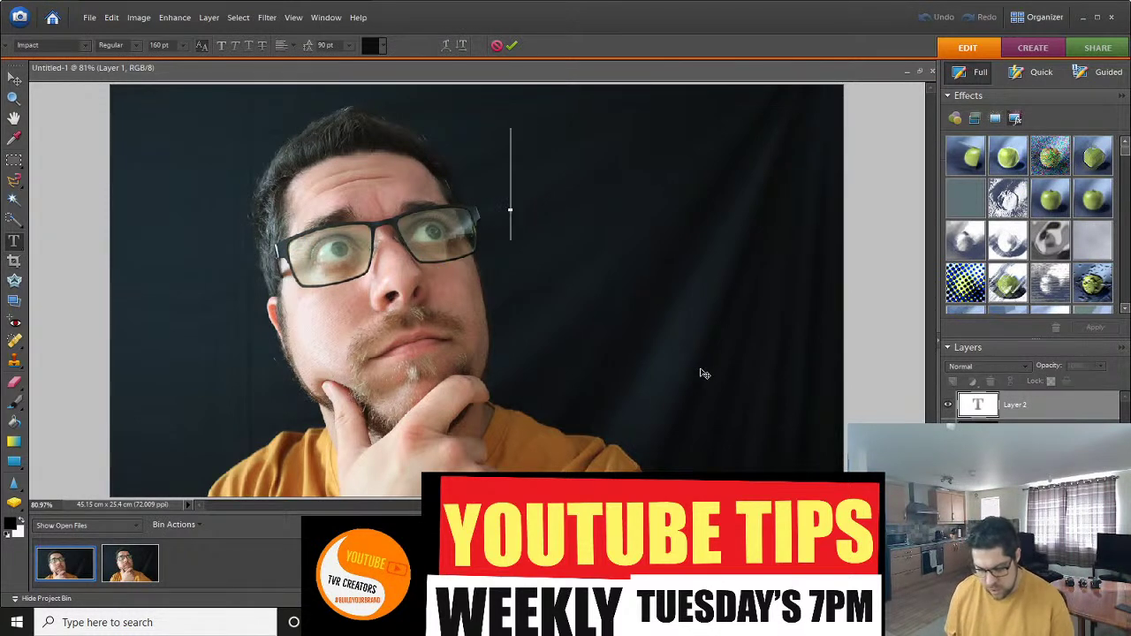
pyautogui.write('inter')
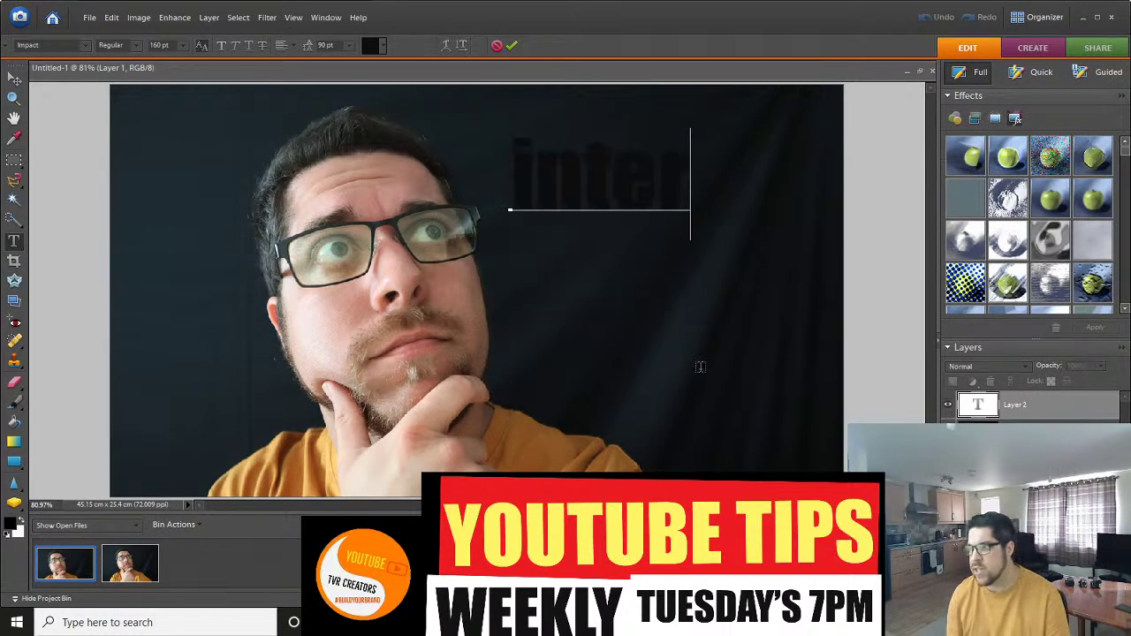
pyautogui.write('view')
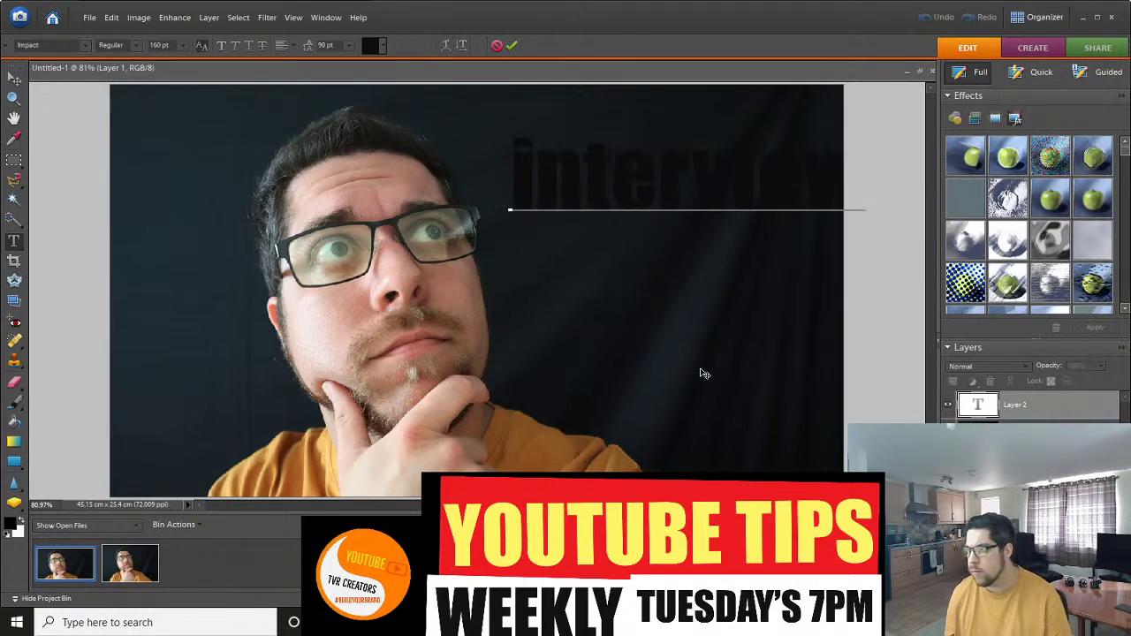
pyautogui.moveTo(645, 208); pyautogui.dragTo(586, 238)
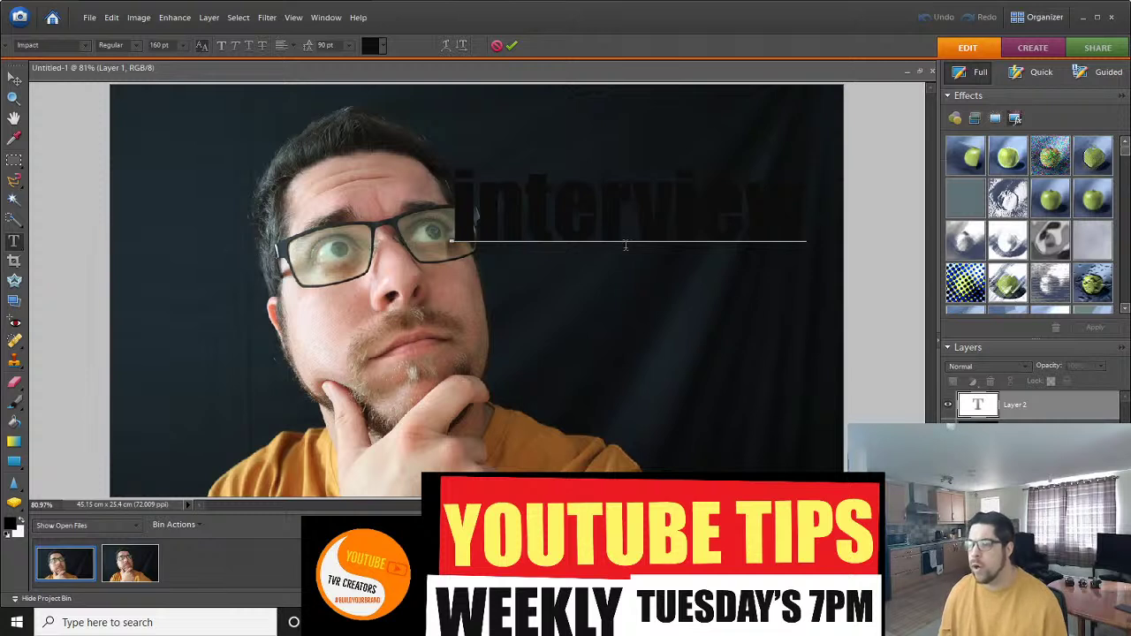
# Change the color of the whole "interview" title text to orange.
pyautogui.click(518, 215)
pyautogui.press('ctrl')
pyautogui.hotkey('ctrl', 'a')
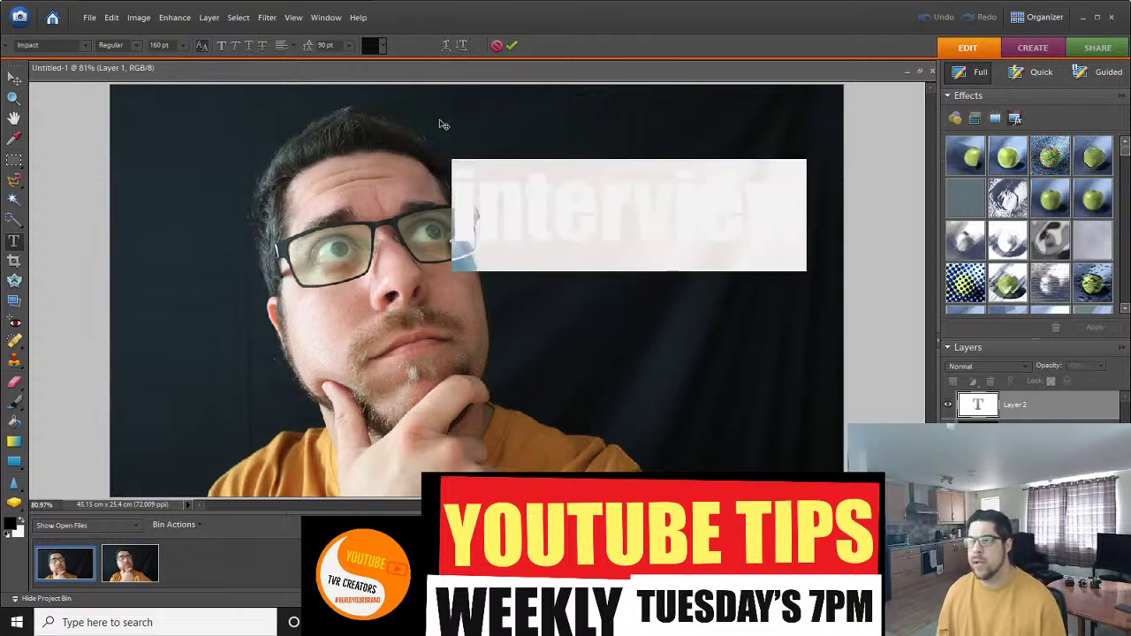
pyautogui.click(382, 46)
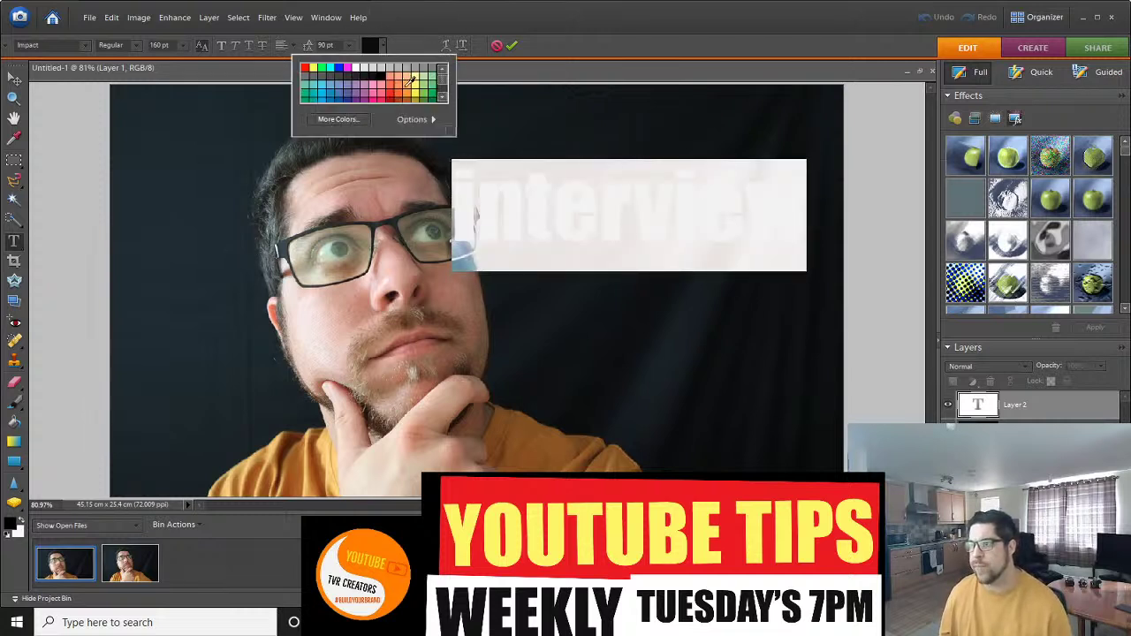
pyautogui.click(407, 85)
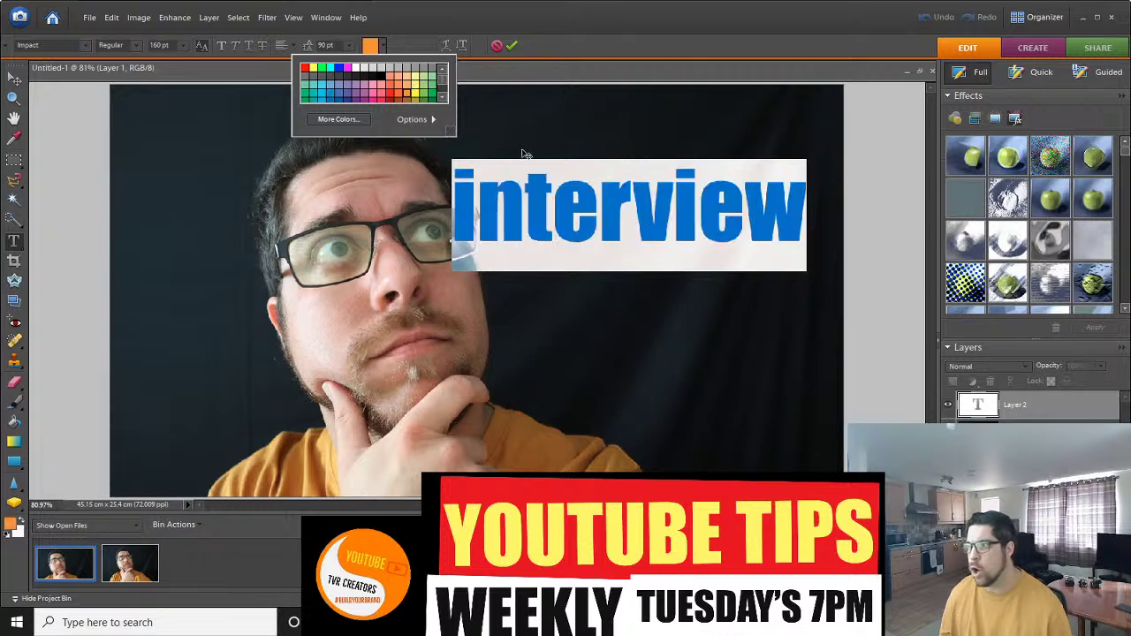
pyautogui.click(552, 186)
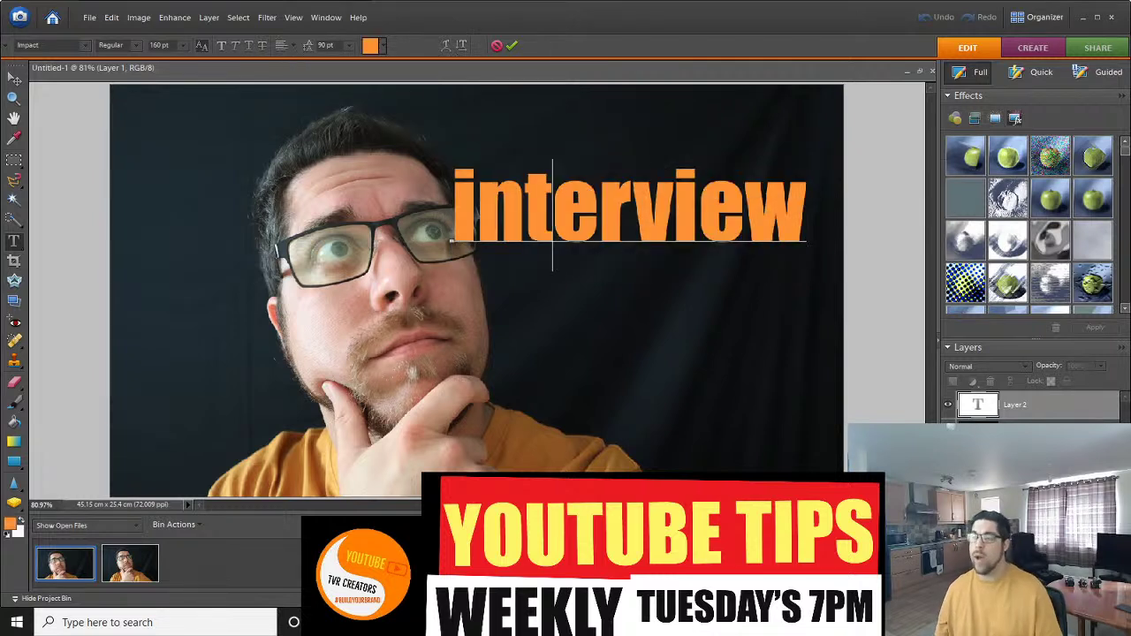
# Move the orange title text slightly up and right, away from the face, and commit the text.
pyautogui.doubleClick(544, 226)
pyautogui.moveTo(548, 221); pyautogui.dragTo(566, 204)
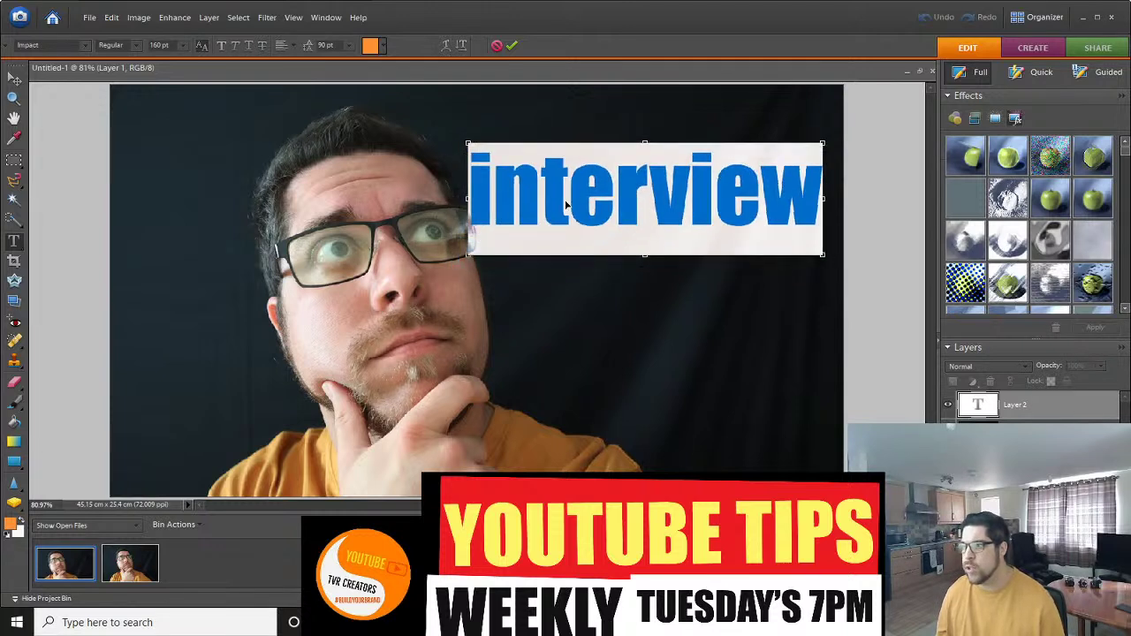
pyautogui.click(593, 324)
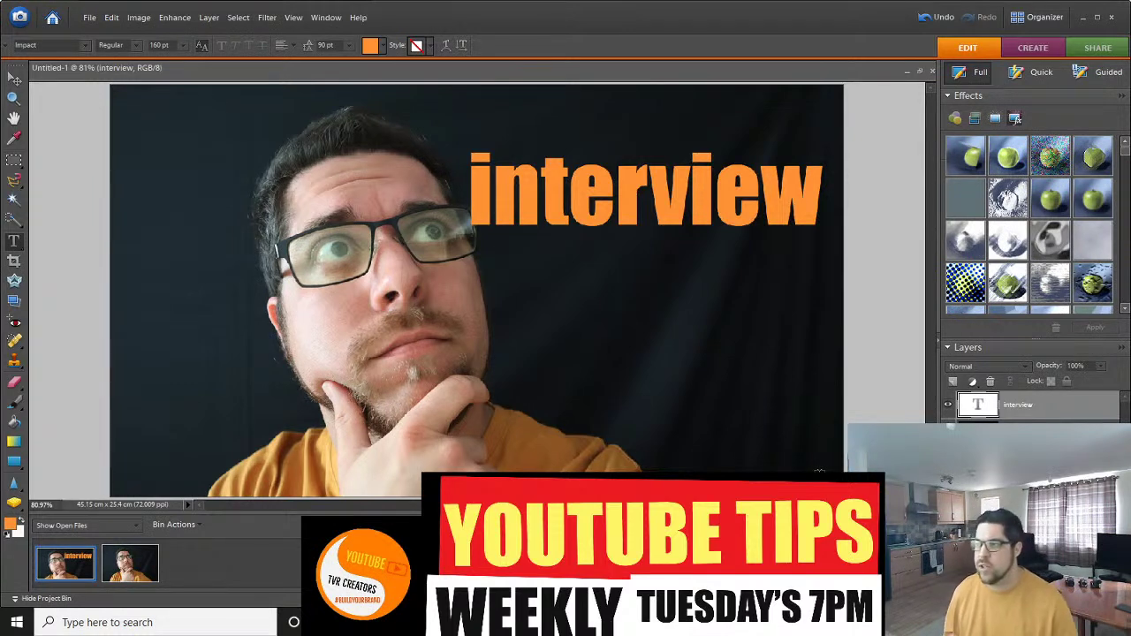
# Try placing the title text low on the canvas, beside the hand and against the right edge.
pyautogui.click(619, 197)
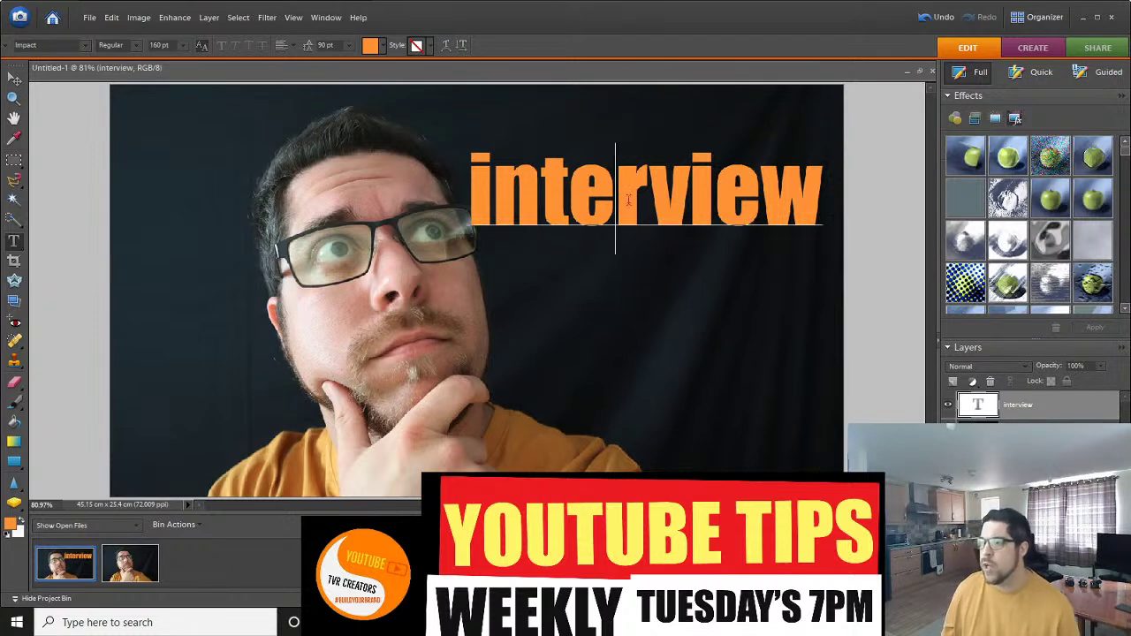
pyautogui.moveTo(620, 194); pyautogui.dragTo(640, 452)
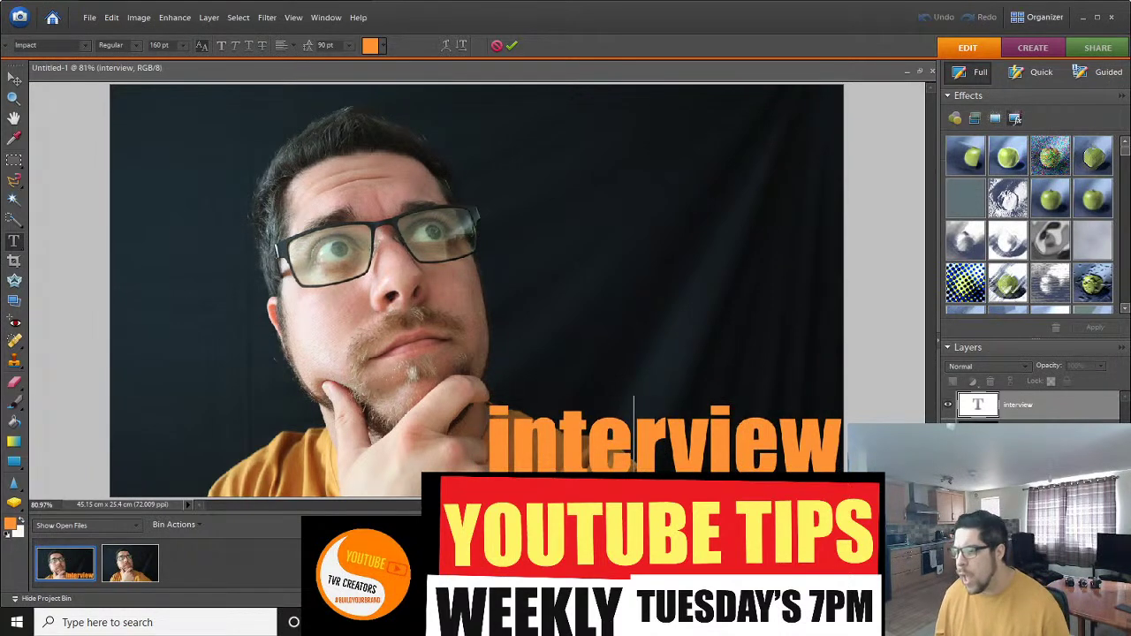
pyautogui.hotkey('alt', 'Tab')
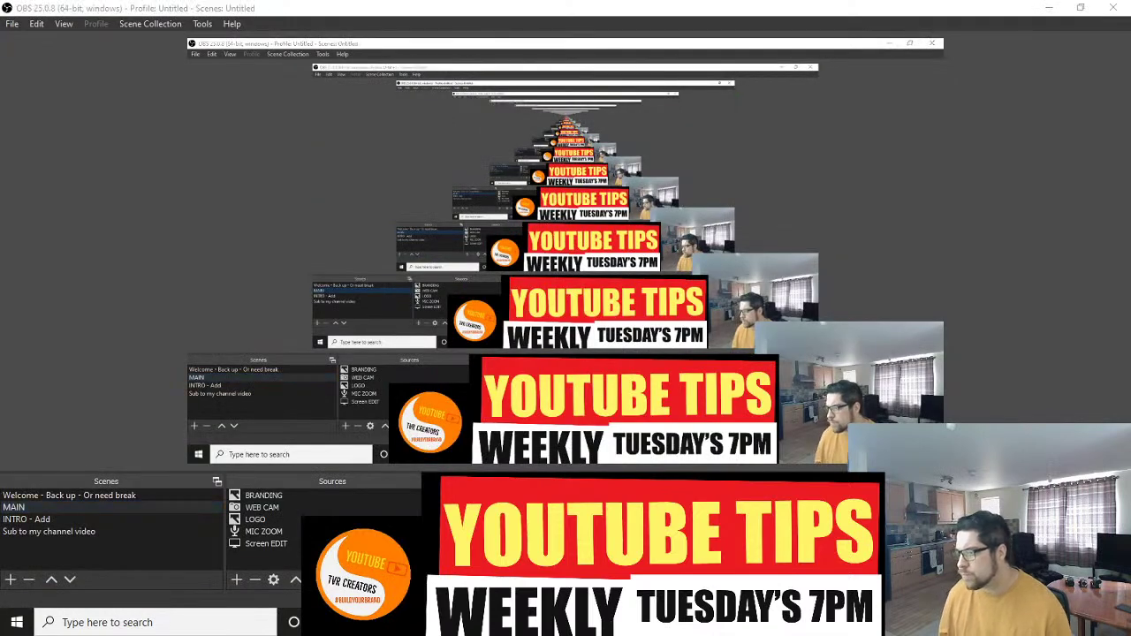
pyautogui.hotkey('alt', 'Tab')
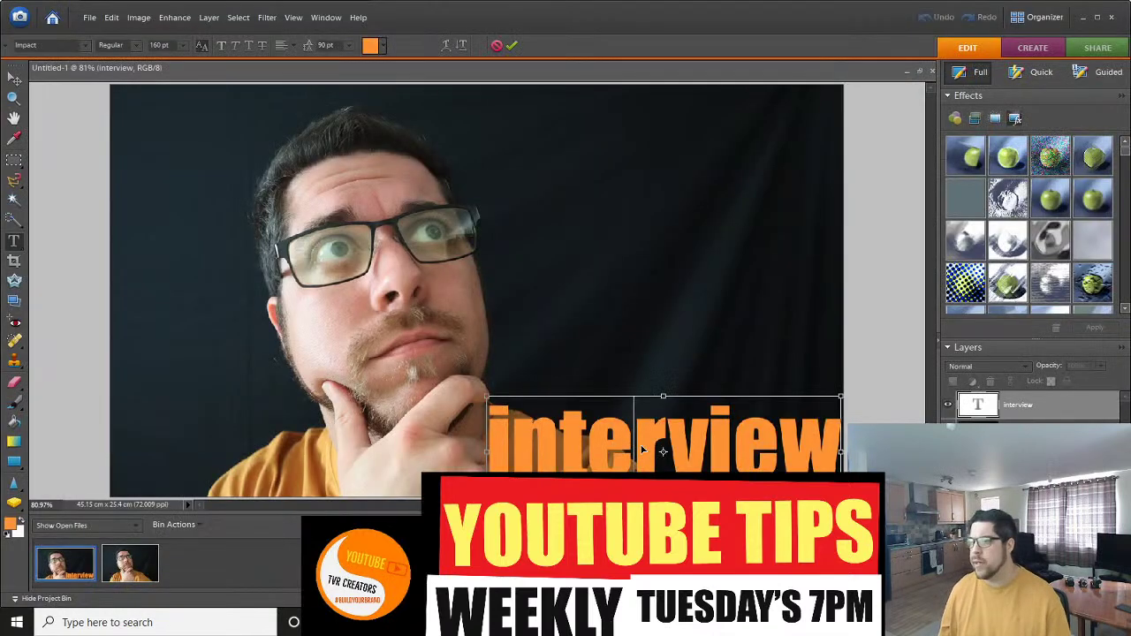
# Move the title text back up level with the glasses, between the face and the canvas's right edge.
pyautogui.doubleClick(632, 435)
pyautogui.moveTo(634, 419); pyautogui.dragTo(631, 224)
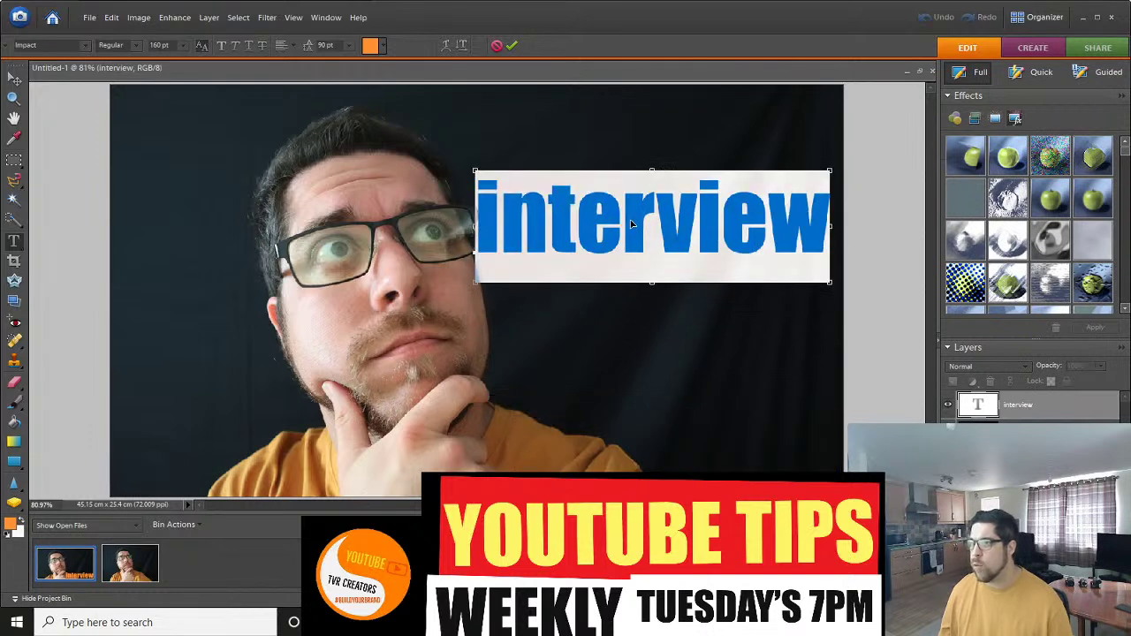
pyautogui.click(631, 224)
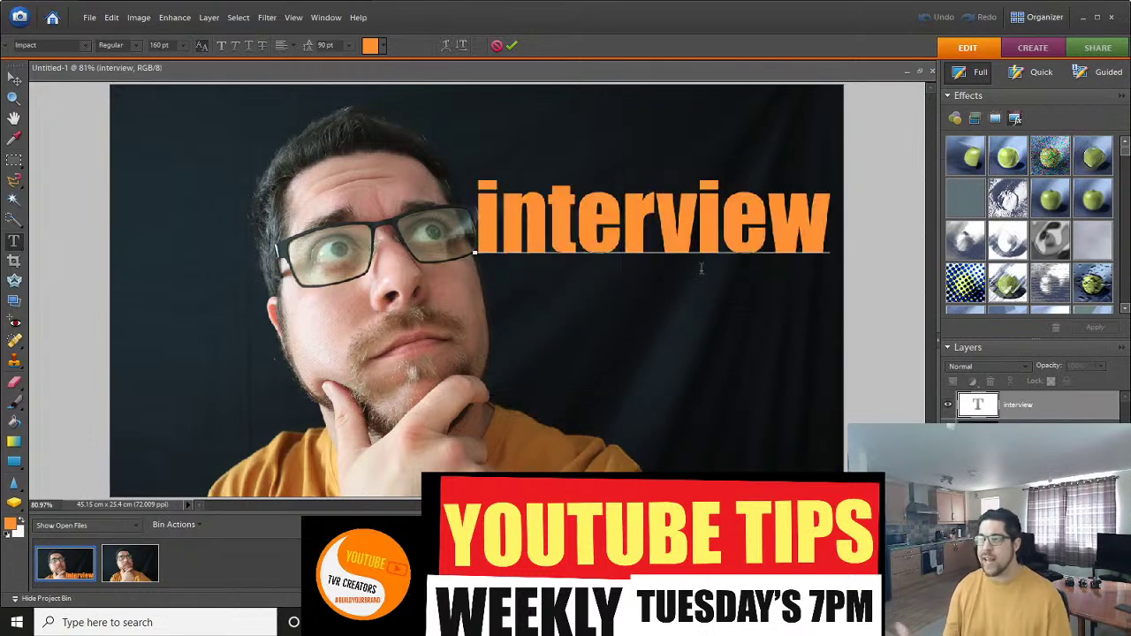
pyautogui.moveTo(652, 226); pyautogui.dragTo(663, 228)
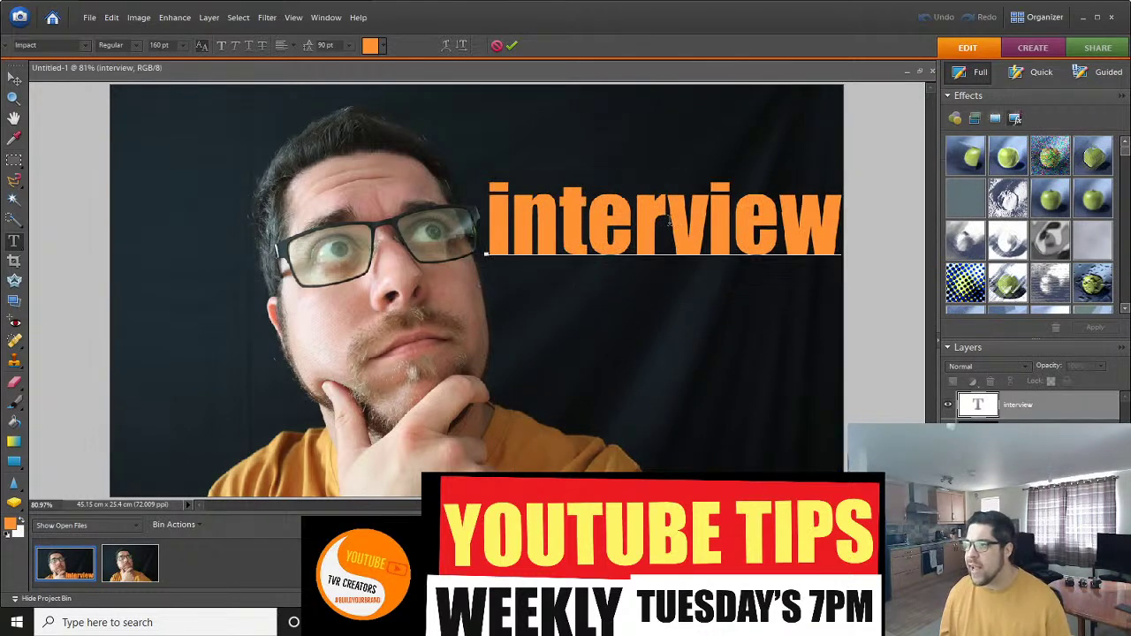
# Reduce the title text's leading first to 60 pt and finally to 50 pt, and commit the text.
pyautogui.doubleClick(663, 228)
pyautogui.click(323, 45)
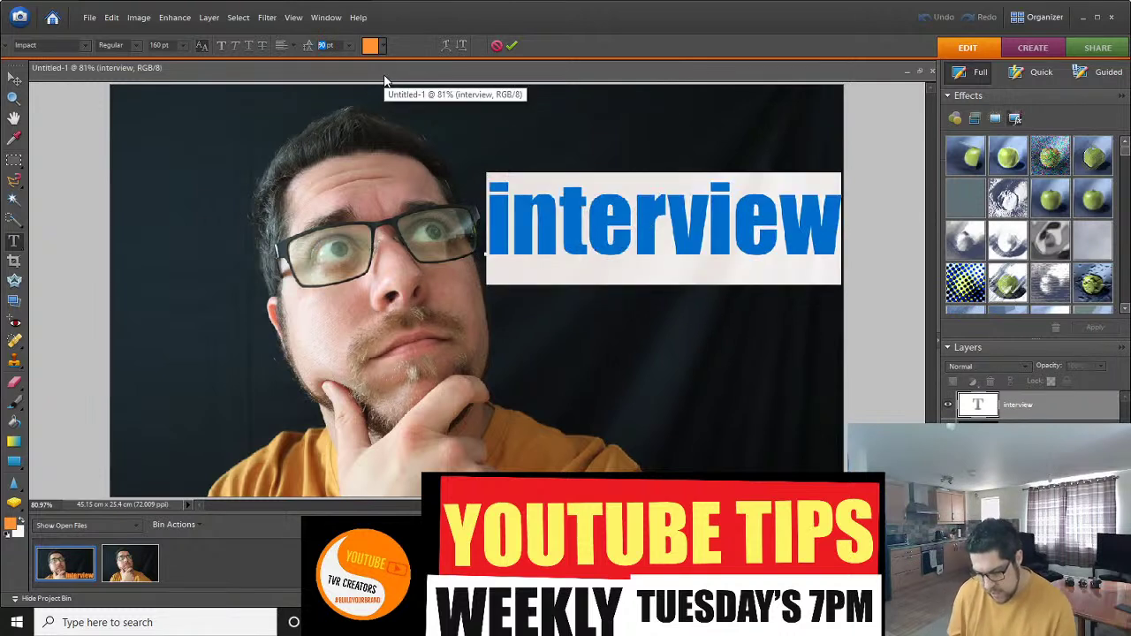
pyautogui.write('60')
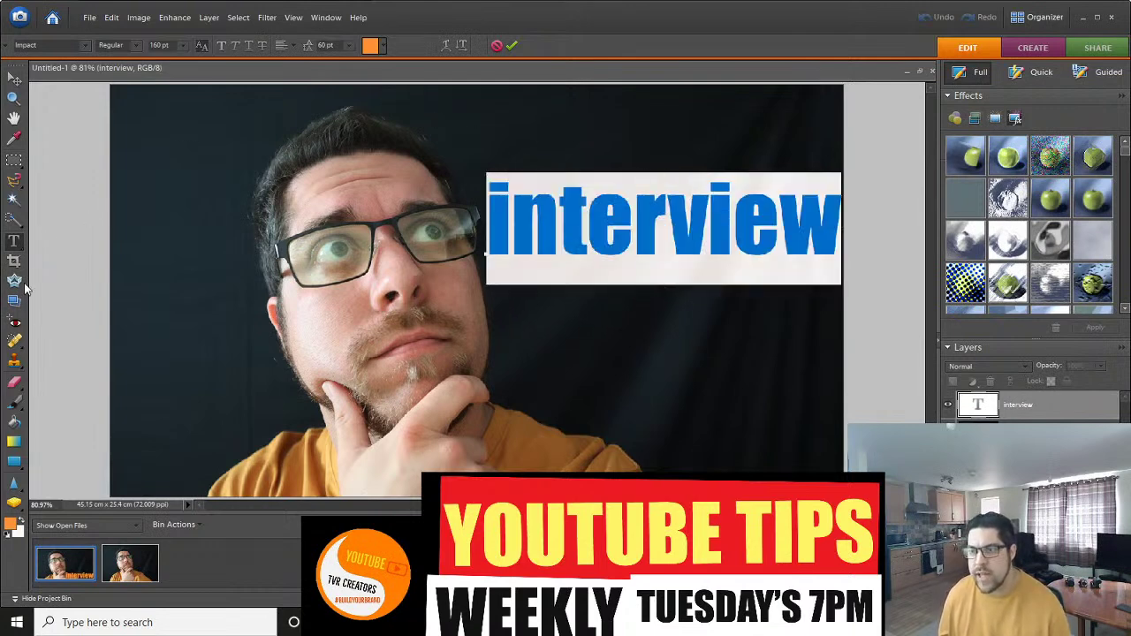
pyautogui.click(634, 208)
pyautogui.hotkey('ctrl', 'a')
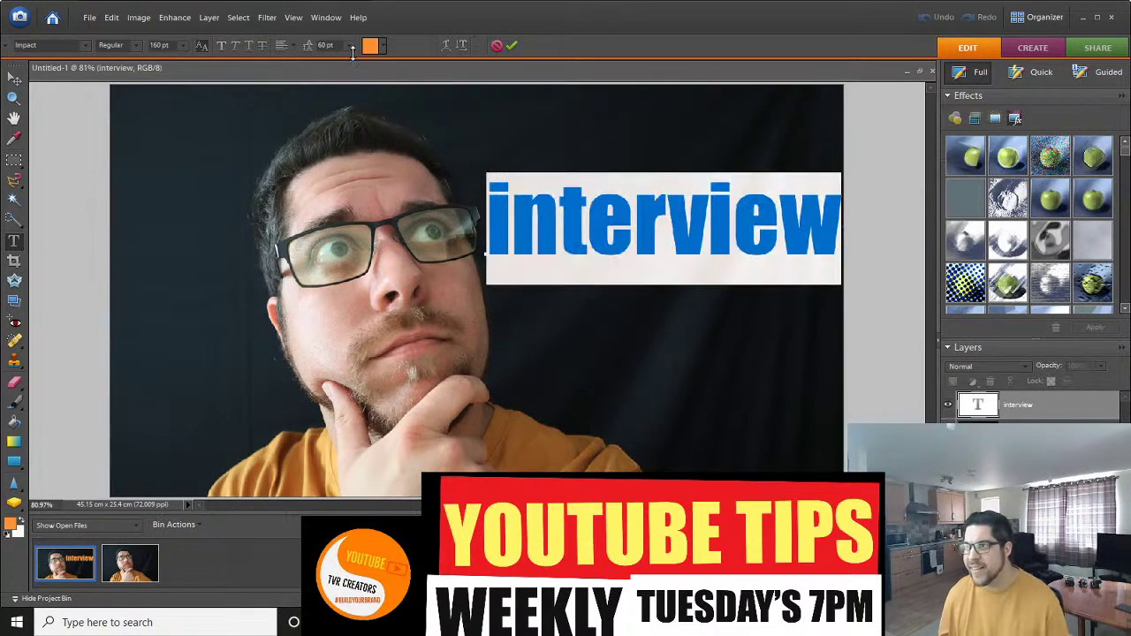
pyautogui.moveTo(328, 46); pyautogui.dragTo(313, 47)
pyautogui.write('50')
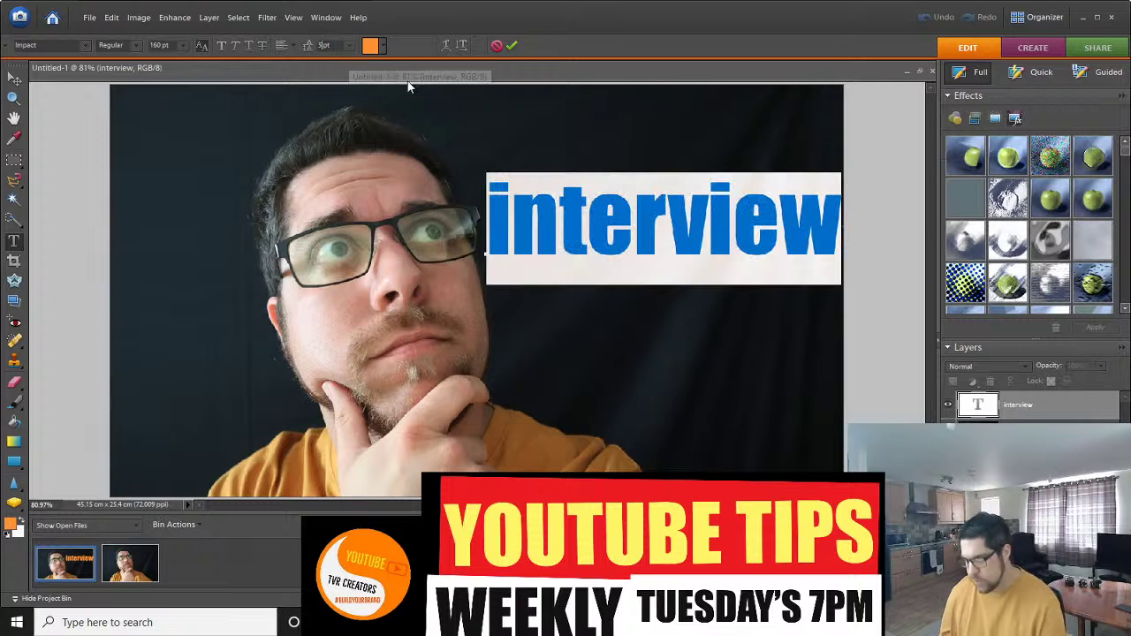
pyautogui.click(600, 233)
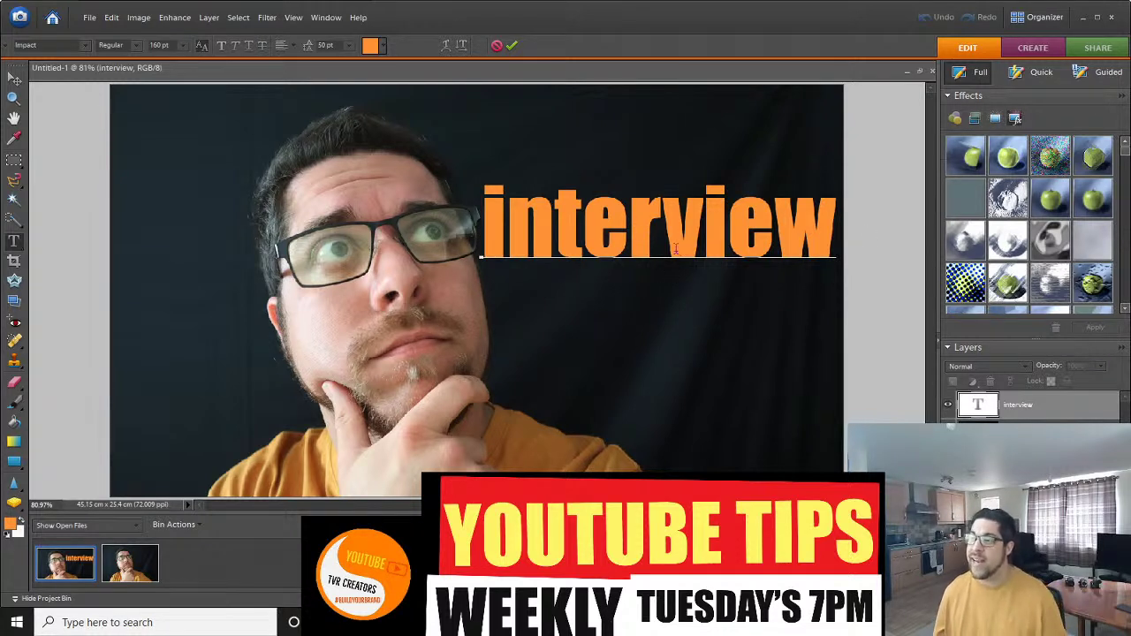
pyautogui.hotkey('ctrl', 'Return')
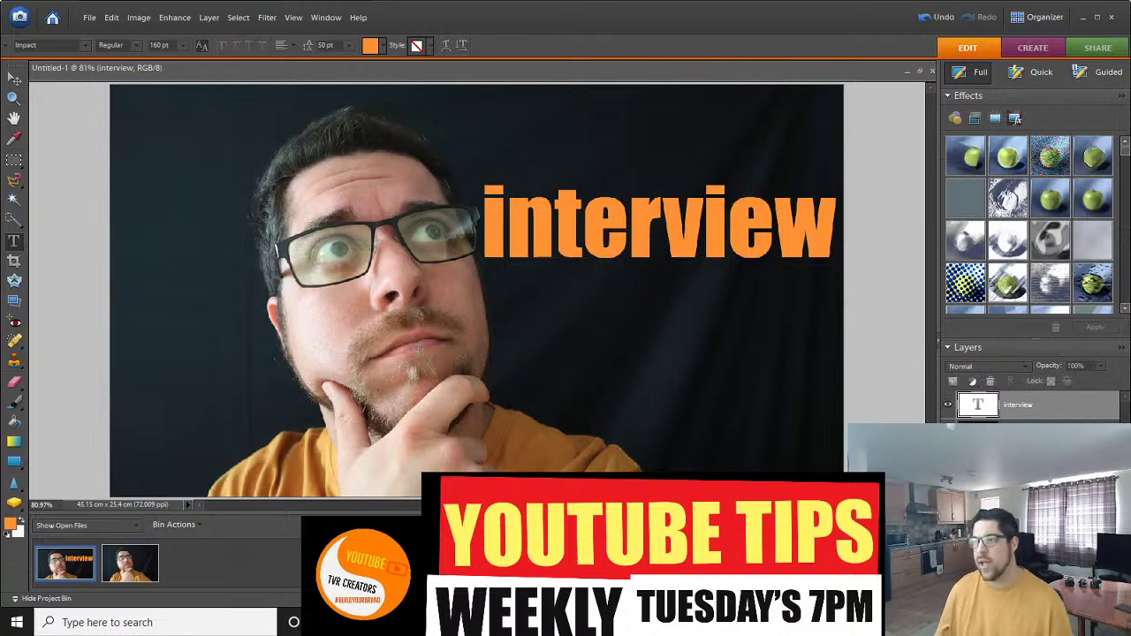
# Select the photo layer and move the photo down and slightly right.
pyautogui.doubleClick(1016, 433)
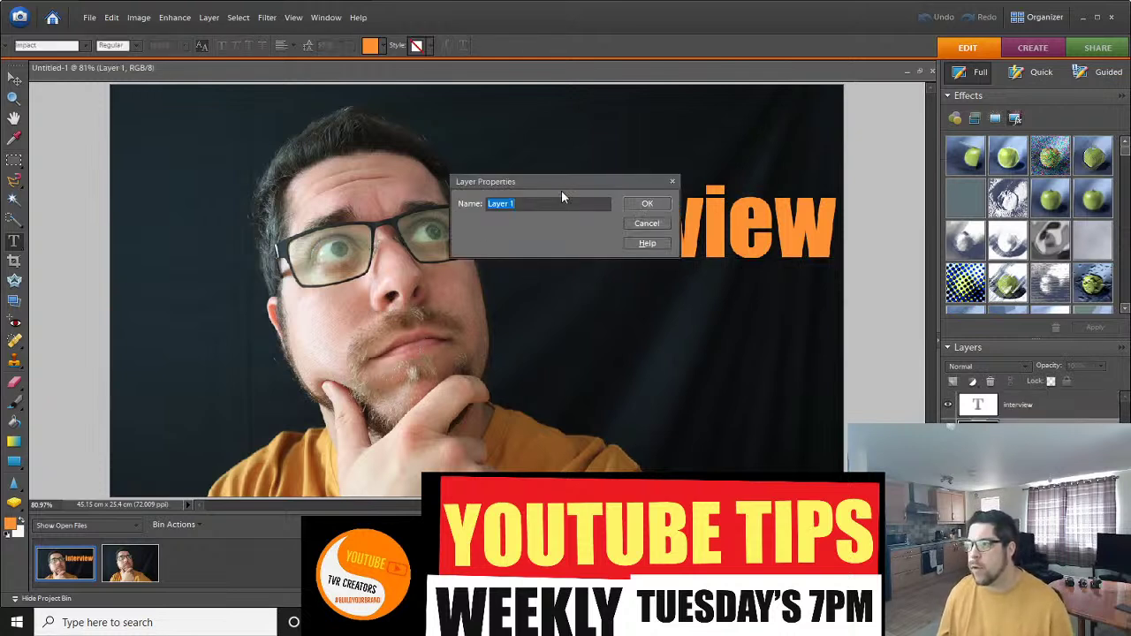
pyautogui.click(654, 204)
pyautogui.click(14, 80)
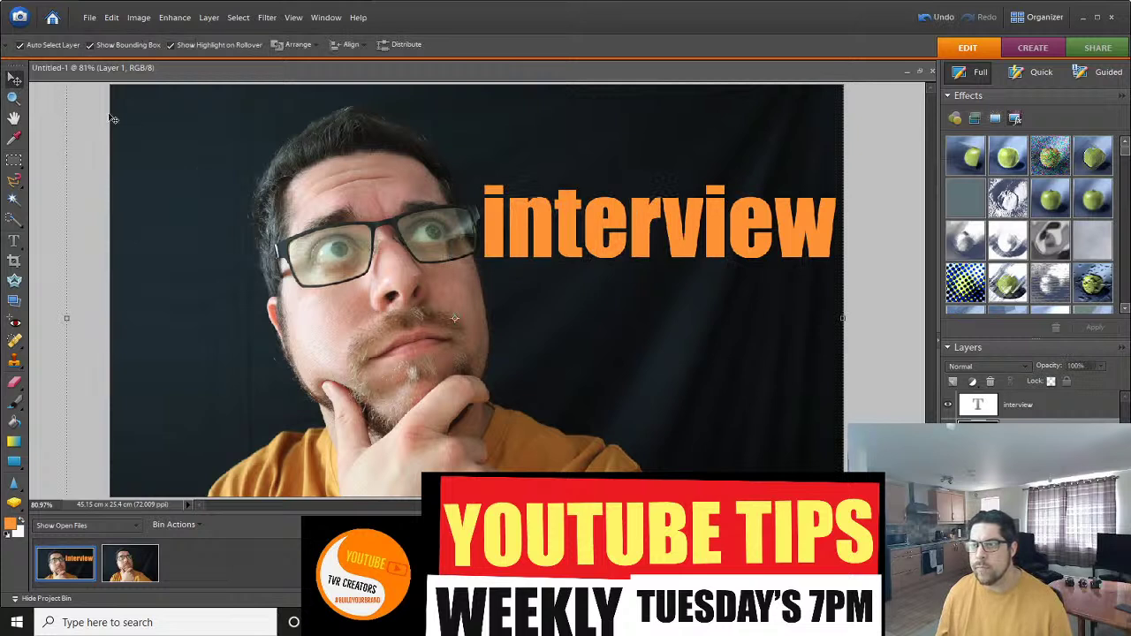
pyautogui.moveTo(163, 193); pyautogui.dragTo(178, 239)
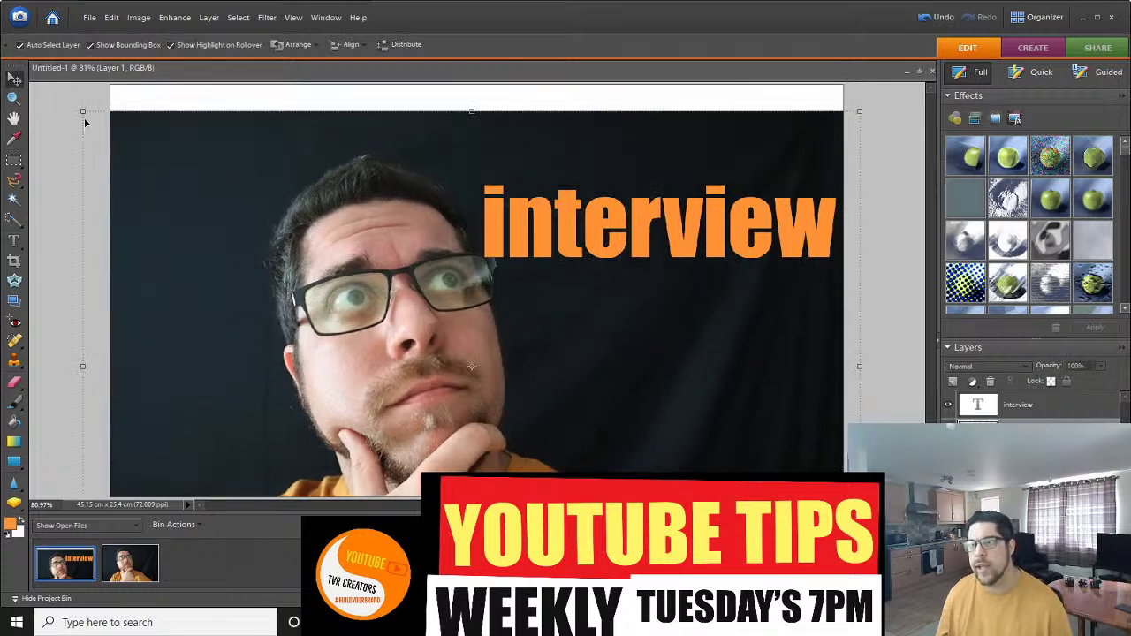
# Enlarge the photo to about 106.7% width and 107.4% height, shift it up and left to cover the canvas, and apply the transformation.
pyautogui.moveTo(81, 112); pyautogui.dragTo(54, 89)
pyautogui.moveTo(240, 228)
pyautogui.mouseDown()
pyautogui.moveTo(194, 210)
pyautogui.moveTo(251, 246)
pyautogui.mouseUp()
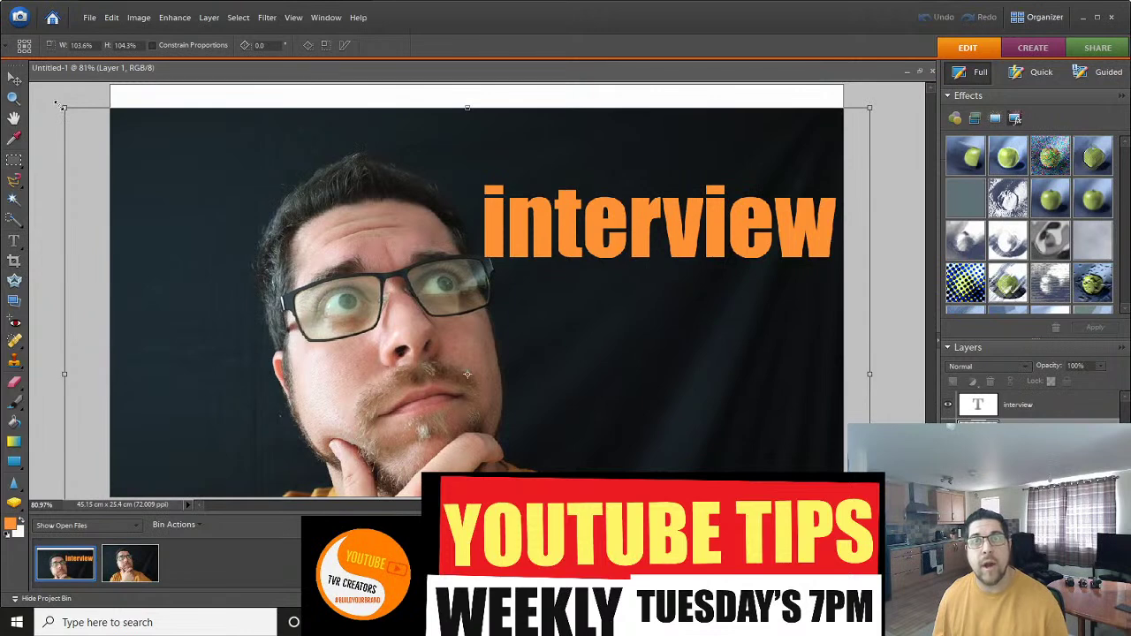
pyautogui.moveTo(62, 107); pyautogui.dragTo(40, 91)
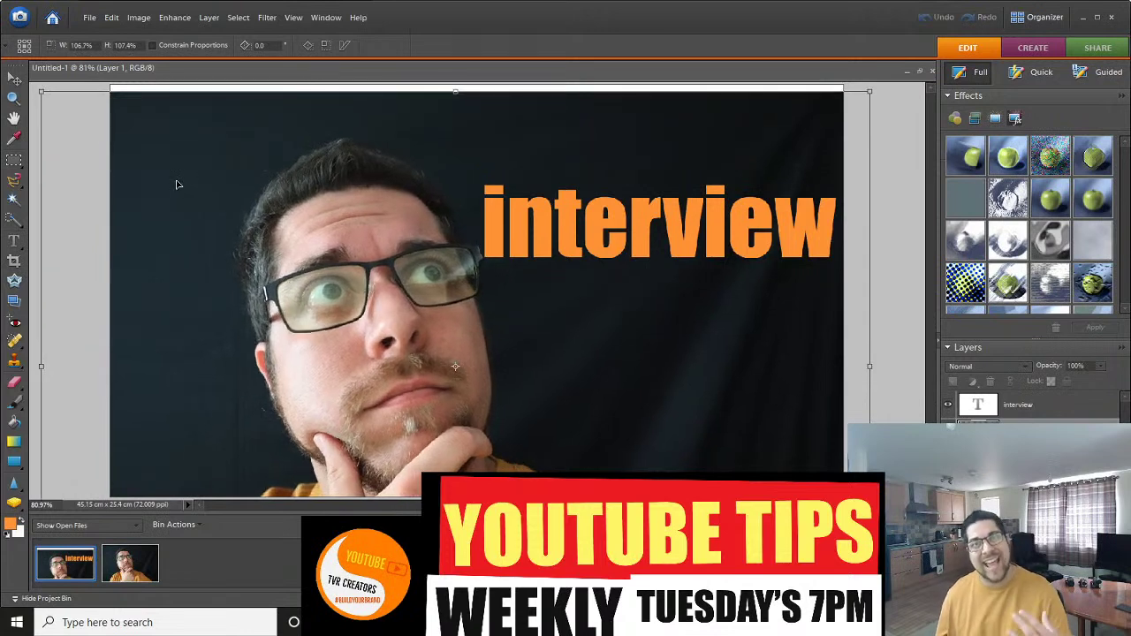
pyautogui.moveTo(240, 209); pyautogui.dragTo(219, 185)
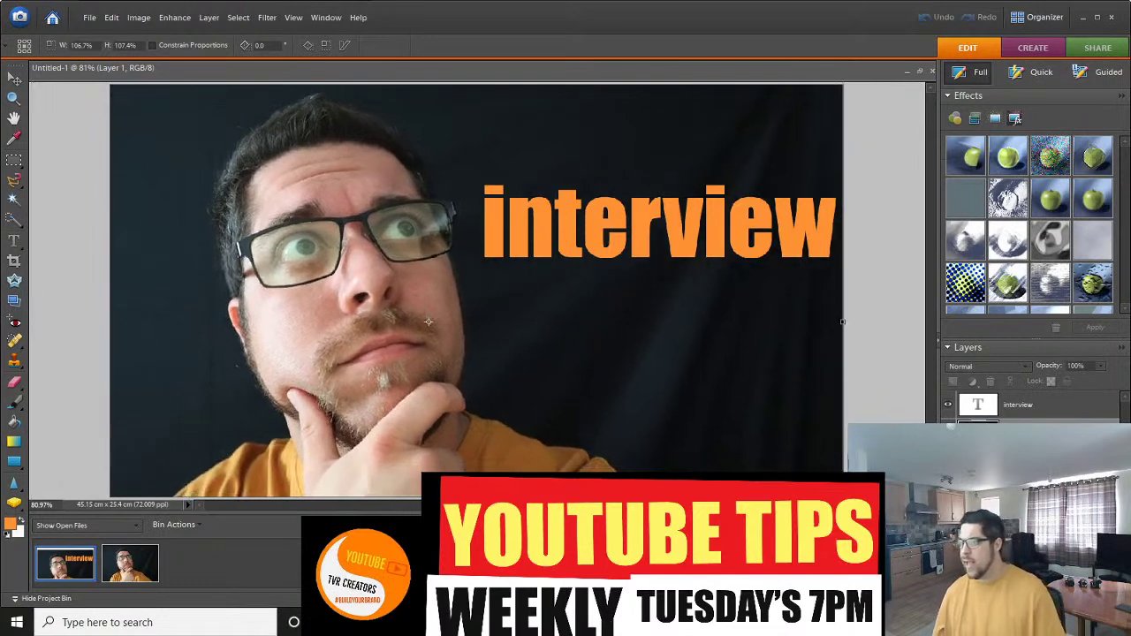
pyautogui.press('Return')
# Select the text layer and move the title slightly left and well down the canvas, beside the chin and hand.
pyautogui.doubleClick(1051, 415)
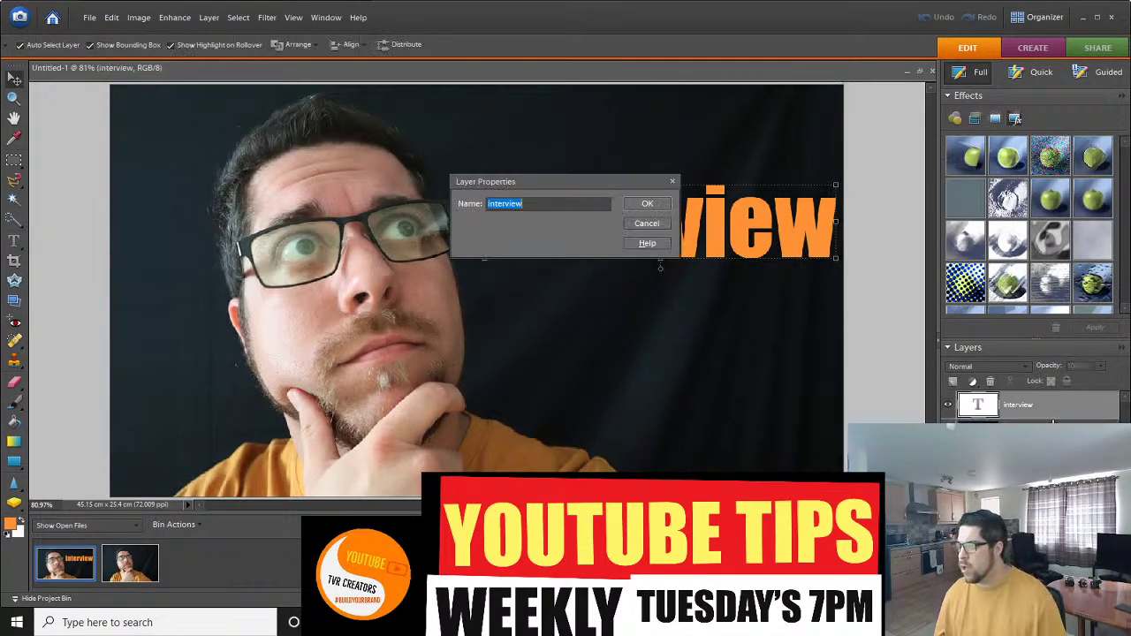
pyautogui.click(647, 203)
pyautogui.moveTo(647, 230); pyautogui.dragTo(636, 244)
pyautogui.click(657, 342)
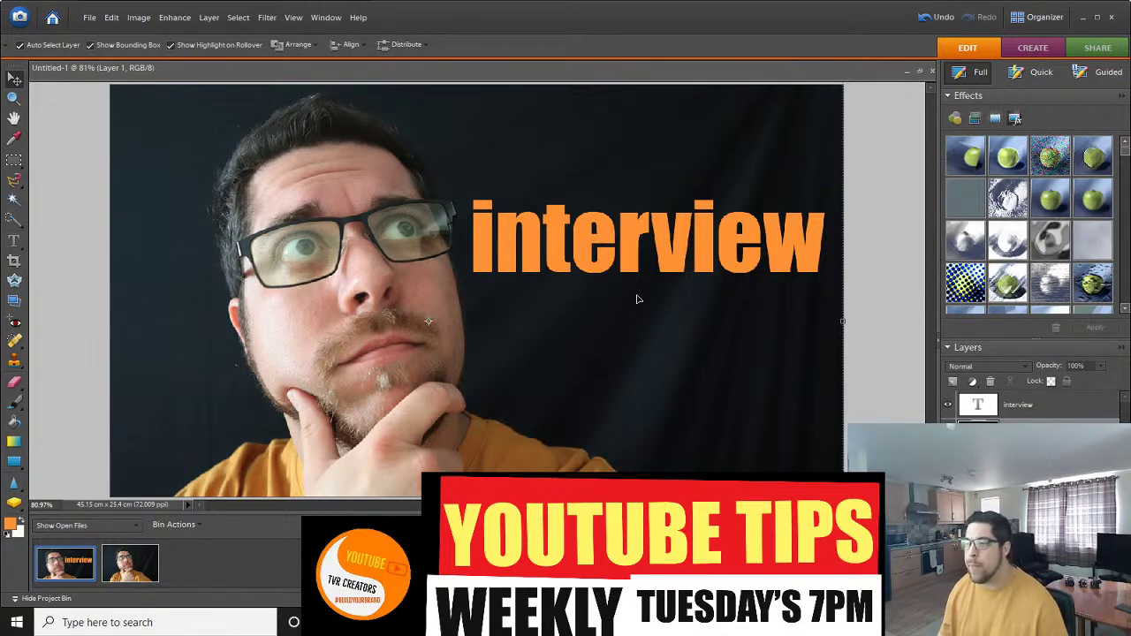
pyautogui.moveTo(600, 254); pyautogui.dragTo(594, 257)
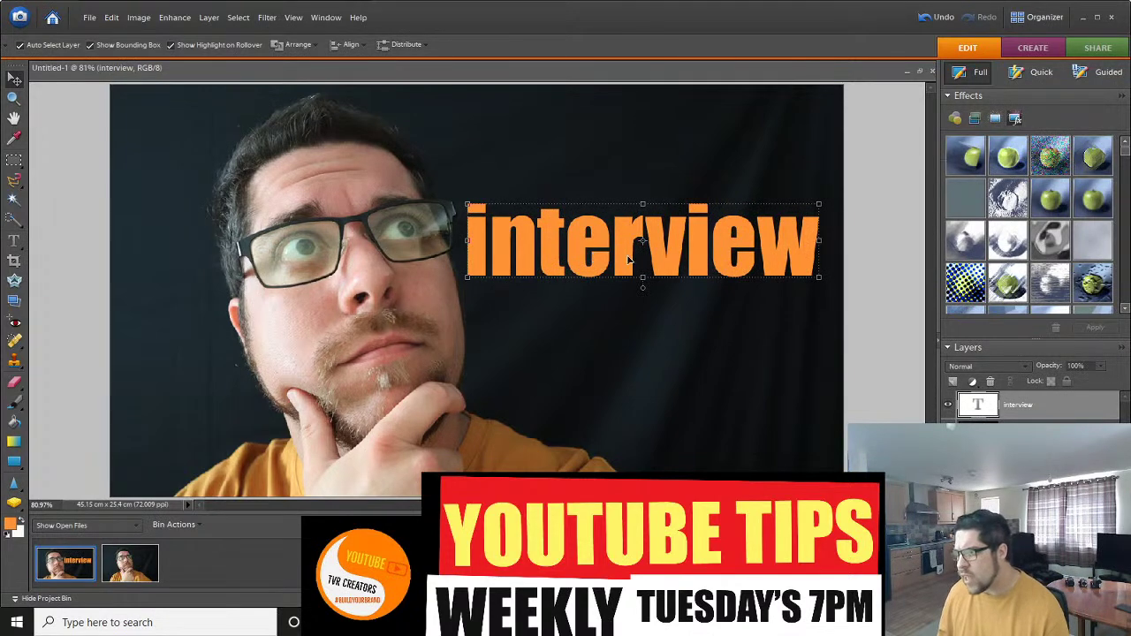
pyautogui.click(609, 309)
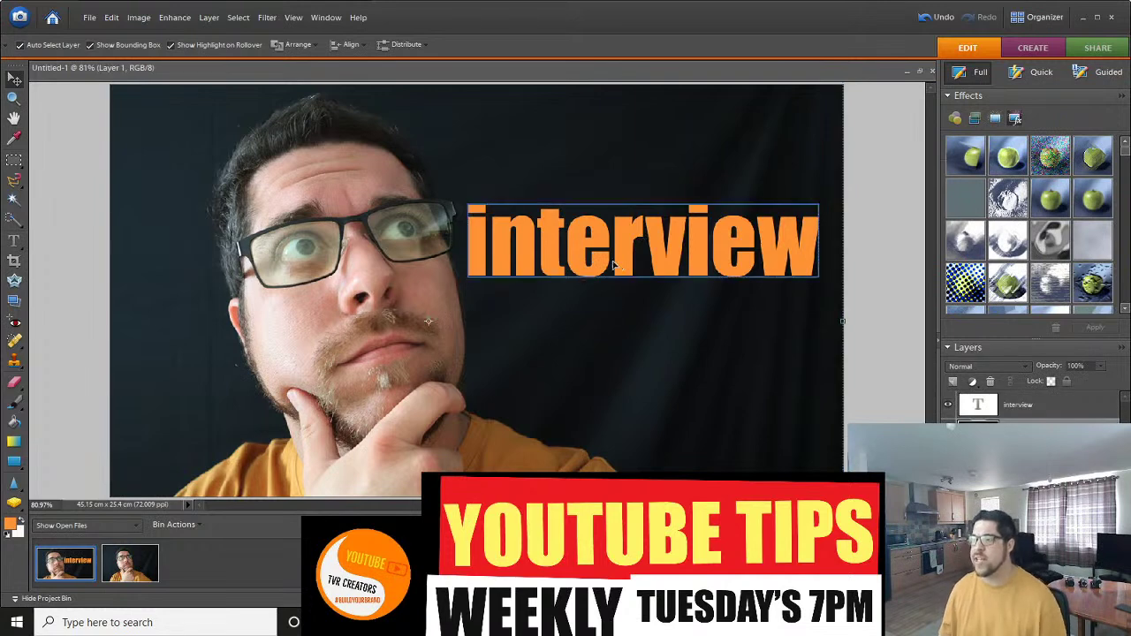
pyautogui.moveTo(619, 265); pyautogui.dragTo(621, 410)
pyautogui.click(601, 298)
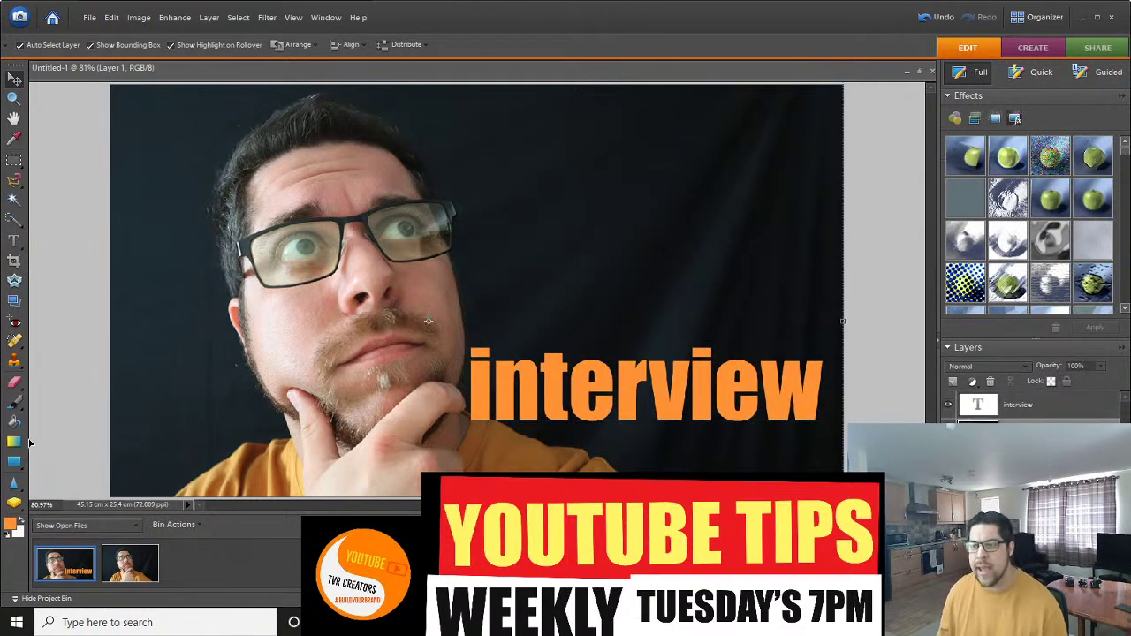
# Draw an orange rectangle beside the forehead, enlarge it to 103.8% width and 114.5% height, and apply the transformation.
pyautogui.click(14, 461)
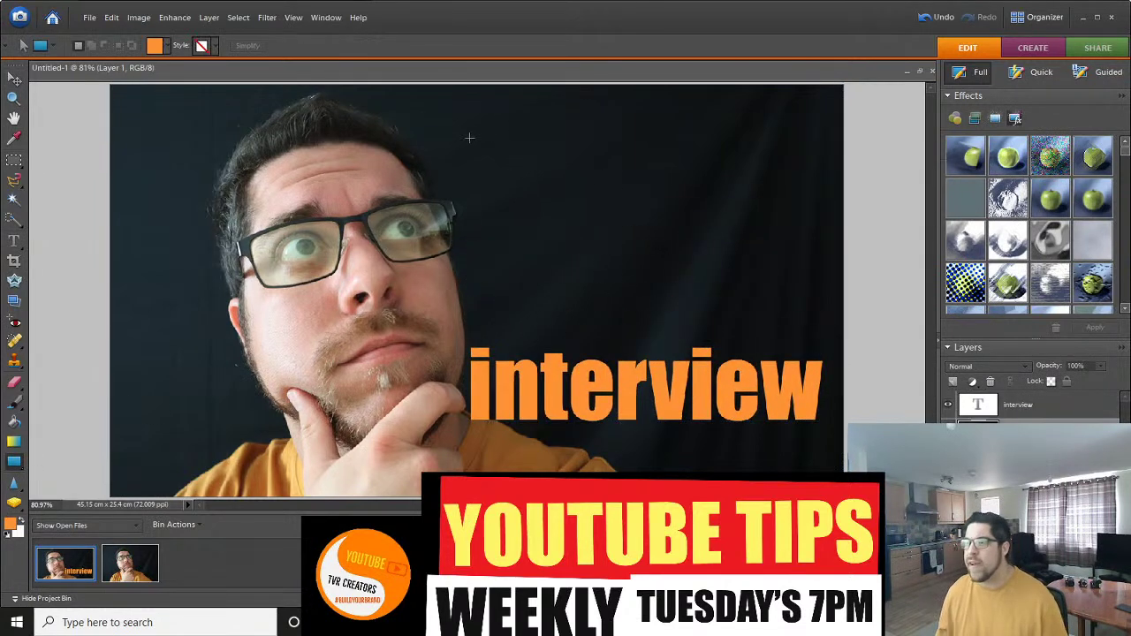
pyautogui.moveTo(473, 135); pyautogui.dragTo(822, 223)
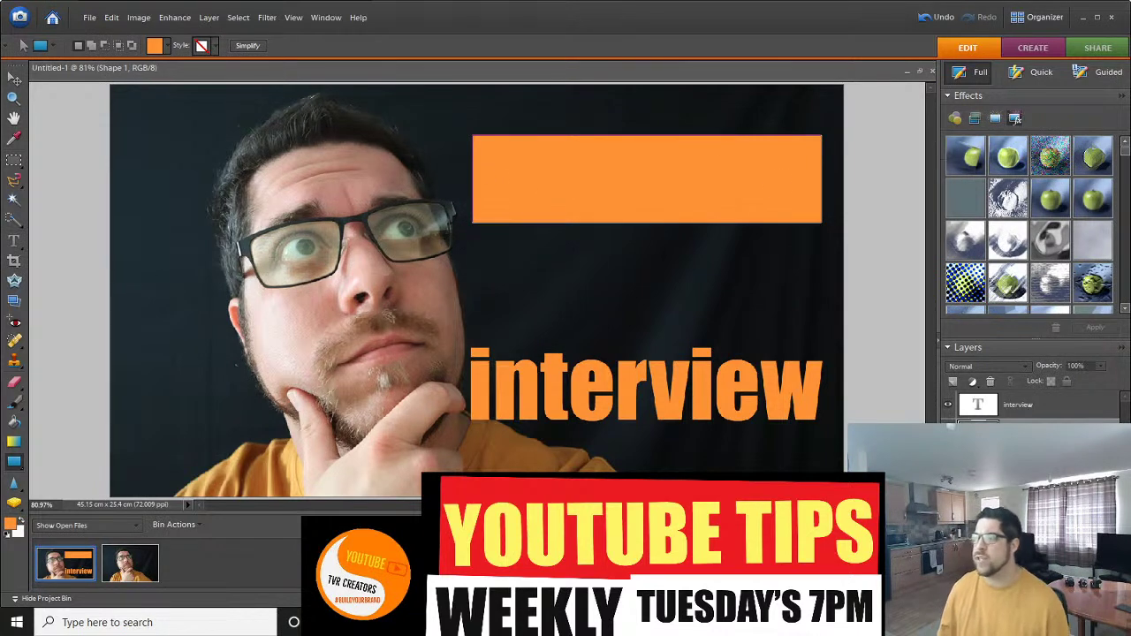
pyautogui.click(14, 78)
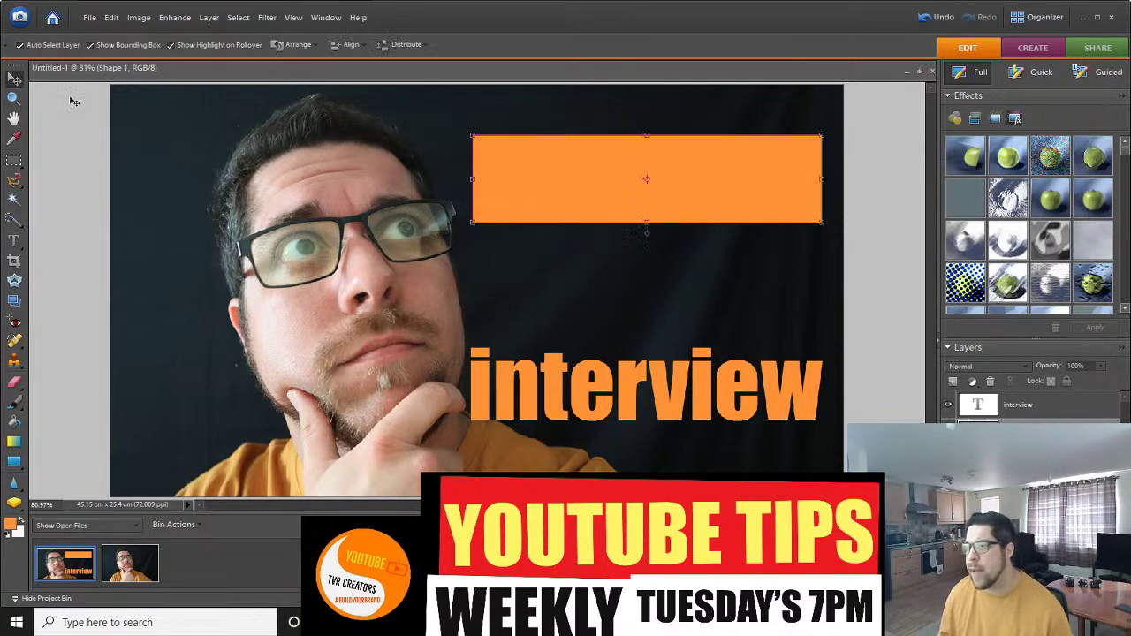
pyautogui.moveTo(472, 181); pyautogui.dragTo(458, 181)
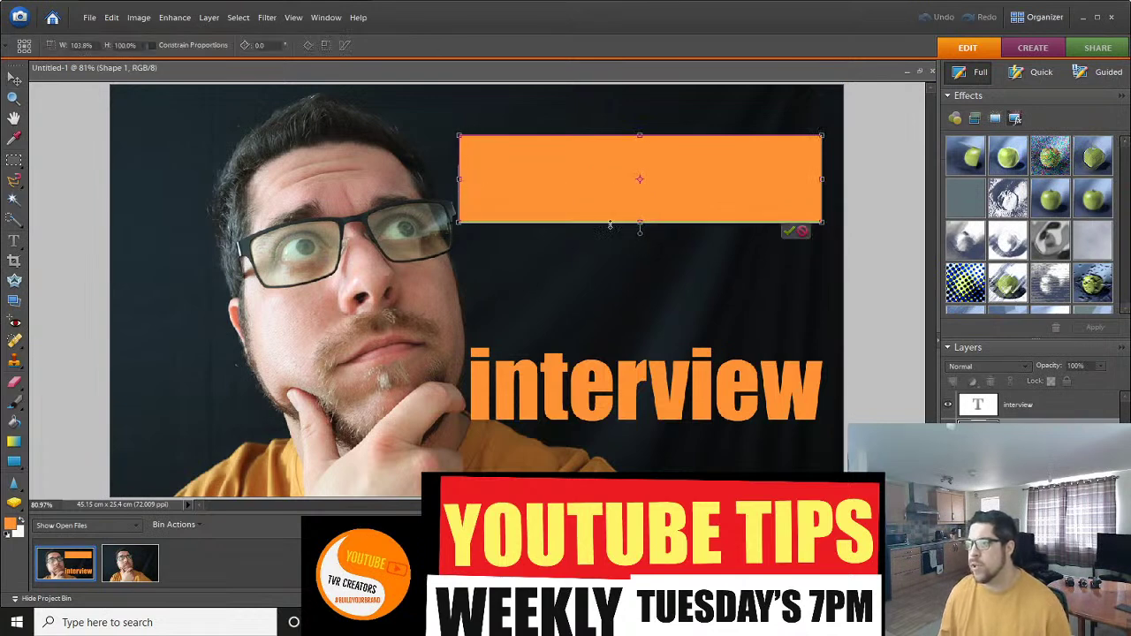
pyautogui.moveTo(640, 225); pyautogui.dragTo(642, 240)
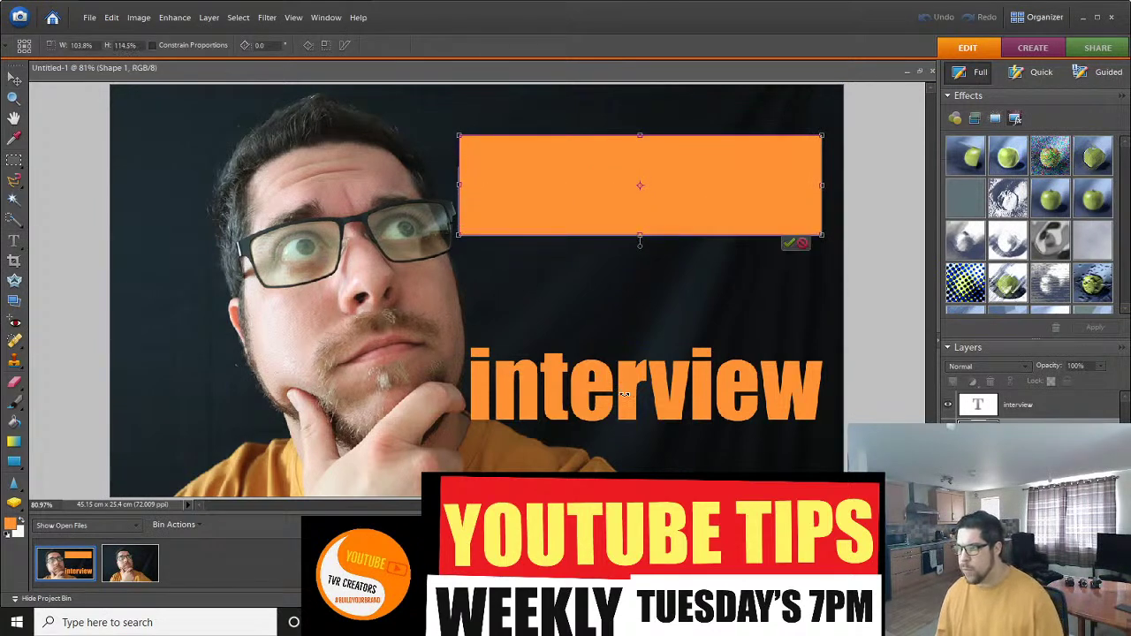
pyautogui.click(786, 244)
# Replace the lowercase title text with "INTERVIEW" in capitals.
pyautogui.click(623, 395)
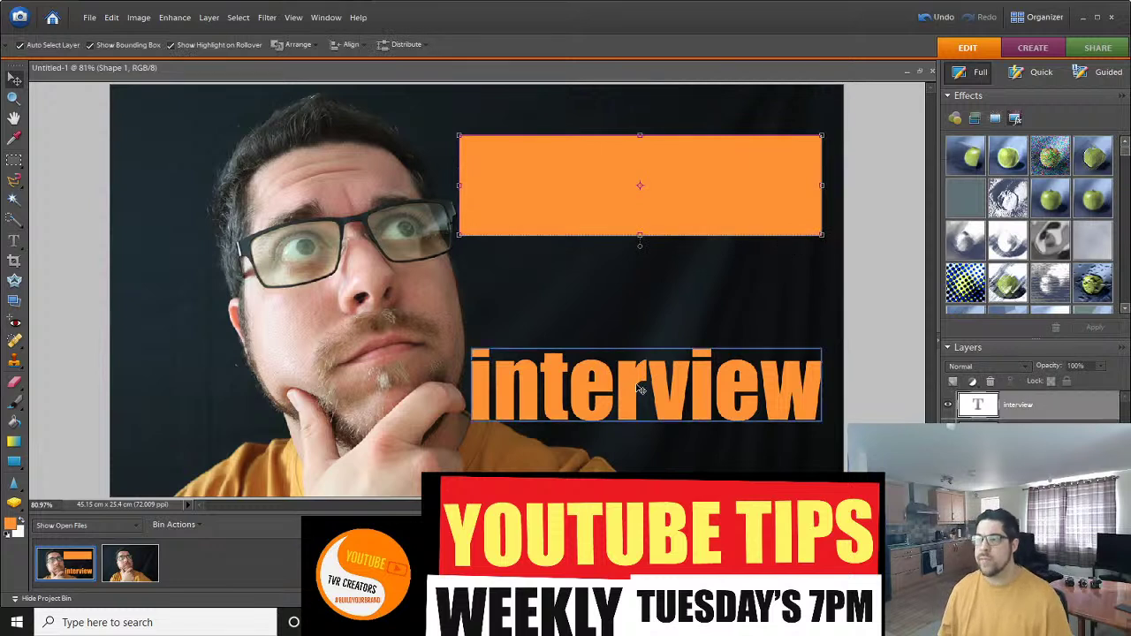
pyautogui.press('t')
pyautogui.doubleClick(619, 395)
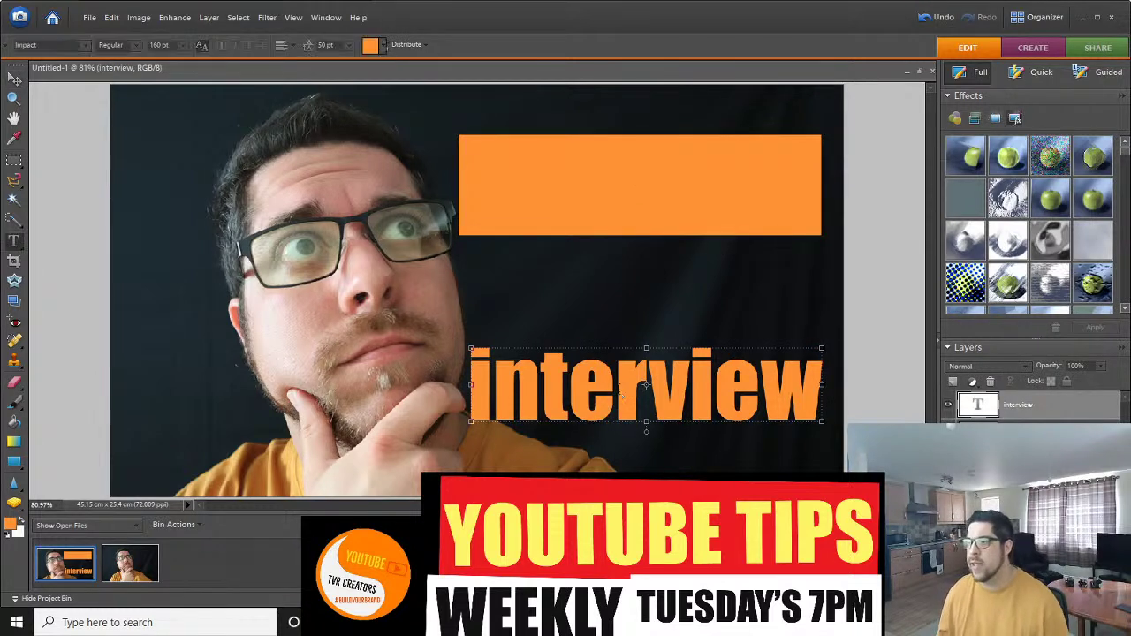
pyautogui.click(559, 395)
pyautogui.doubleClick(559, 395)
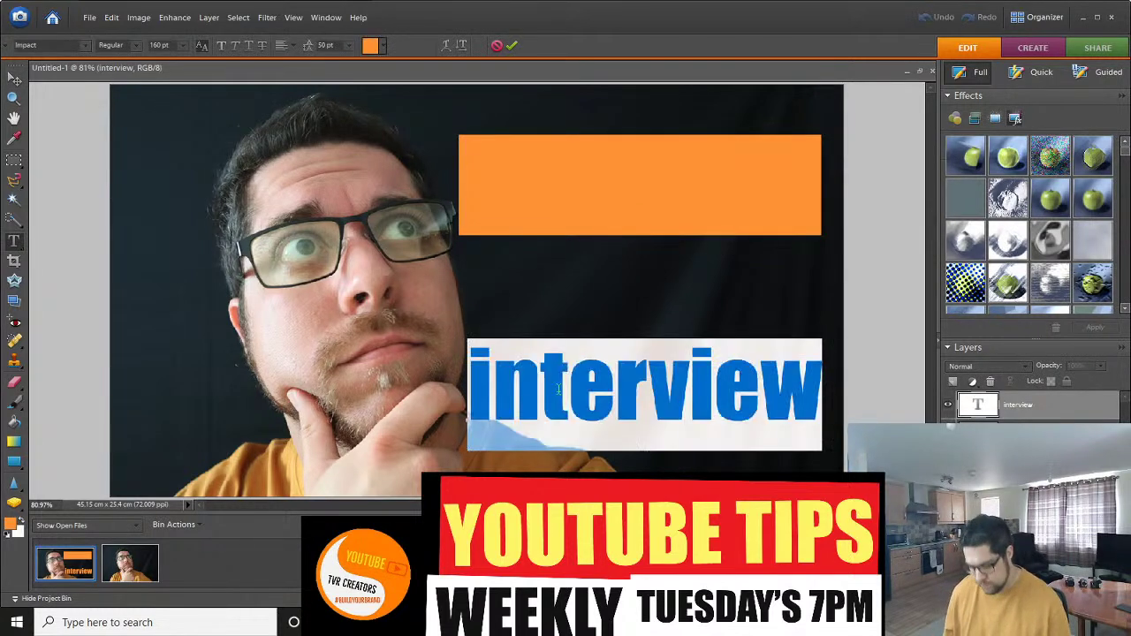
pyautogui.write('inter')
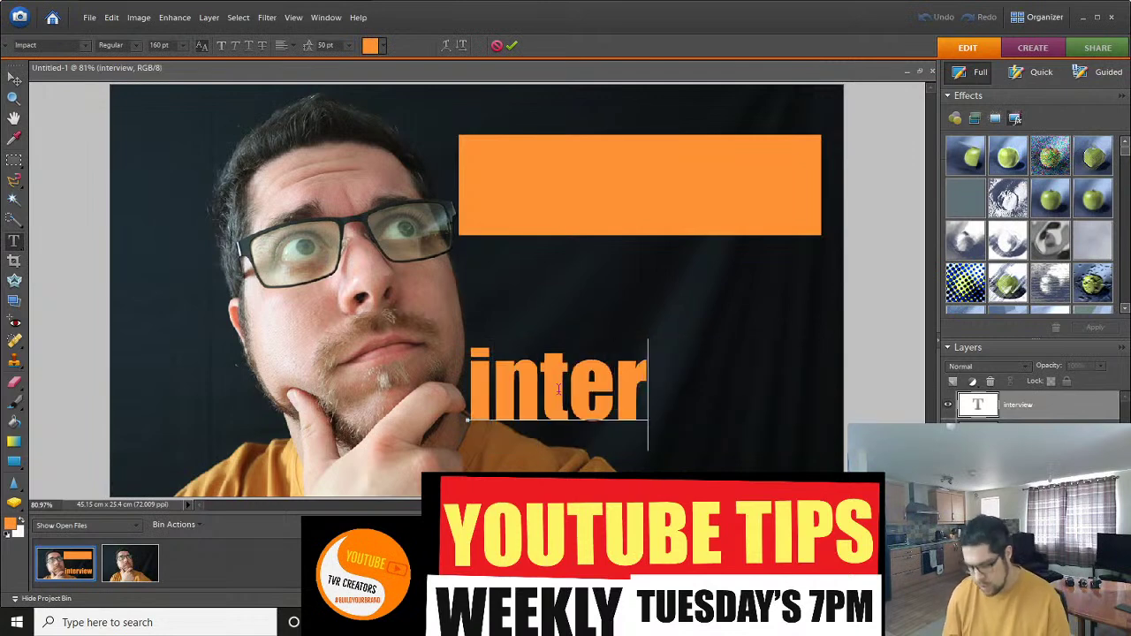
pyautogui.press('BackSpace')
pyautogui.press('BackSpace')
pyautogui.press('BackSpace')
pyautogui.press('BackSpace')
pyautogui.press('BackSpace')
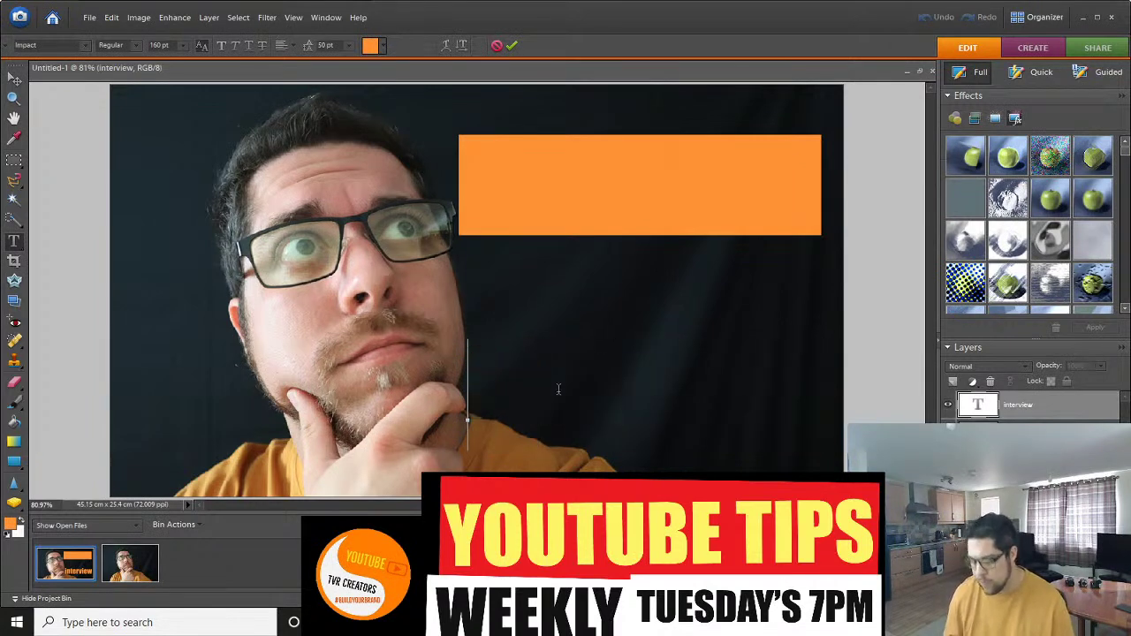
pyautogui.write('INTERVIEW')
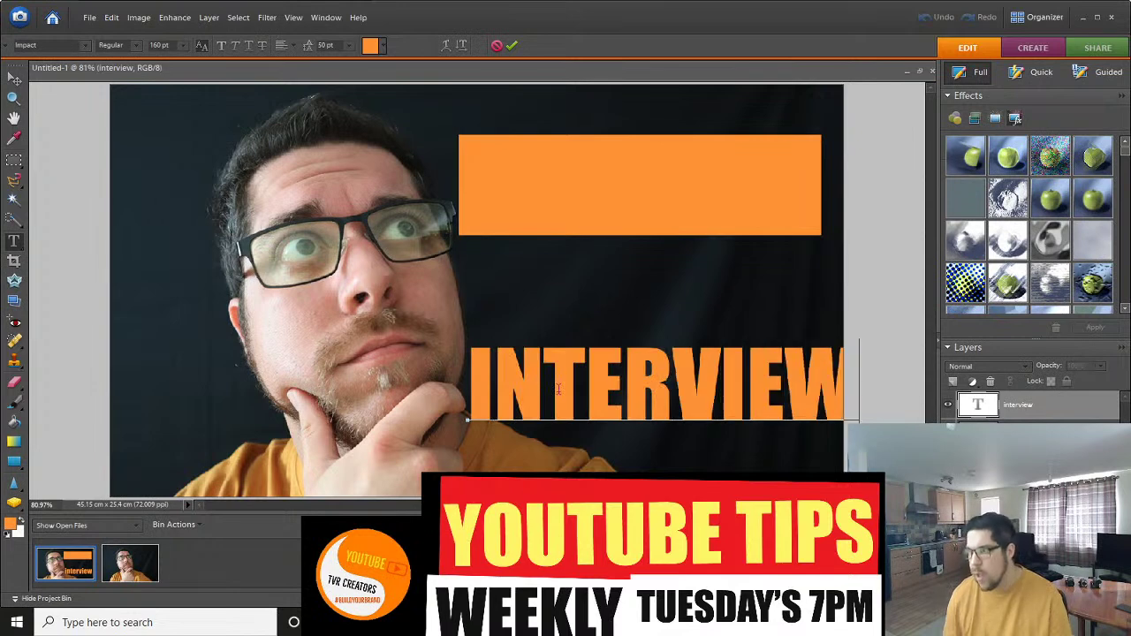
# Recolour the whole title text light yellow and move it up onto the orange rectangle.
pyautogui.hotkey('ctrl', 'a')
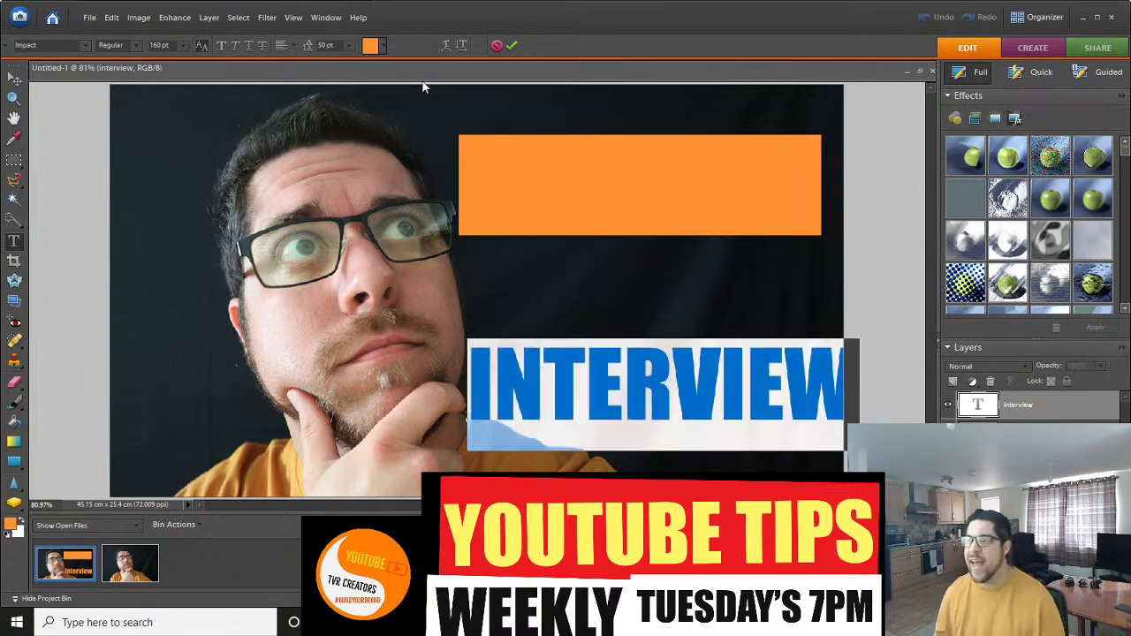
pyautogui.click(383, 49)
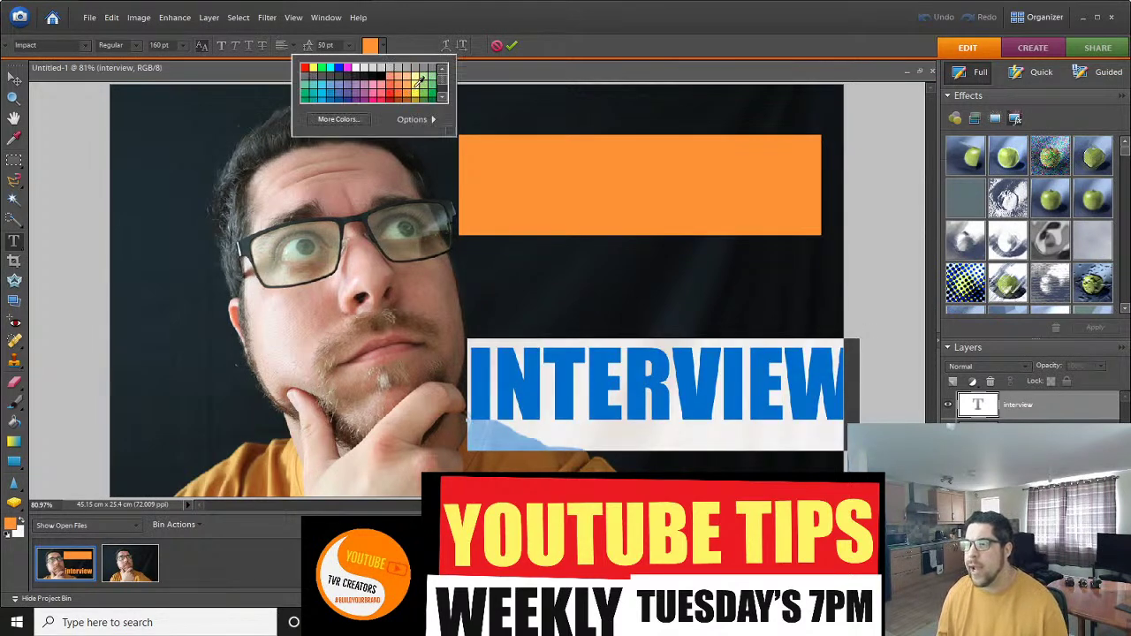
pyautogui.click(419, 80)
pyautogui.click(612, 321)
pyautogui.moveTo(598, 303); pyautogui.dragTo(595, 182)
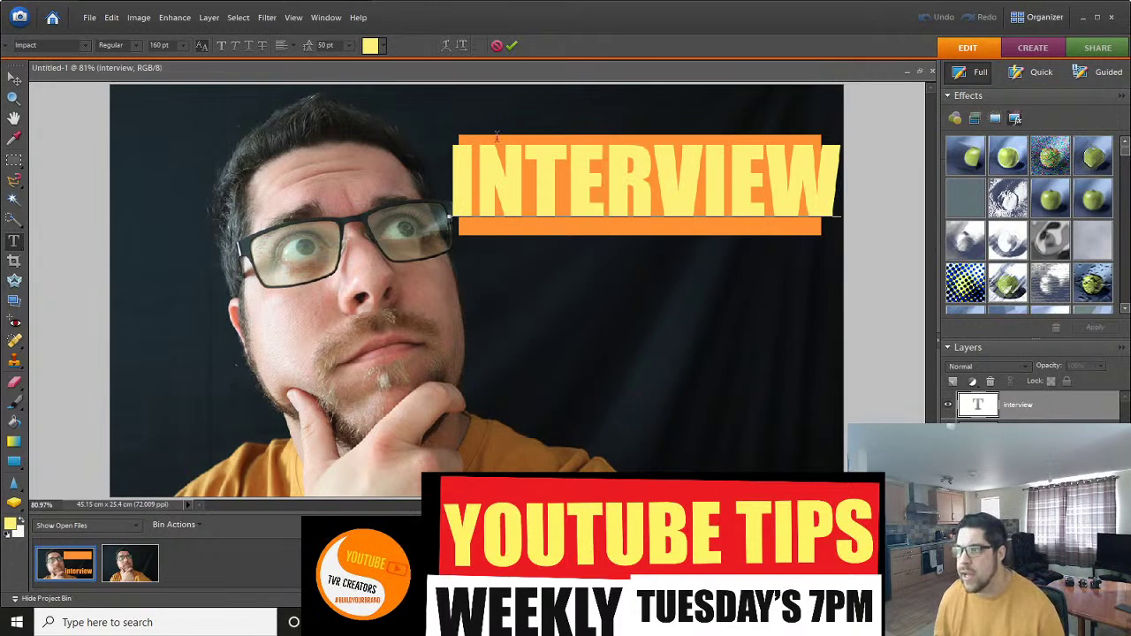
# Select the orange rectangle's layer, widen the rectangle on both sides to 109.9%, shift it slightly up behind the title, and apply.
pyautogui.doubleClick(972, 421)
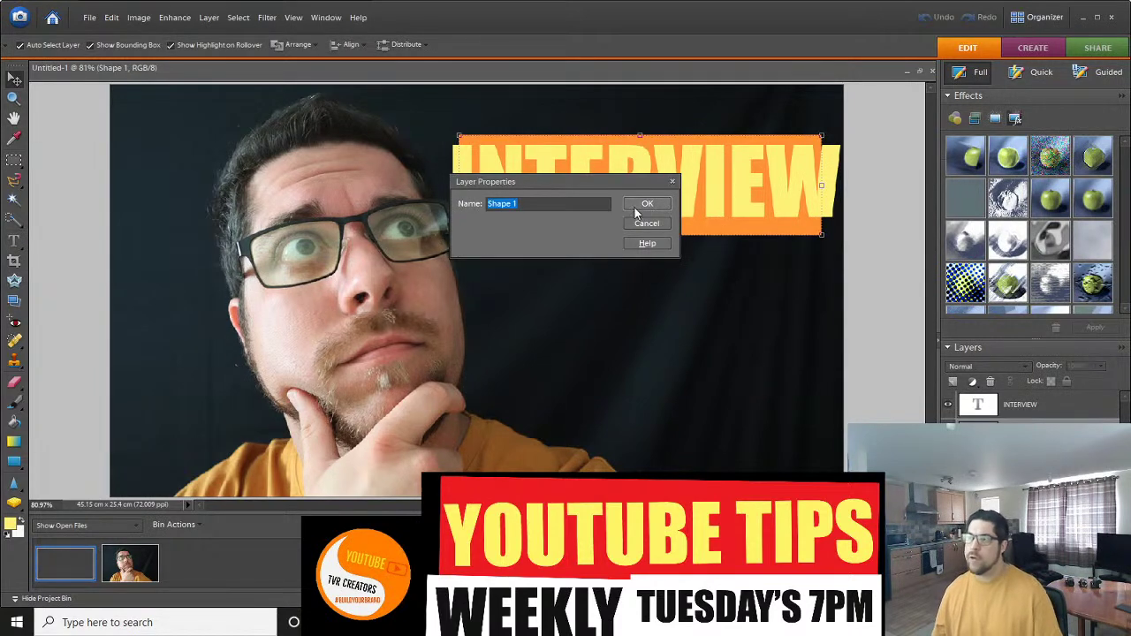
pyautogui.click(636, 204)
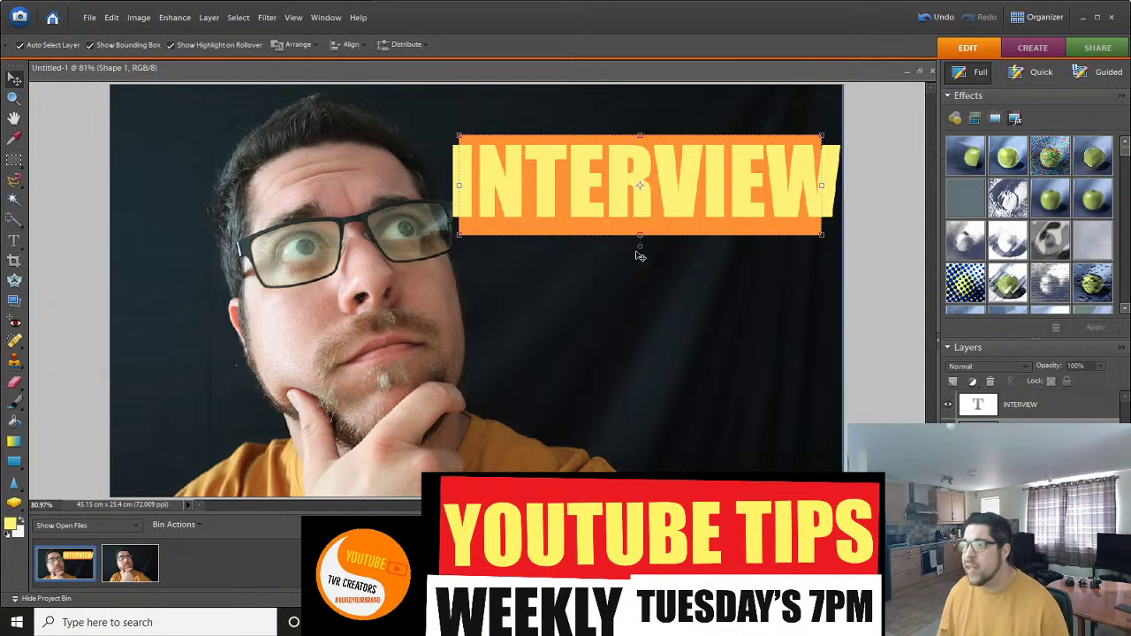
pyautogui.moveTo(459, 184); pyautogui.dragTo(444, 184)
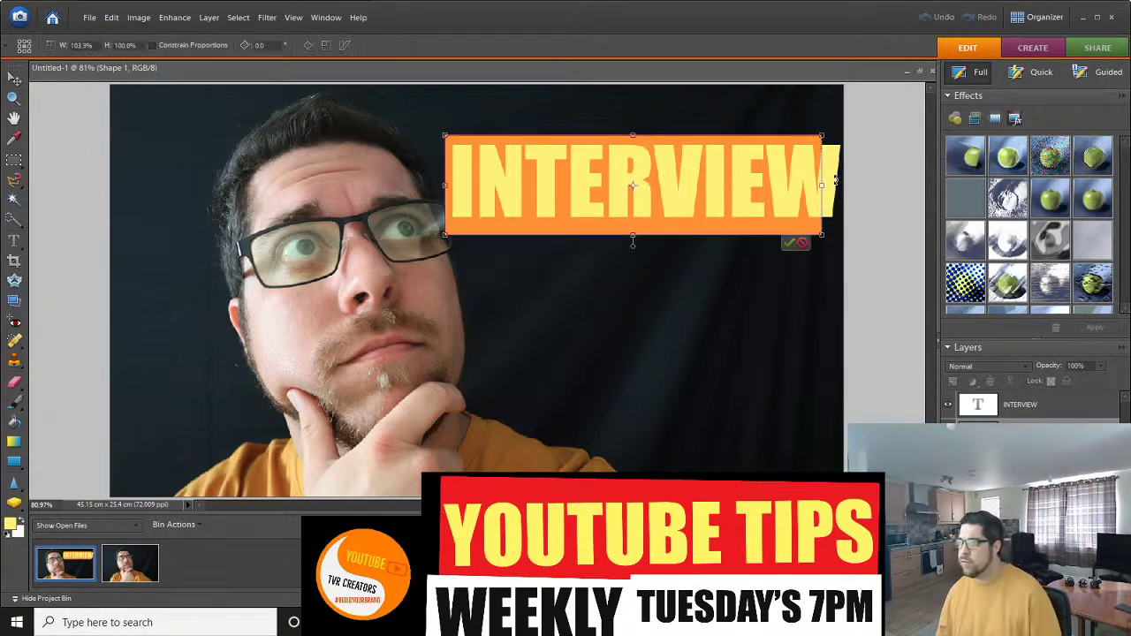
pyautogui.moveTo(823, 185); pyautogui.dragTo(843, 185)
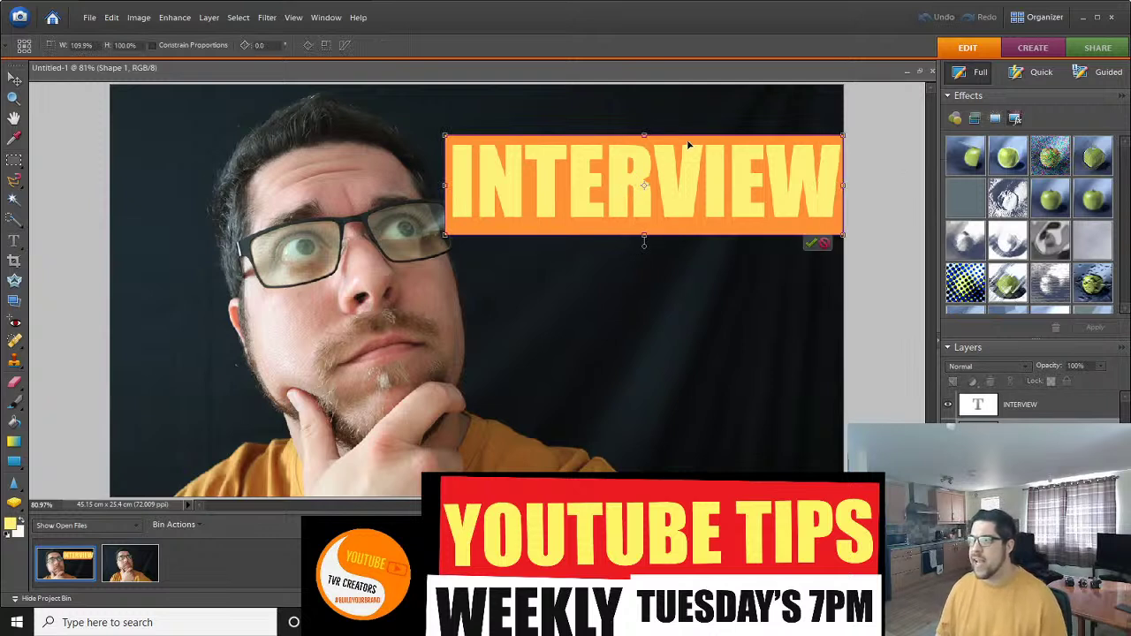
pyautogui.moveTo(688, 144); pyautogui.dragTo(687, 138)
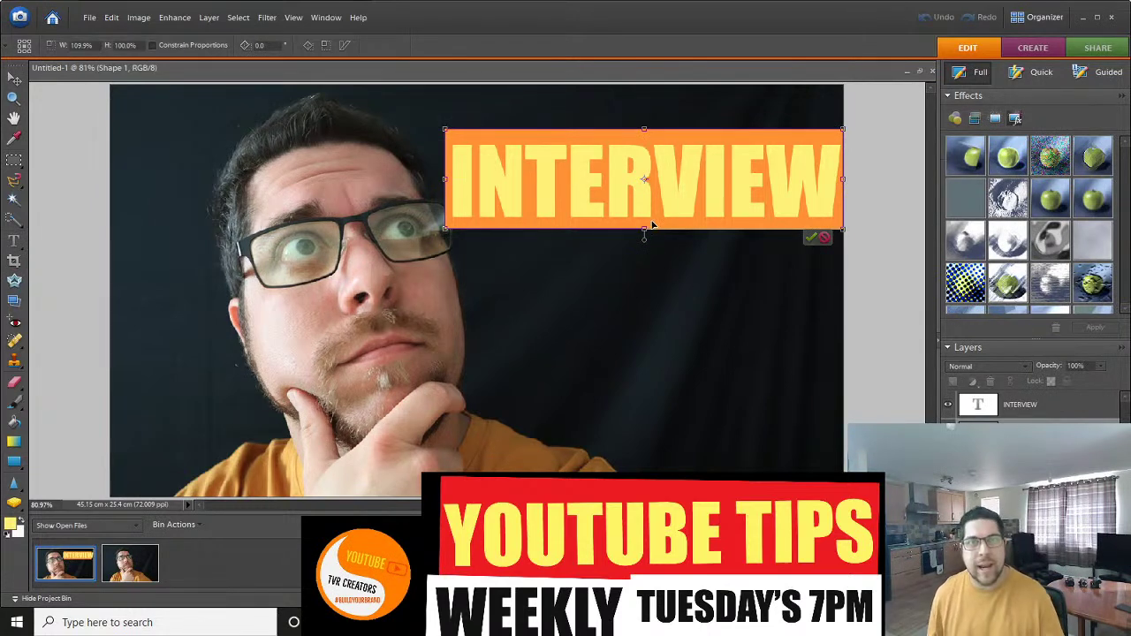
pyautogui.click(811, 238)
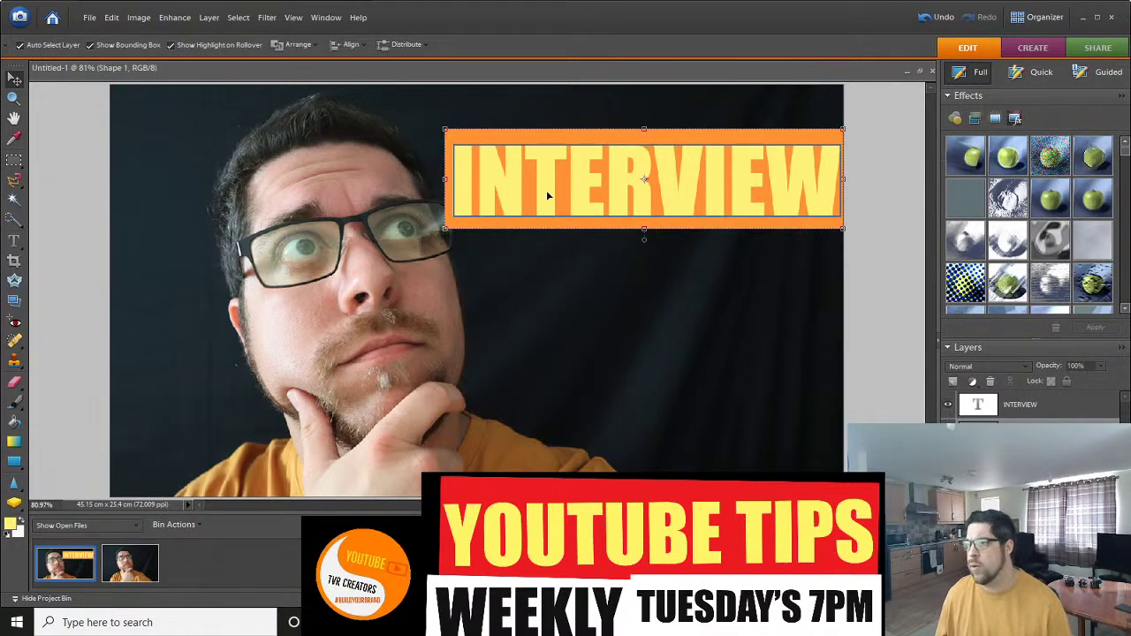
# Rotate the orange rectangle by -1.3° and set its layer opacity to 70%.
pyautogui.moveTo(647, 242)
pyautogui.mouseDown()
pyautogui.moveTo(639, 235)
pyautogui.moveTo(650, 237)
pyautogui.mouseUp()
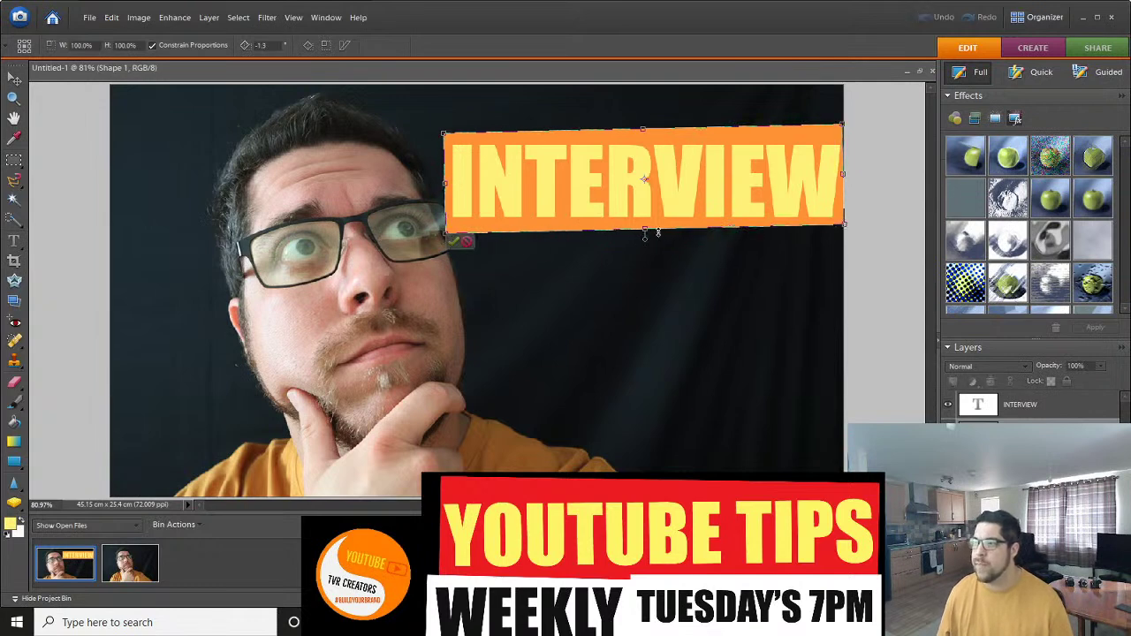
pyautogui.press('Return')
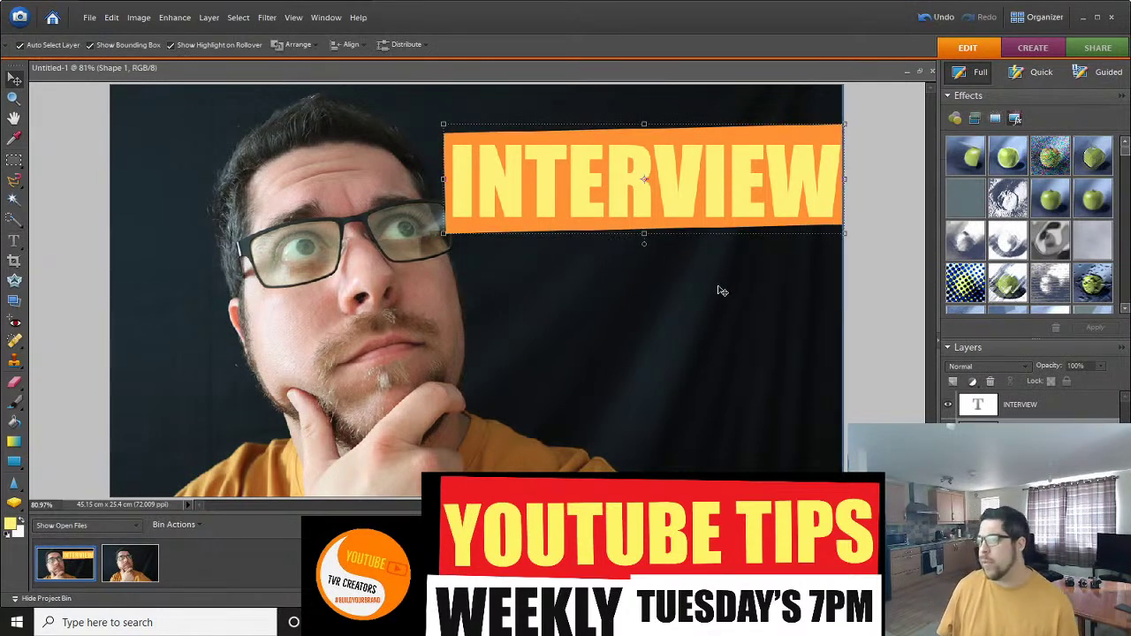
pyautogui.click(1075, 365)
pyautogui.write('70')
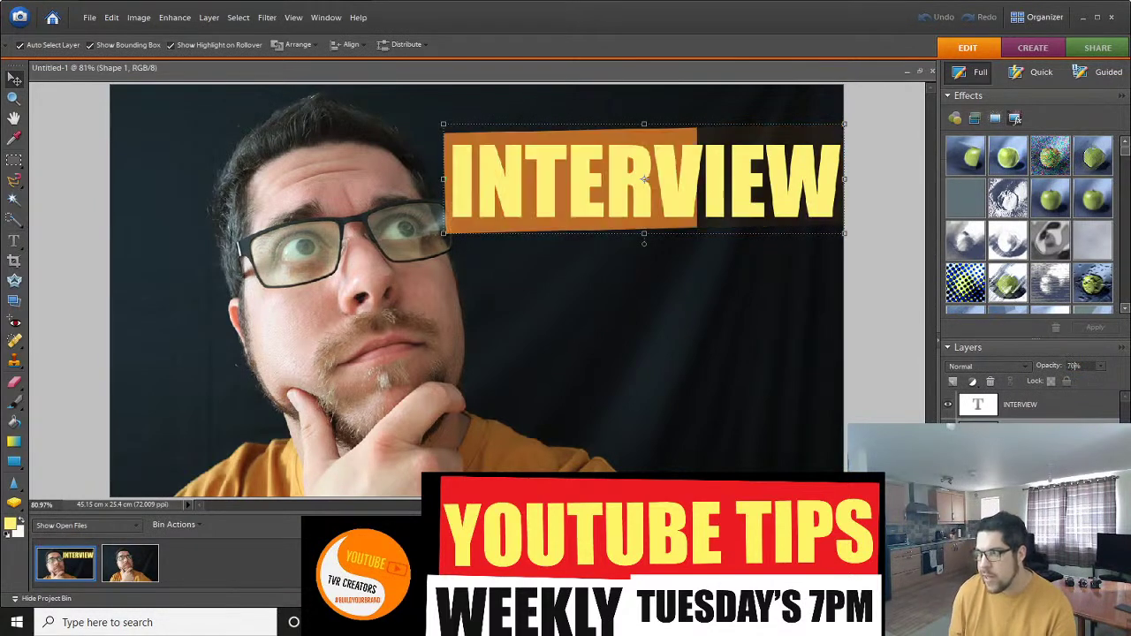
pyautogui.click(800, 347)
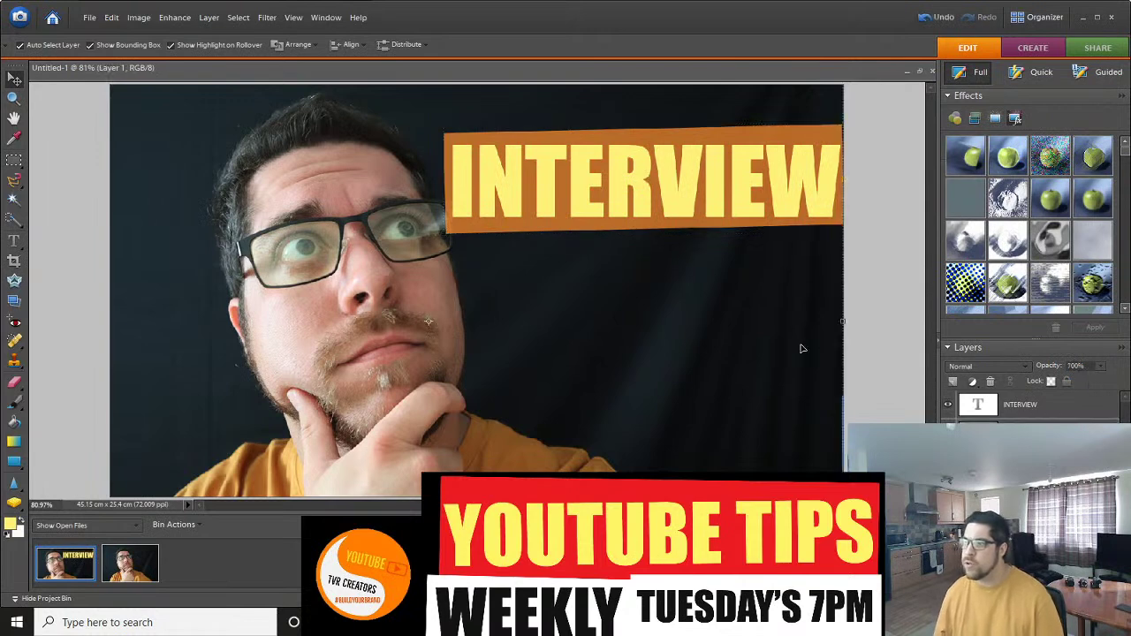
# Tighten the orange rectangle around the title by scaling it to 98.8% width and 82.5% height.
pyautogui.click(487, 230)
pyautogui.click(444, 180)
pyautogui.moveTo(444, 179); pyautogui.dragTo(449, 180)
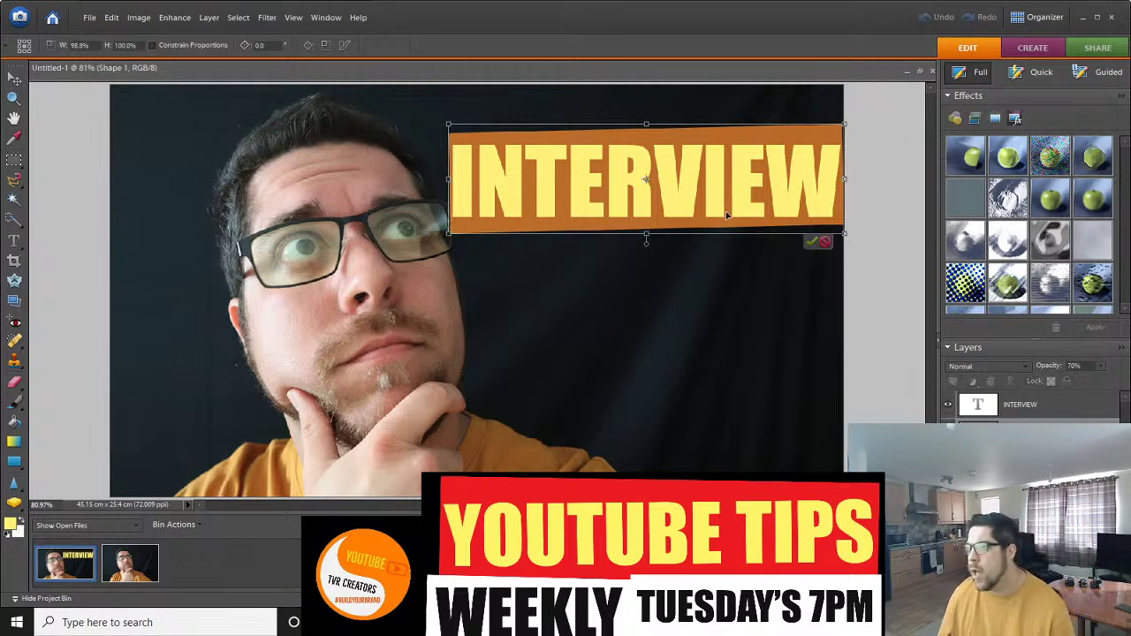
pyautogui.moveTo(646, 235); pyautogui.dragTo(646, 223)
pyautogui.moveTo(647, 125); pyautogui.dragTo(646, 134)
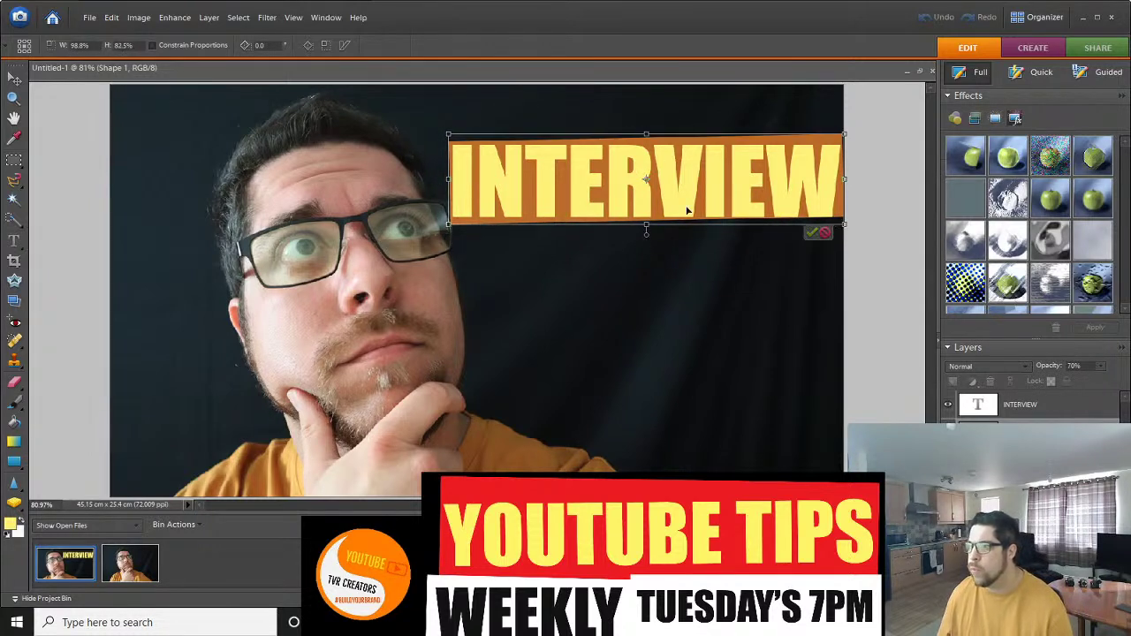
# Apply the rectangle's transformation and set its layer opacity to 90%.
pyautogui.click(1072, 365)
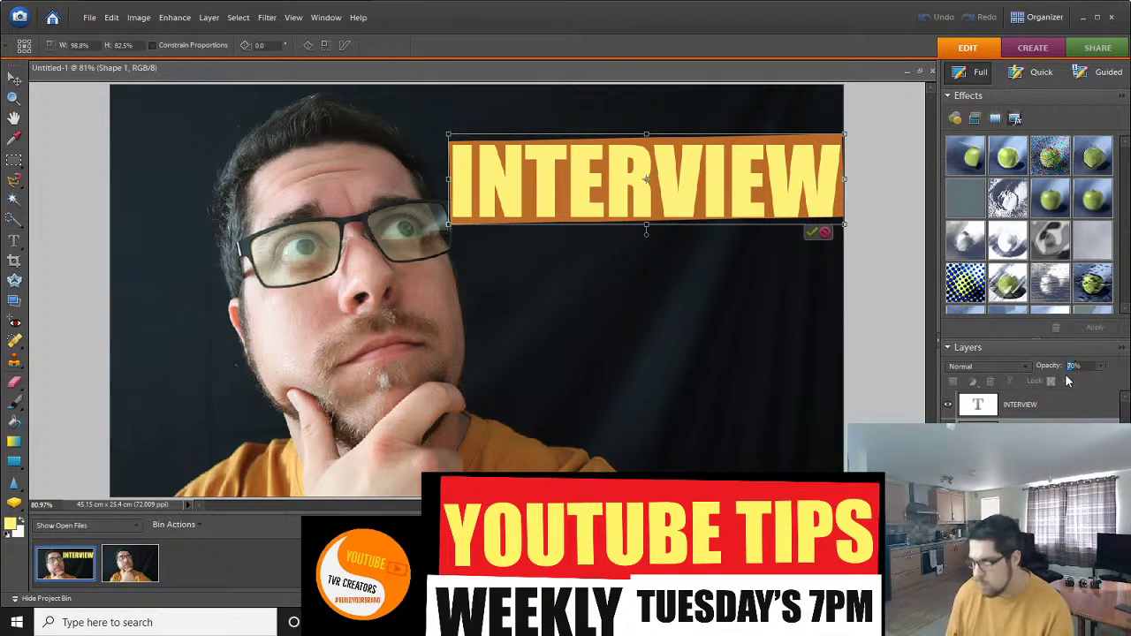
pyautogui.write('90')
pyautogui.press('Return')
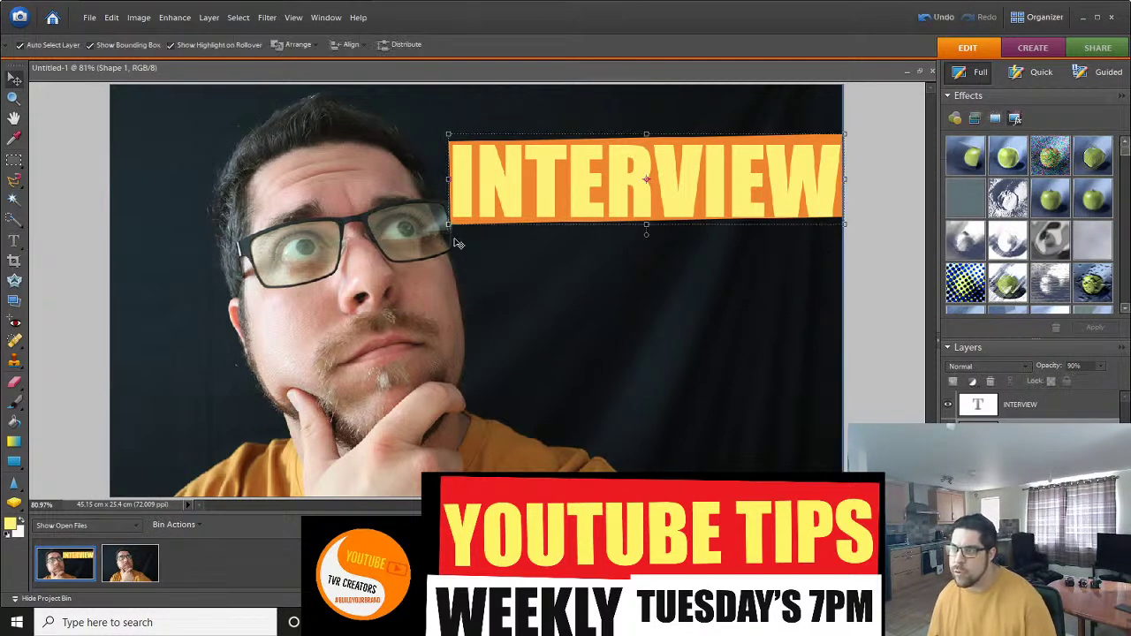
pyautogui.click(444, 334)
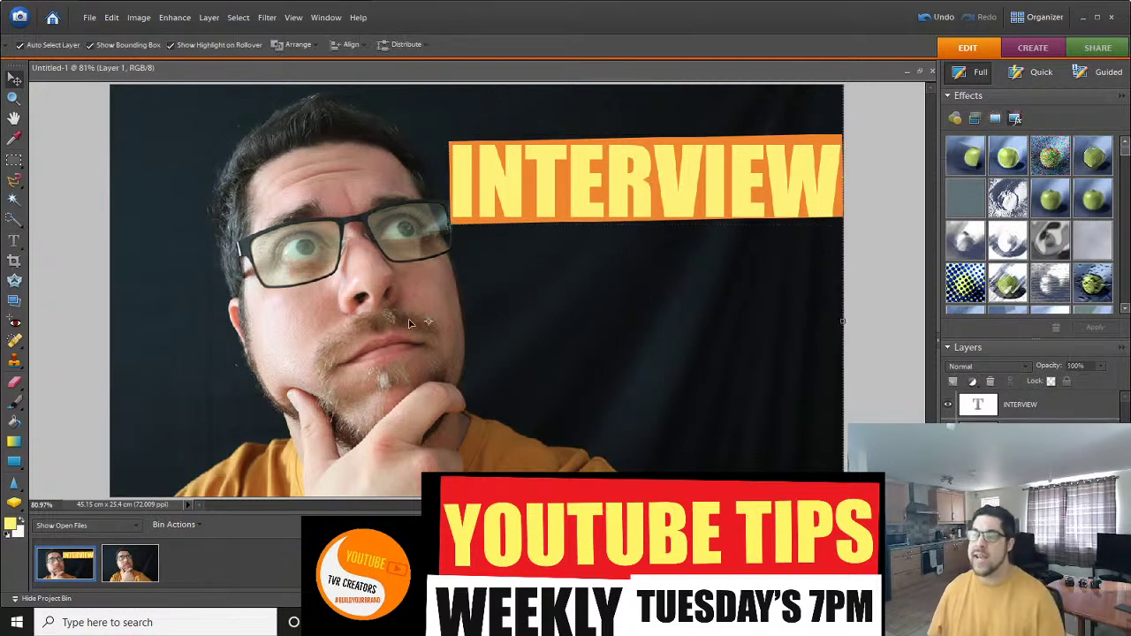
# Draw a white rectangle just below the first half of the title banner.
pyautogui.click(14, 460)
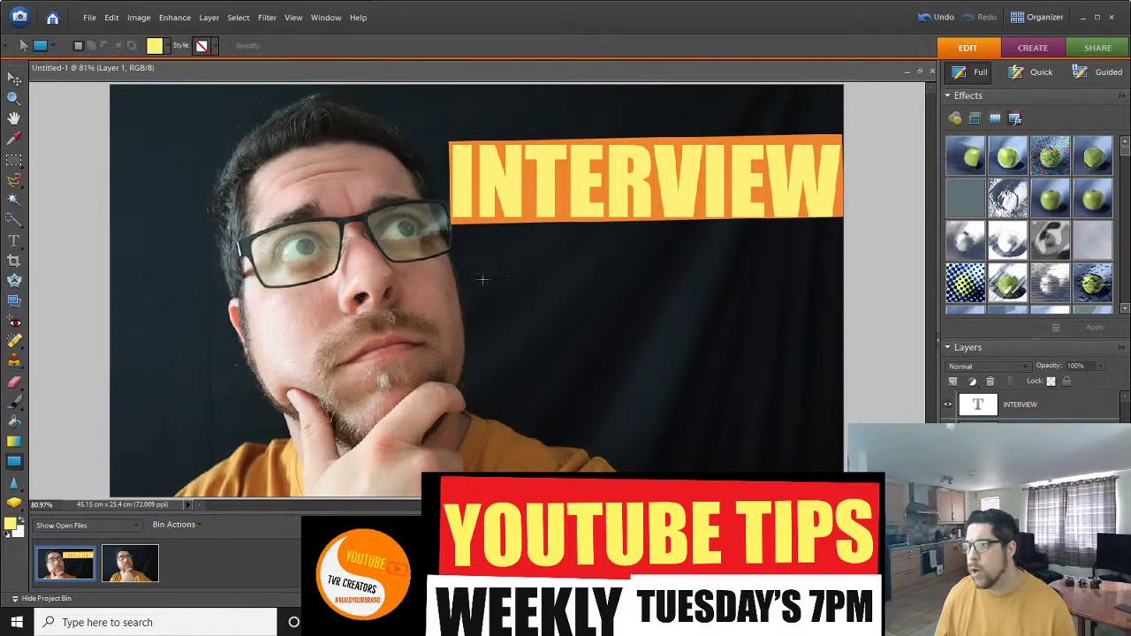
pyautogui.click(168, 45)
pyautogui.click(140, 68)
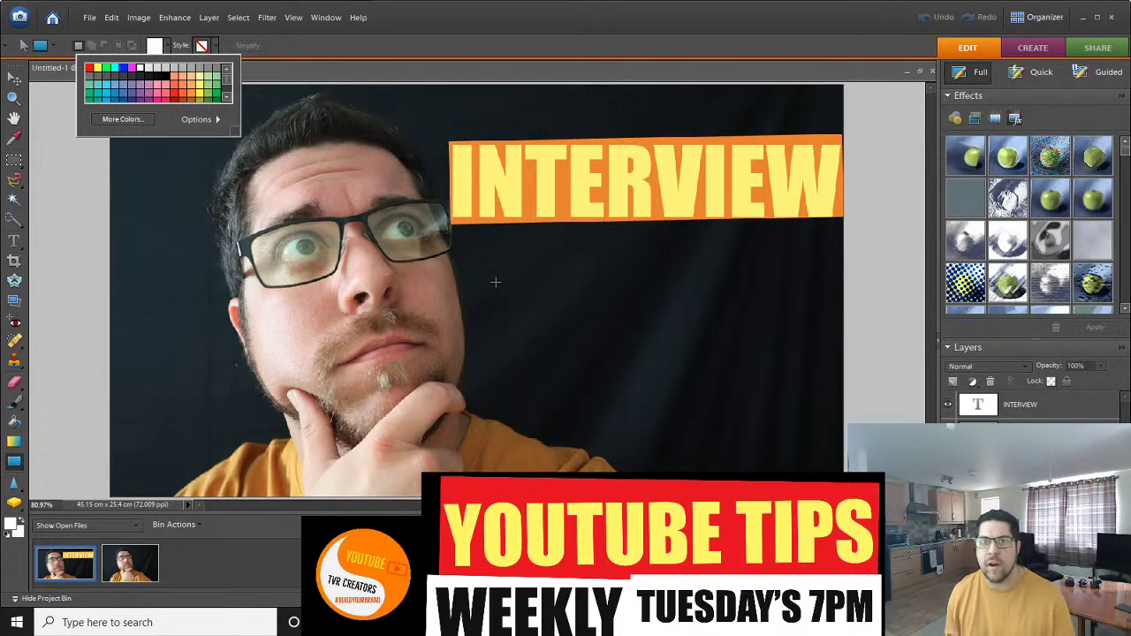
pyautogui.moveTo(475, 229); pyautogui.dragTo(656, 293)
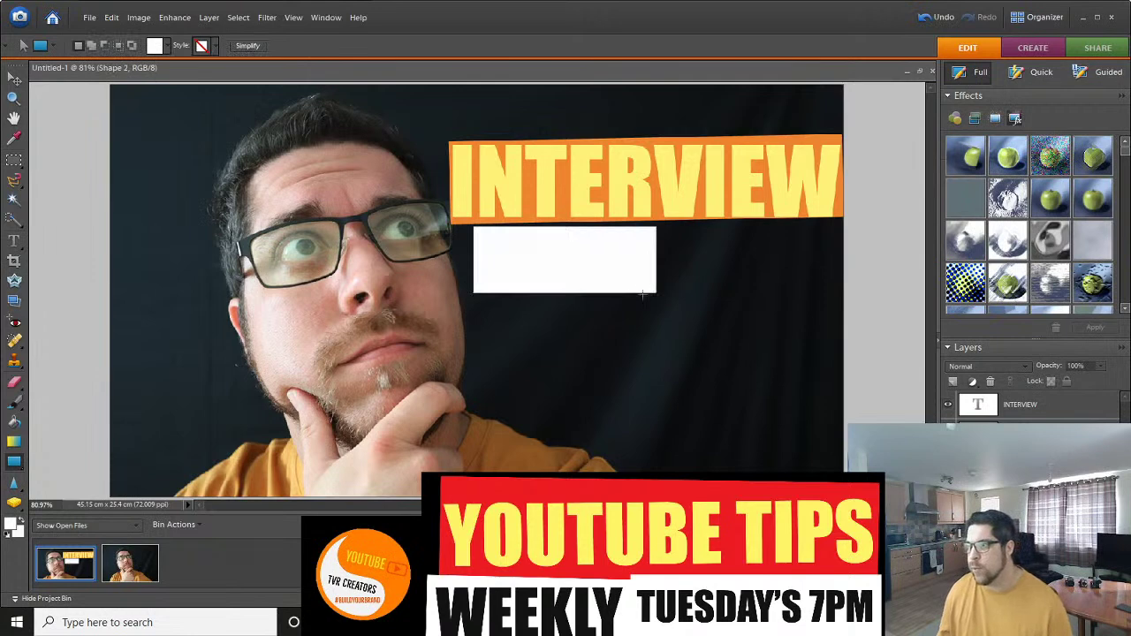
# Shift the white rectangle left and up against the title banner, making it slightly narrower and taller.
pyautogui.click(15, 79)
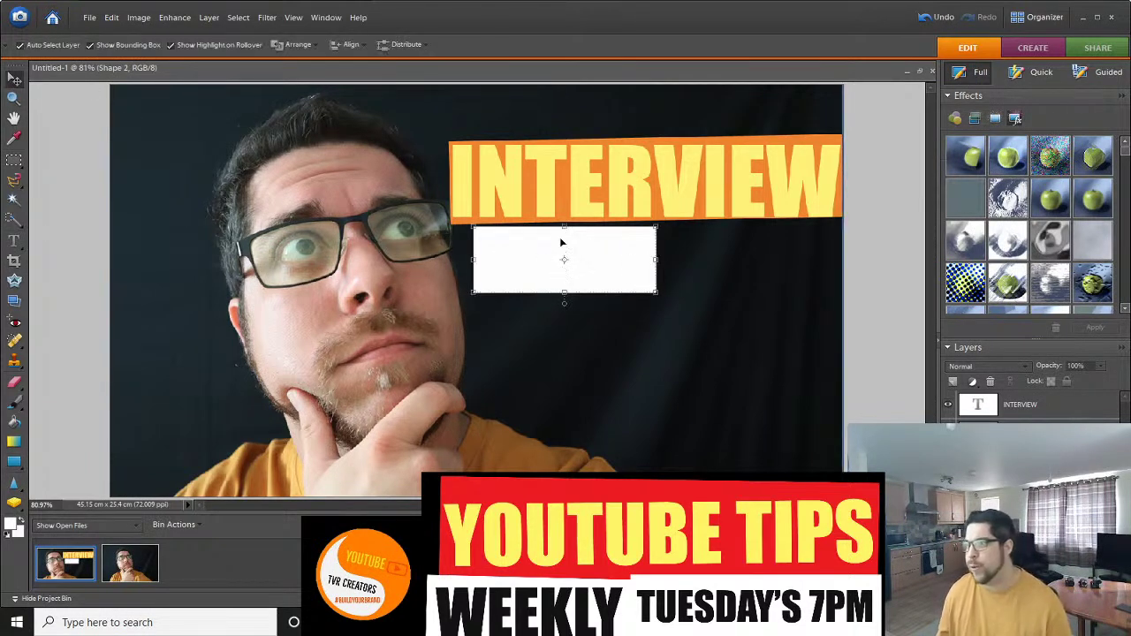
pyautogui.moveTo(656, 259); pyautogui.dragTo(637, 259)
pyautogui.moveTo(555, 292); pyautogui.dragTo(506, 289)
pyautogui.click(606, 313)
pyautogui.moveTo(622, 269); pyautogui.dragTo(635, 269)
pyautogui.moveTo(546, 300); pyautogui.dragTo(547, 296)
pyautogui.click(605, 308)
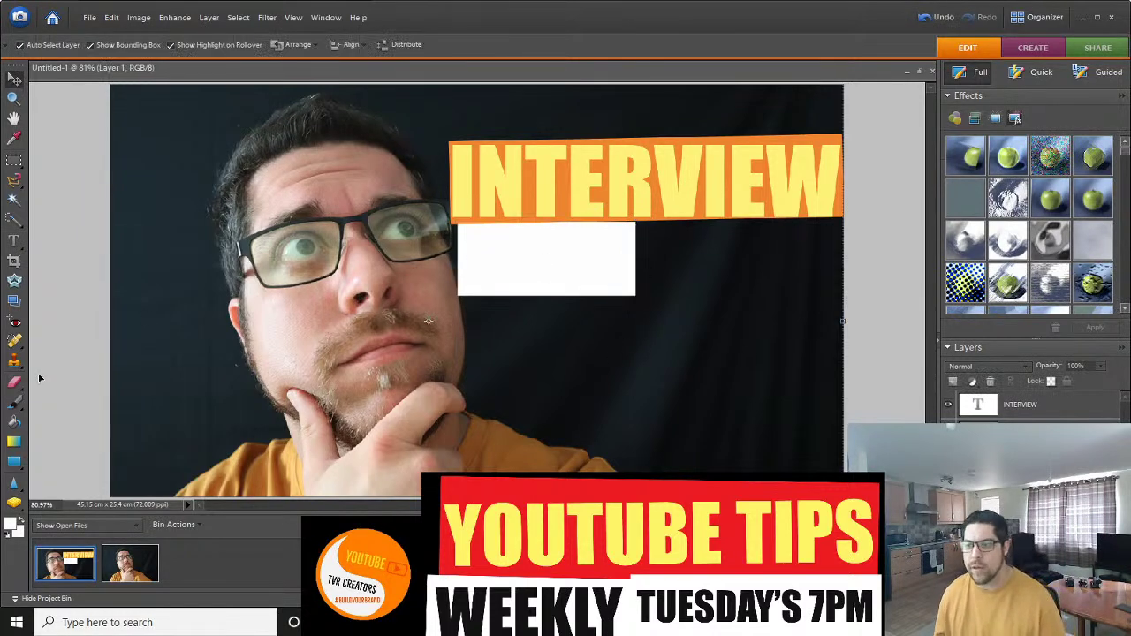
# Add the text "WITH" in white 160 pt Impact over the white rectangle below the title.
pyautogui.click(13, 241)
pyautogui.click(483, 263)
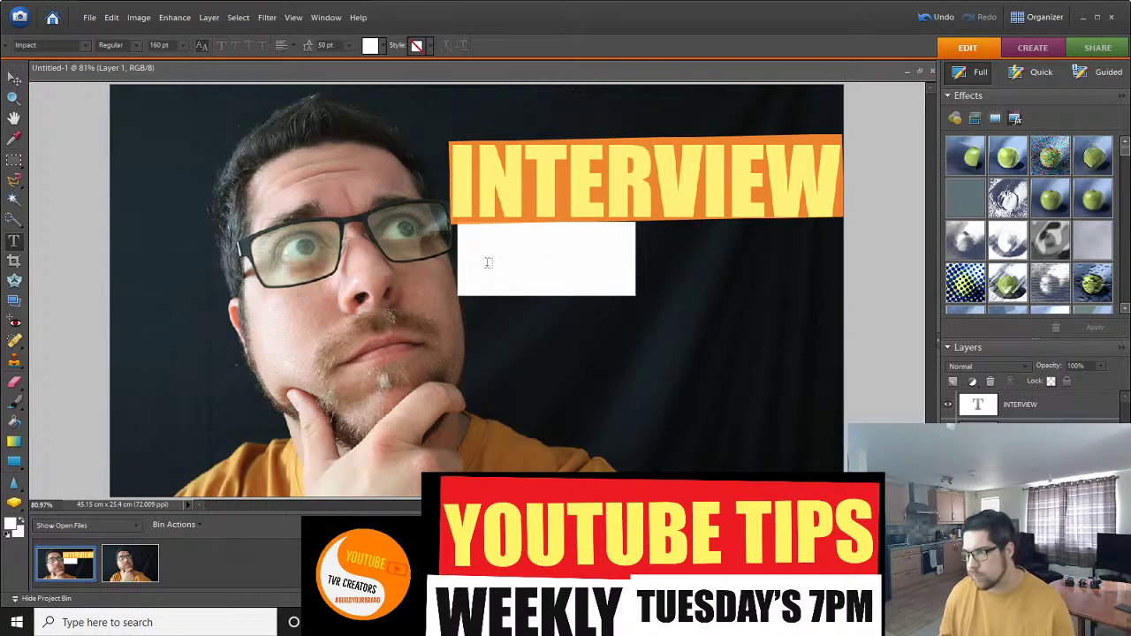
pyautogui.write('WIT')
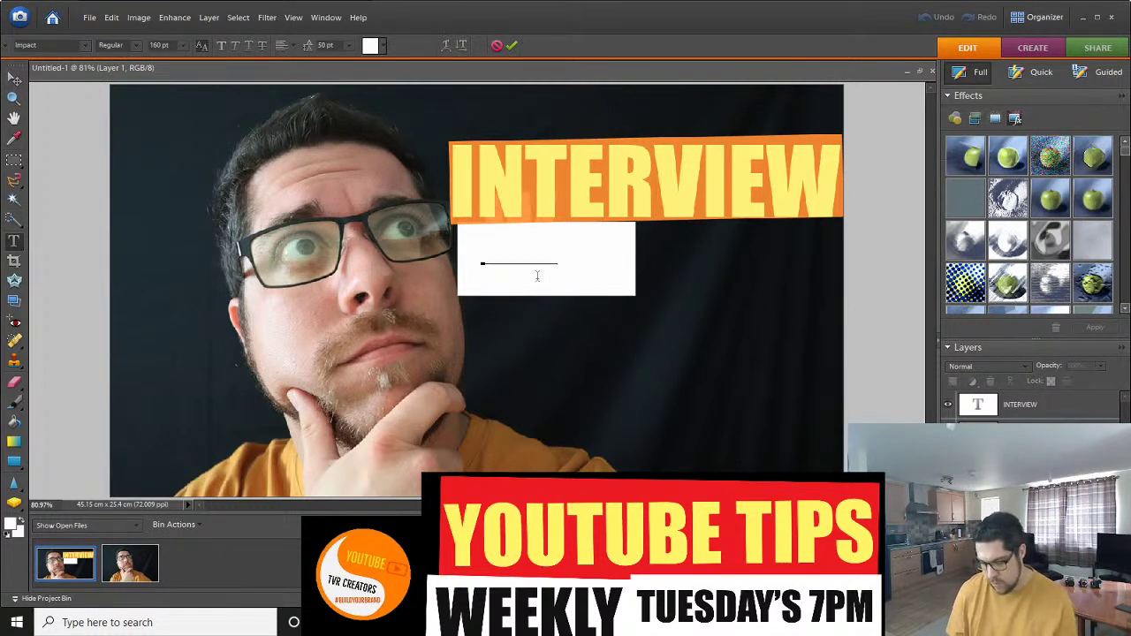
pyautogui.write('H')
pyautogui.hotkey('ctrl', 'a')
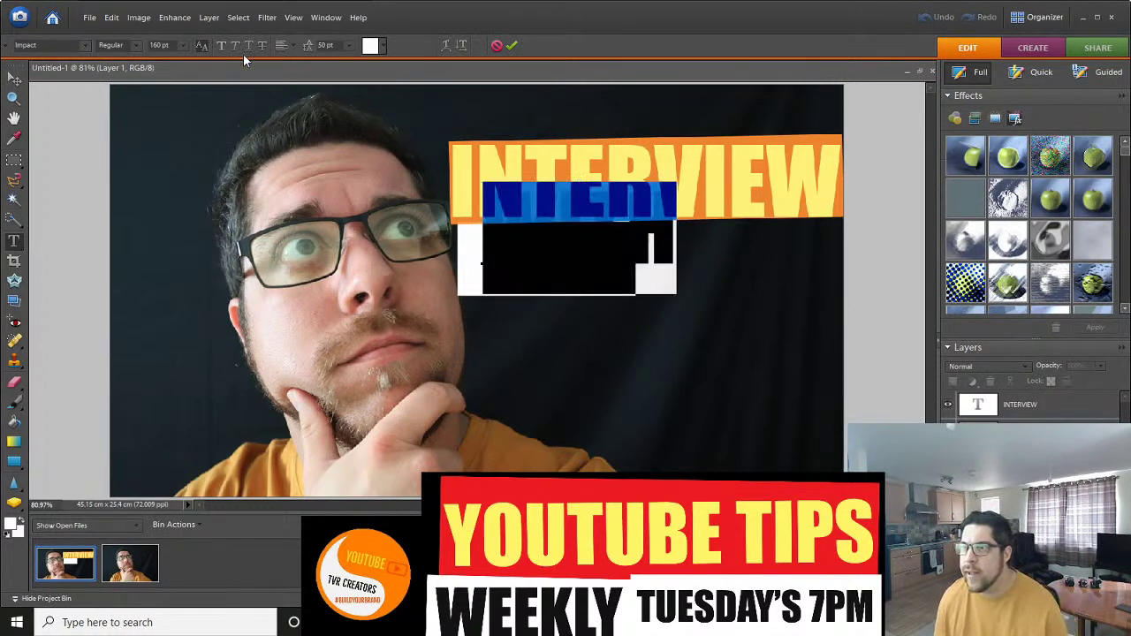
pyautogui.hotkey('ctrl', 'Return')
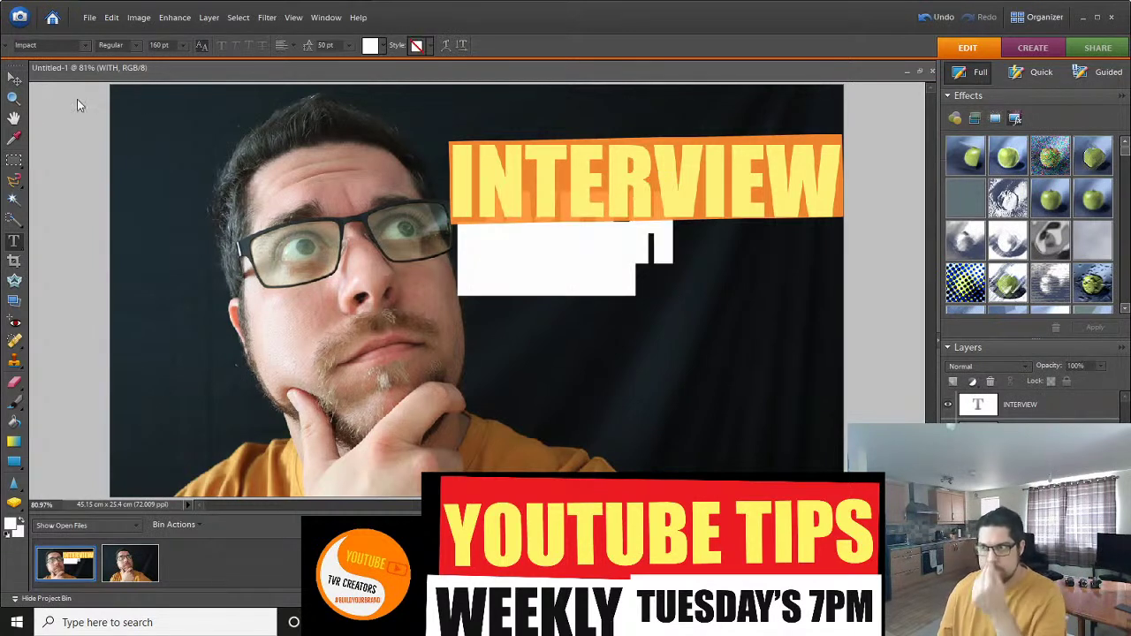
# Bring the "WITH" text layer to the front of the layer stack.
pyautogui.click(14, 79)
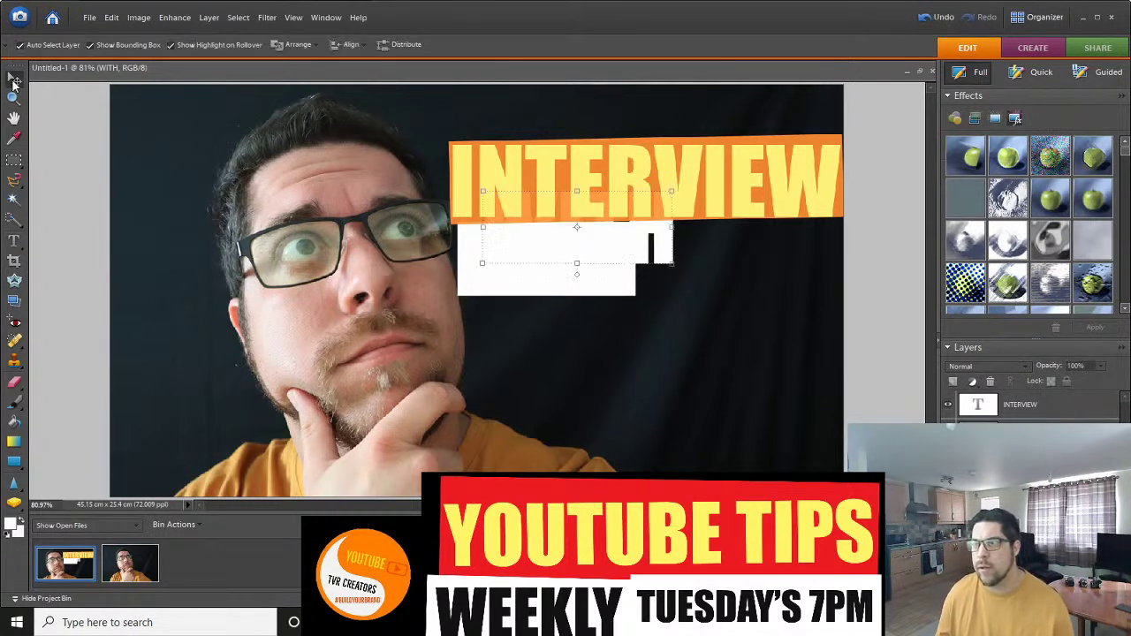
pyautogui.click(301, 47)
pyautogui.click(322, 62)
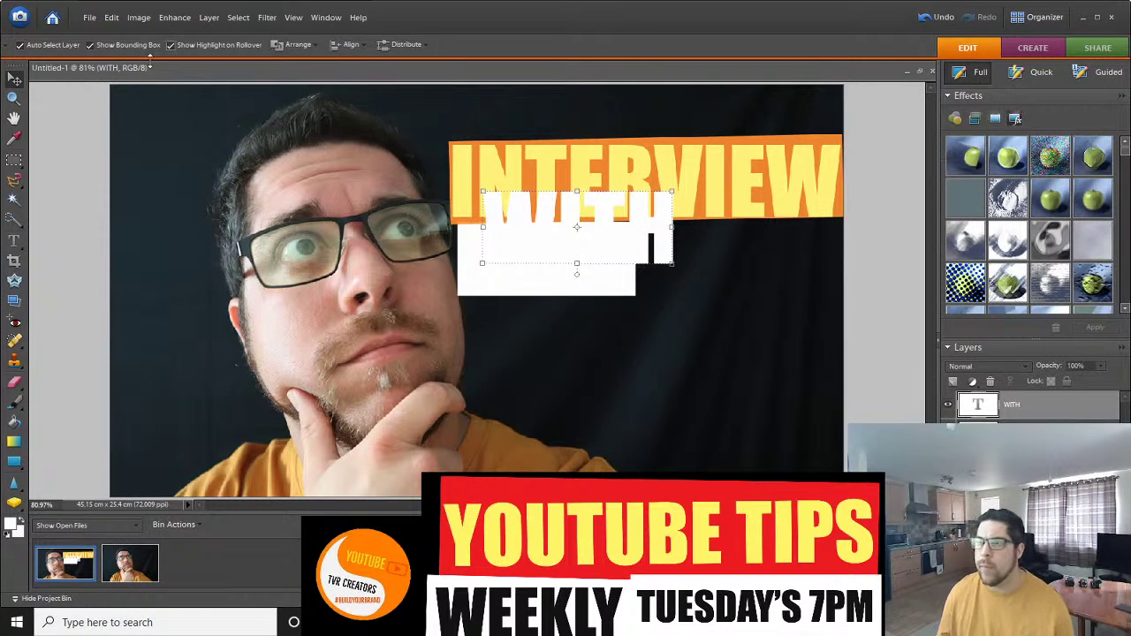
# Recolour the "WITH" text light grey, shift it onto the white rectangle and set its leading to 30 pt.
pyautogui.click(14, 241)
pyautogui.click(576, 235)
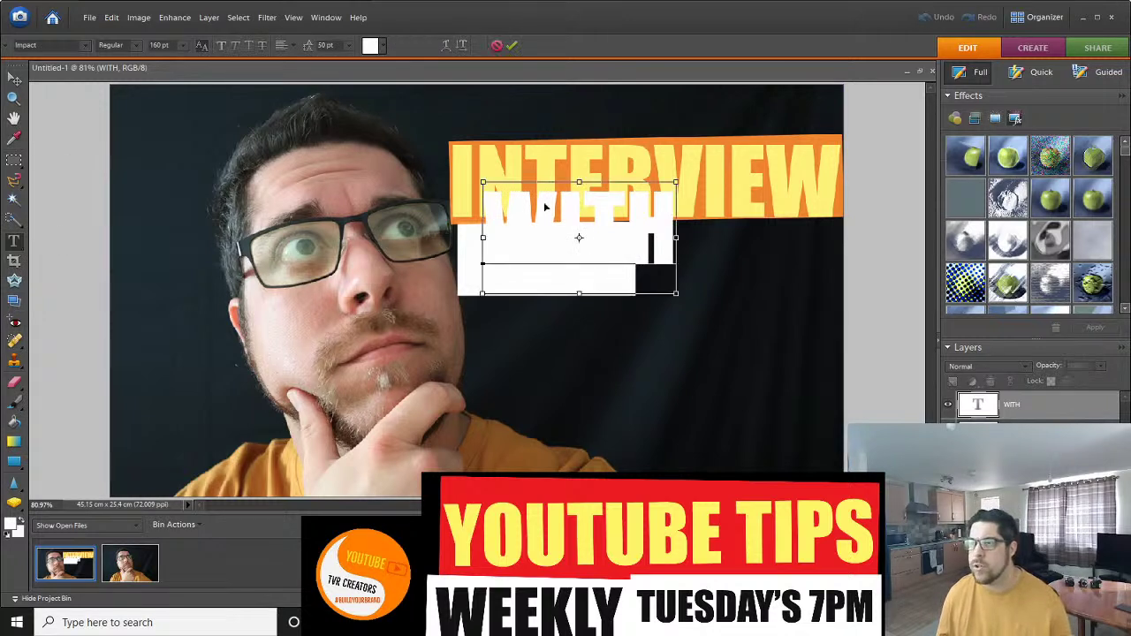
pyautogui.hotkey('ctrl', 'a')
pyautogui.click(382, 46)
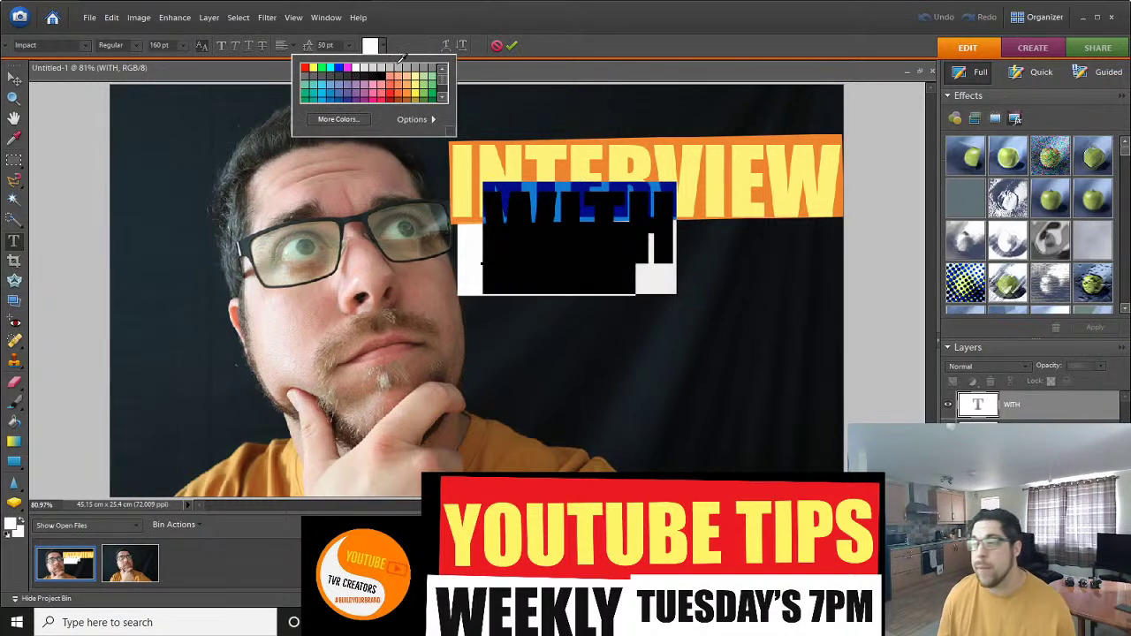
pyautogui.click(407, 67)
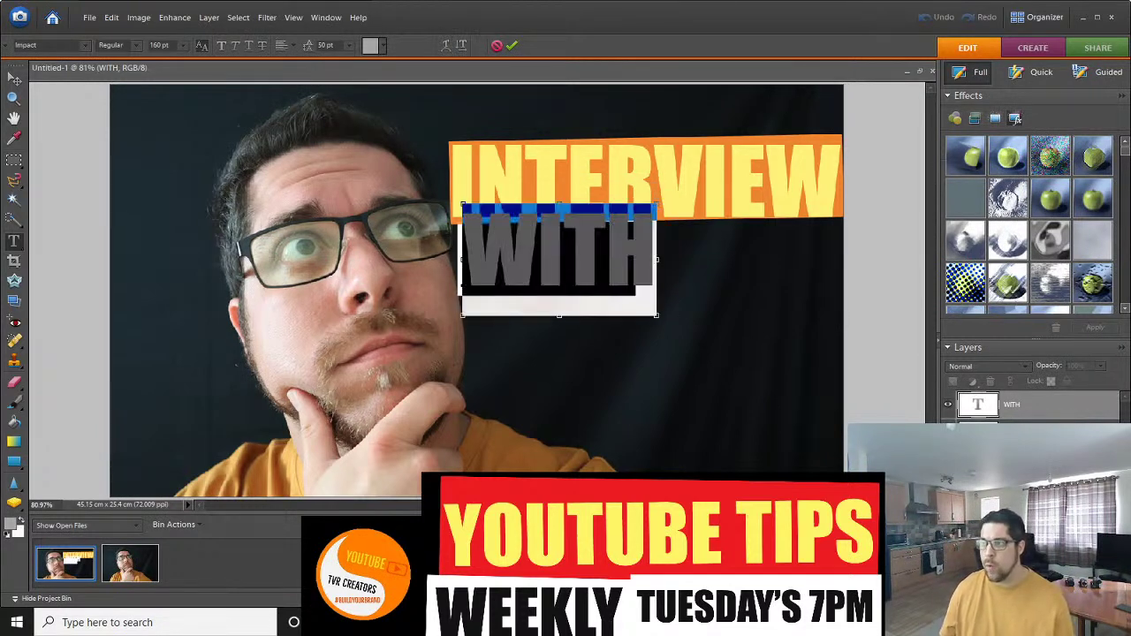
pyautogui.click(324, 46)
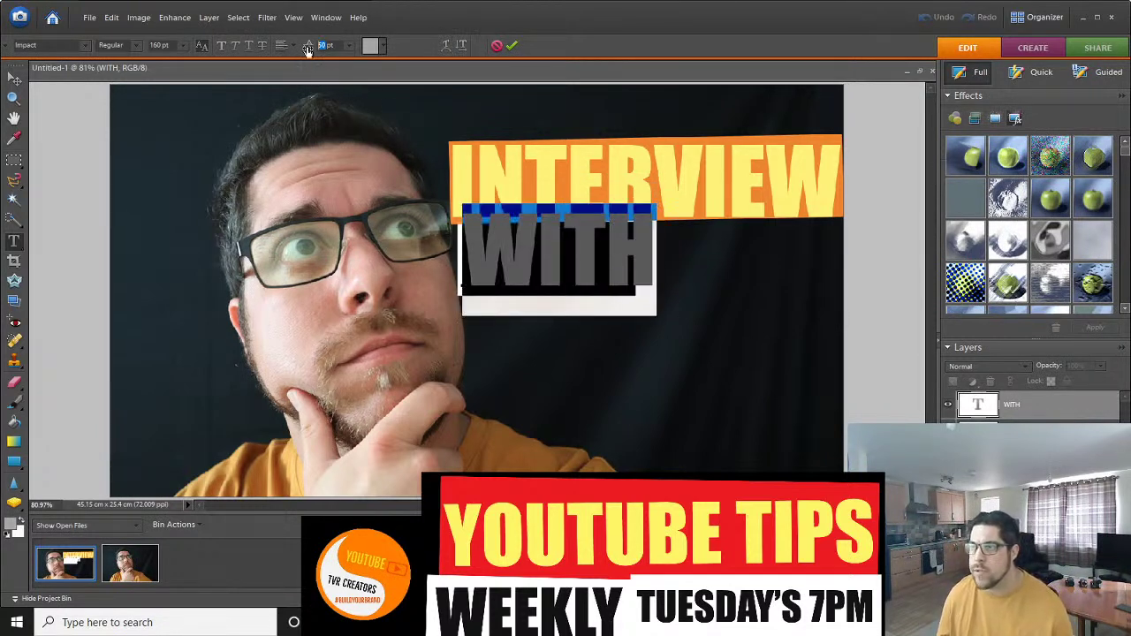
pyautogui.press('Return')
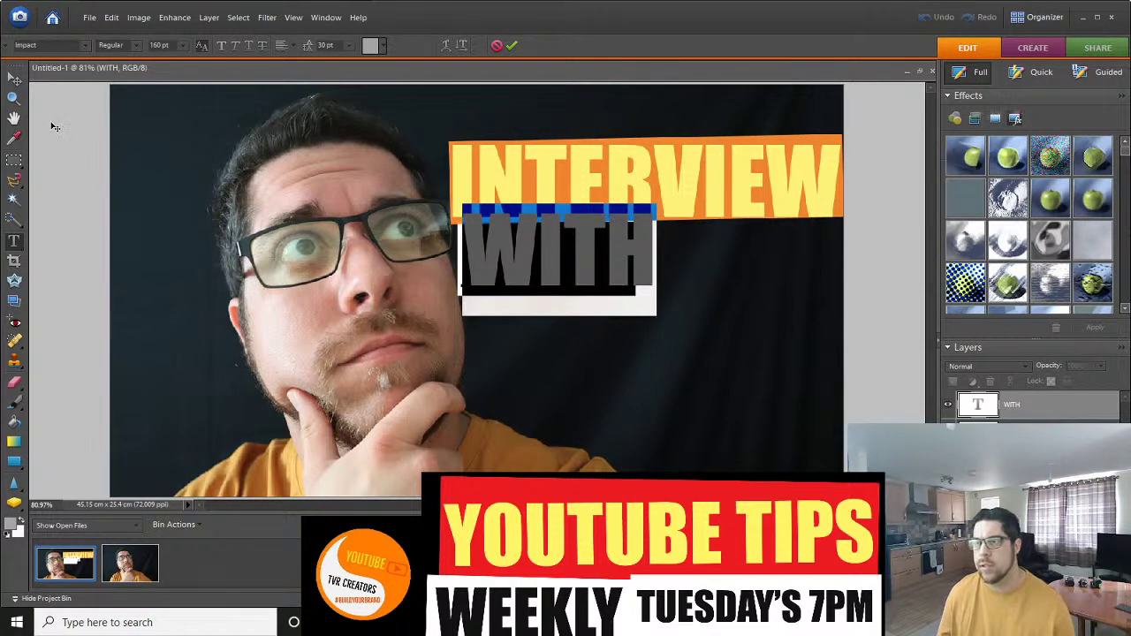
# Scale the "WITH" text down to about 114.5 pt and position it inside the white rectangle.
pyautogui.doubleClick(576, 259)
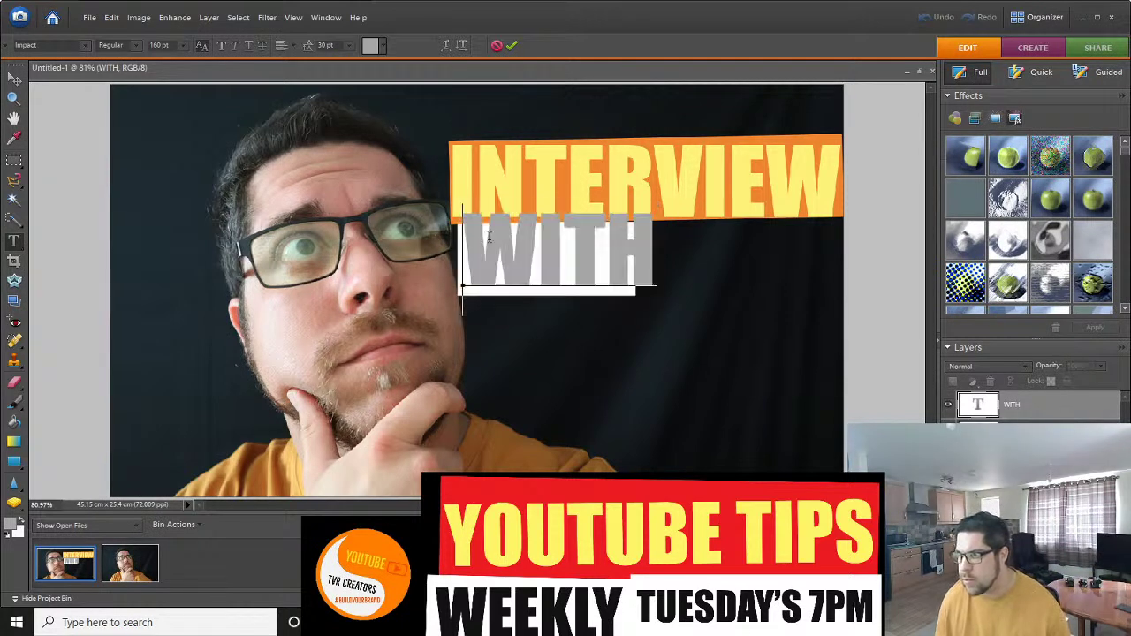
pyautogui.click(522, 258)
pyautogui.moveTo(462, 205); pyautogui.dragTo(507, 227)
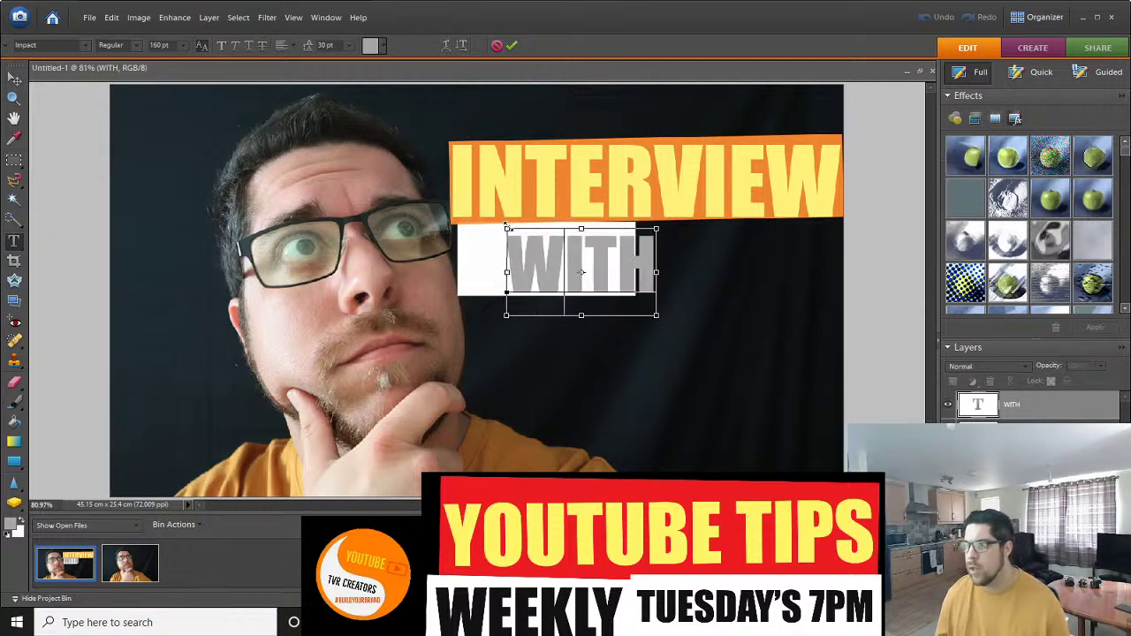
pyautogui.moveTo(573, 265); pyautogui.dragTo(531, 243)
pyautogui.click(588, 270)
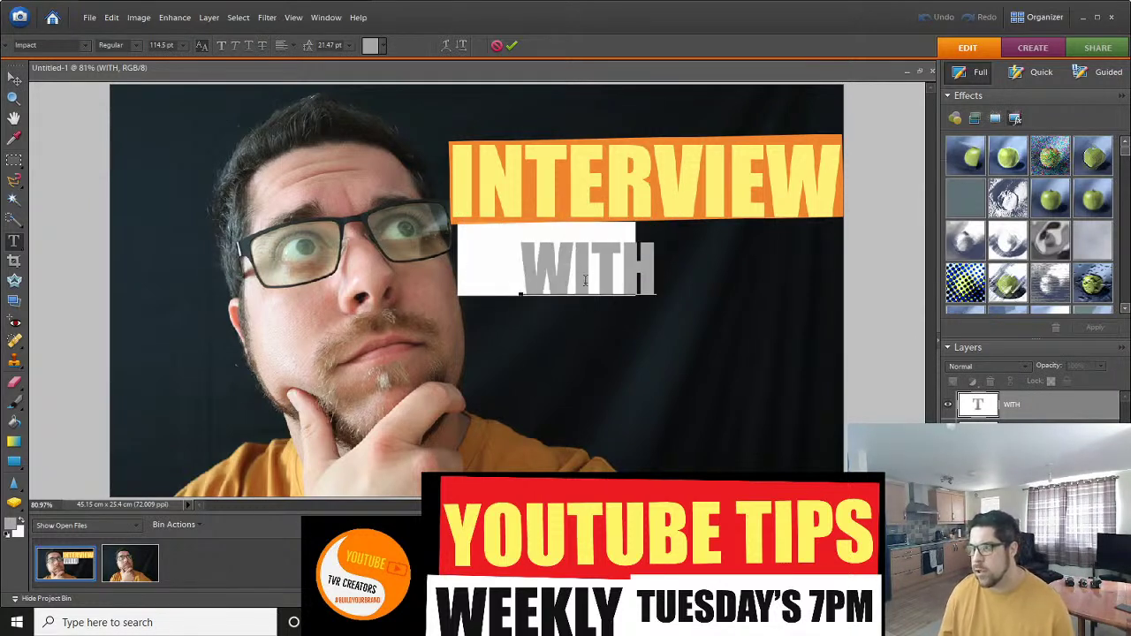
pyautogui.moveTo(584, 273); pyautogui.dragTo(534, 267)
pyautogui.click(654, 303)
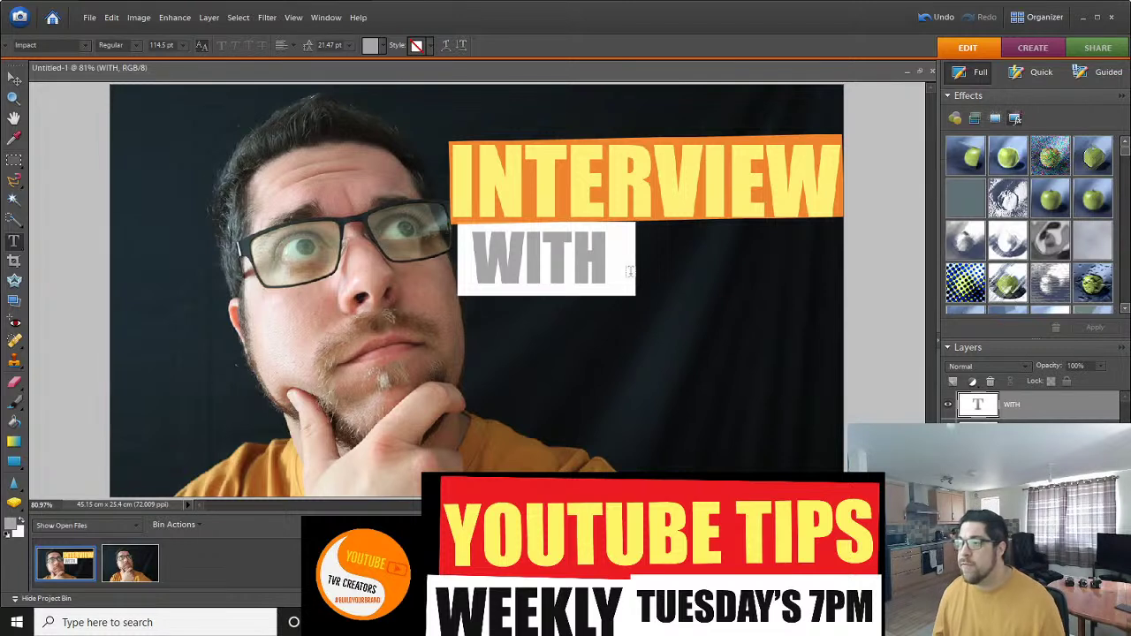
# Tighten the white rectangle around "WITH" by scaling it to 82.9% width and 92.4% height.
pyautogui.click(15, 80)
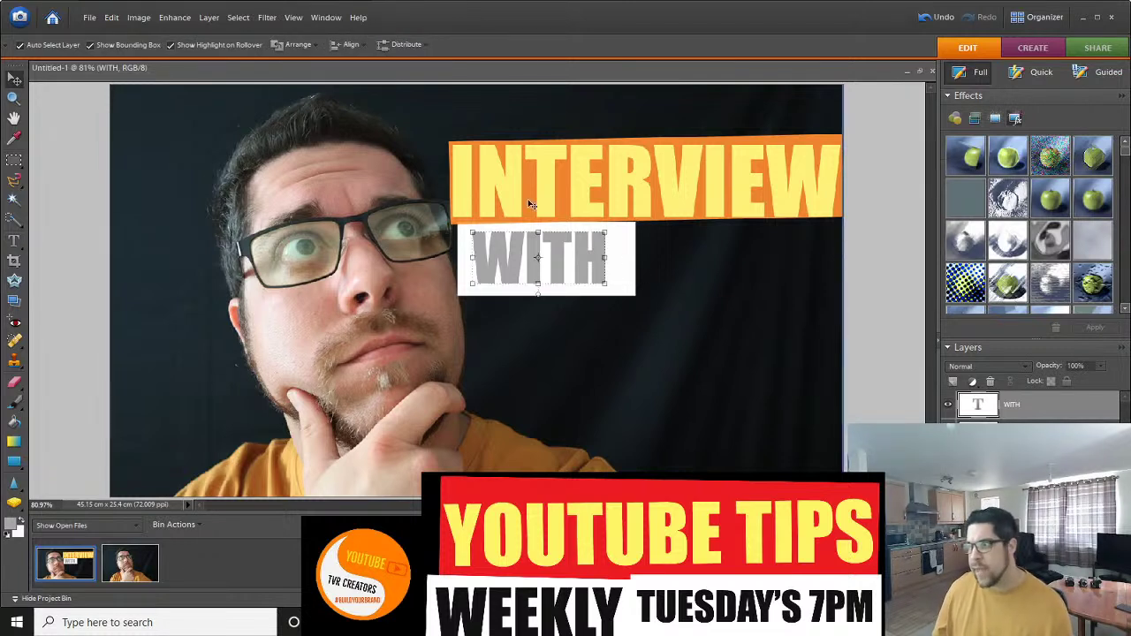
pyautogui.click(631, 262)
pyautogui.moveTo(631, 261); pyautogui.dragTo(613, 260)
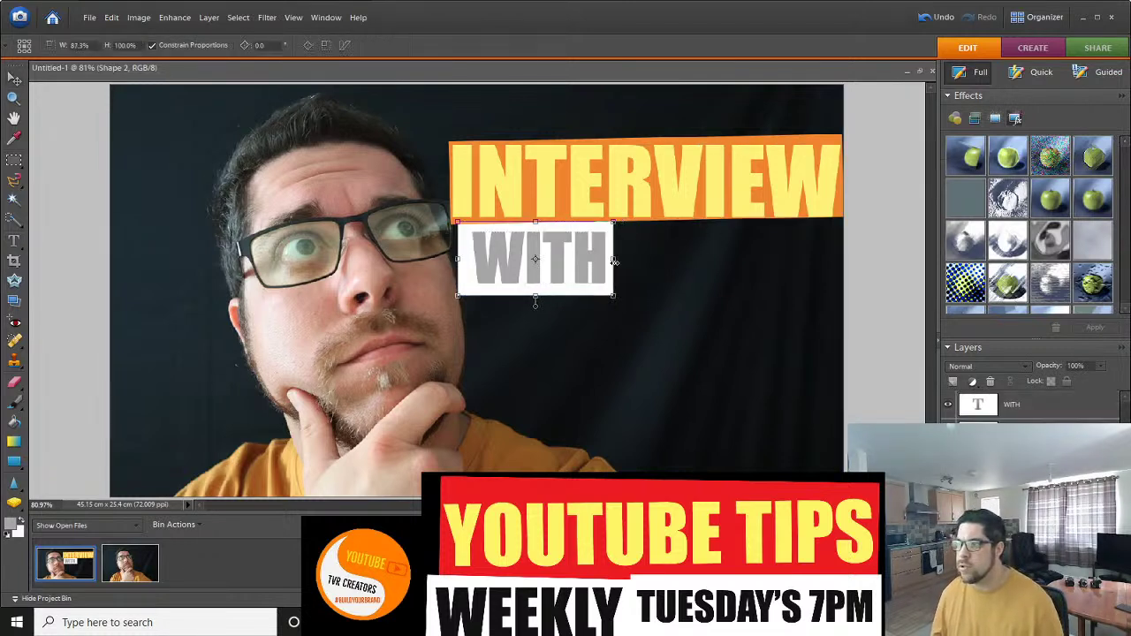
pyautogui.moveTo(536, 298); pyautogui.dragTo(536, 290)
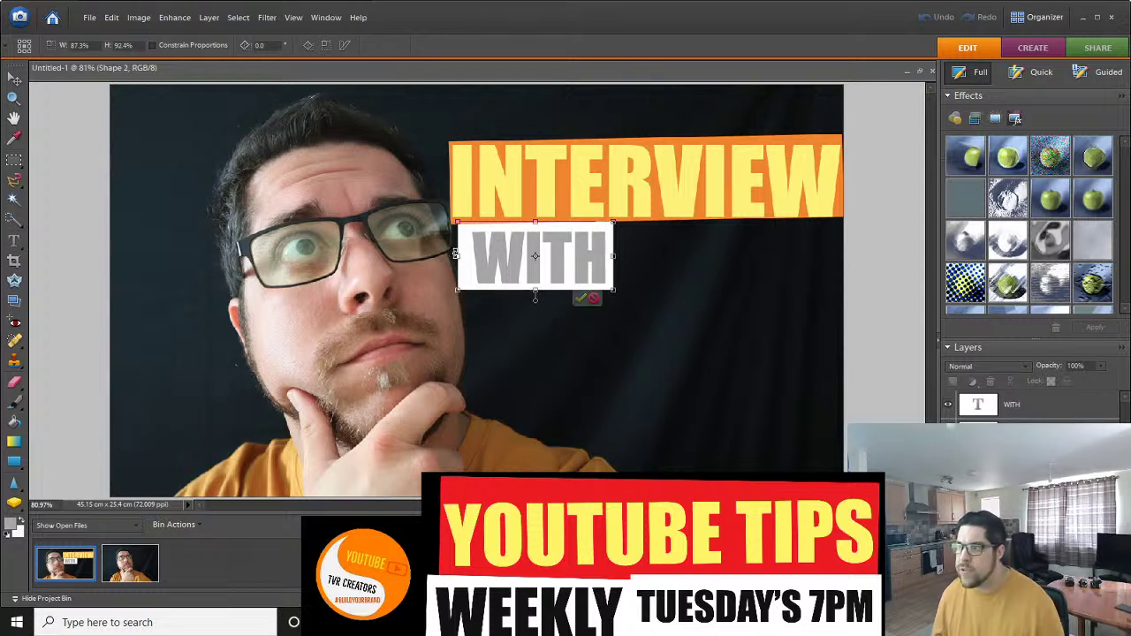
pyautogui.moveTo(454, 256); pyautogui.dragTo(465, 256)
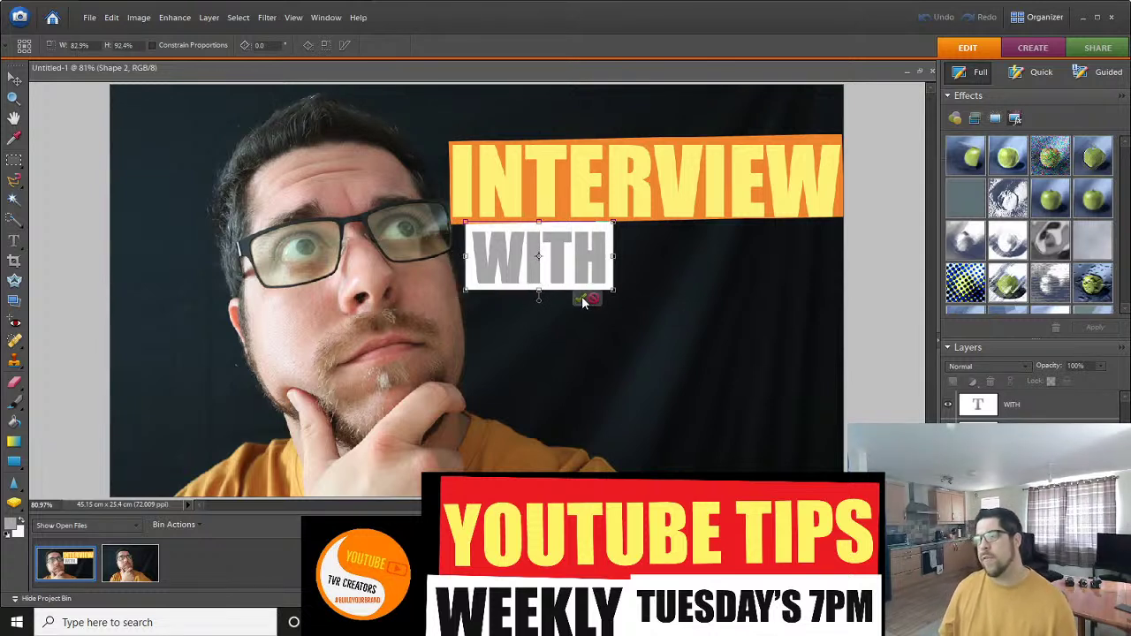
pyautogui.press('Return')
pyautogui.click(635, 367)
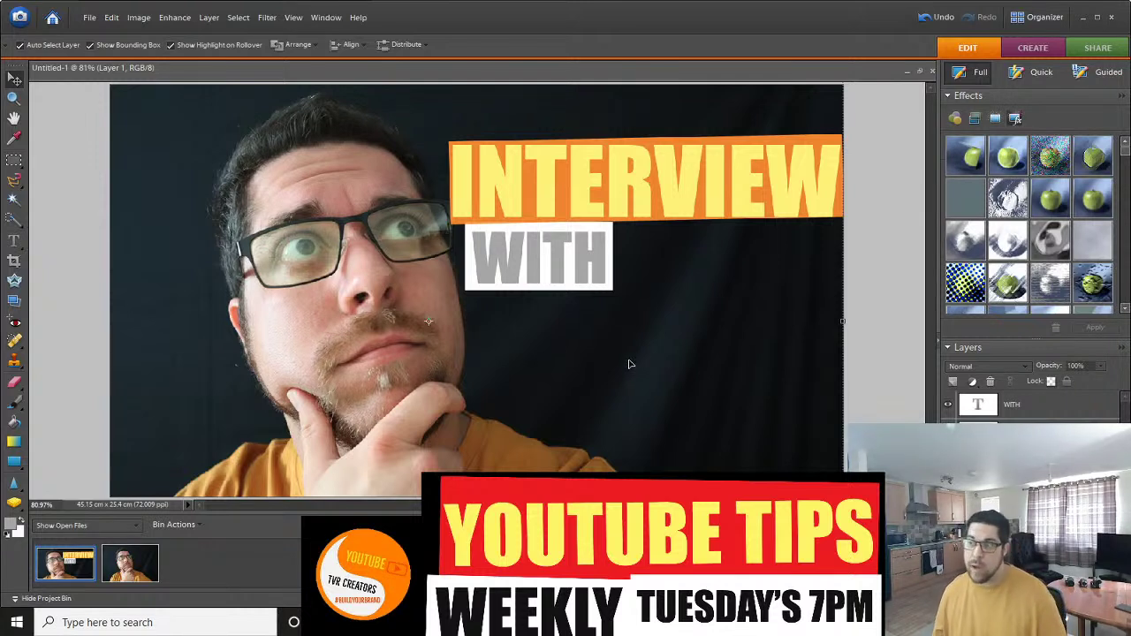
# Draw a second white rectangle beside the "WITH" box, below the second half of the title banner.
pyautogui.click(14, 460)
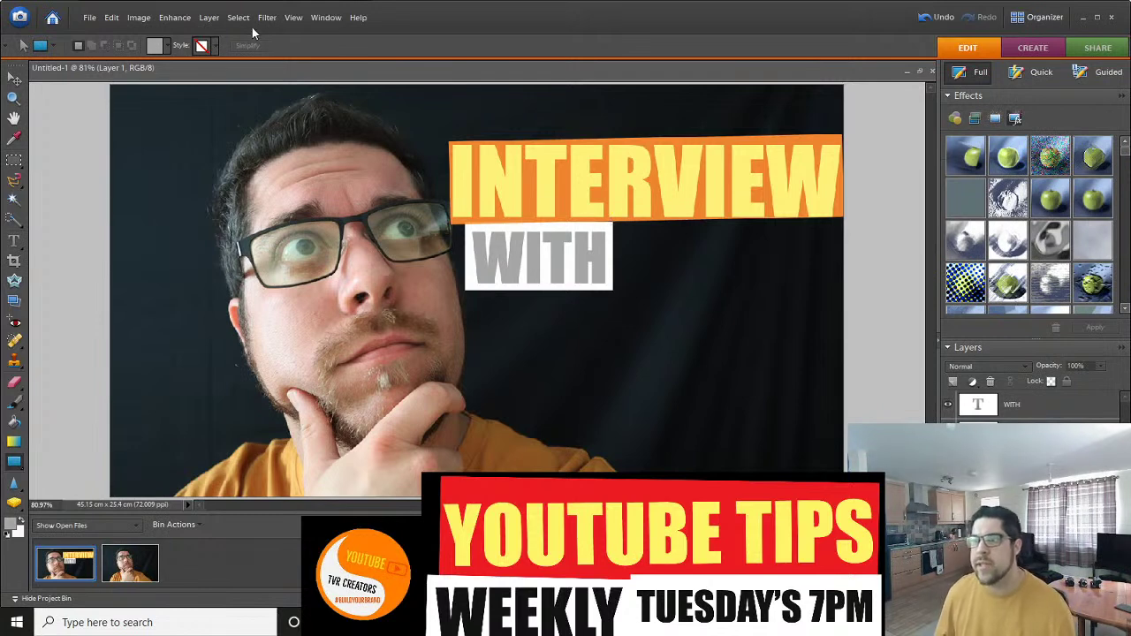
pyautogui.click(166, 46)
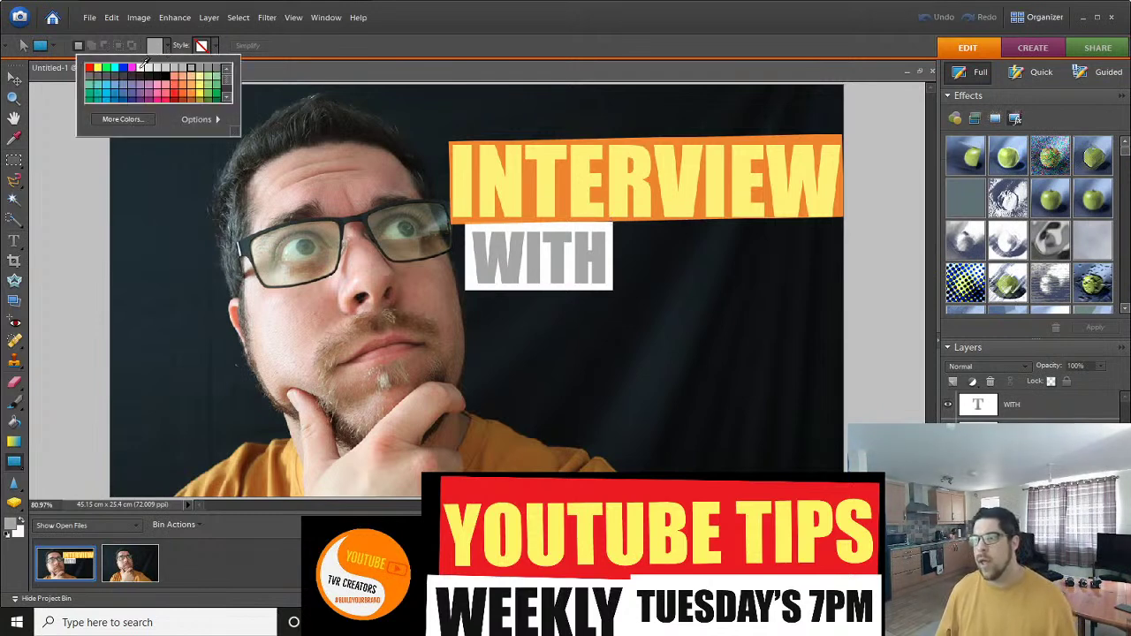
pyautogui.click(141, 67)
pyautogui.click(625, 239)
pyautogui.moveTo(610, 224); pyautogui.dragTo(832, 315)
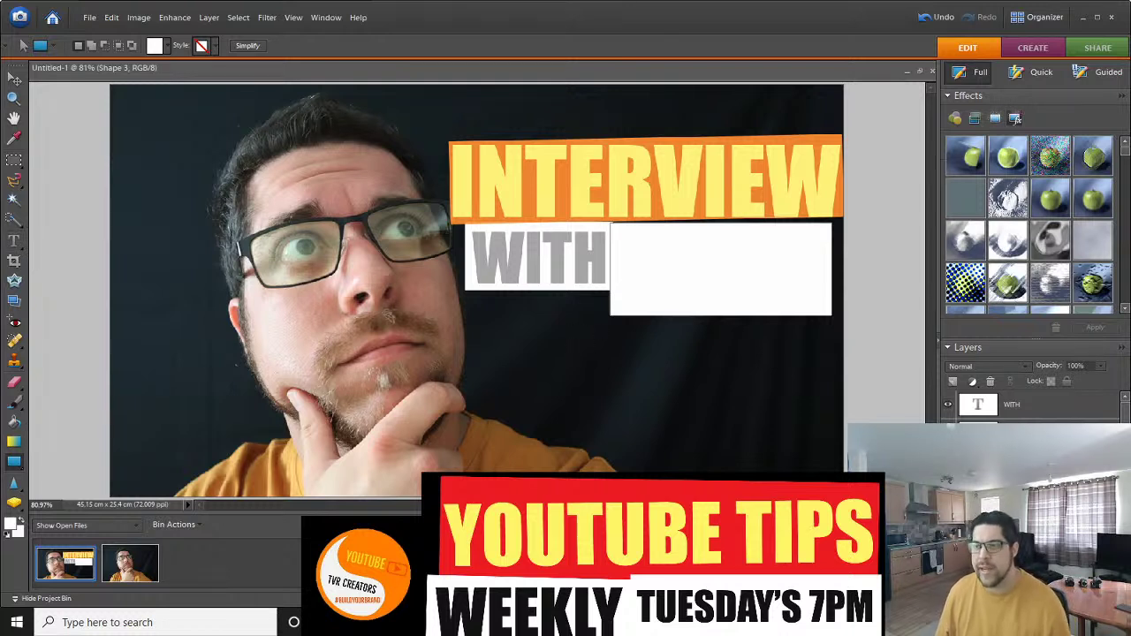
# Add the guest's first name in black 160 pt Impact and centre it on the second white rectangle.
pyautogui.click(13, 241)
pyautogui.click(619, 285)
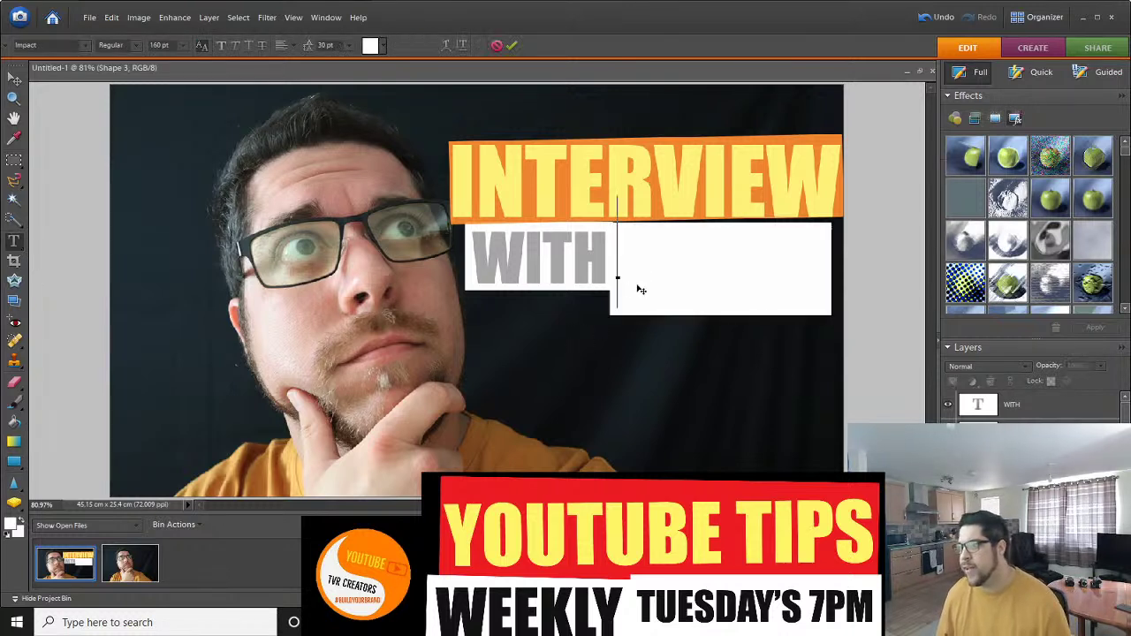
pyautogui.write('NAME')
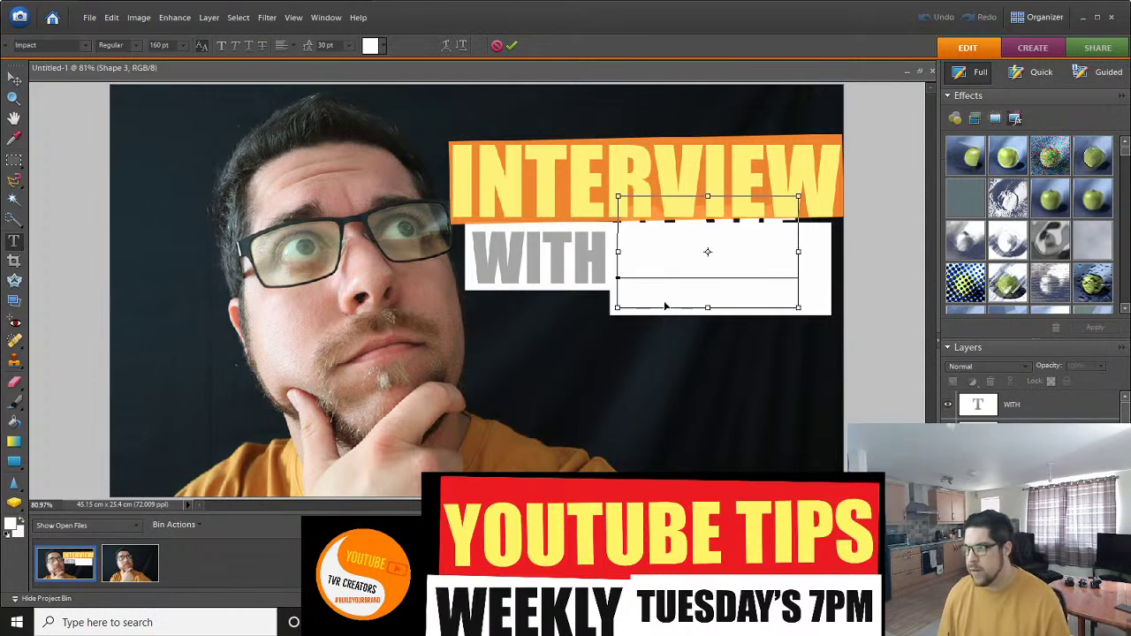
pyautogui.hotkey('ctrl', 'a')
pyautogui.click(382, 47)
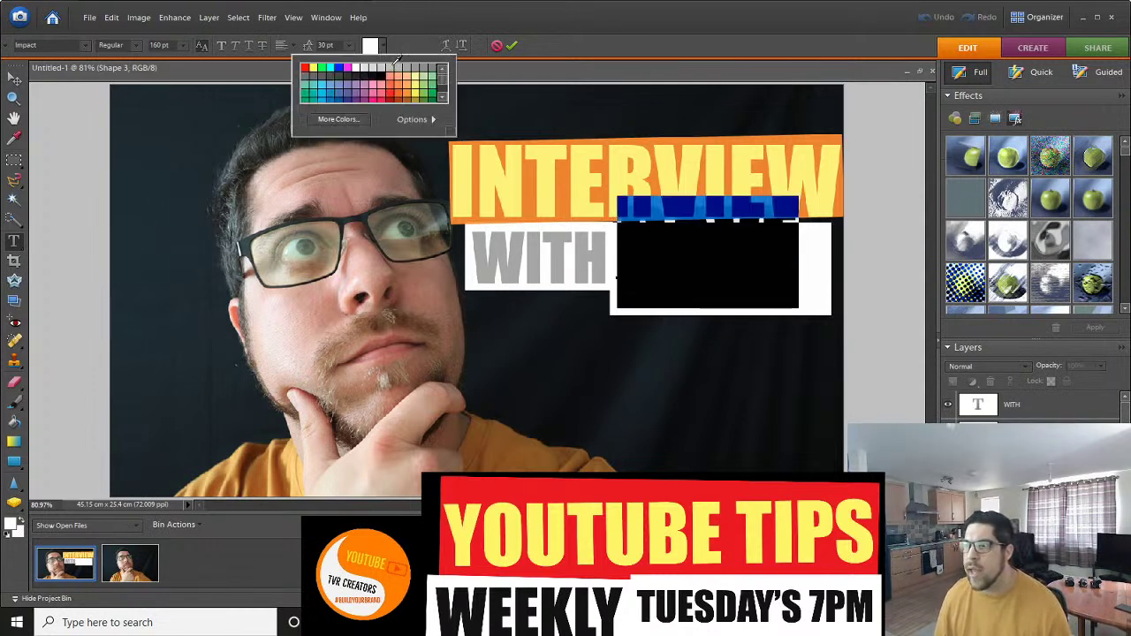
pyautogui.click(386, 68)
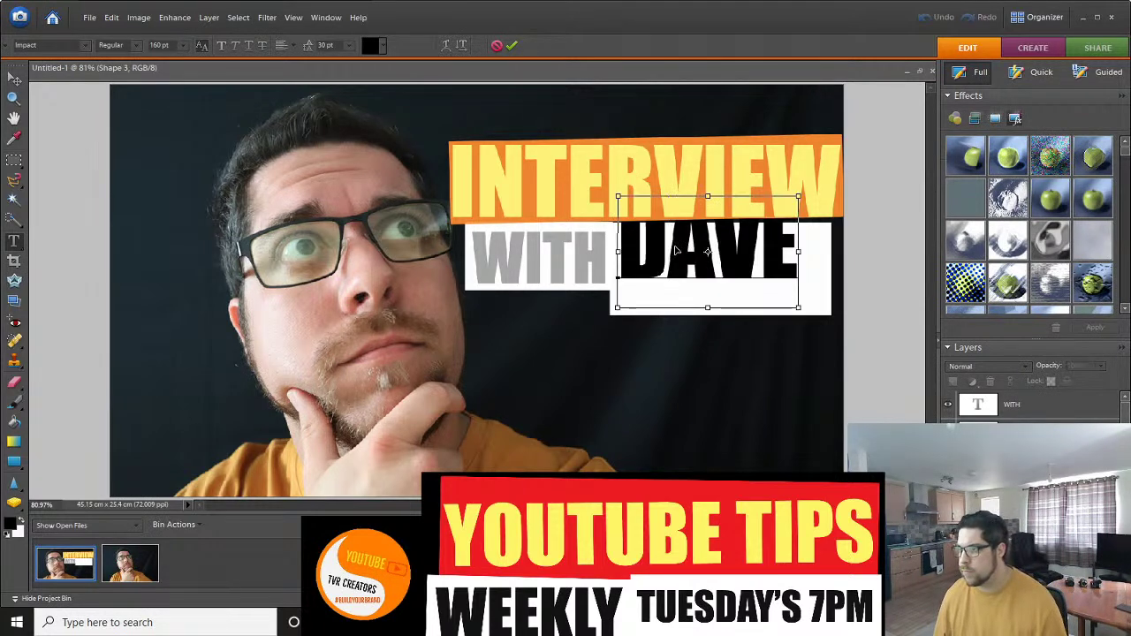
pyautogui.hotkey('ctrl', 'h')
pyautogui.hotkey('ctrl', 'Return')
# Rotate the white rectangle behind the name to -3.3°, widen it to 101.5% and centre it around the name.
pyautogui.click(14, 78)
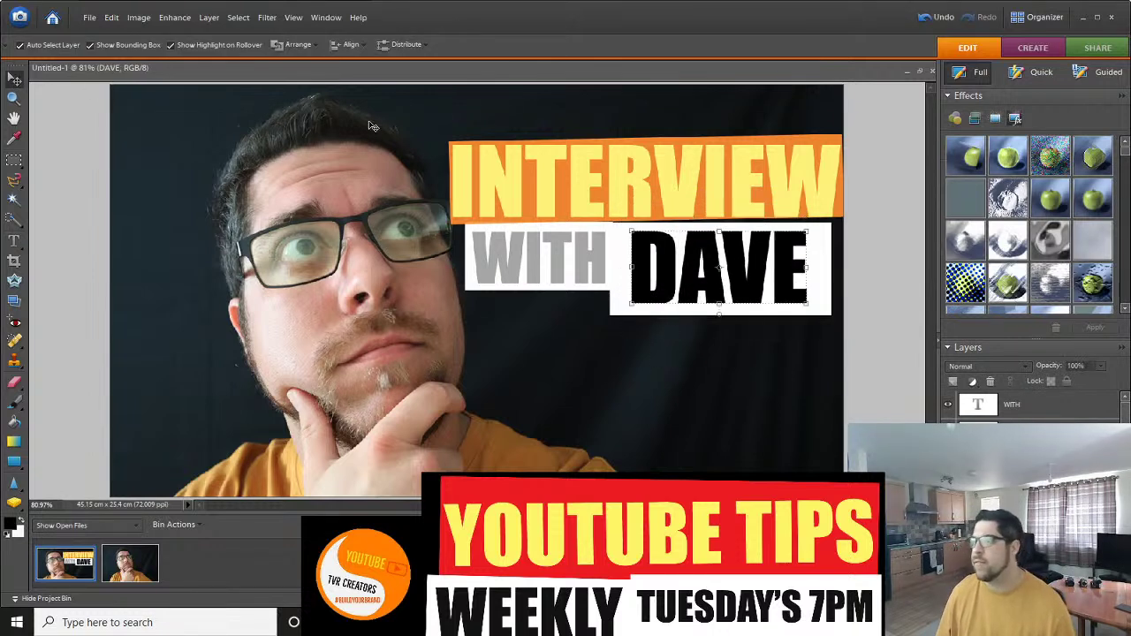
pyautogui.click(828, 273)
pyautogui.moveTo(831, 270); pyautogui.dragTo(814, 270)
pyautogui.moveTo(714, 325)
pyautogui.mouseDown()
pyautogui.moveTo(730, 316)
pyautogui.moveTo(707, 310)
pyautogui.mouseUp()
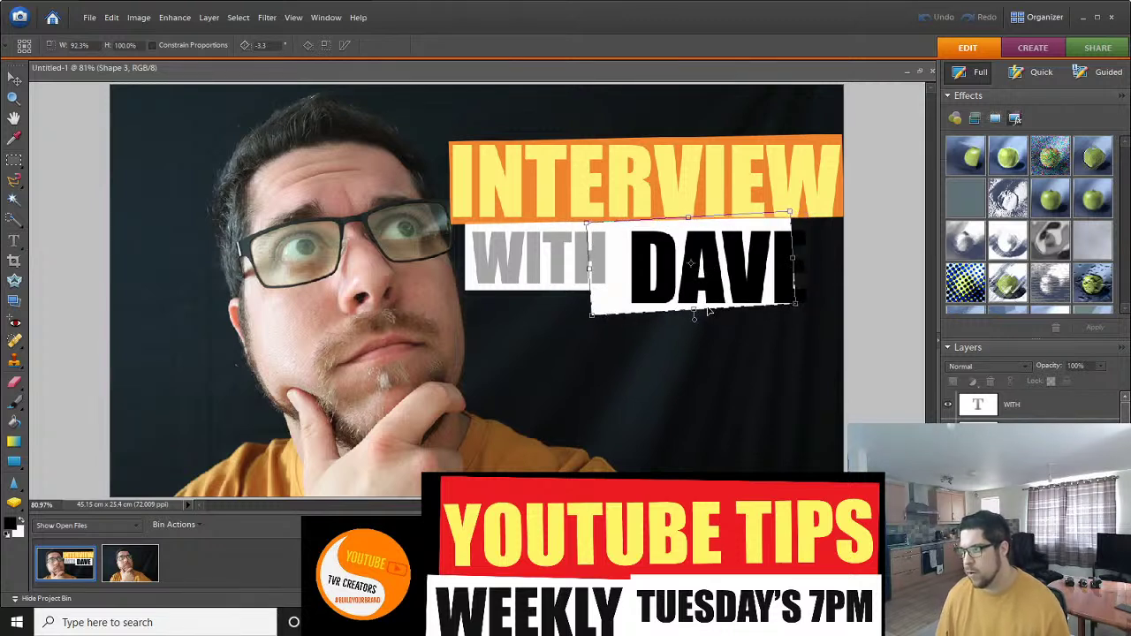
pyautogui.moveTo(793, 258)
pyautogui.mouseDown()
pyautogui.moveTo(823, 257)
pyautogui.moveTo(811, 258)
pyautogui.mouseUp()
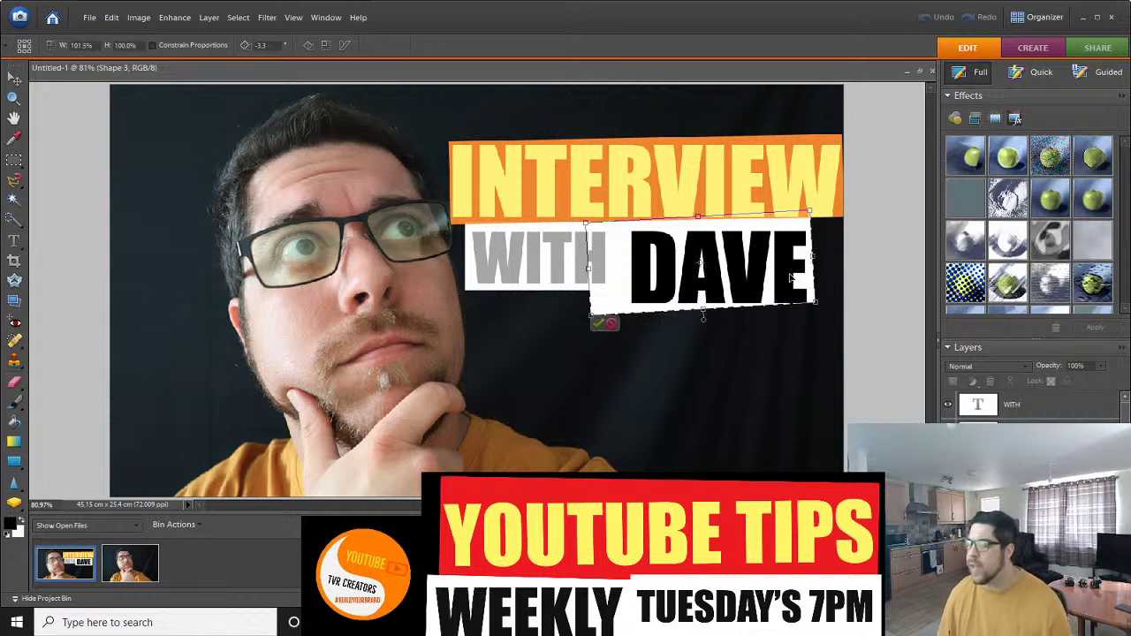
pyautogui.moveTo(704, 313); pyautogui.dragTo(683, 313)
pyautogui.press('Return')
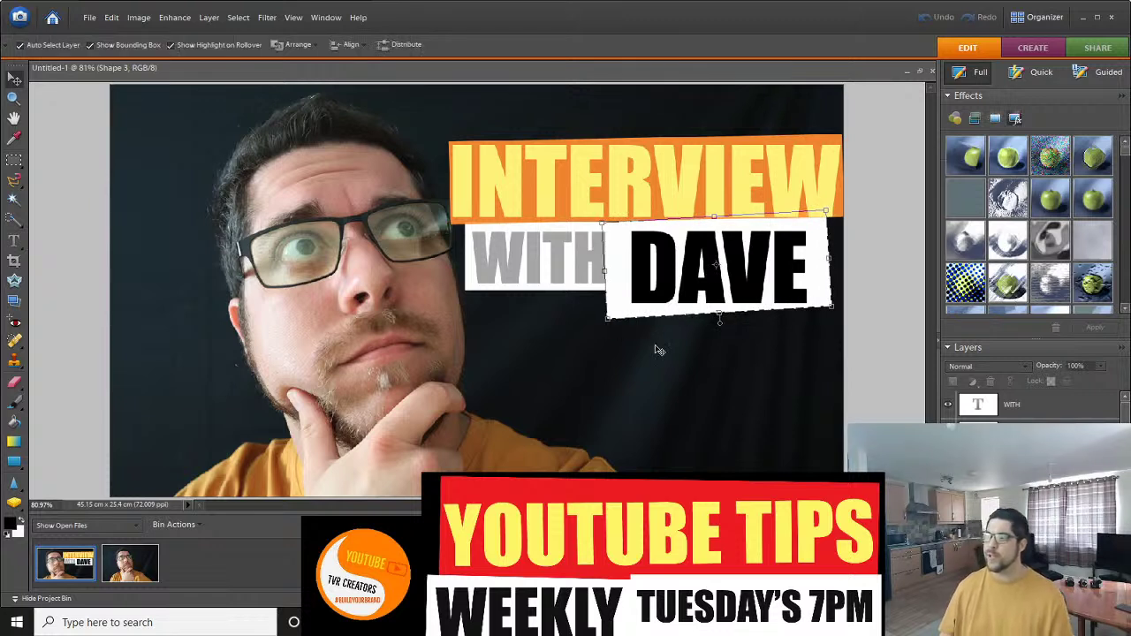
pyautogui.click(672, 370)
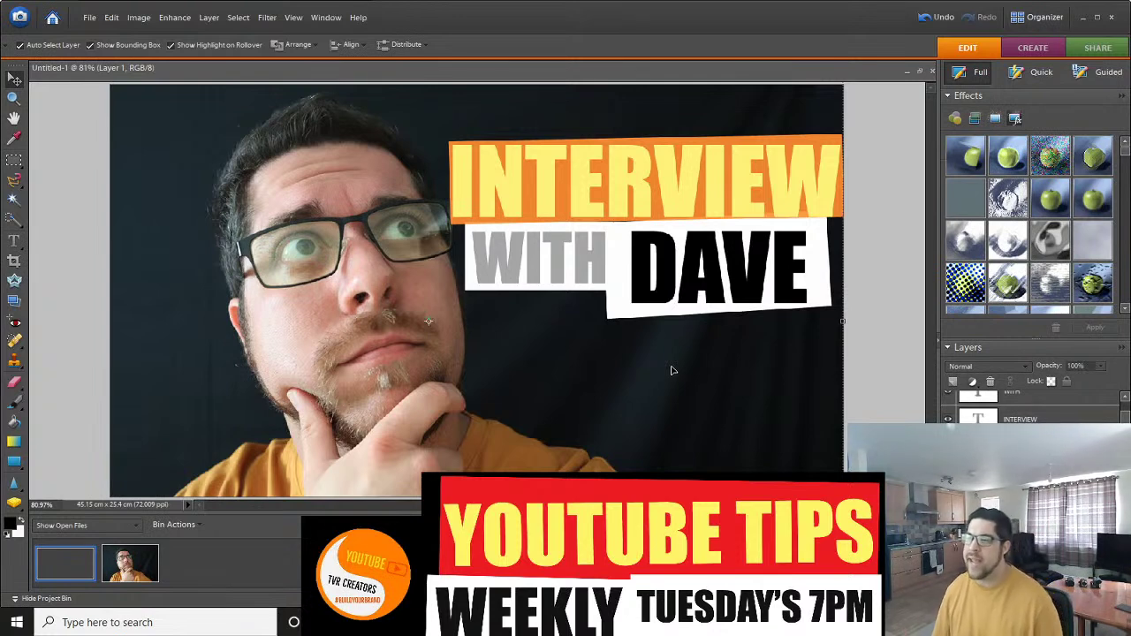
# Recolour the "INTERVIEW" title text orange-red.
pyautogui.click(648, 215)
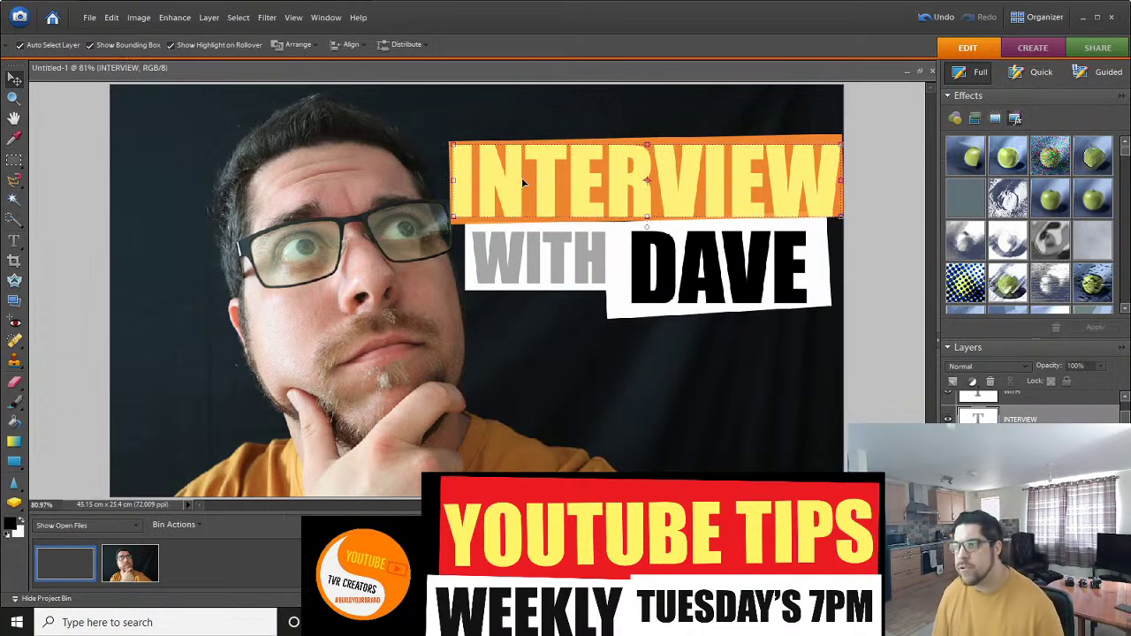
pyautogui.click(13, 244)
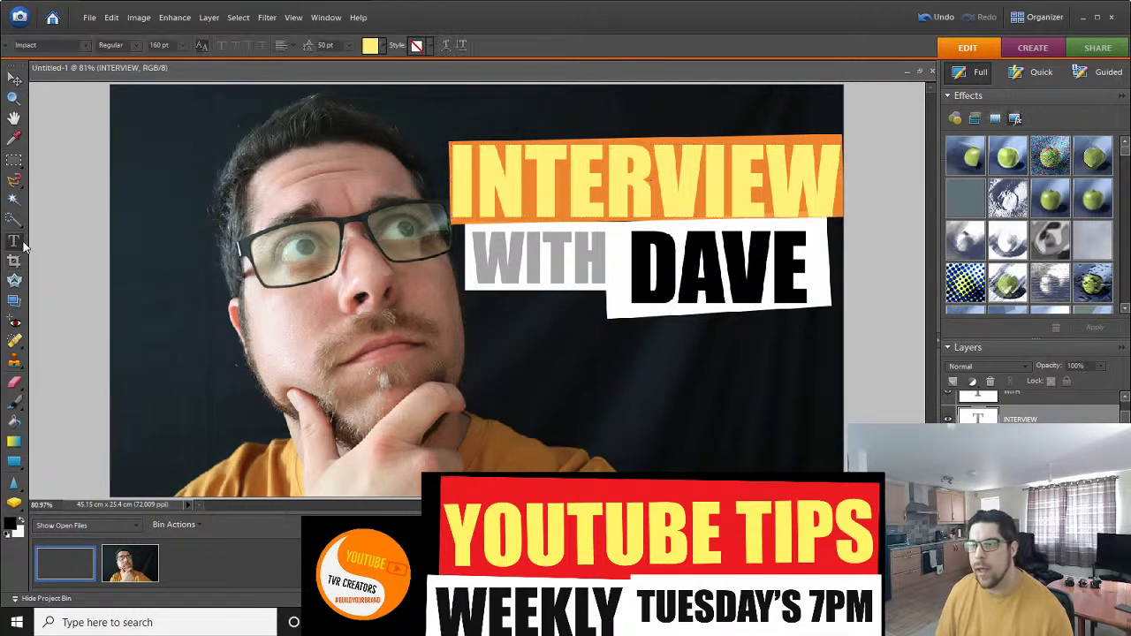
pyautogui.click(548, 184)
pyautogui.hotkey('ctrl', 'a')
pyautogui.click(381, 45)
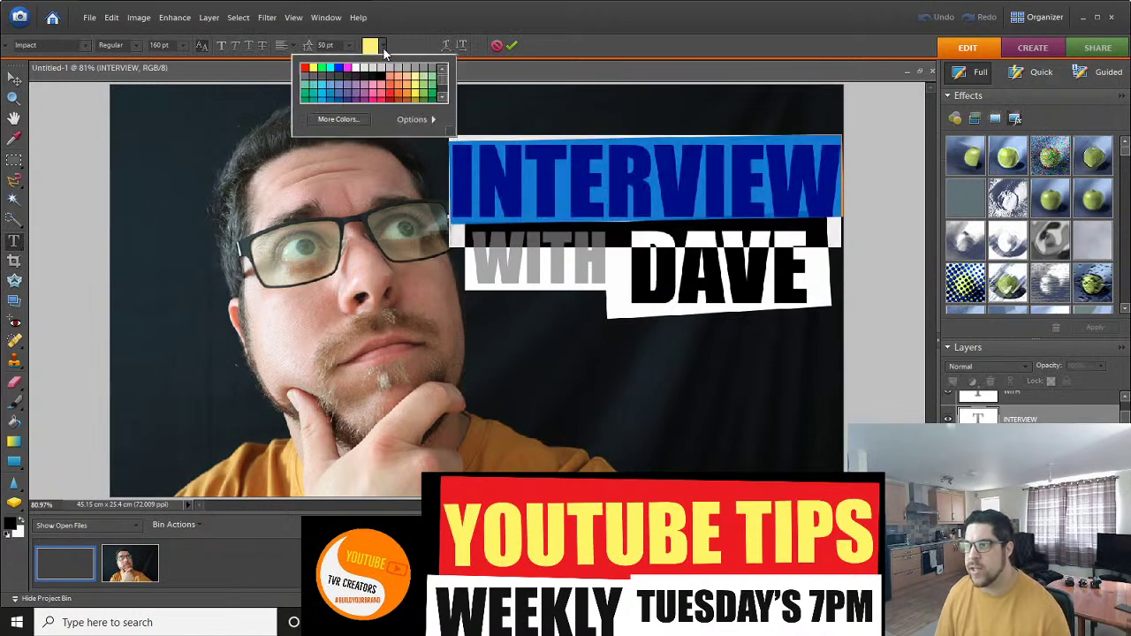
pyautogui.click(402, 79)
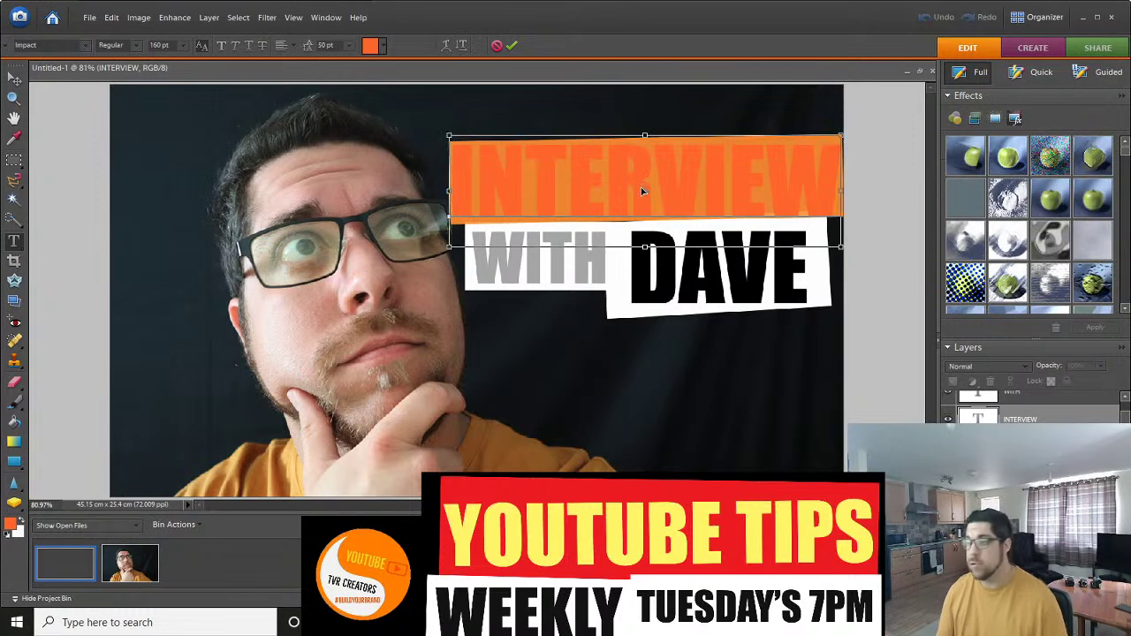
# Recolour the "INTERVIEW" title on the orange banner white.
pyautogui.hotkey('ctrl', 'a')
pyautogui.click(382, 46)
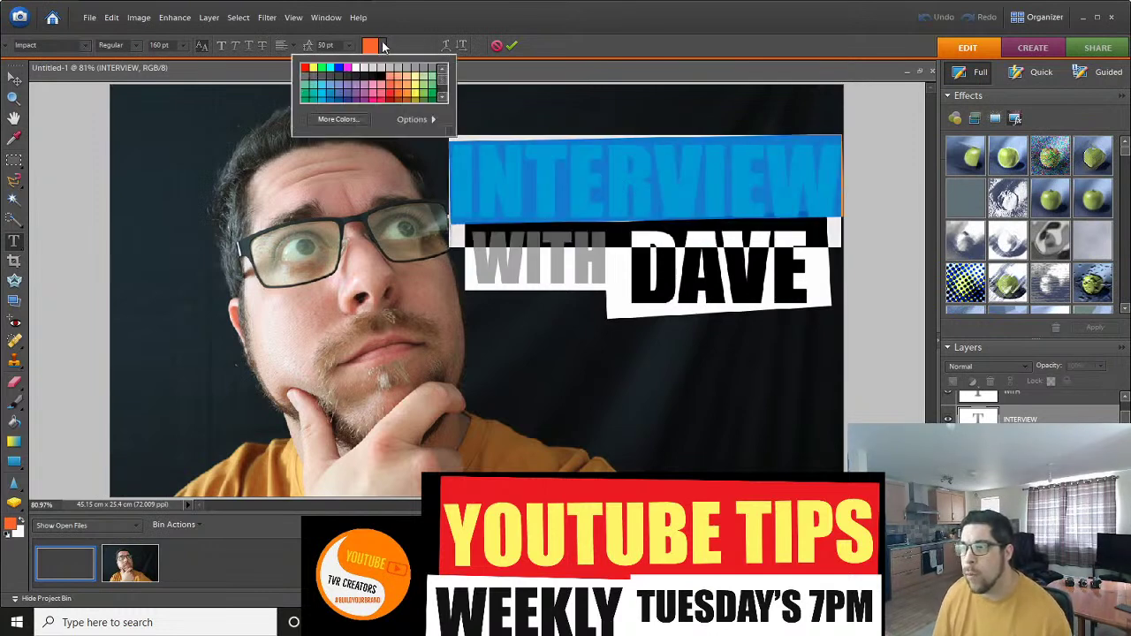
pyautogui.click(365, 67)
pyautogui.click(702, 269)
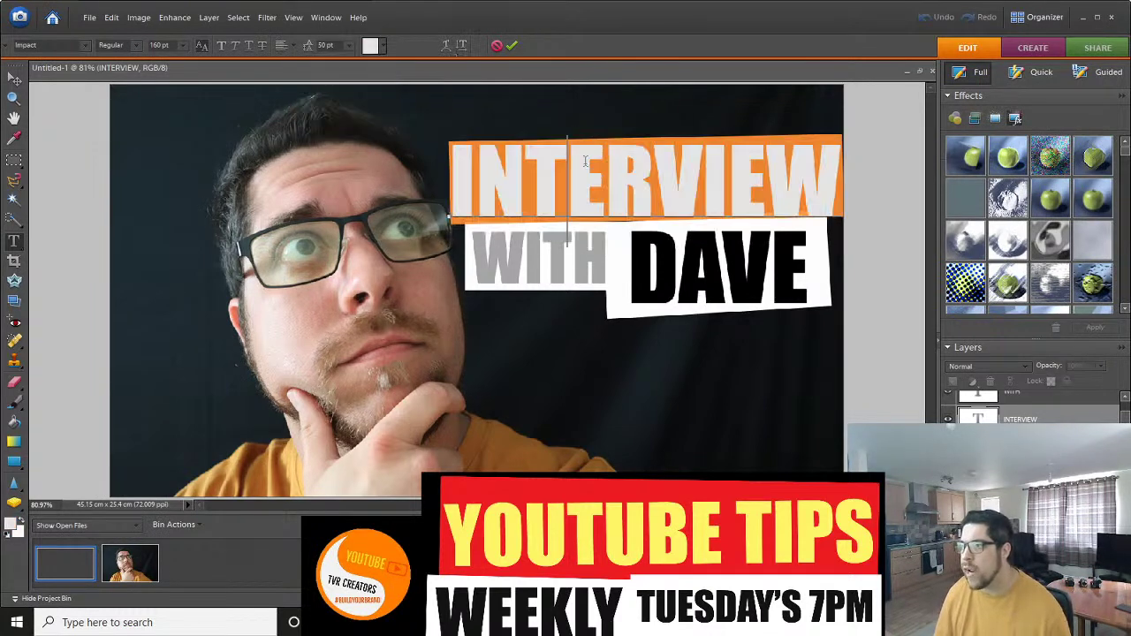
pyautogui.click(552, 177)
pyautogui.hotkey('ctrl', 'a')
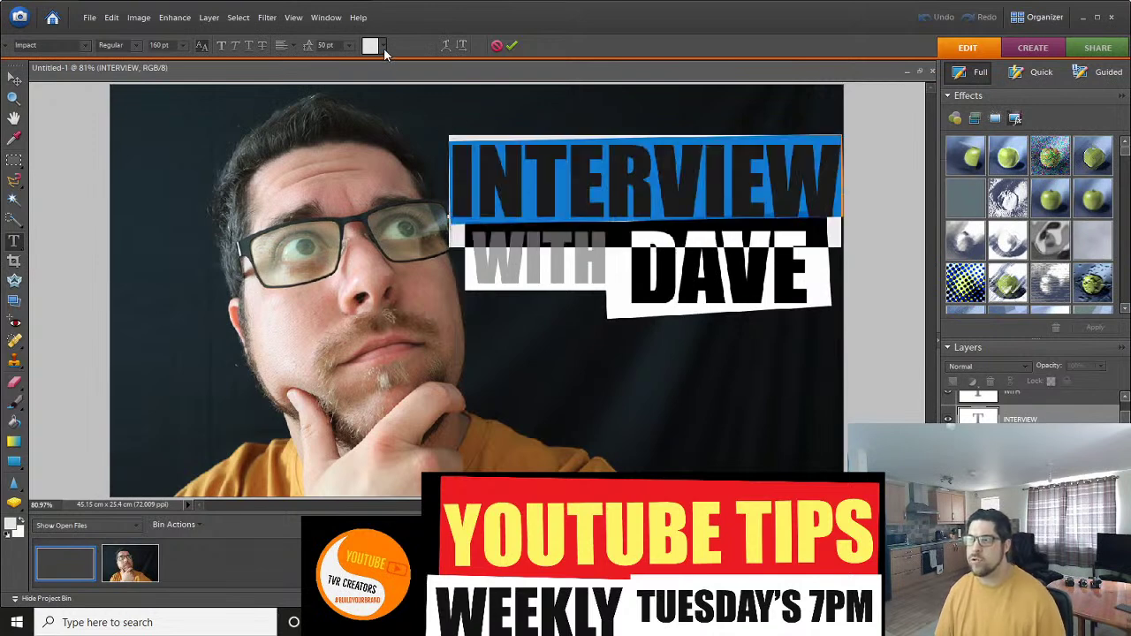
pyautogui.click(383, 46)
pyautogui.click(364, 66)
pyautogui.click(715, 411)
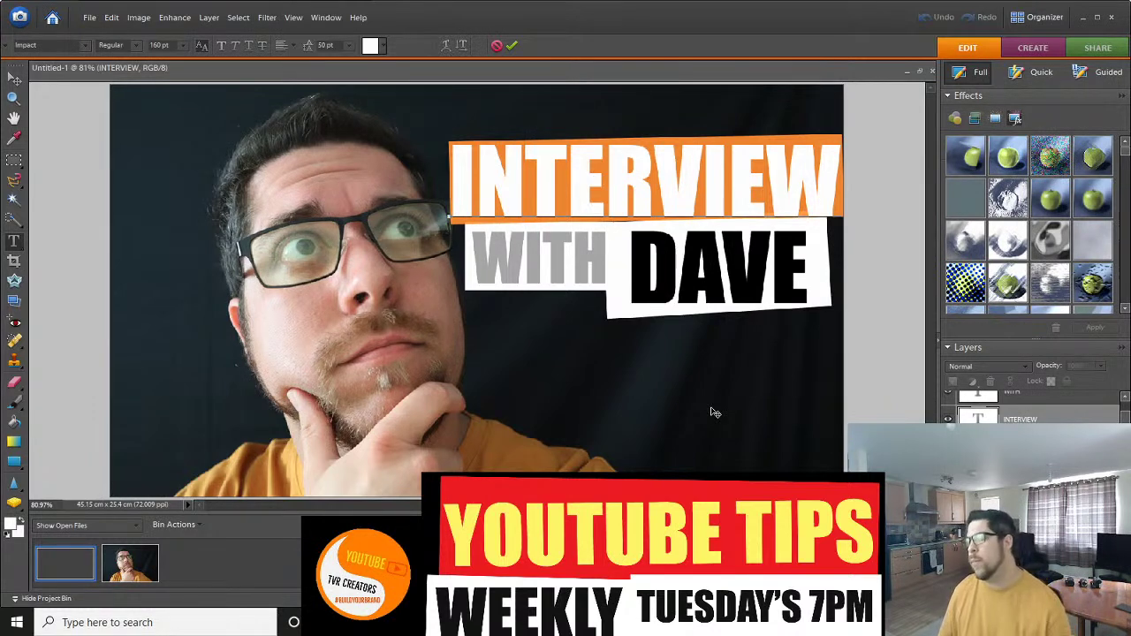
pyautogui.press('Right')
pyautogui.press('Right')
pyautogui.press('Right')
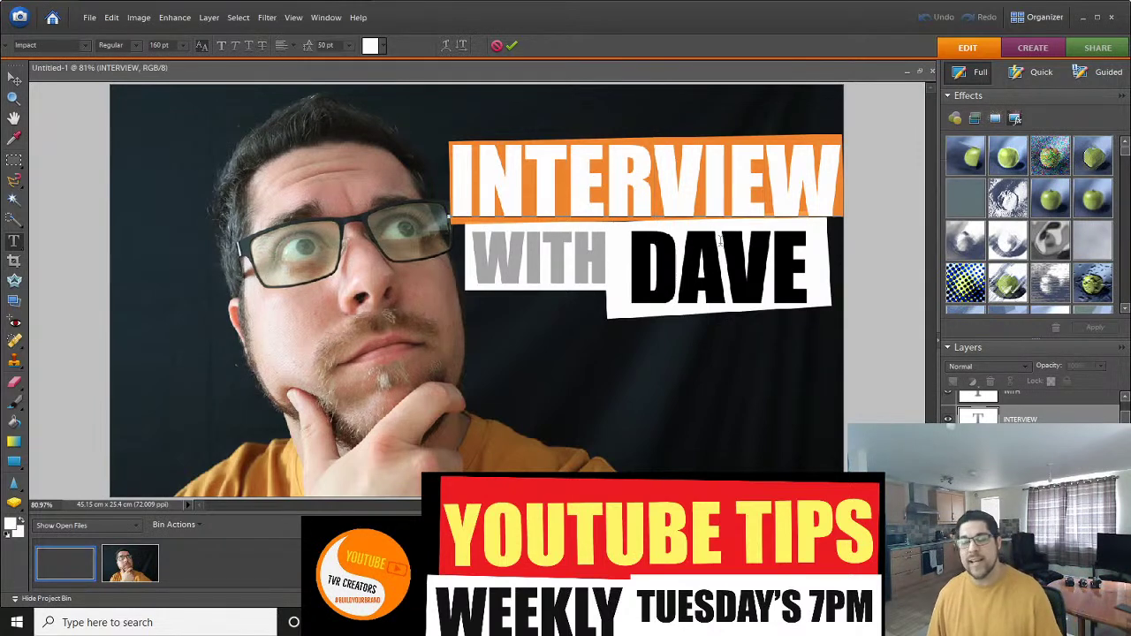
pyautogui.hotkey('ctrl', 'Return')
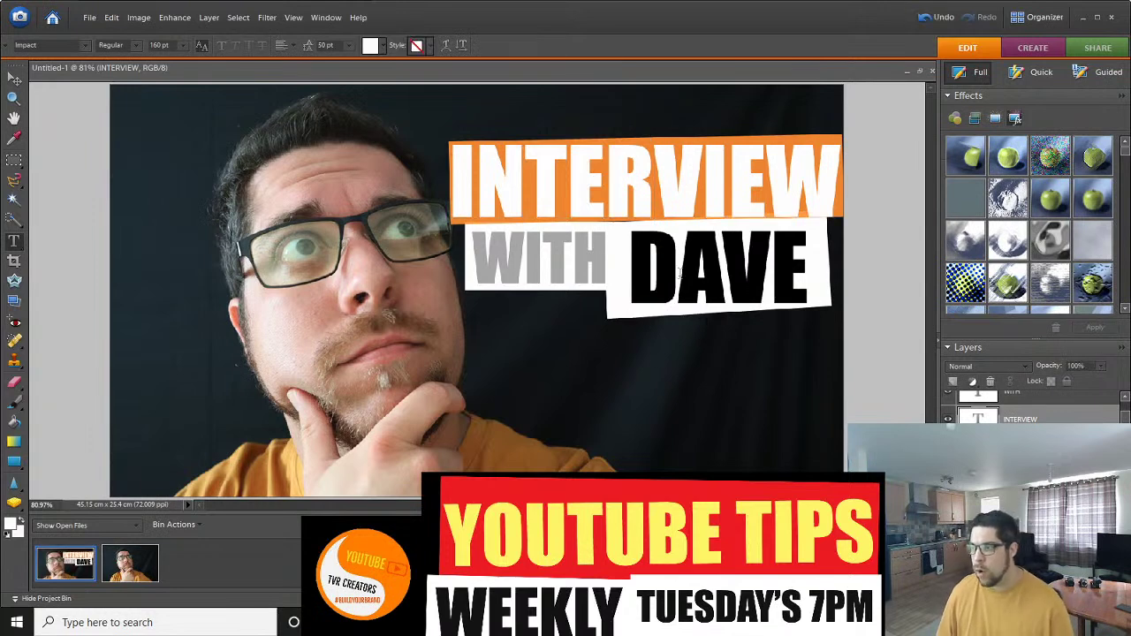
# Delete the "INTERVIEW" text layer, leaving the orange banner in place.
pyautogui.click(679, 274)
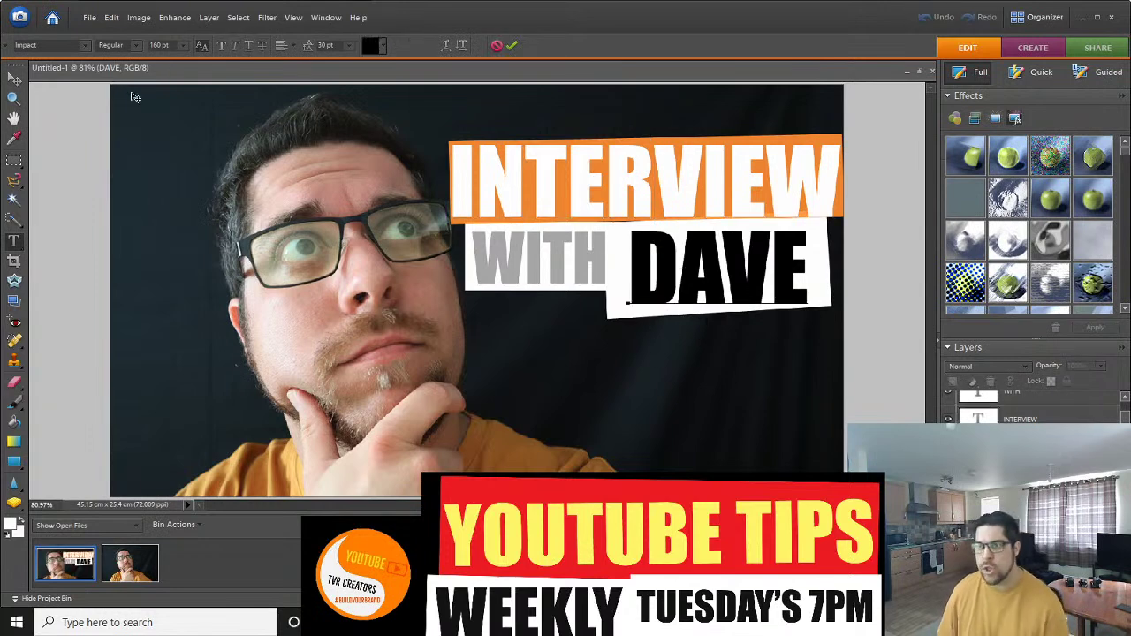
pyautogui.click(548, 140)
pyautogui.hotkey('ctrl', 'a')
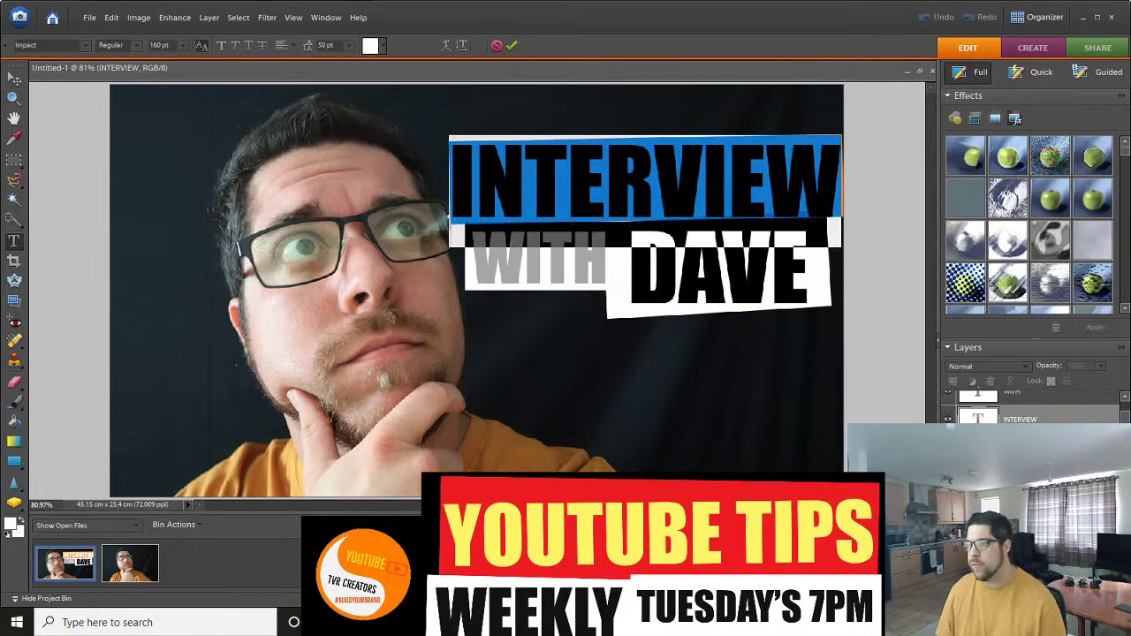
pyautogui.hotkey('ctrl', 'Return')
pyautogui.rightClick(1043, 419)
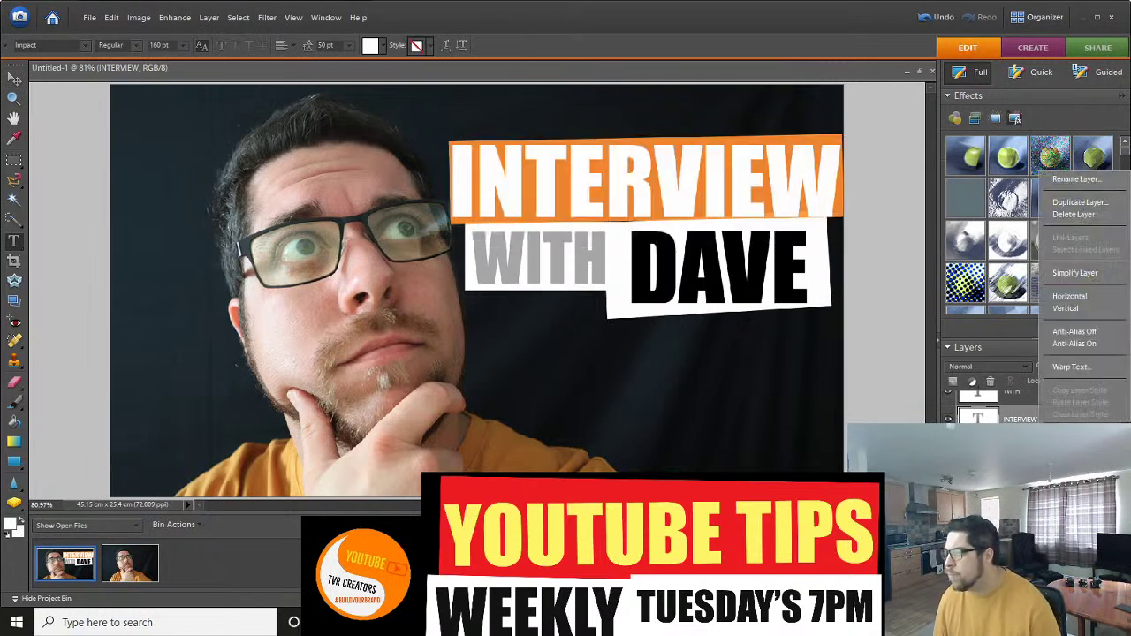
pyautogui.click(1074, 214)
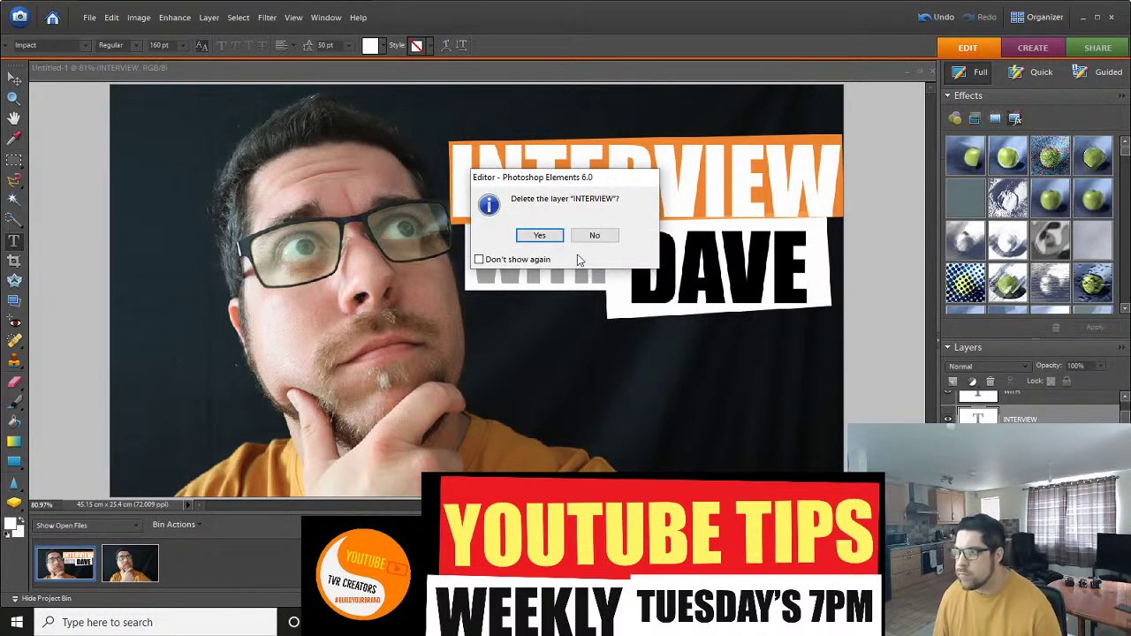
pyautogui.click(541, 235)
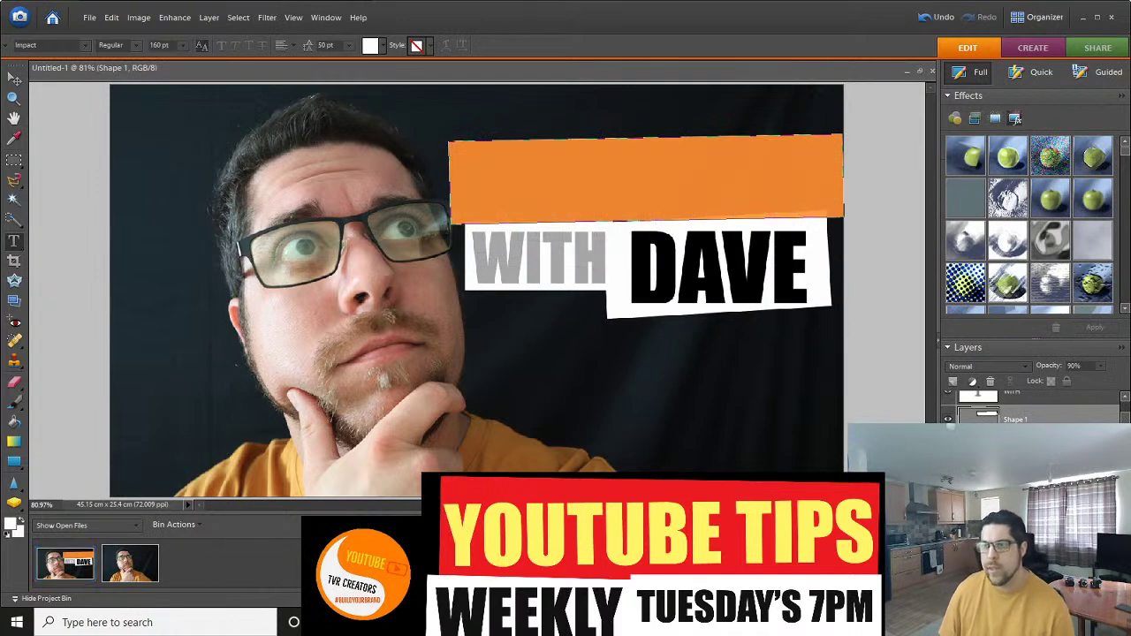
# Create a new blank file of 1280 x 720 pixels.
pyautogui.click(90, 17)
pyautogui.moveTo(122, 35)
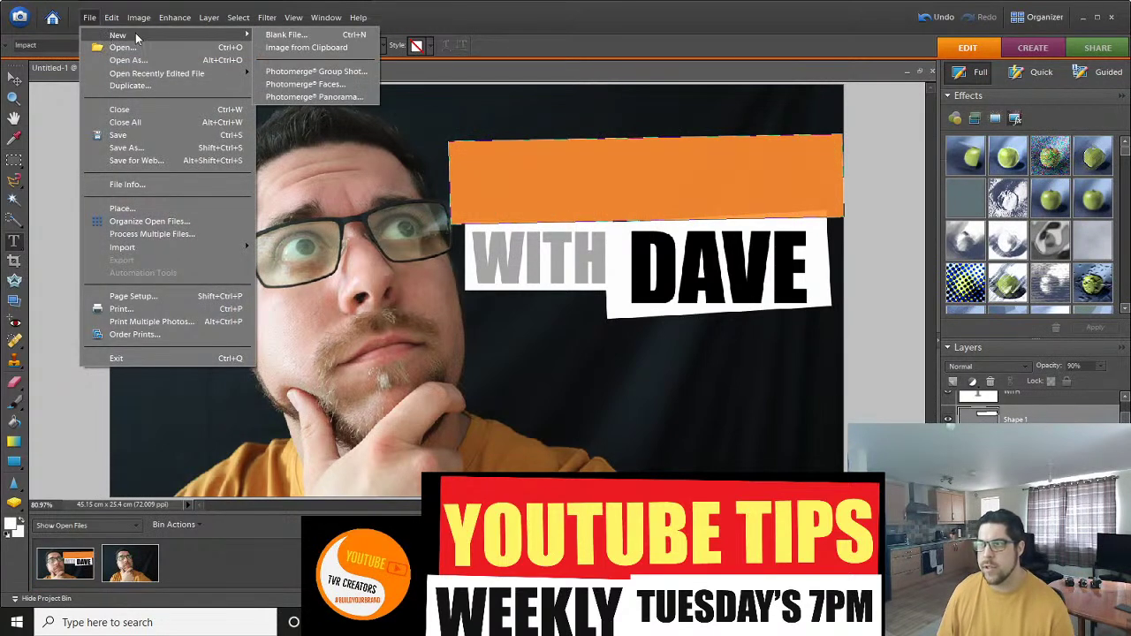
pyautogui.click(282, 35)
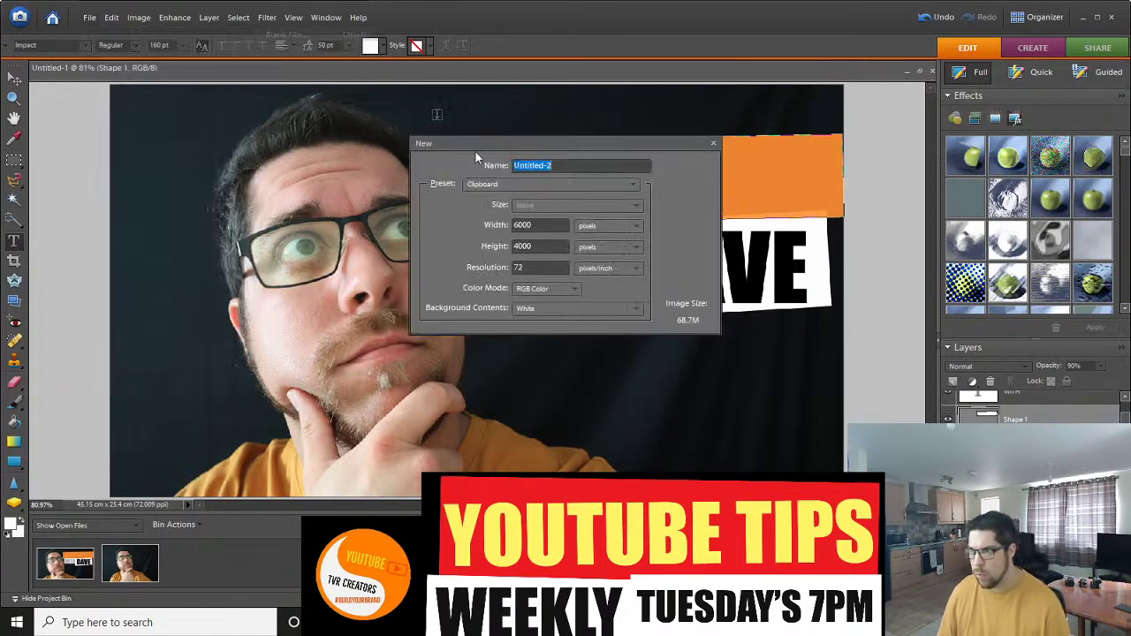
pyautogui.doubleClick(535, 226)
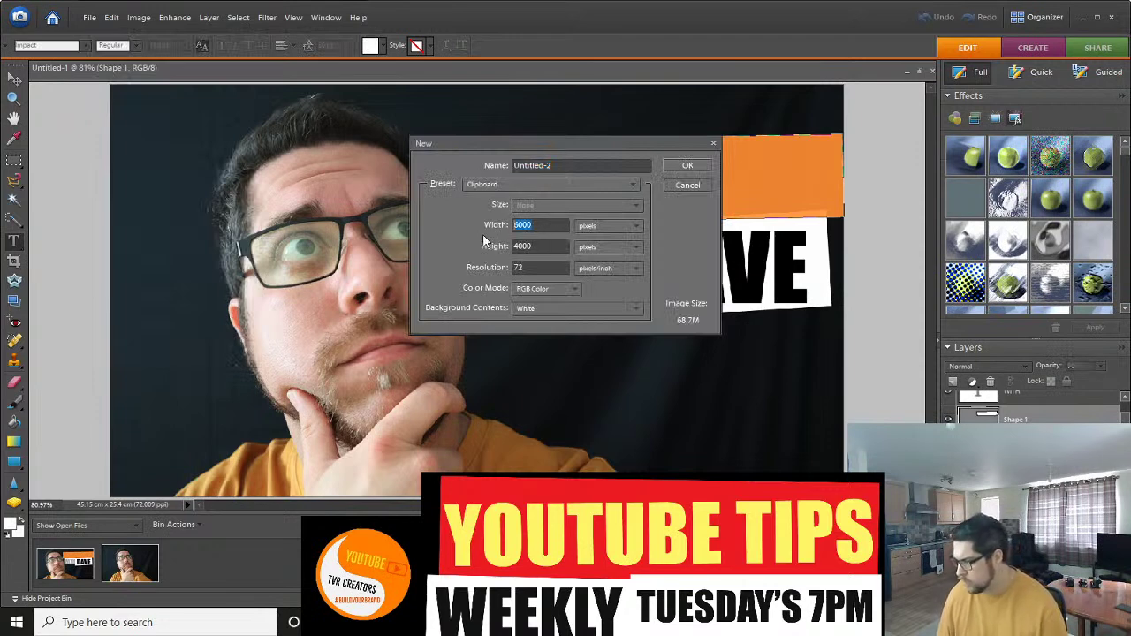
pyautogui.write('1280')
pyautogui.doubleClick(535, 247)
pyautogui.write('720')
pyautogui.click(688, 167)
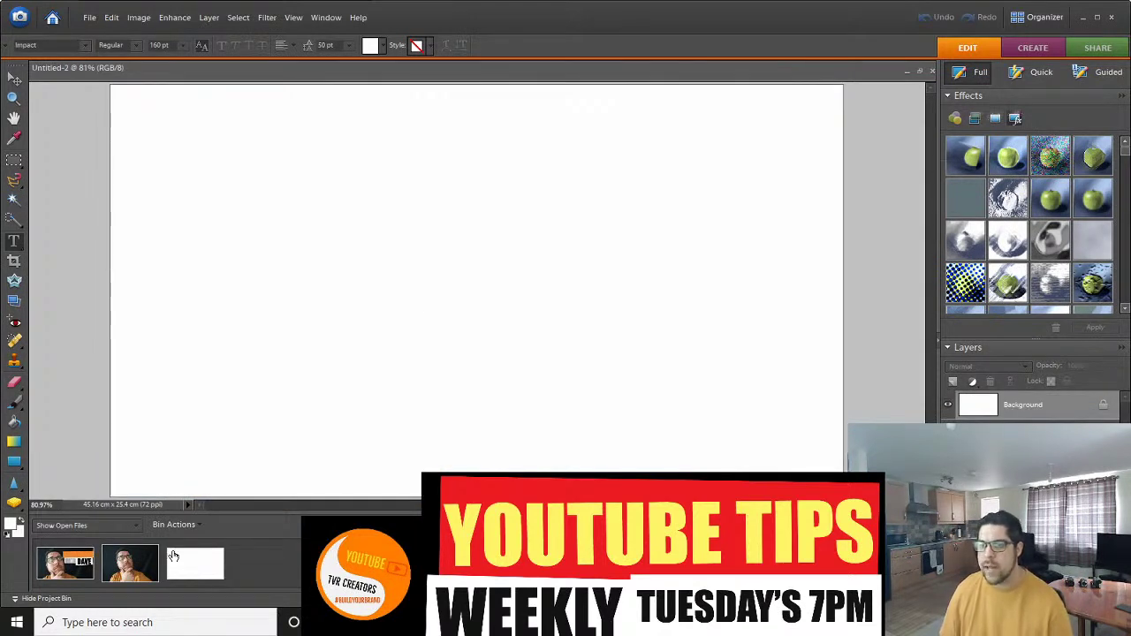
# Paste the copied portrait photo and position it so one eye behind the glasses fills the middle of the canvas.
pyautogui.hotkey('ctrl', 'v')
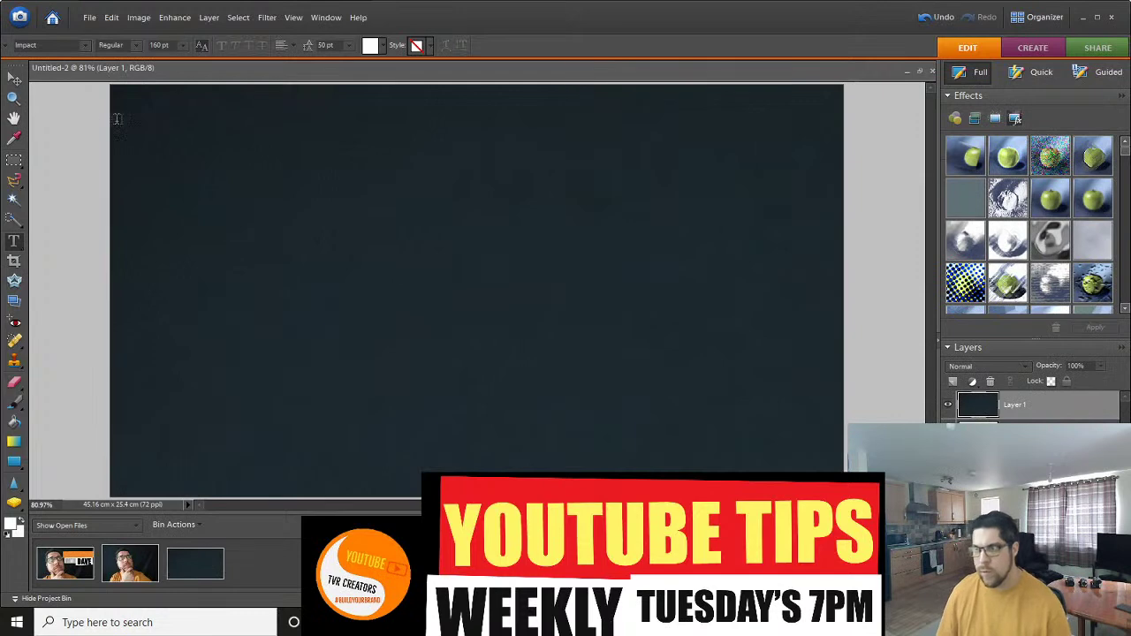
pyautogui.click(9, 79)
pyautogui.moveTo(146, 134); pyautogui.dragTo(302, 160)
pyautogui.moveTo(346, 270); pyautogui.dragTo(288, 181)
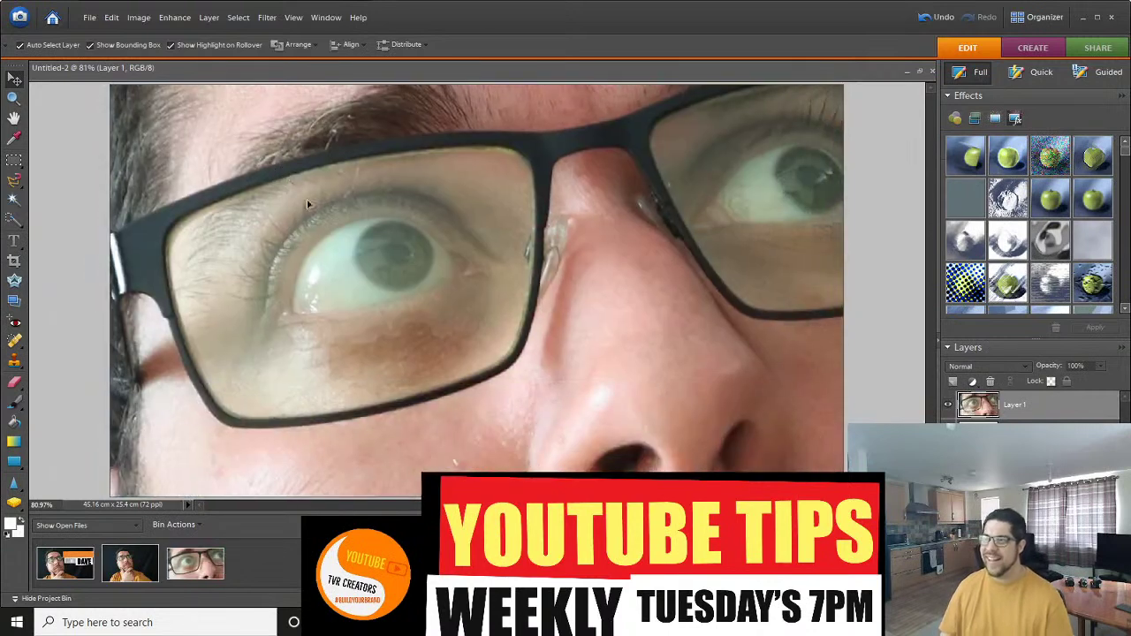
pyautogui.moveTo(434, 285); pyautogui.dragTo(508, 348)
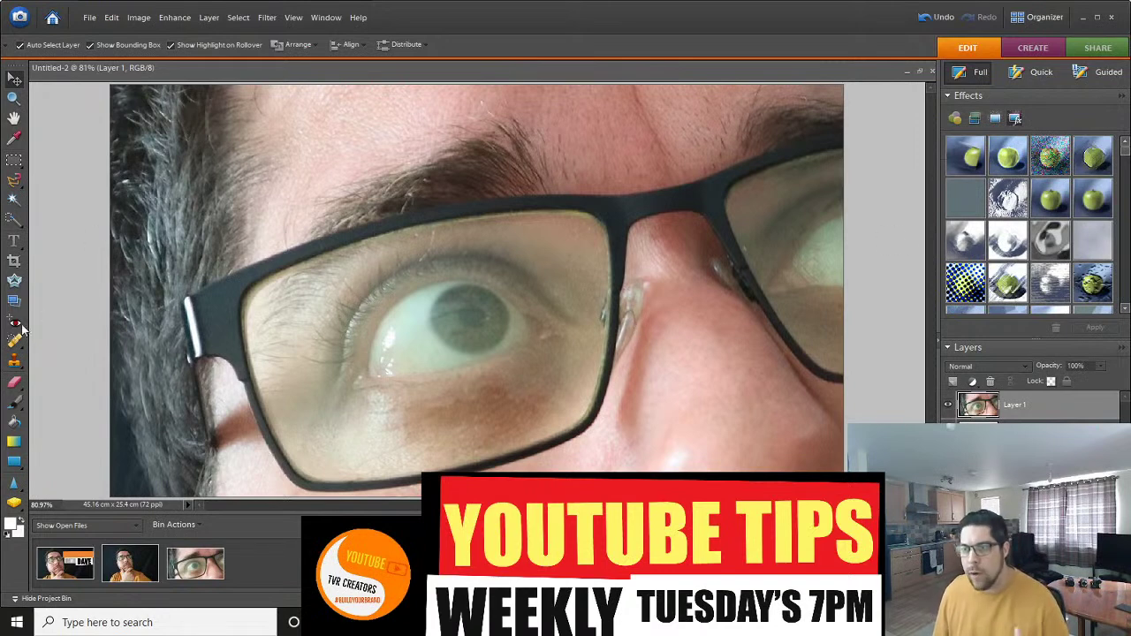
# Add the text "about eyes" in white 160 pt Impact and place it across the eye and the glasses lens.
pyautogui.click(13, 240)
pyautogui.click(298, 261)
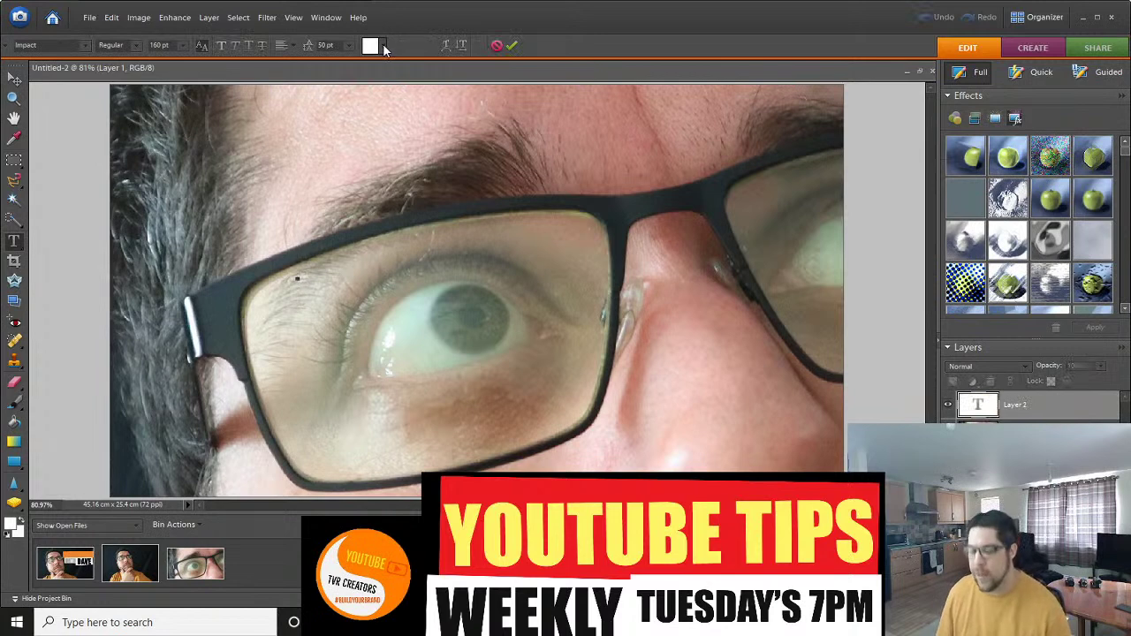
pyautogui.write('eys')
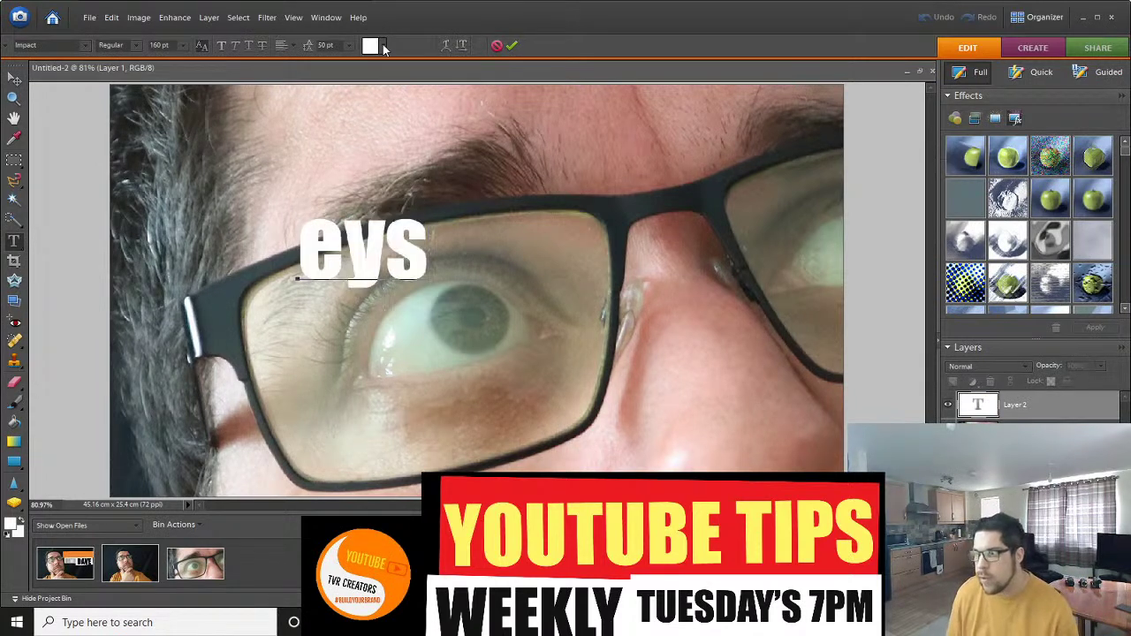
pyautogui.press('BackSpace')
pyautogui.write('es')
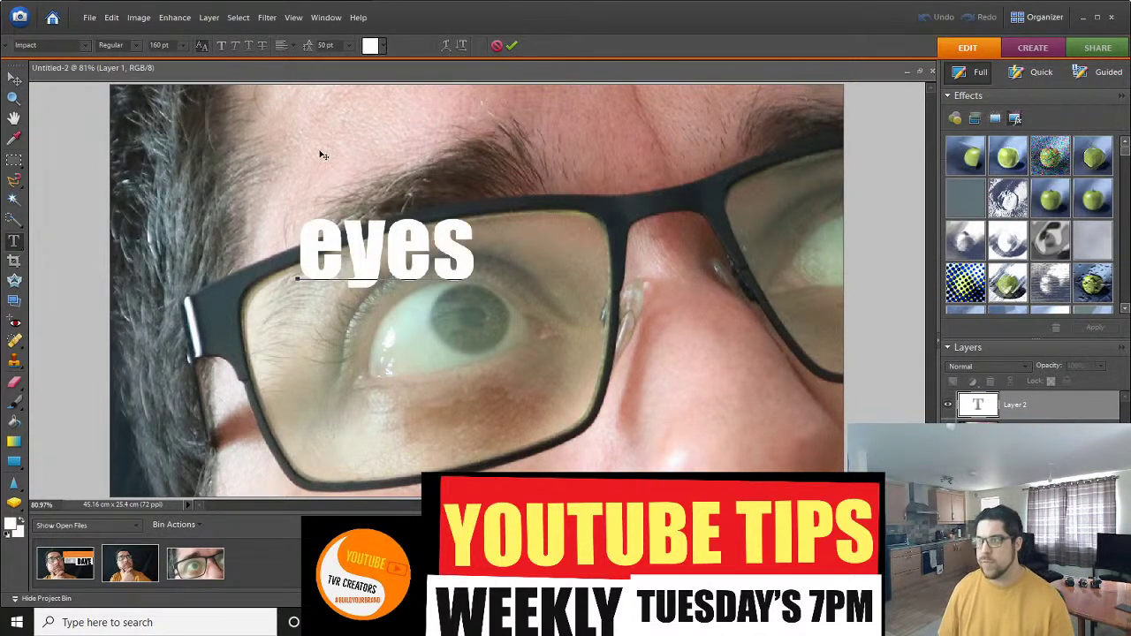
pyautogui.moveTo(408, 257); pyautogui.dragTo(506, 285)
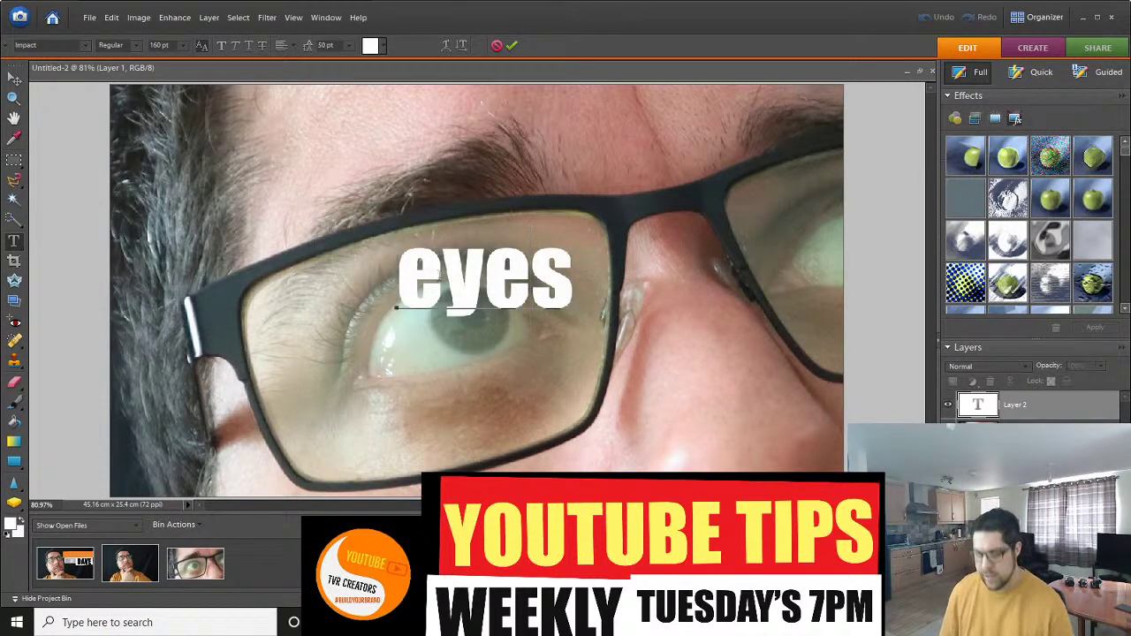
pyautogui.write('about')
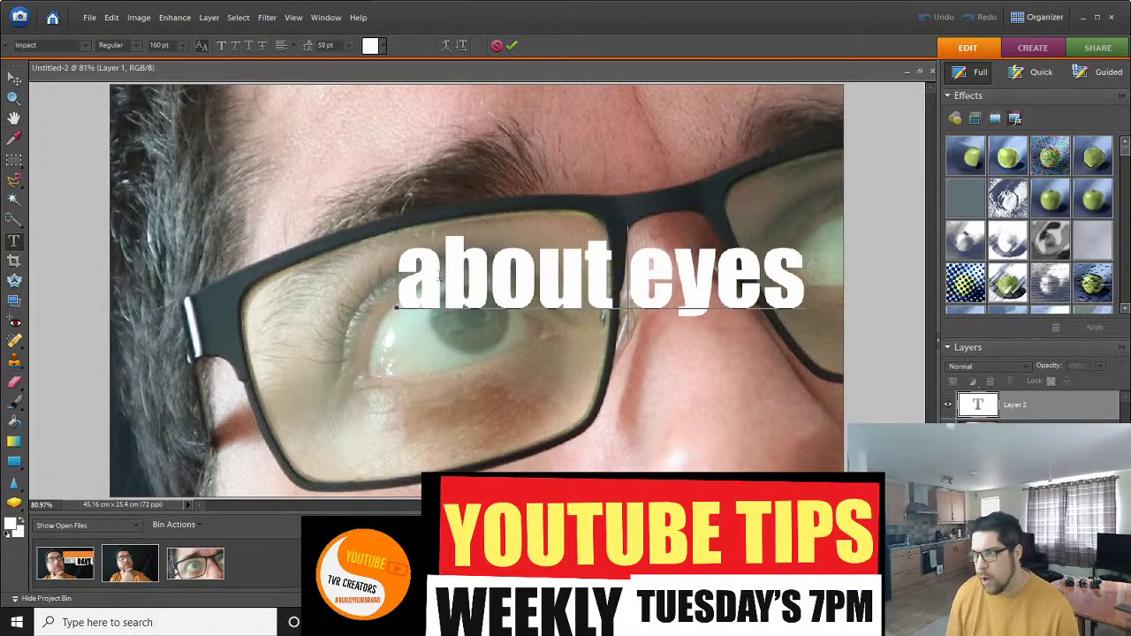
pyautogui.moveTo(508, 276); pyautogui.dragTo(403, 290)
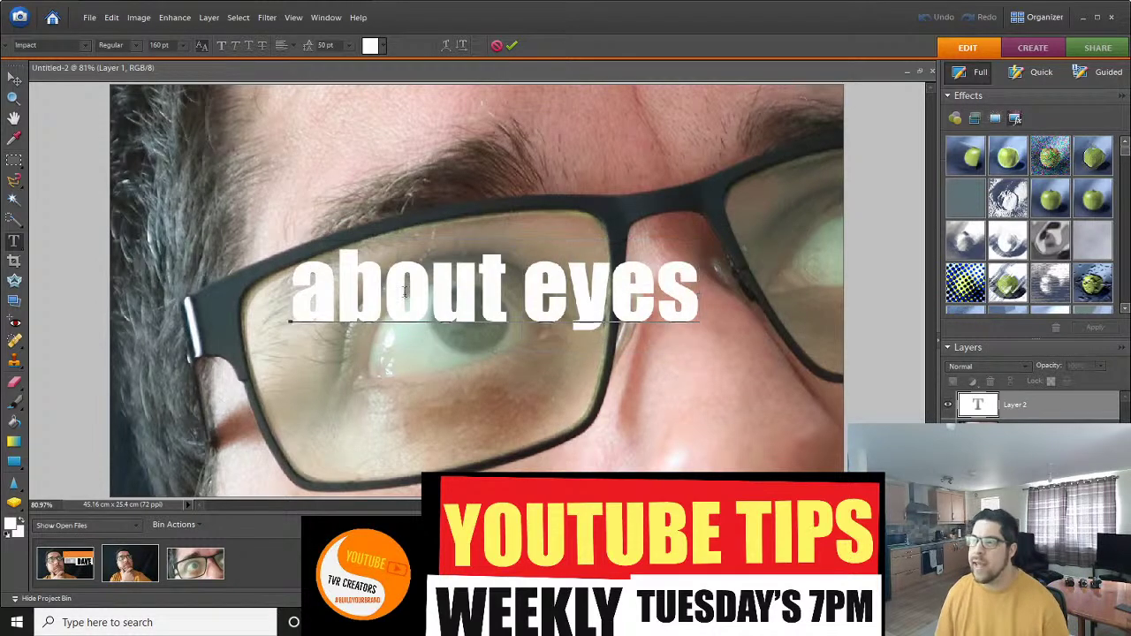
# Change the font of "about eyes" to Lucida Calligraphy Italic and centre the text horizontally over the photo.
pyautogui.hotkey('ctrl', 'a')
pyautogui.click(484, 276)
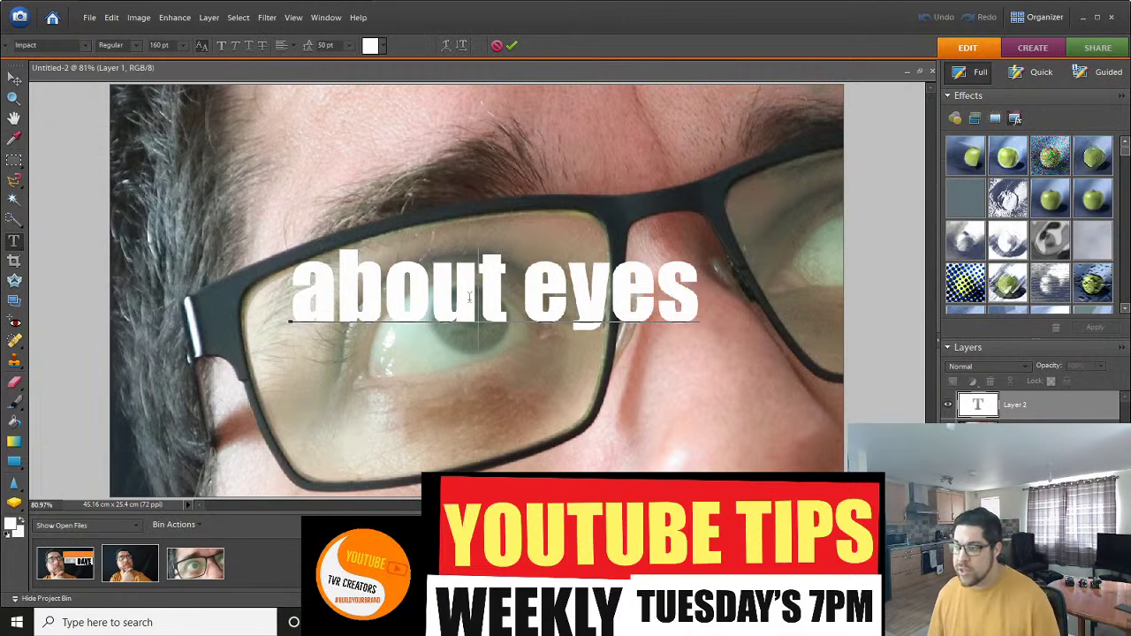
pyautogui.tripleClick(563, 302)
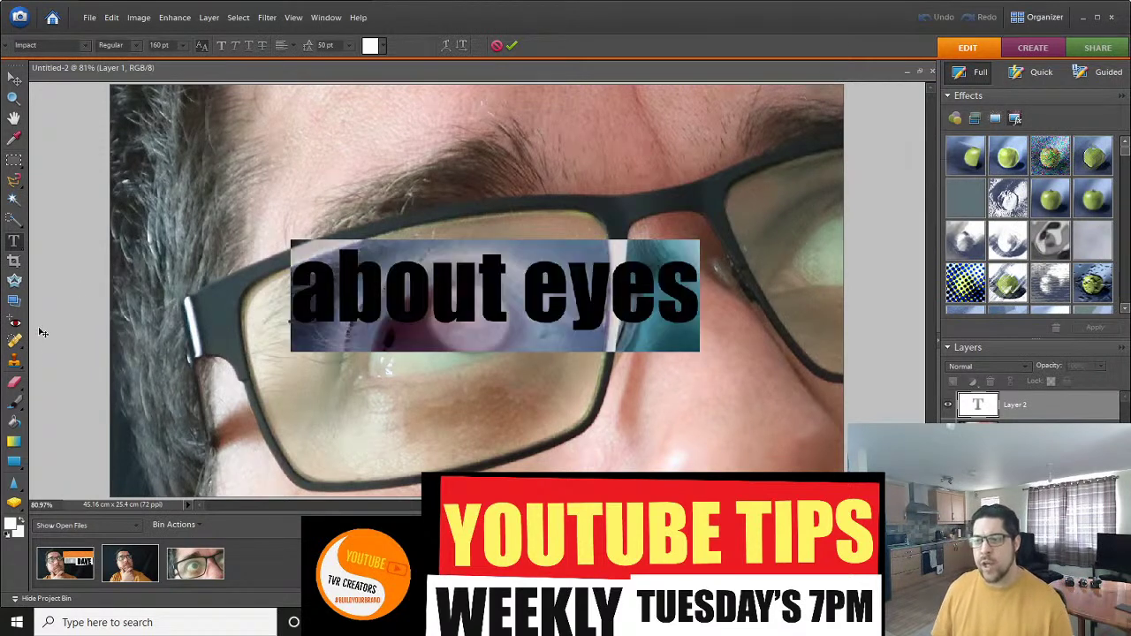
pyautogui.click(87, 46)
pyautogui.click(98, 263)
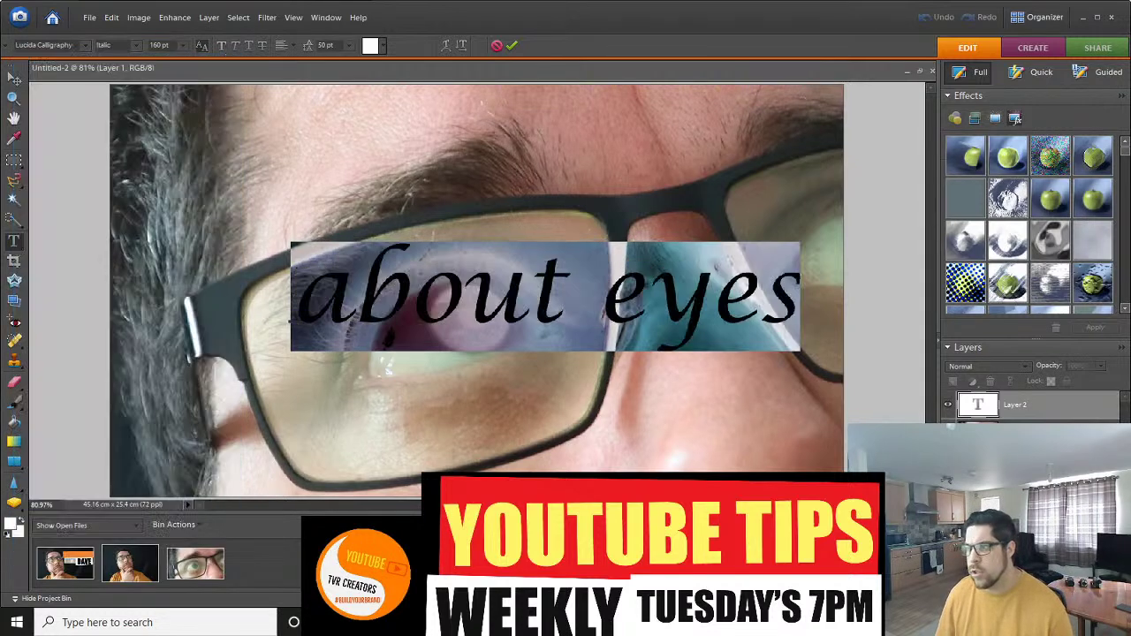
pyautogui.click(462, 269)
pyautogui.moveTo(611, 224); pyautogui.dragTo(548, 228)
pyautogui.hotkey('ctrl', 'Return')
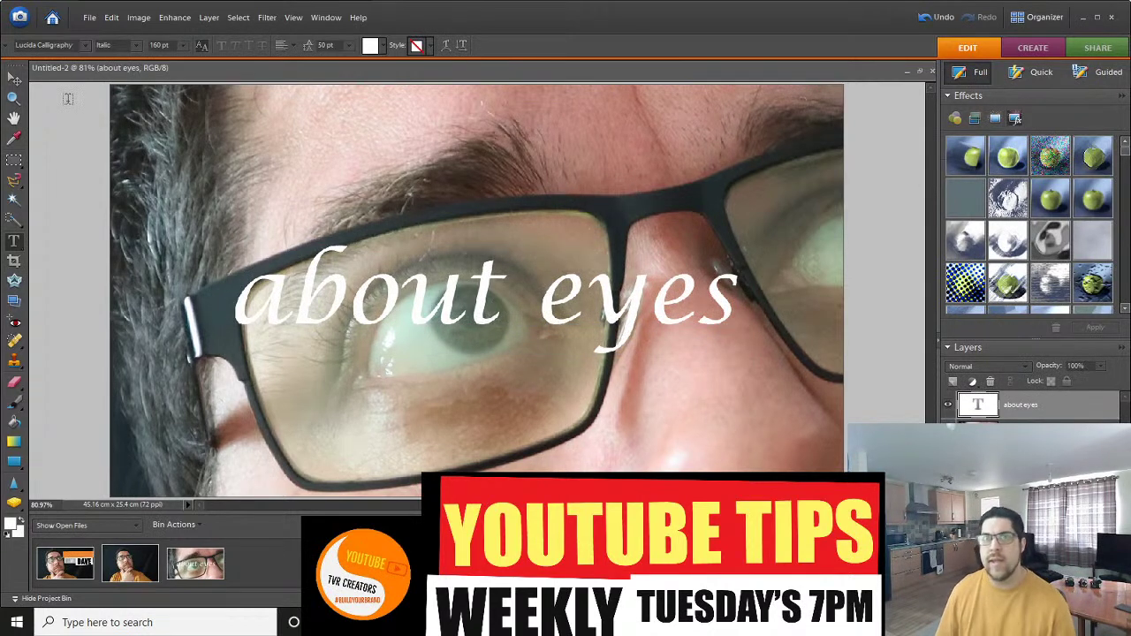
# Examine how readable the "about eyes" text is with the image reduced to 25% zoom.
pyautogui.click(13, 99)
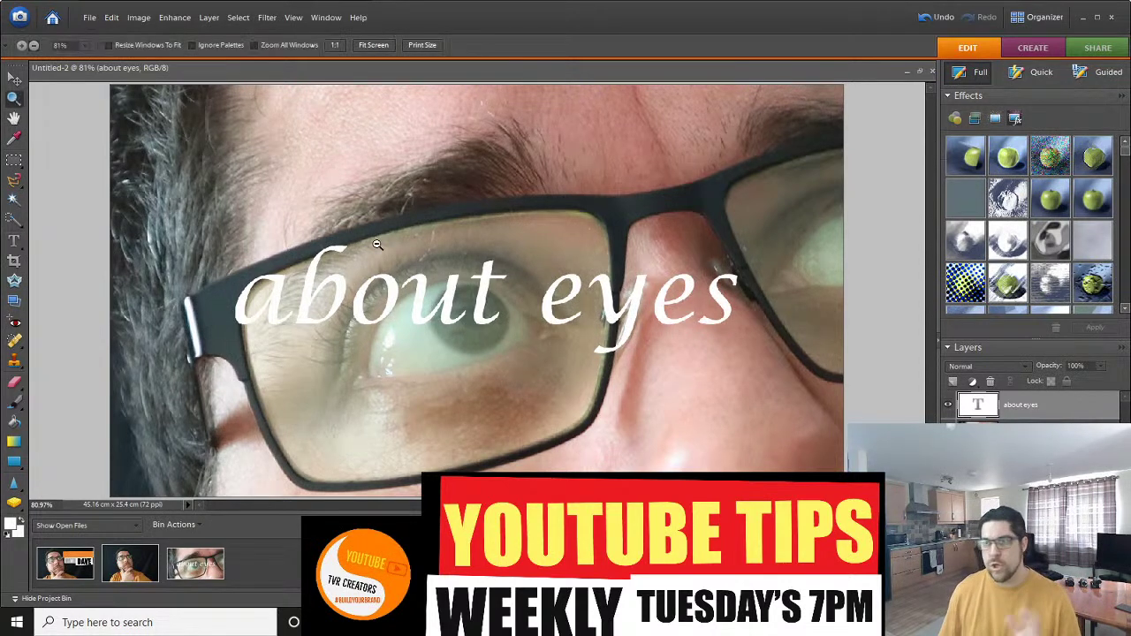
pyautogui.keyDown('alt'); pyautogui.click(405, 237); pyautogui.keyUp('alt')
pyautogui.keyDown('alt'); pyautogui.click(495, 257); pyautogui.keyUp('alt')
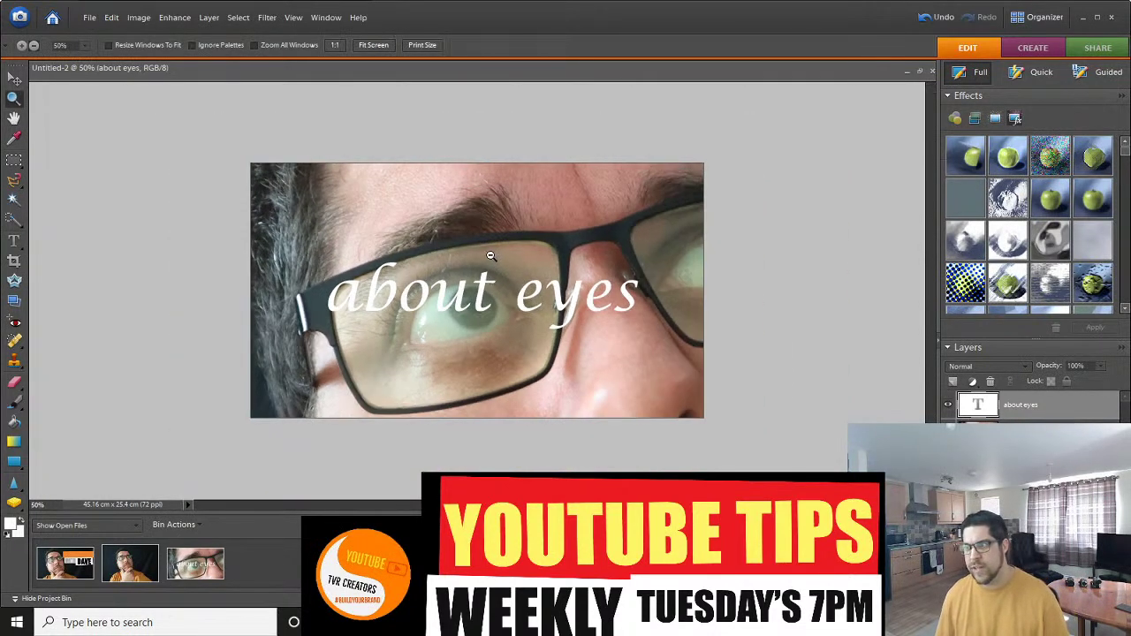
pyautogui.keyDown('alt'); pyautogui.click(473, 249); pyautogui.keyUp('alt')
pyautogui.keyDown('alt'); pyautogui.click(471, 248); pyautogui.keyUp('alt')
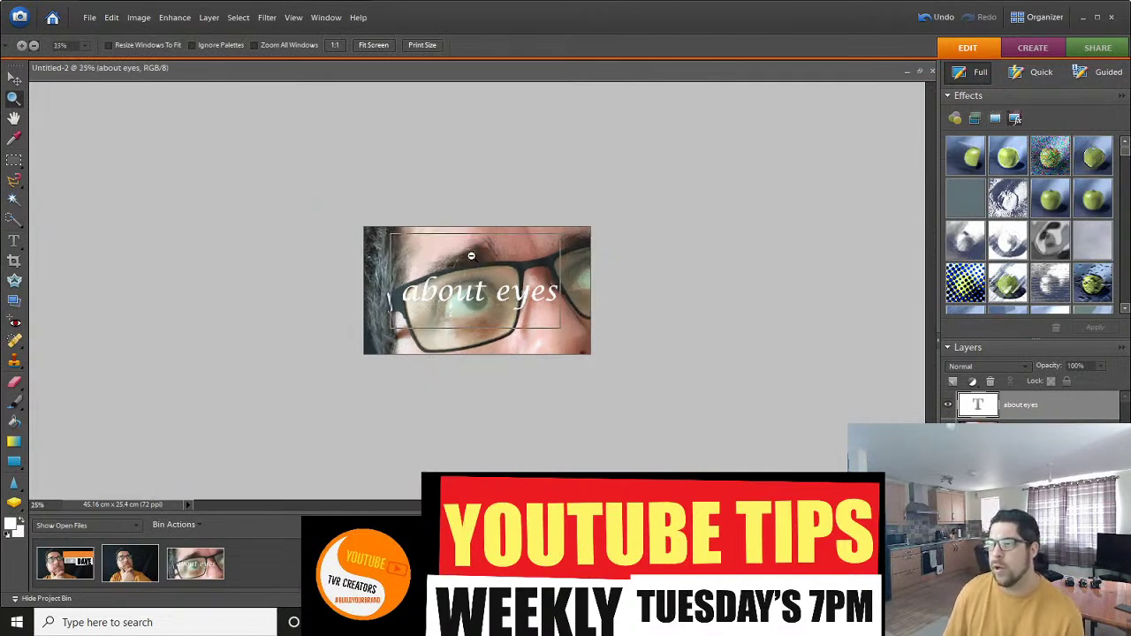
# Undo the last change in the "INTERVIEW WITH DAVE" thumbnail and compare it with the "about eyes" design at 25% zoom.
pyautogui.keyDown('alt'); pyautogui.click(471, 255); pyautogui.keyUp('alt')
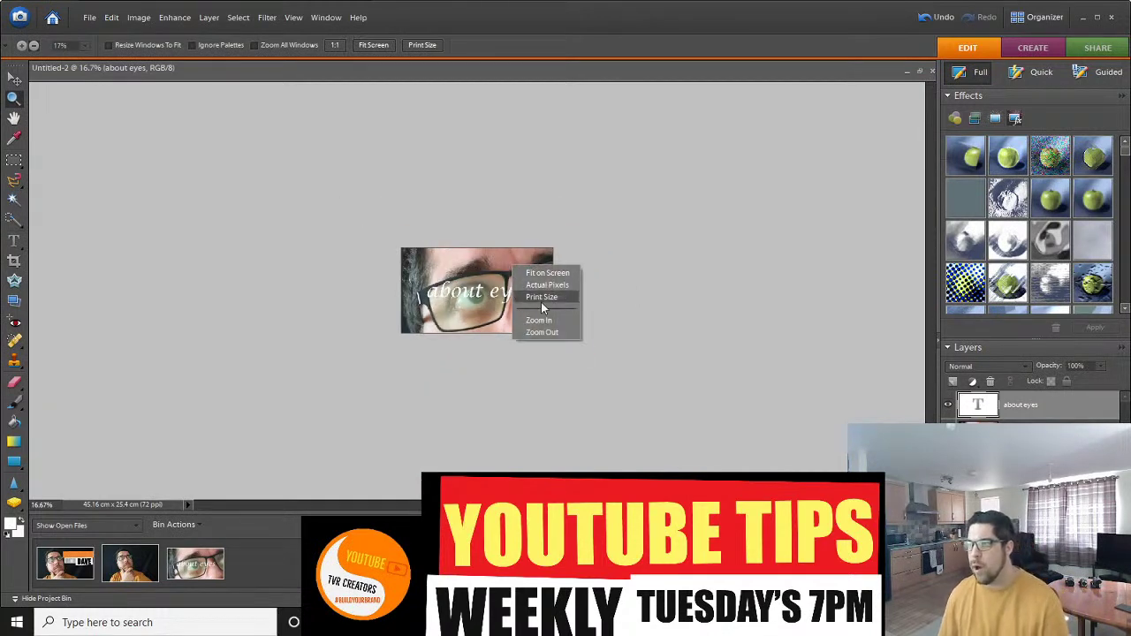
pyautogui.click(542, 323)
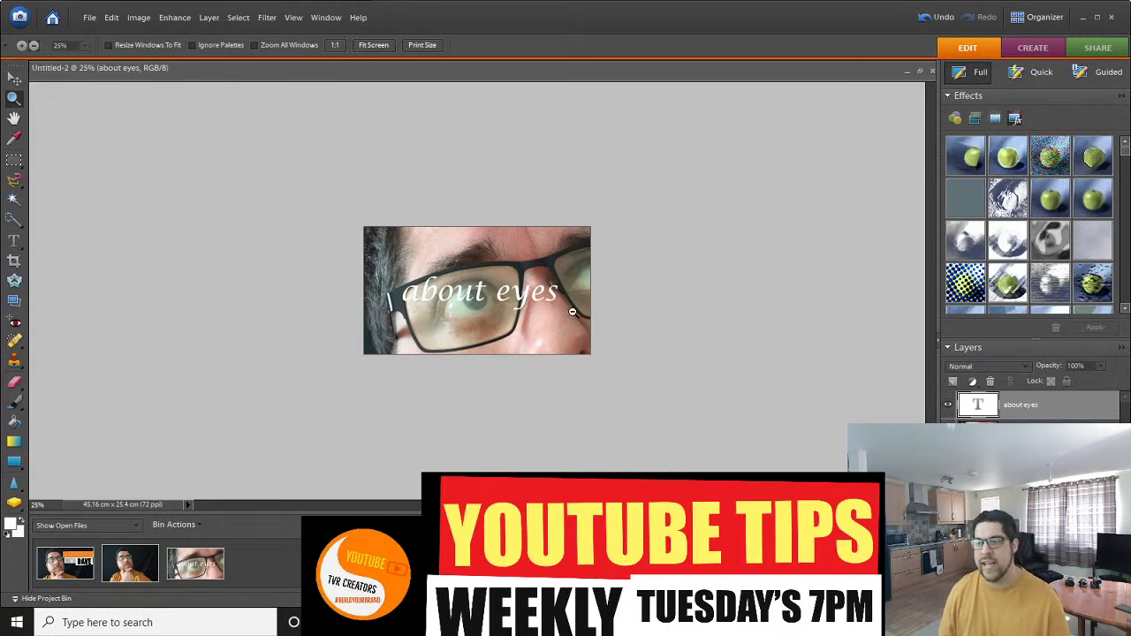
pyautogui.click(73, 570)
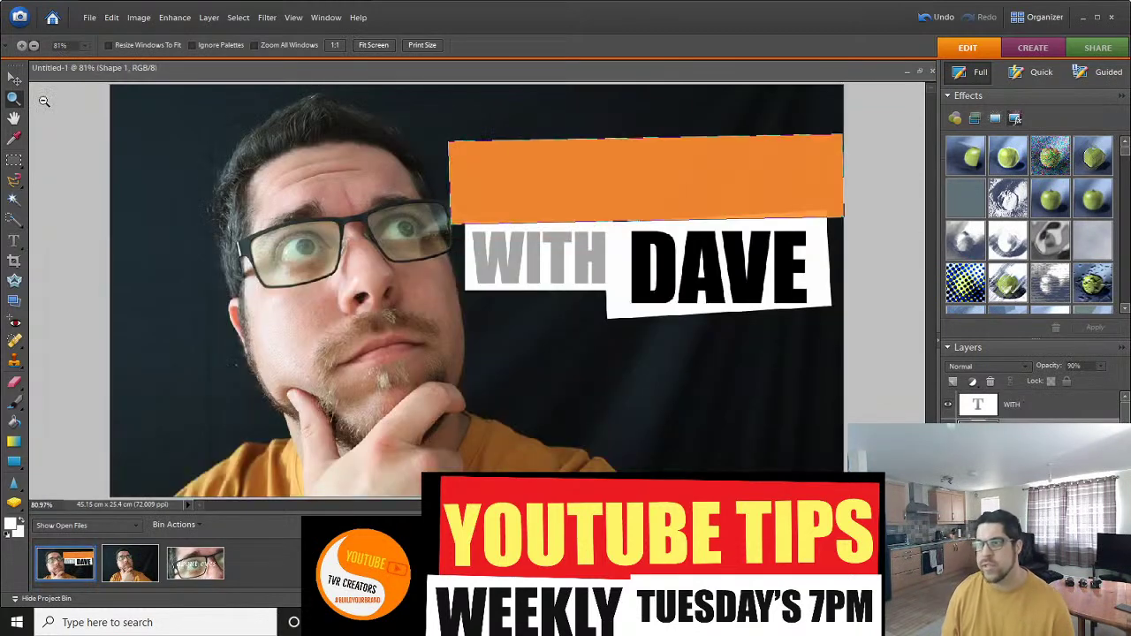
pyautogui.click(112, 17)
pyautogui.click(124, 35)
pyautogui.hotkey('ctrl', '-')
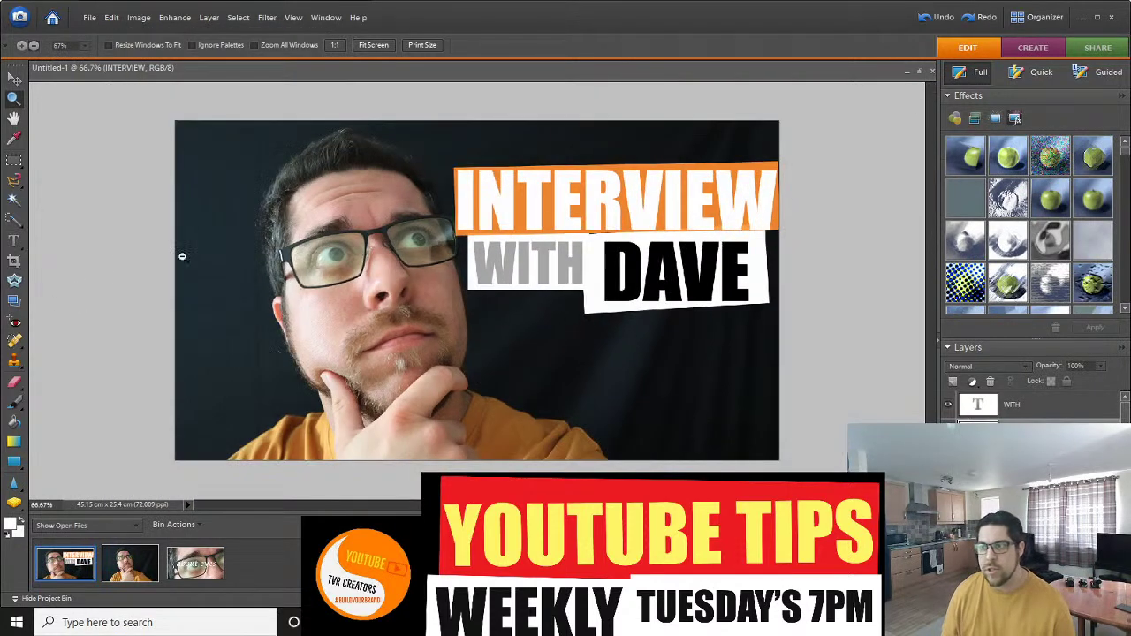
pyautogui.hotkey('ctrl', '-')
pyautogui.hotkey('ctrl', '-')
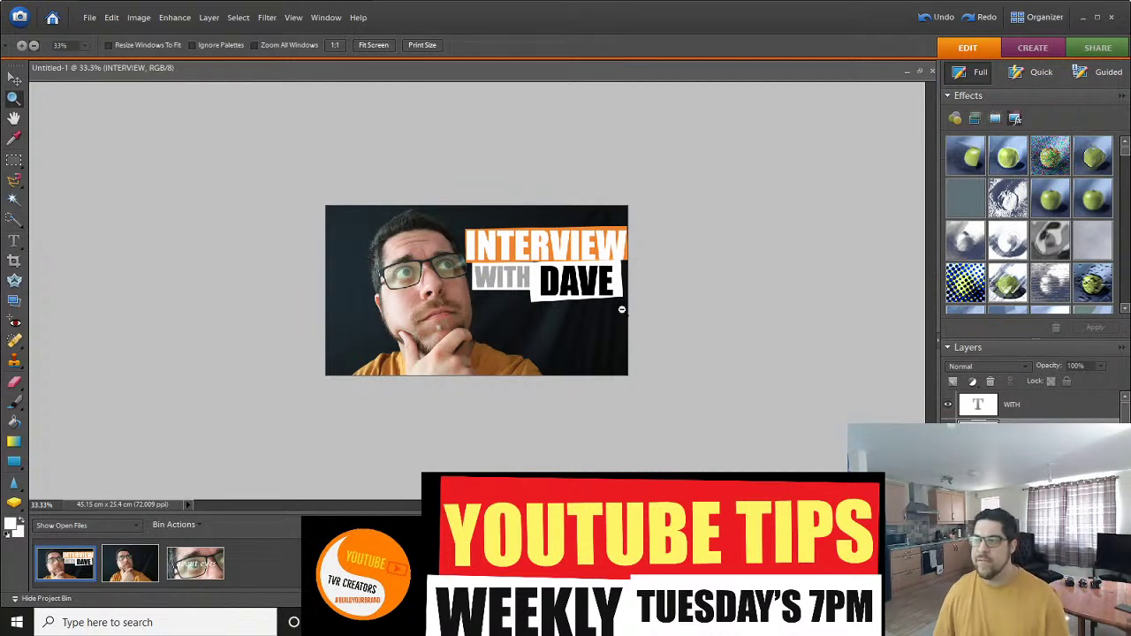
pyautogui.click(545, 329)
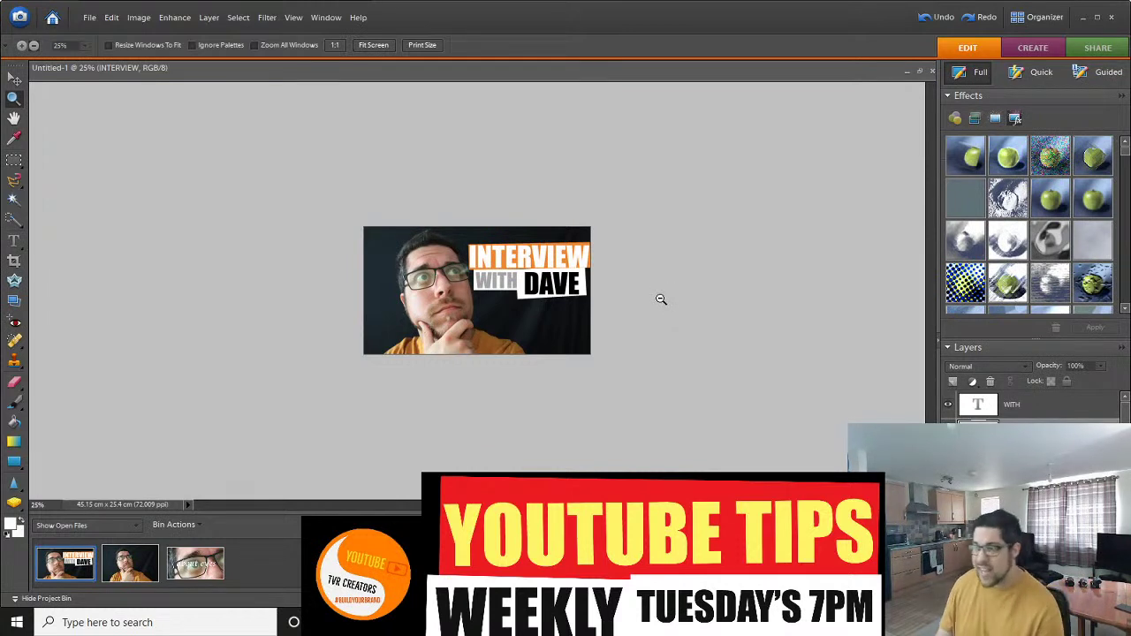
# Return to the "about eyes" close-up design and view it at 50% zoom.
pyautogui.click(203, 566)
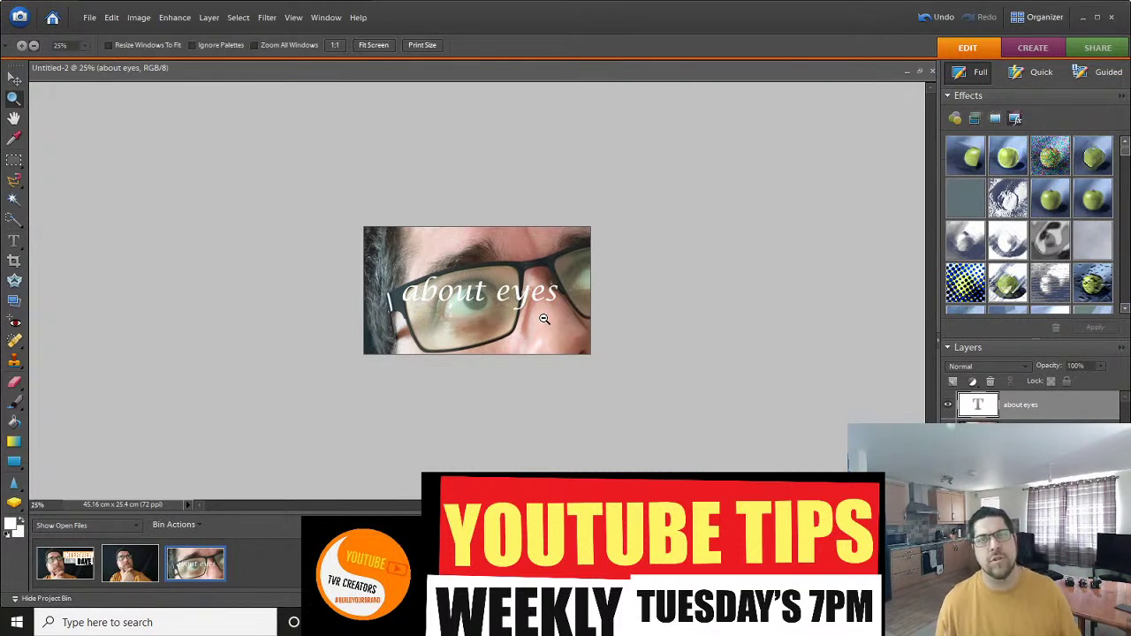
pyautogui.rightClick(504, 262)
pyautogui.click(531, 318)
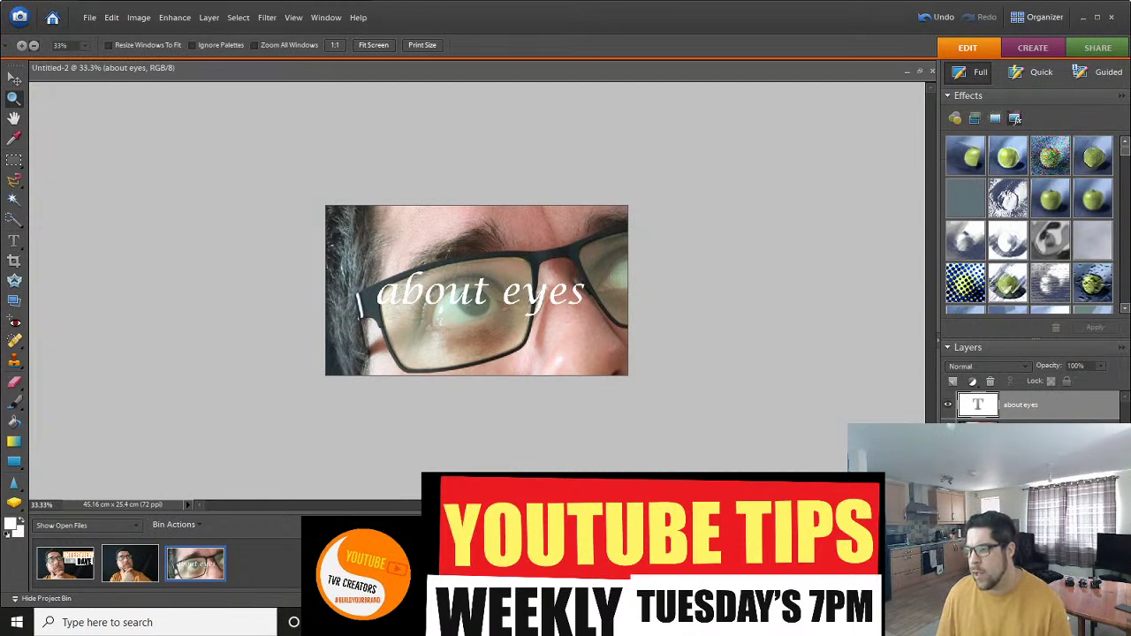
pyautogui.hotkey('alt', 'Tab')
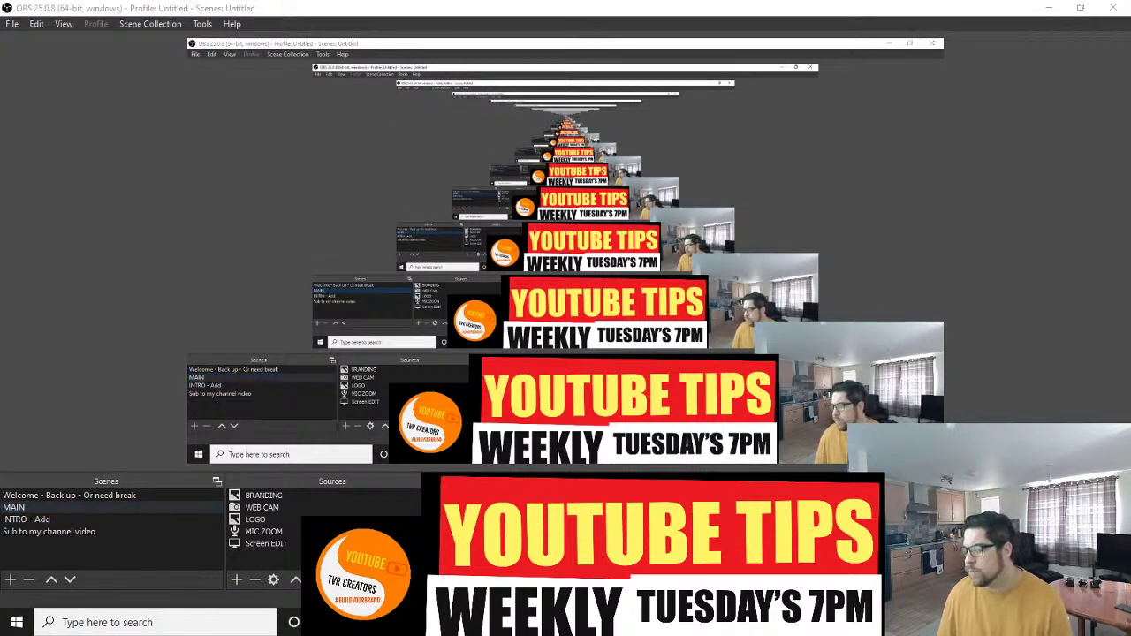
pyautogui.hotkey('alt', 'Tab')
pyautogui.rightClick(505, 266)
pyautogui.click(529, 319)
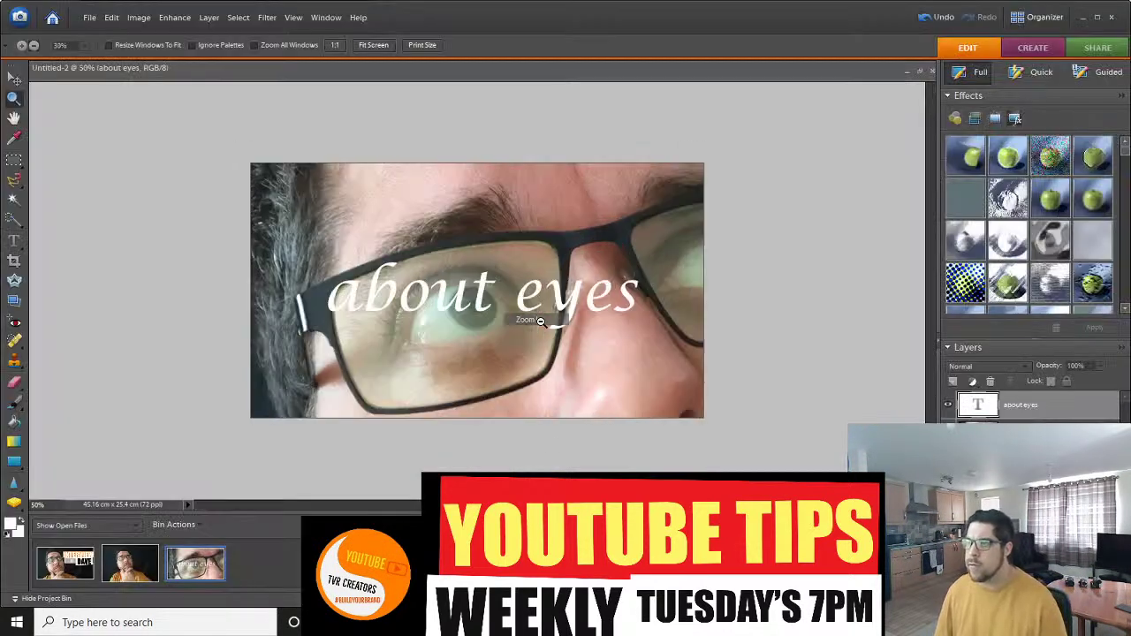
pyautogui.rightClick(526, 253)
pyautogui.click(184, 306)
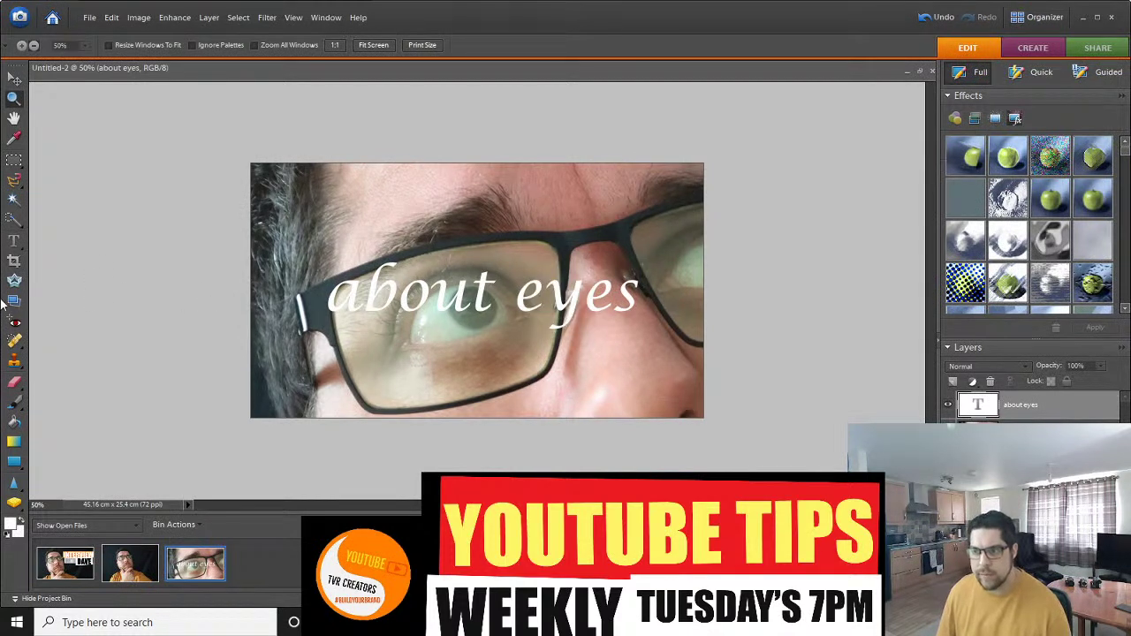
# Try the "about eyes" text in Matisse ITC and change its font to Segoe Script.
pyautogui.click(14, 241)
pyautogui.click(395, 281)
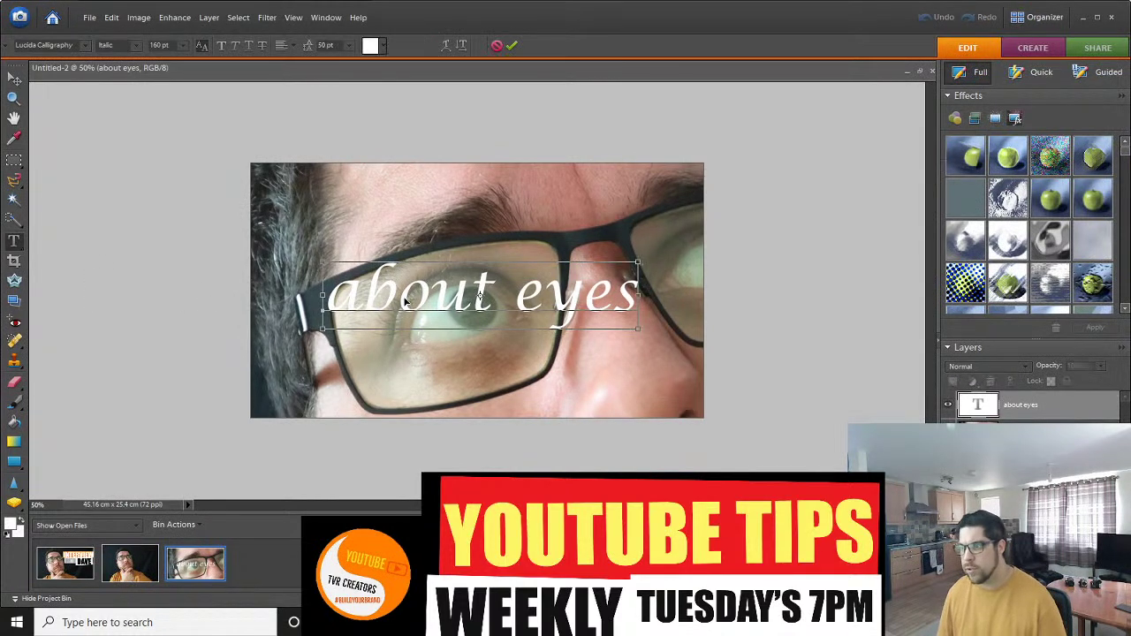
pyautogui.hotkey('ctrl', 'a')
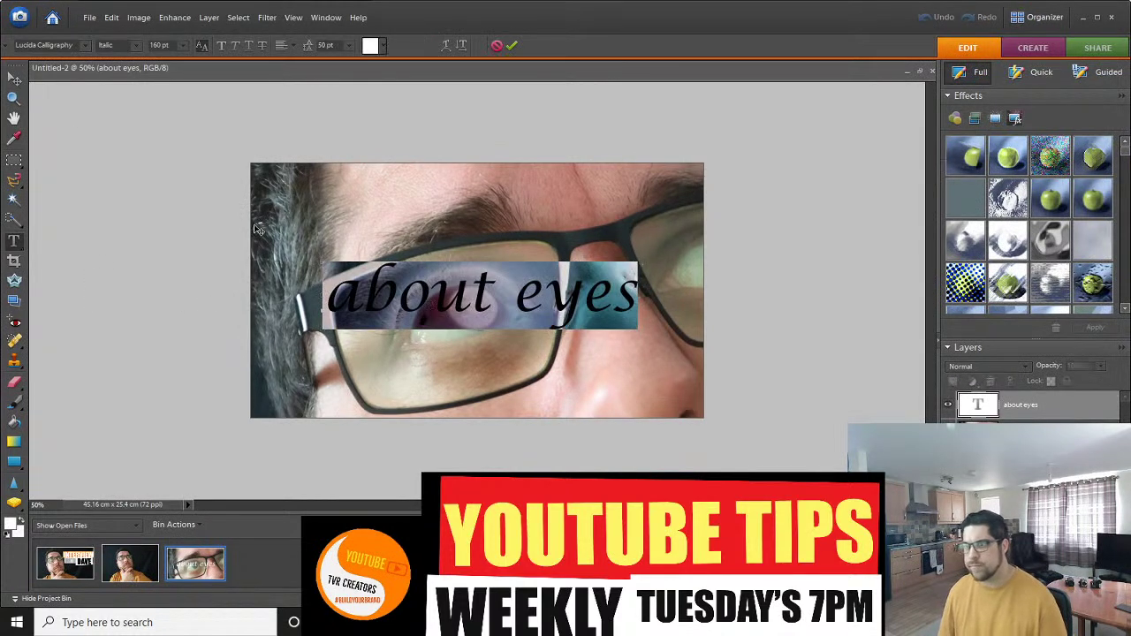
pyautogui.click(84, 46)
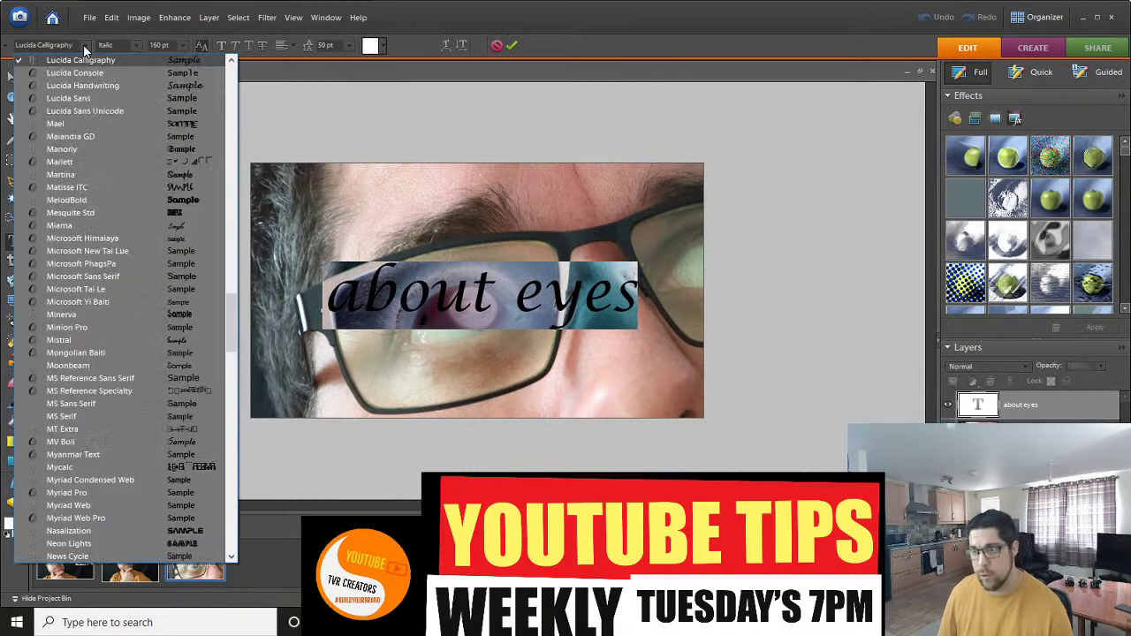
pyautogui.click(165, 188)
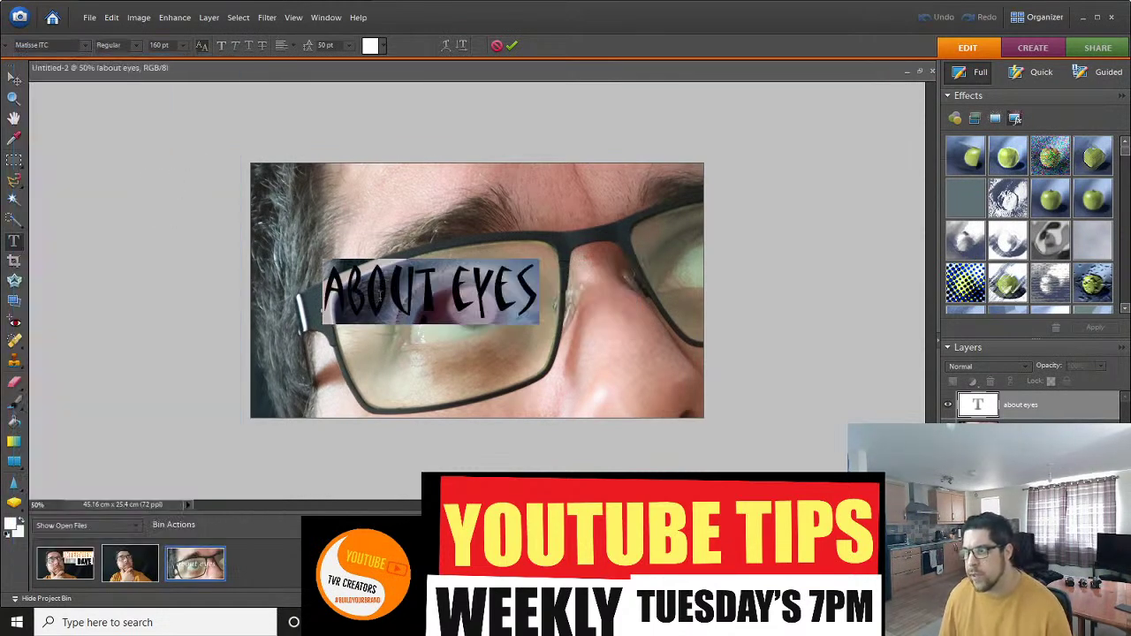
pyautogui.click(84, 45)
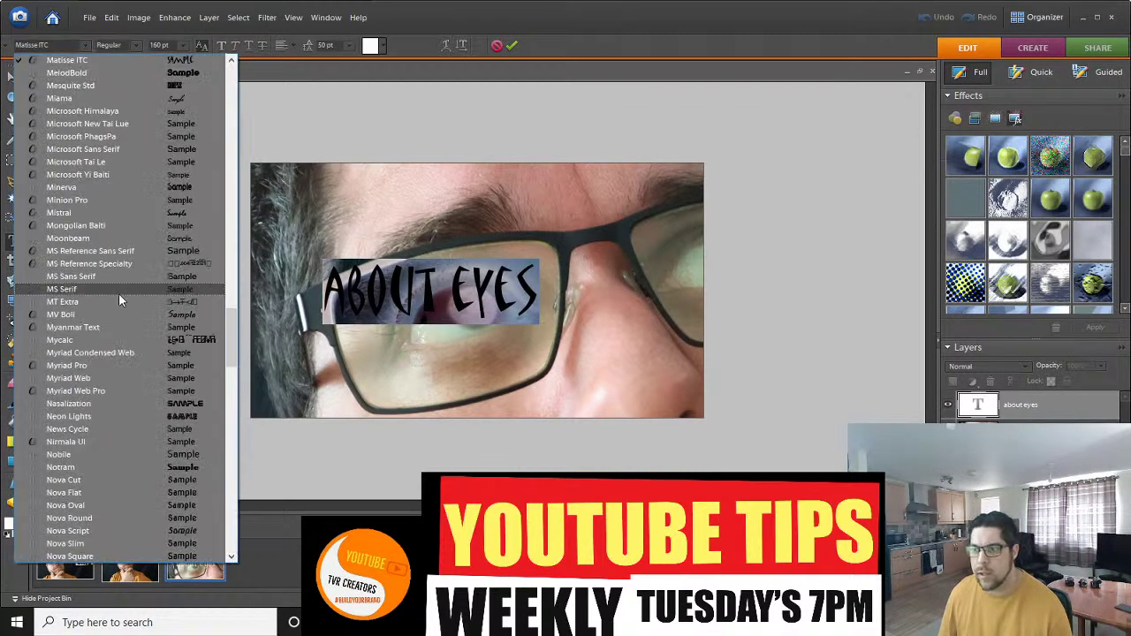
pyautogui.moveTo(231, 362); pyautogui.dragTo(233, 399)
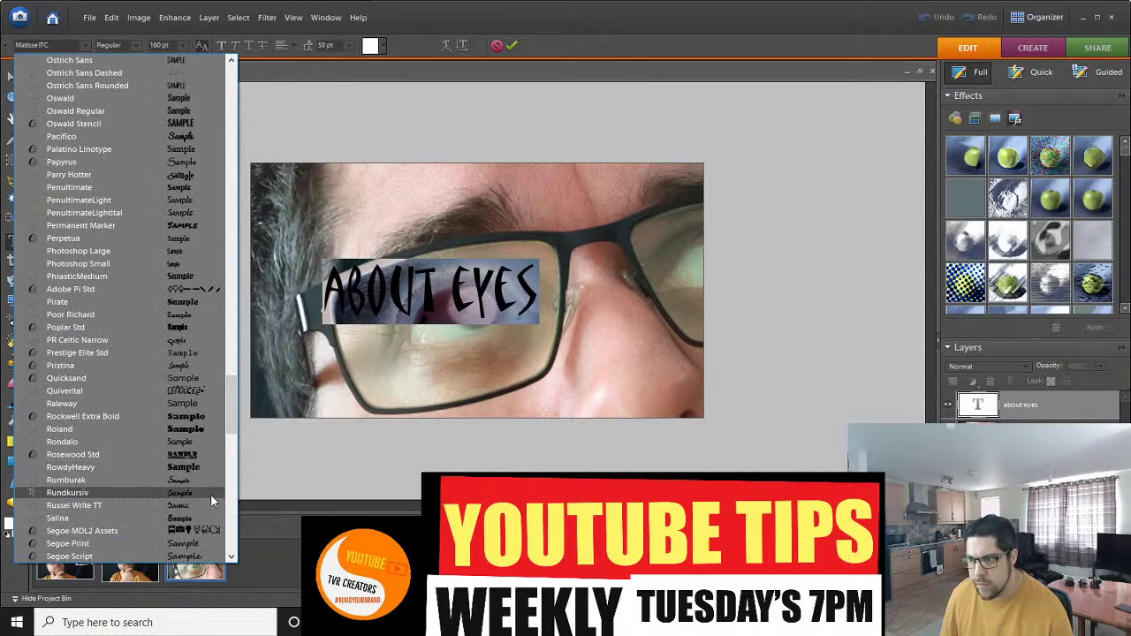
pyautogui.click(197, 555)
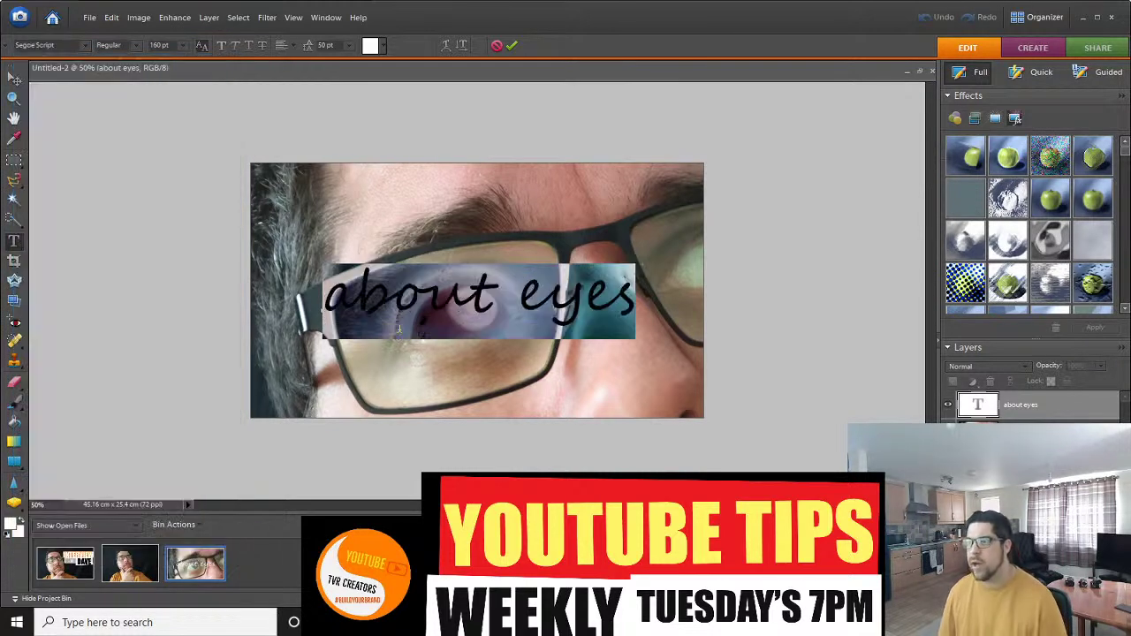
# Set the line spacing of the whole "about eyes" text to 10 pt.
pyautogui.click(428, 311)
pyautogui.hotkey('ctrl', 'a')
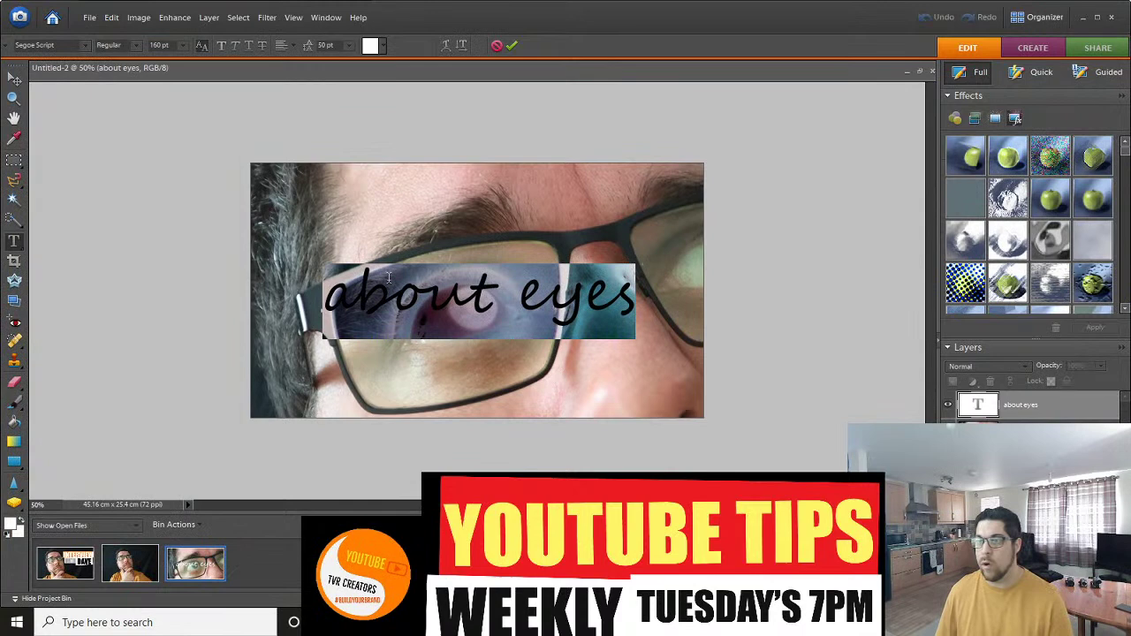
pyautogui.click(309, 46)
pyautogui.write('10')
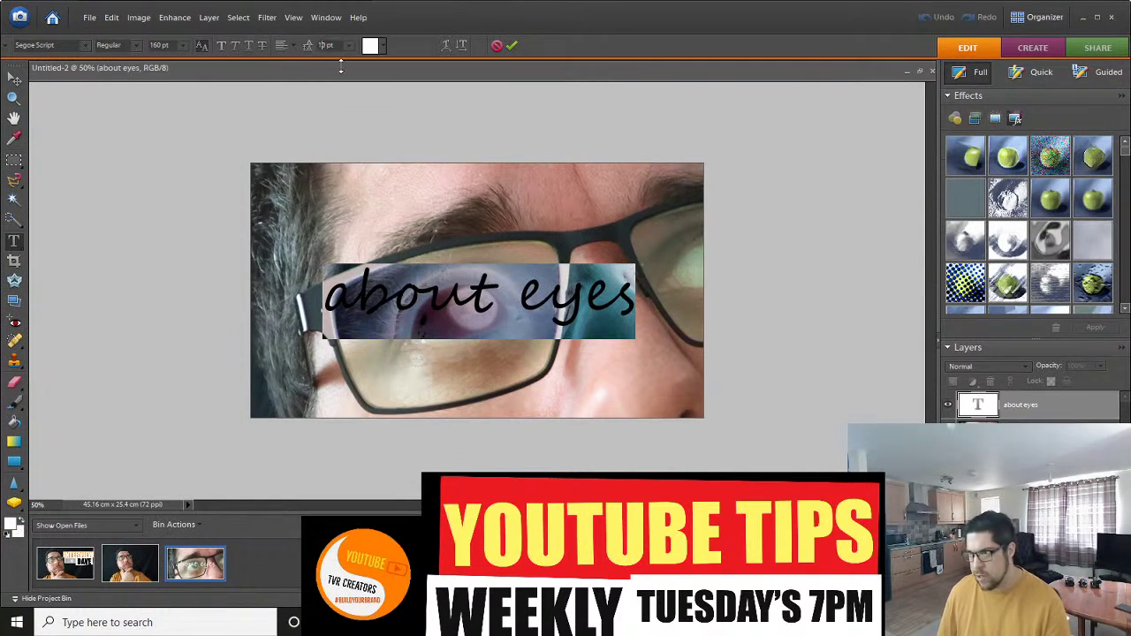
pyautogui.press('Return')
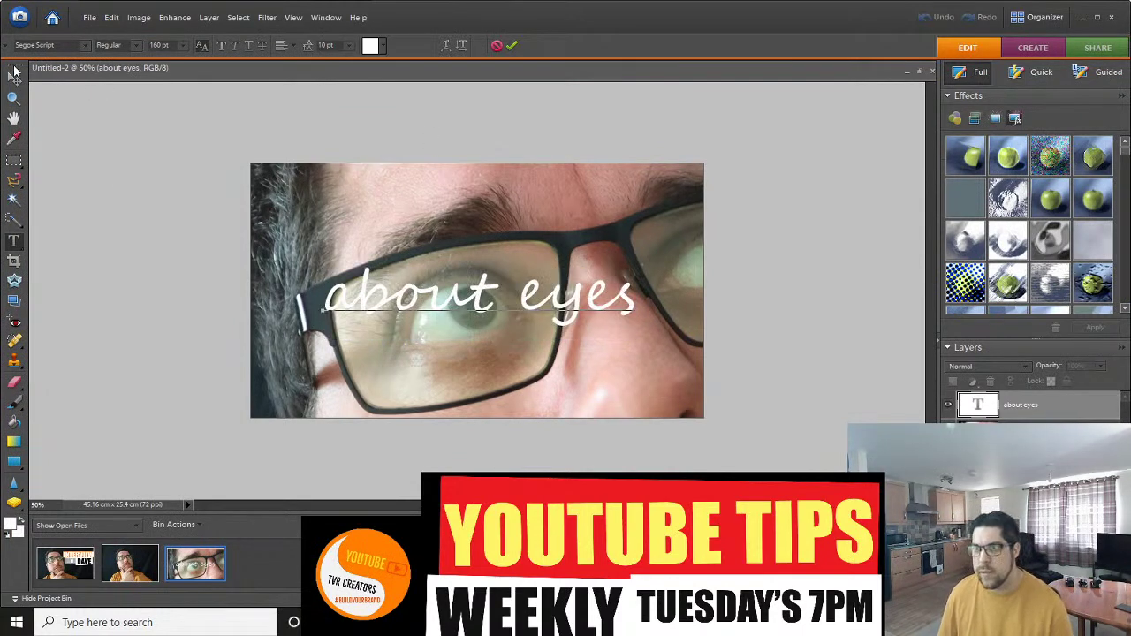
# Scale the "about eyes" text down to about 70 pt and place it over the eye inside the glasses lens.
pyautogui.click(359, 311)
pyautogui.moveTo(323, 264); pyautogui.dragTo(473, 322)
pyautogui.click(589, 345)
pyautogui.moveTo(556, 325); pyautogui.dragTo(476, 307)
pyautogui.click(504, 257)
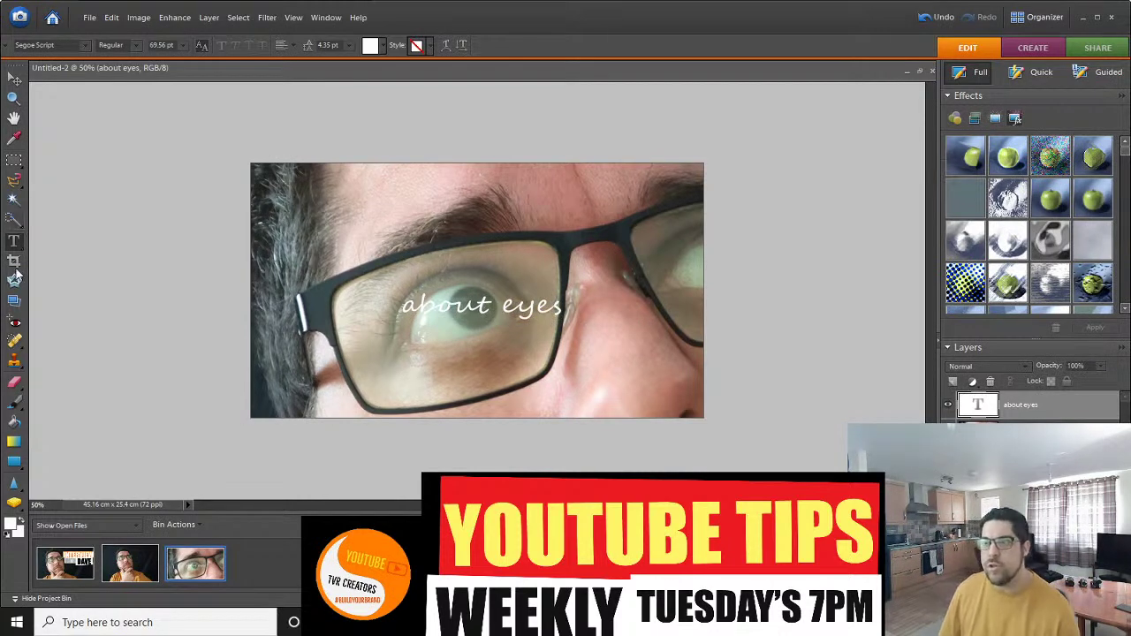
# Examine the smaller "about eyes" text at 16.7% zoom and compare it with the "INTERVIEW WITH DAVE" thumbnail.
pyautogui.click(14, 99)
pyautogui.keyDown('alt'); pyautogui.click(398, 226); pyautogui.keyUp('alt')
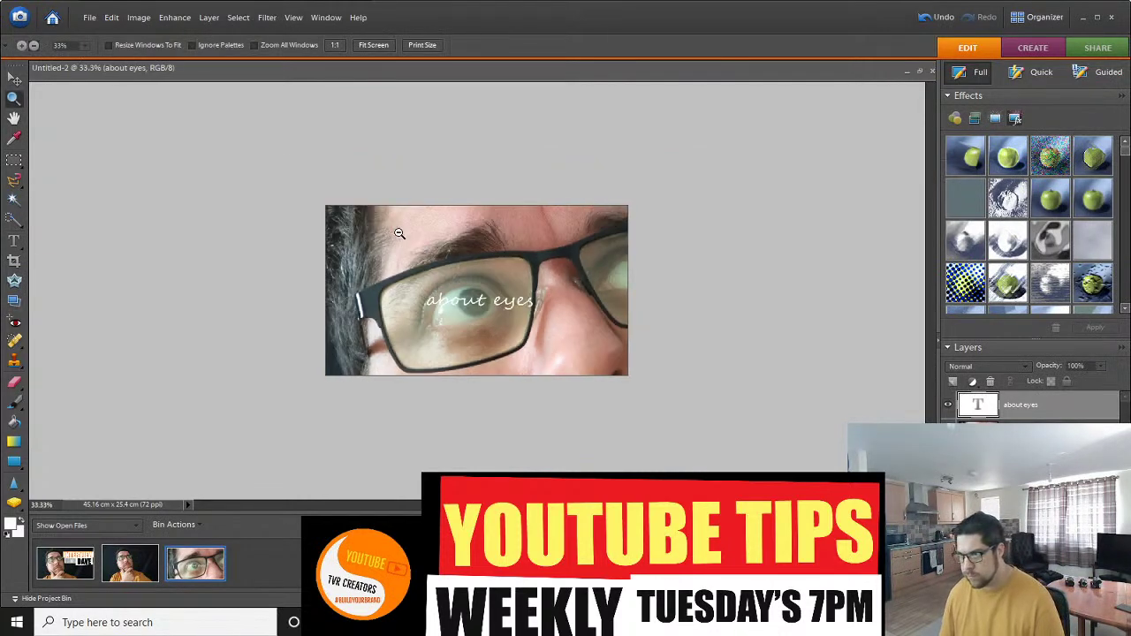
pyautogui.keyDown('alt'); pyautogui.click(426, 252); pyautogui.keyUp('alt')
pyautogui.keyDown('alt'); pyautogui.click(428, 252); pyautogui.keyUp('alt')
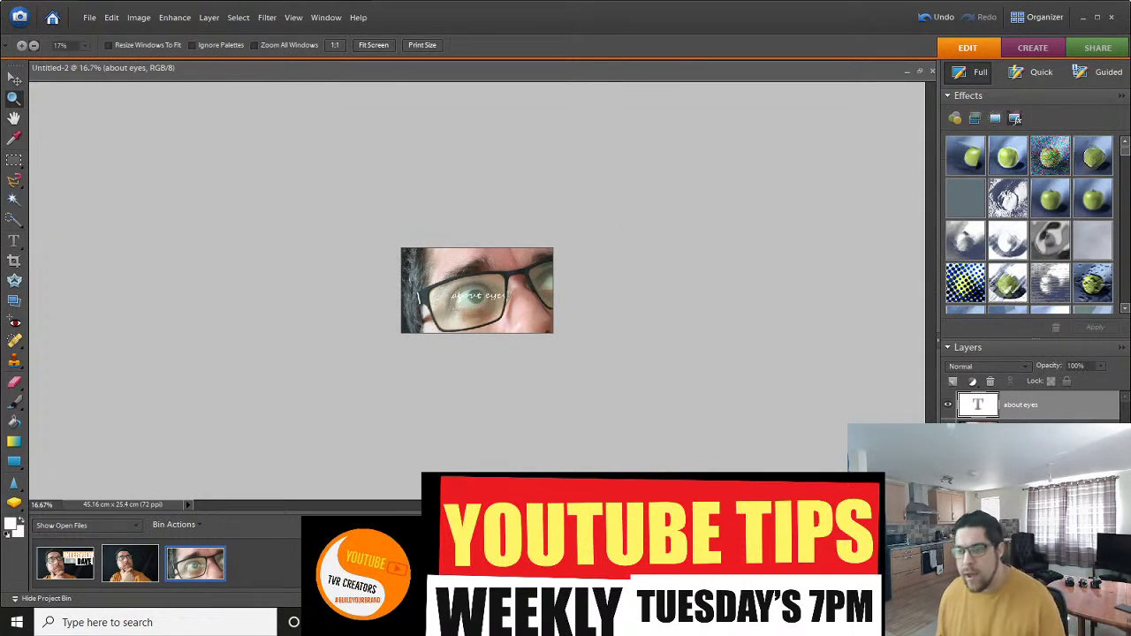
pyautogui.click(76, 575)
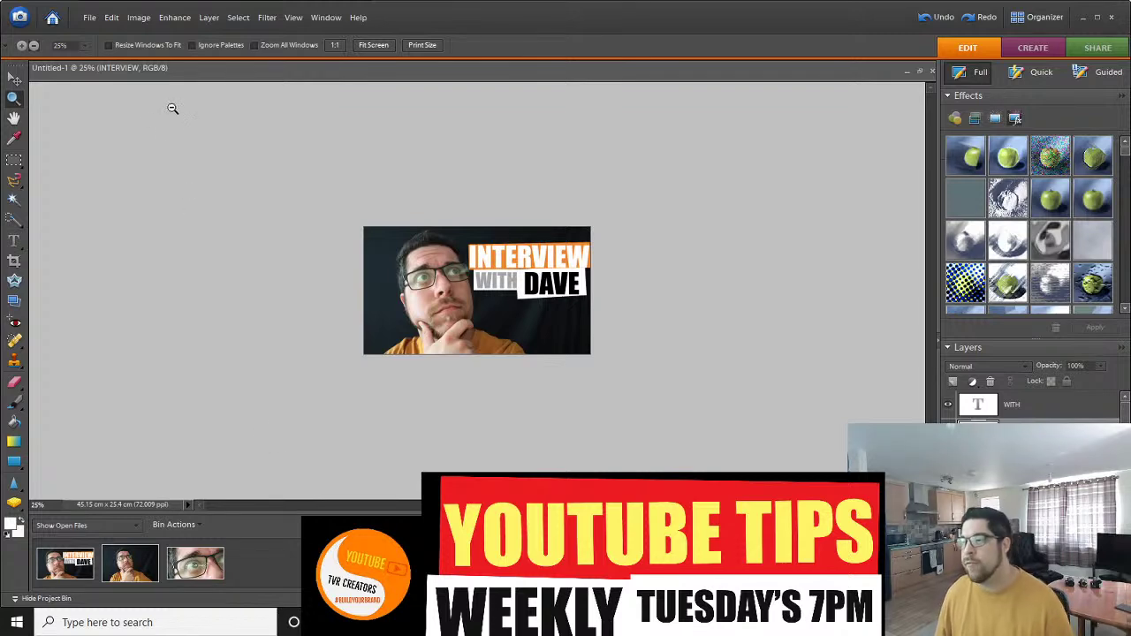
pyautogui.hotkey('alt', 'Tab')
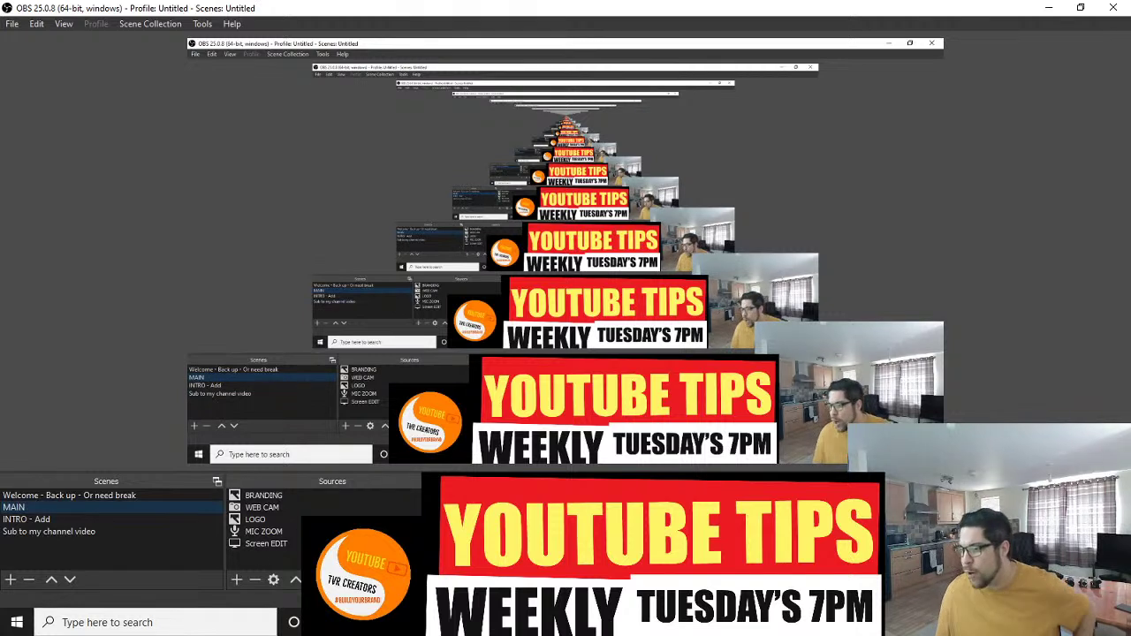
pyautogui.hotkey('alt', 'Tab')
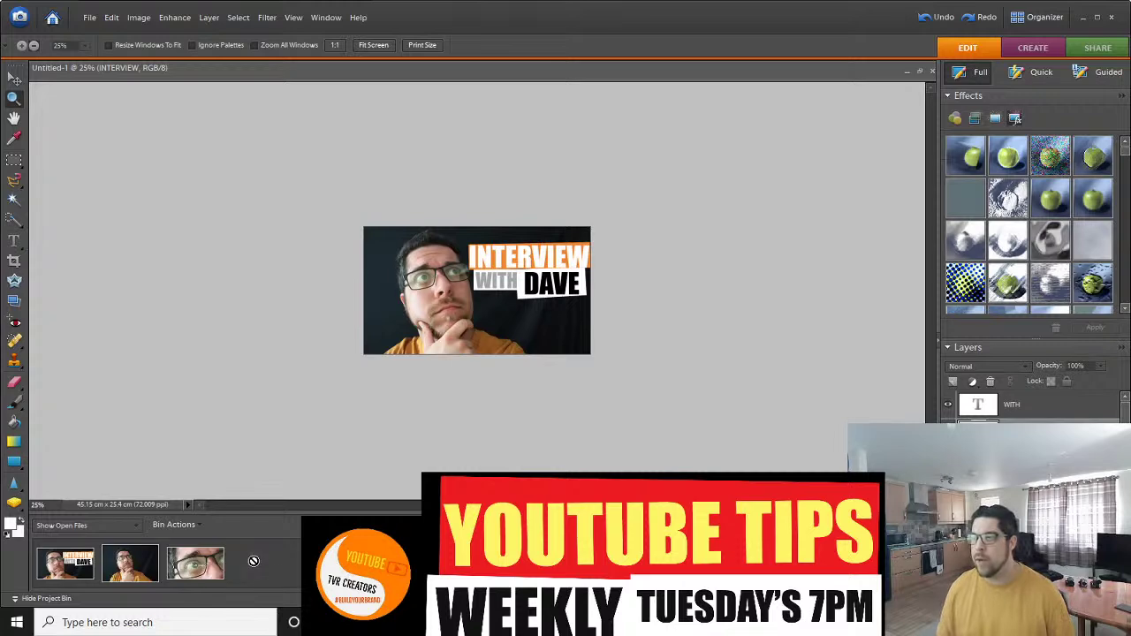
# Create a new blank document 1280 pixels wide and 720 pixels high, at 72 pixels/inch with a white background.
pyautogui.click(90, 17)
pyautogui.moveTo(104, 36)
pyautogui.click(89, 17)
pyautogui.click(89, 17)
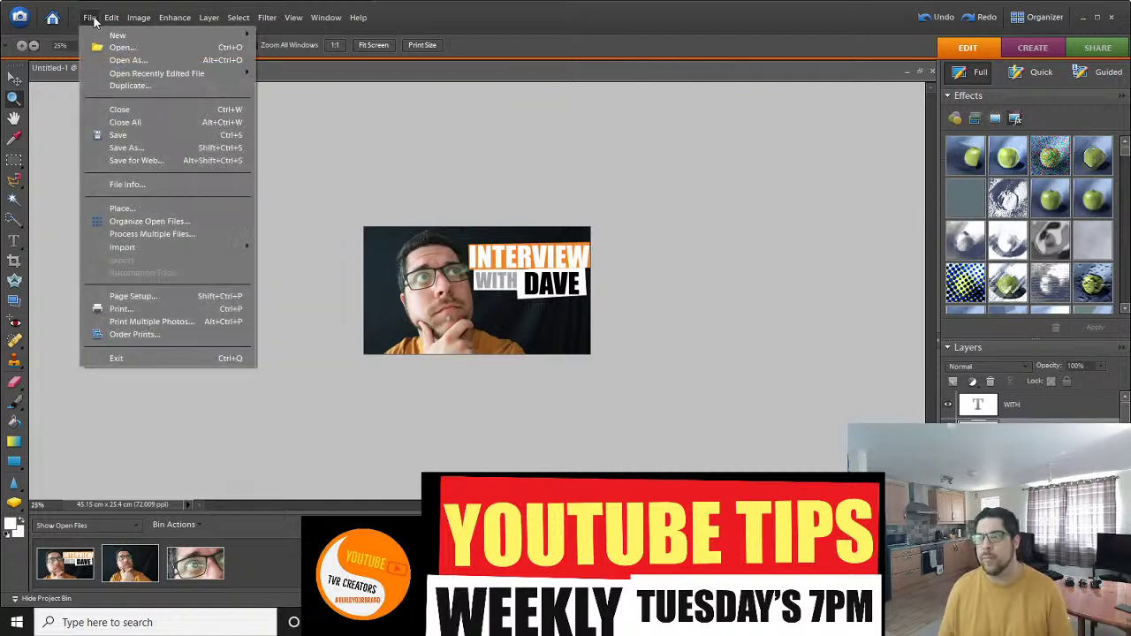
pyautogui.moveTo(133, 37)
pyautogui.click(274, 36)
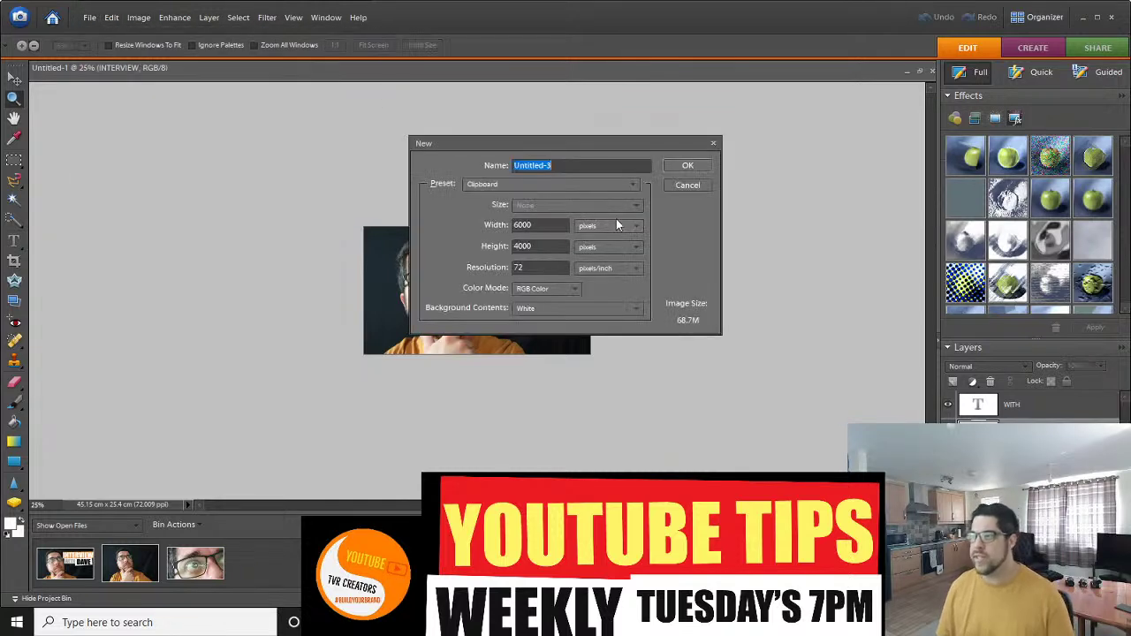
pyautogui.doubleClick(531, 225)
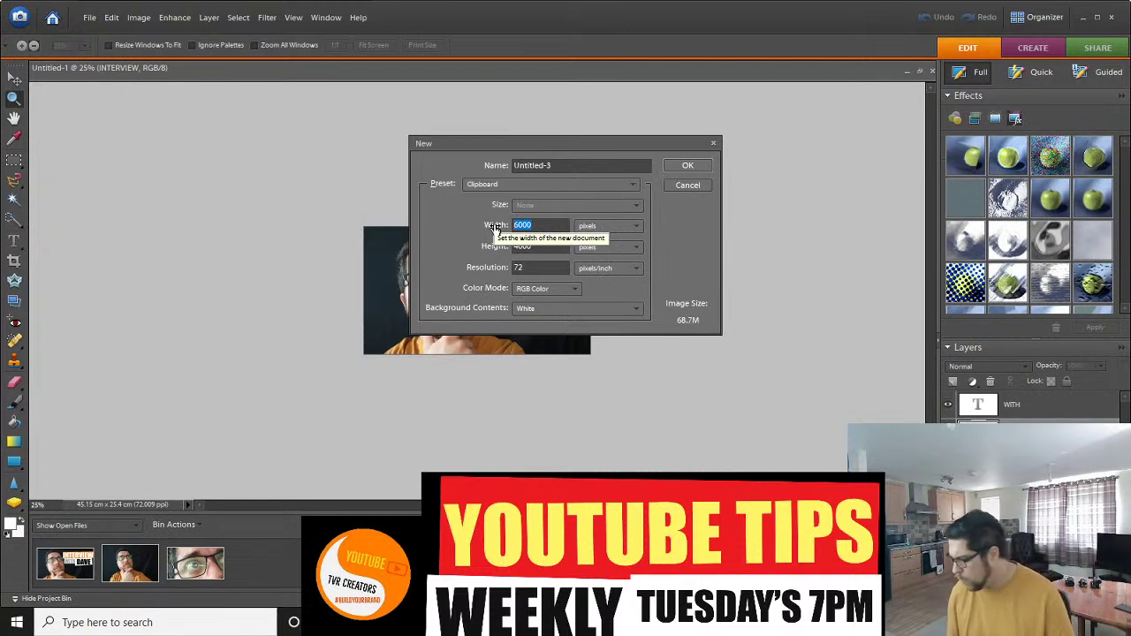
pyautogui.write('1280')
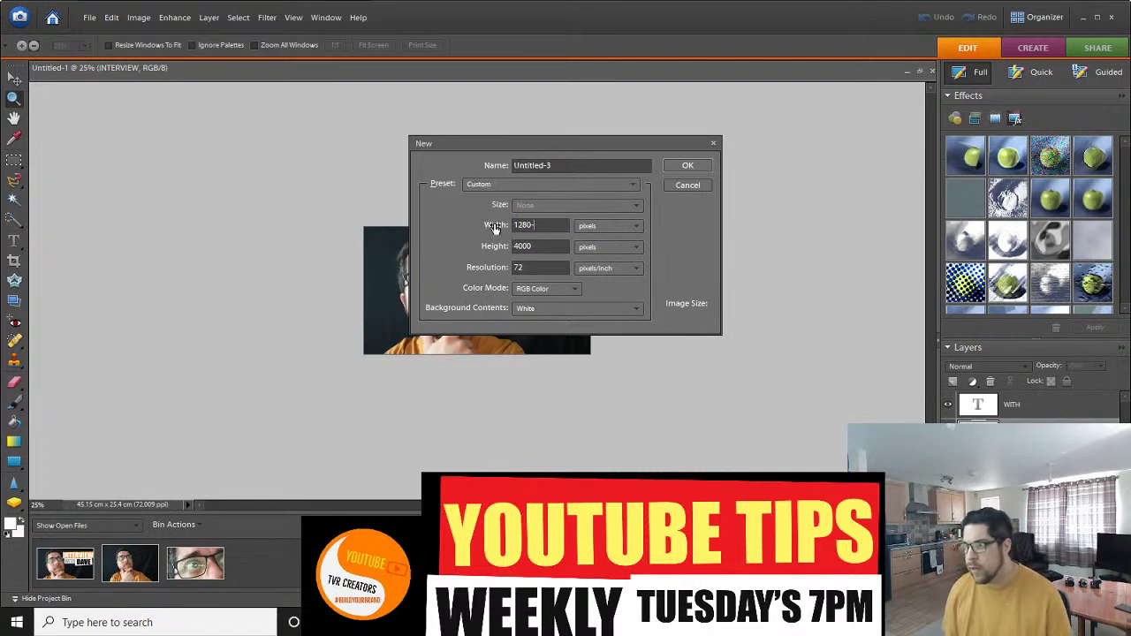
pyautogui.press('Tab')
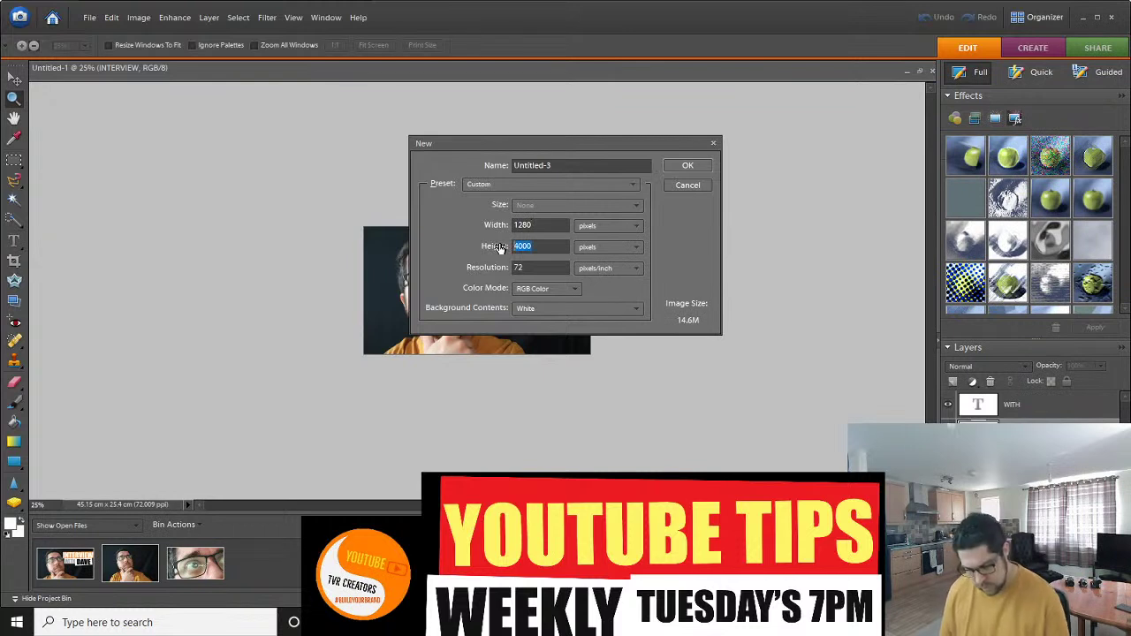
pyautogui.write('720')
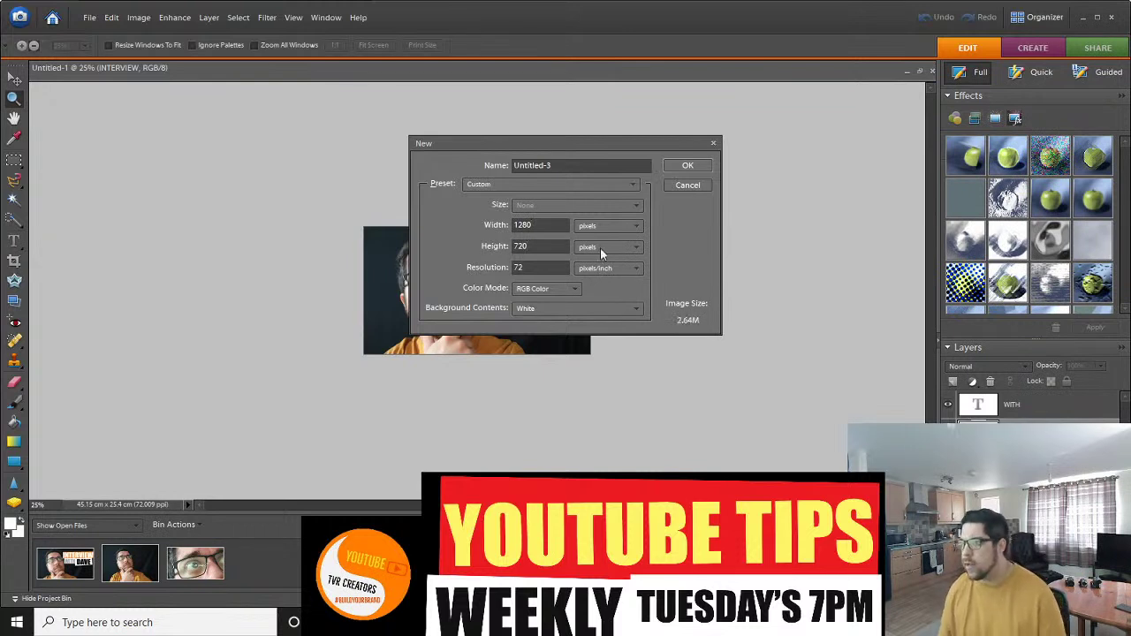
pyautogui.click(688, 167)
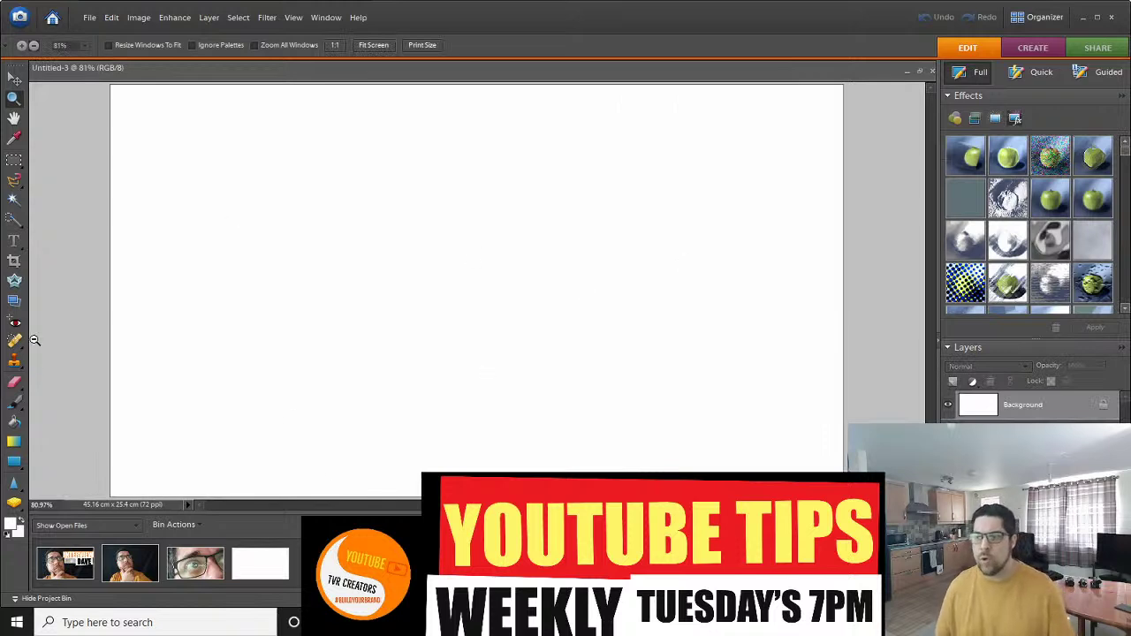
# Draw a large rectangle over most of the blank canvas and fill it with orange.
pyautogui.click(20, 460)
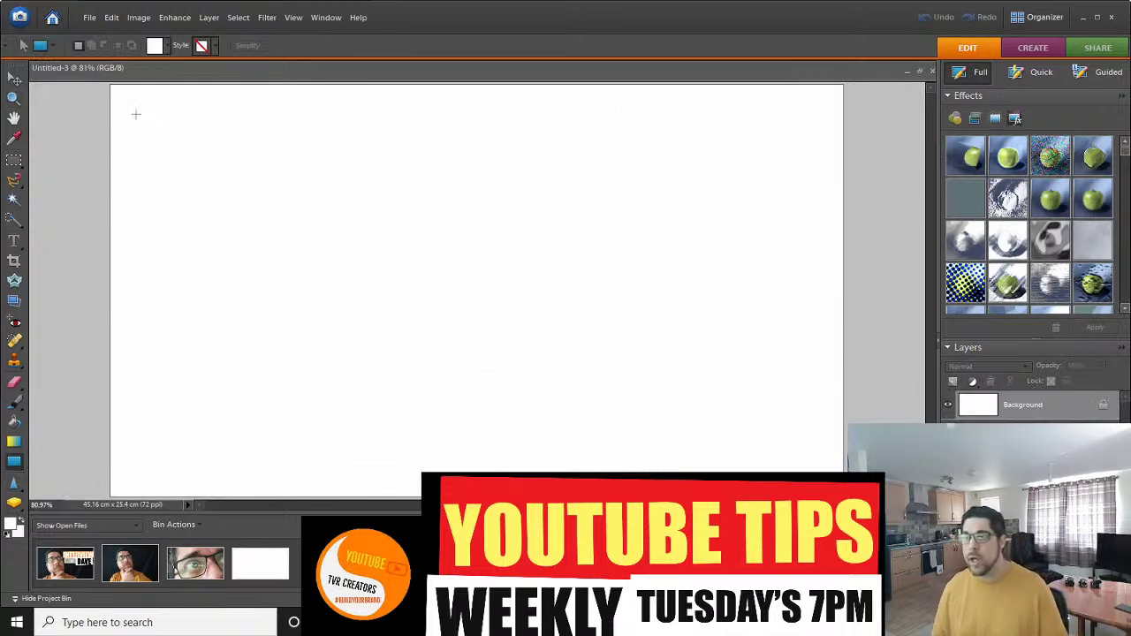
pyautogui.moveTo(131, 109); pyautogui.dragTo(798, 449)
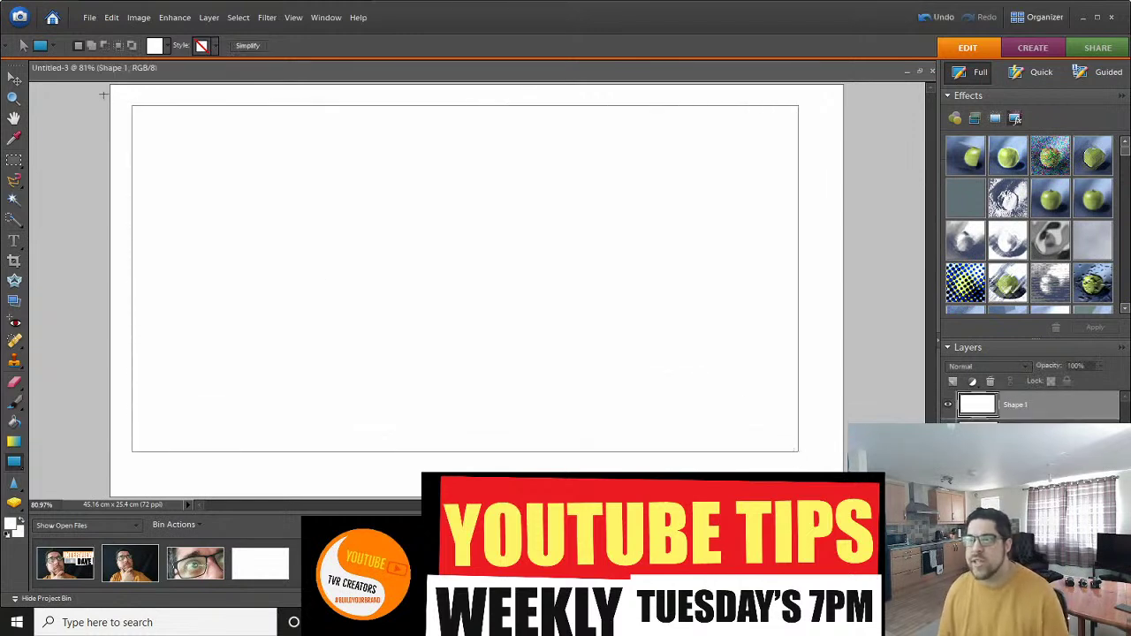
pyautogui.click(167, 47)
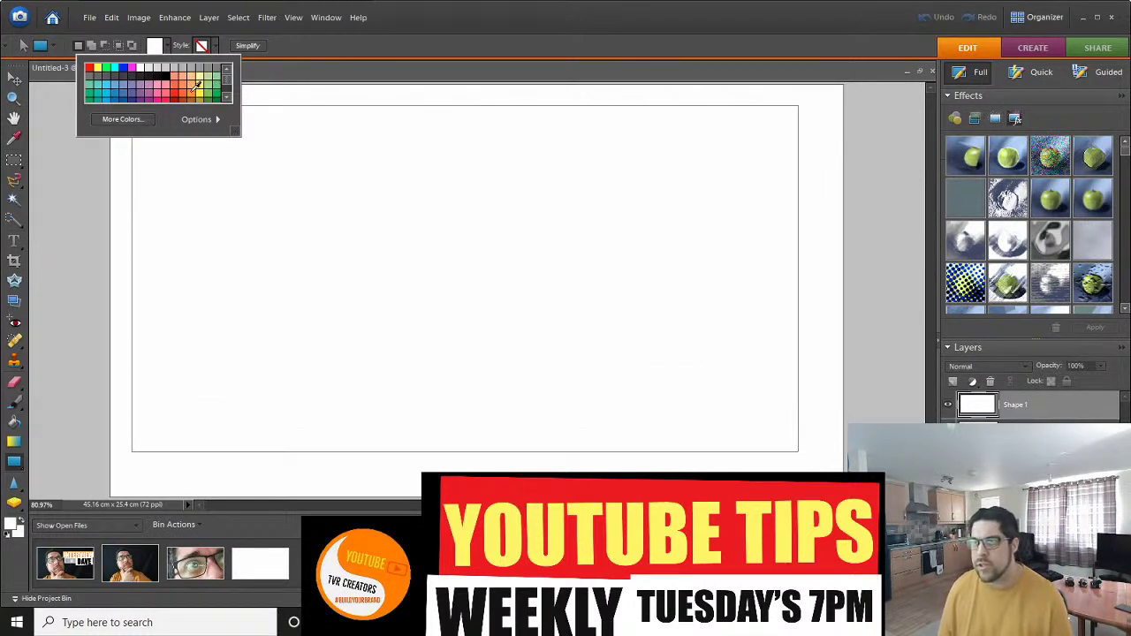
pyautogui.click(198, 86)
# Stretch the orange rectangle to all four canvas edges so it fills the whole background, and apply the transformation.
pyautogui.click(13, 77)
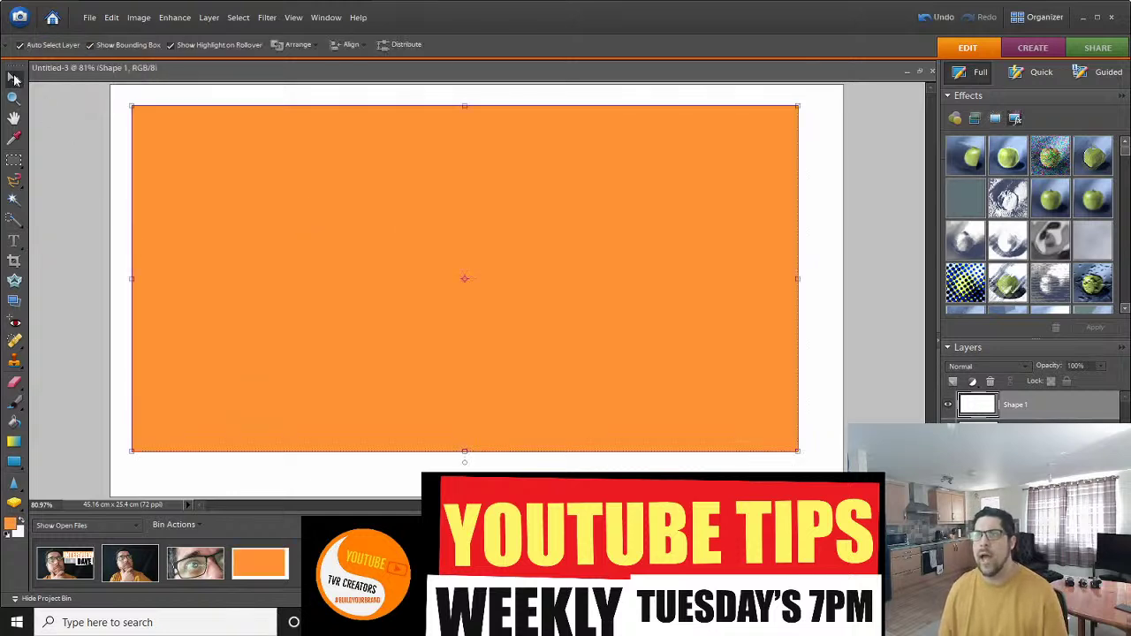
pyautogui.moveTo(133, 279); pyautogui.dragTo(109, 279)
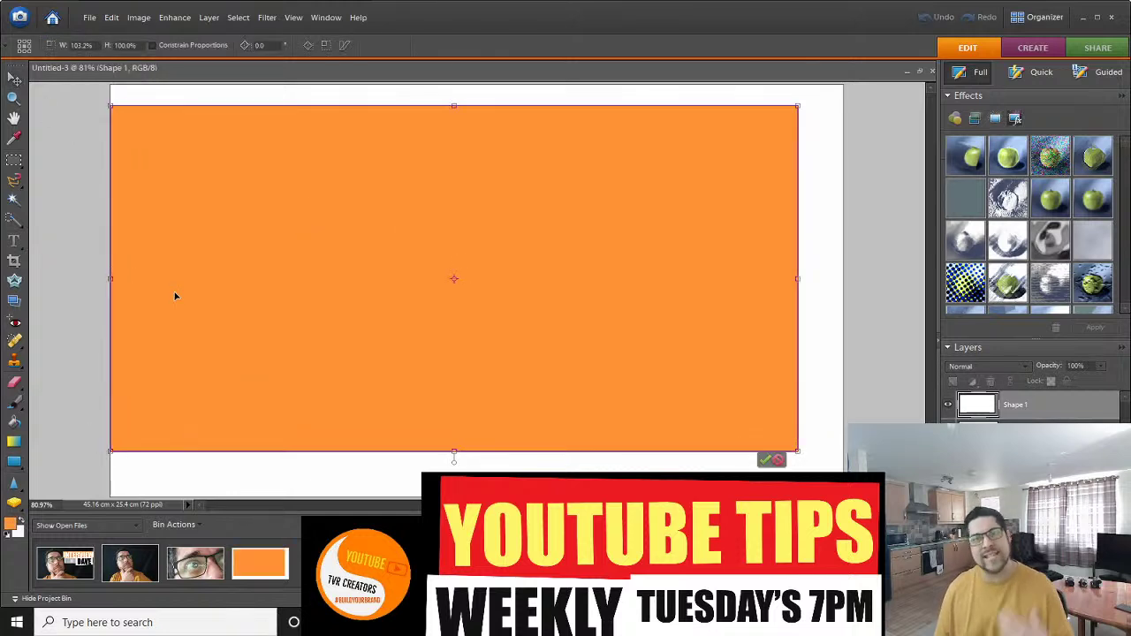
pyautogui.moveTo(455, 453); pyautogui.dragTo(454, 496)
pyautogui.moveTo(797, 303); pyautogui.dragTo(844, 302)
pyautogui.moveTo(476, 107); pyautogui.dragTo(475, 85)
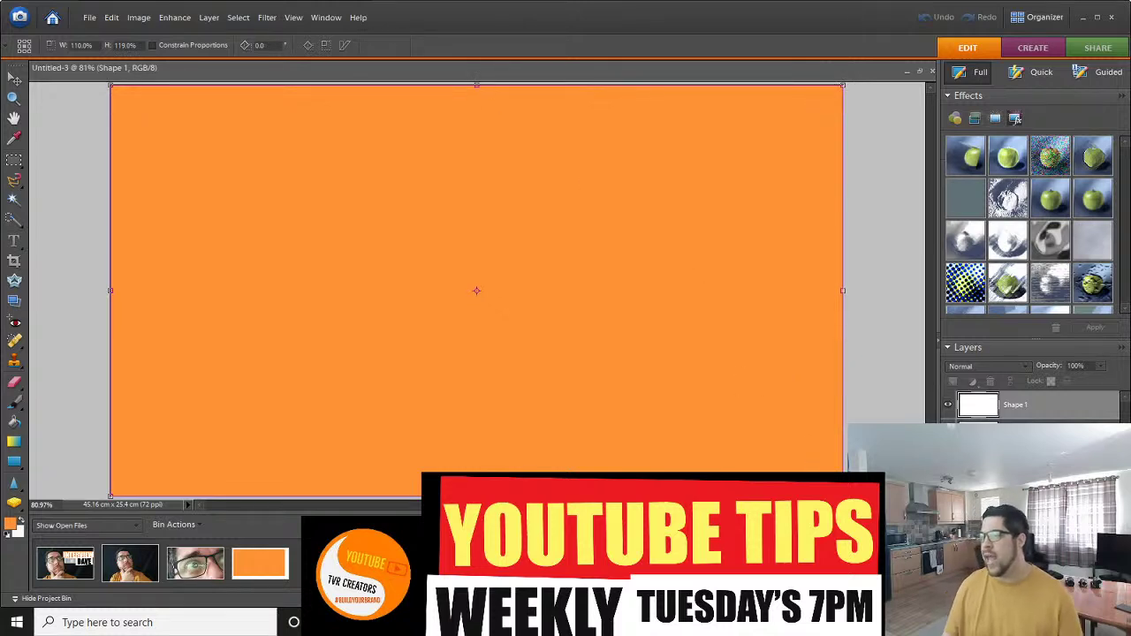
pyautogui.press('Return')
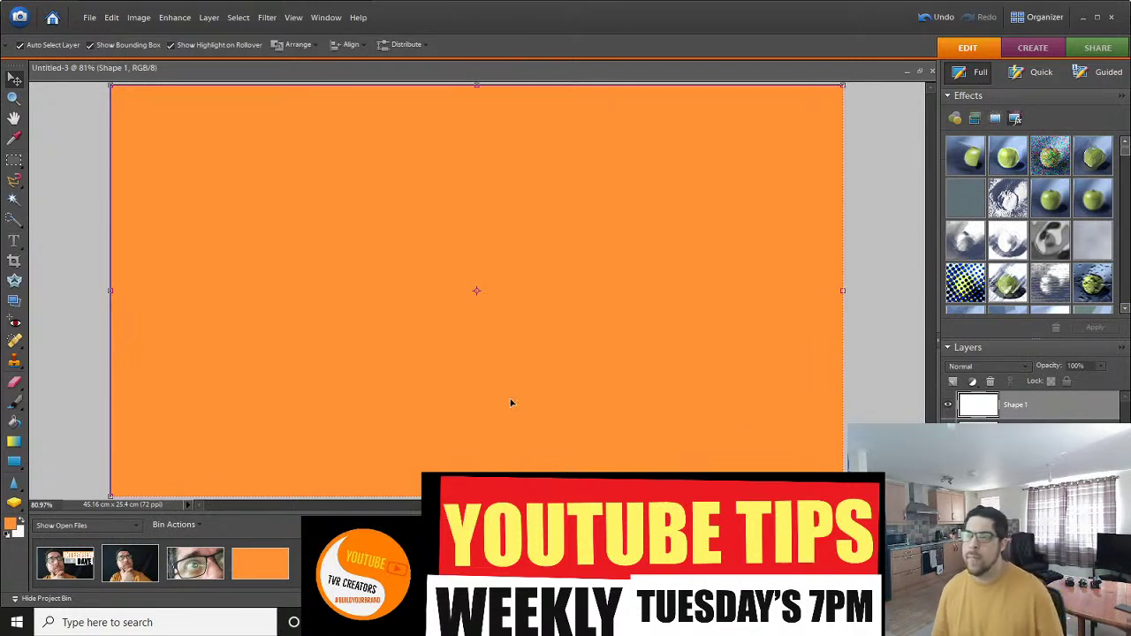
pyautogui.click(66, 284)
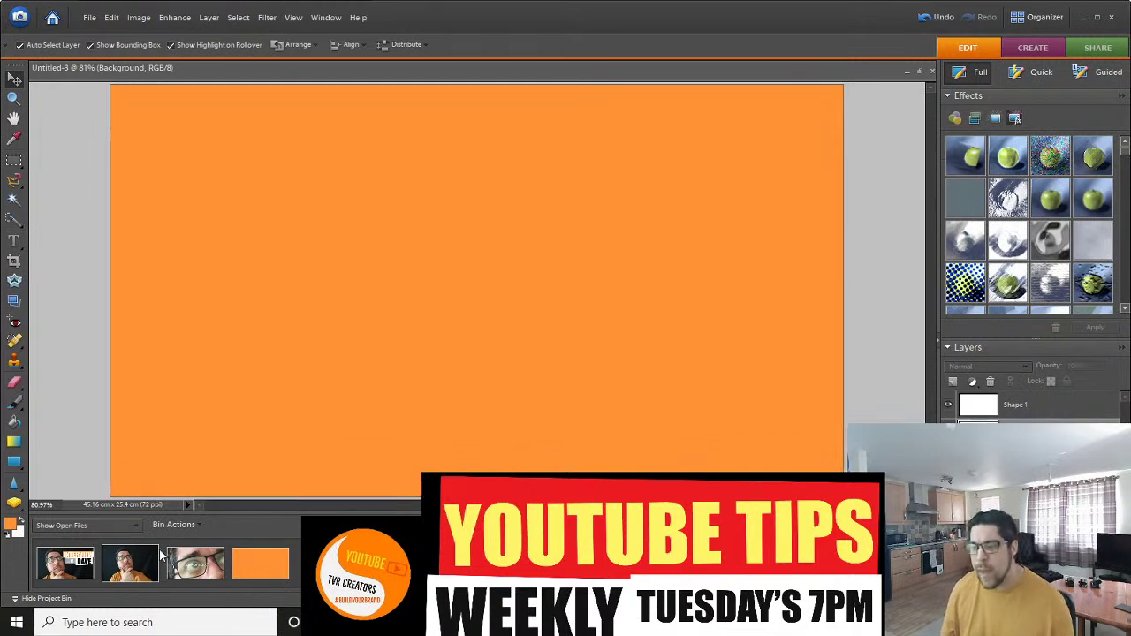
# Bring up the IMG_0952.JPG portrait and undo its whole-image selection.
pyautogui.click(147, 573)
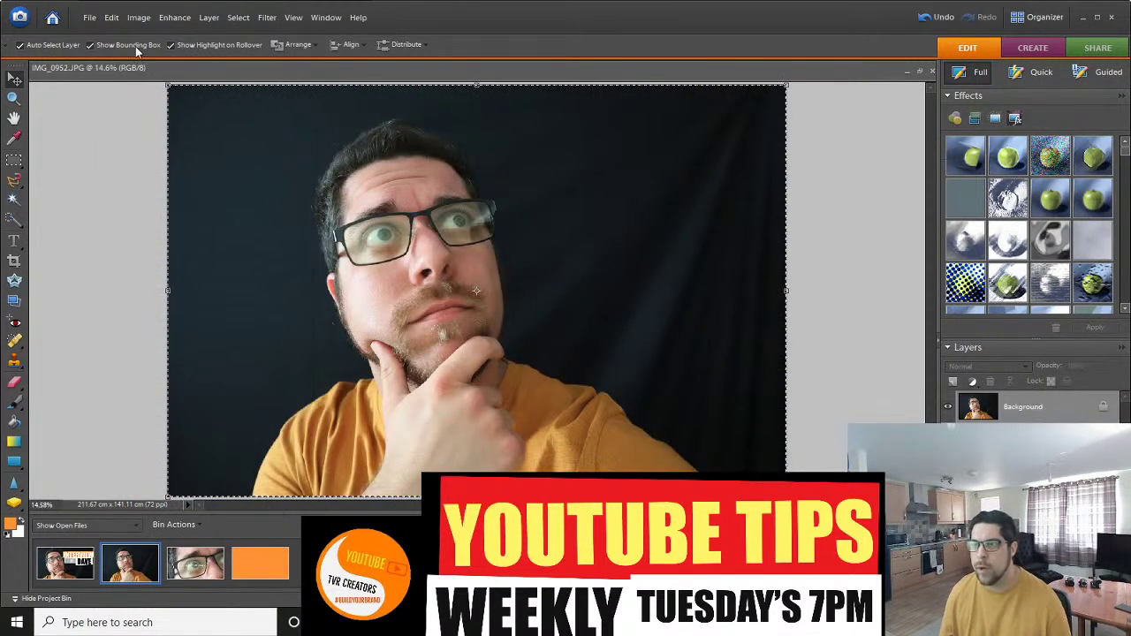
pyautogui.click(111, 18)
pyautogui.click(123, 34)
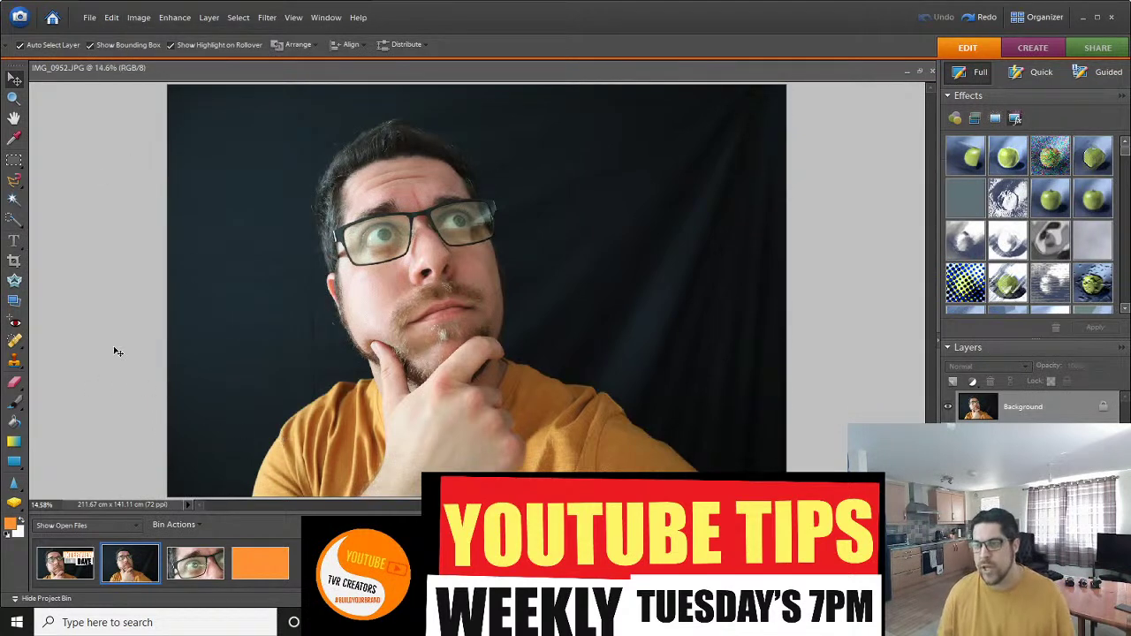
# Paint a near-white (fcfbfa) outline around the man's head and shoulders with the 75 px brush at 100% opacity.
pyautogui.click(15, 402)
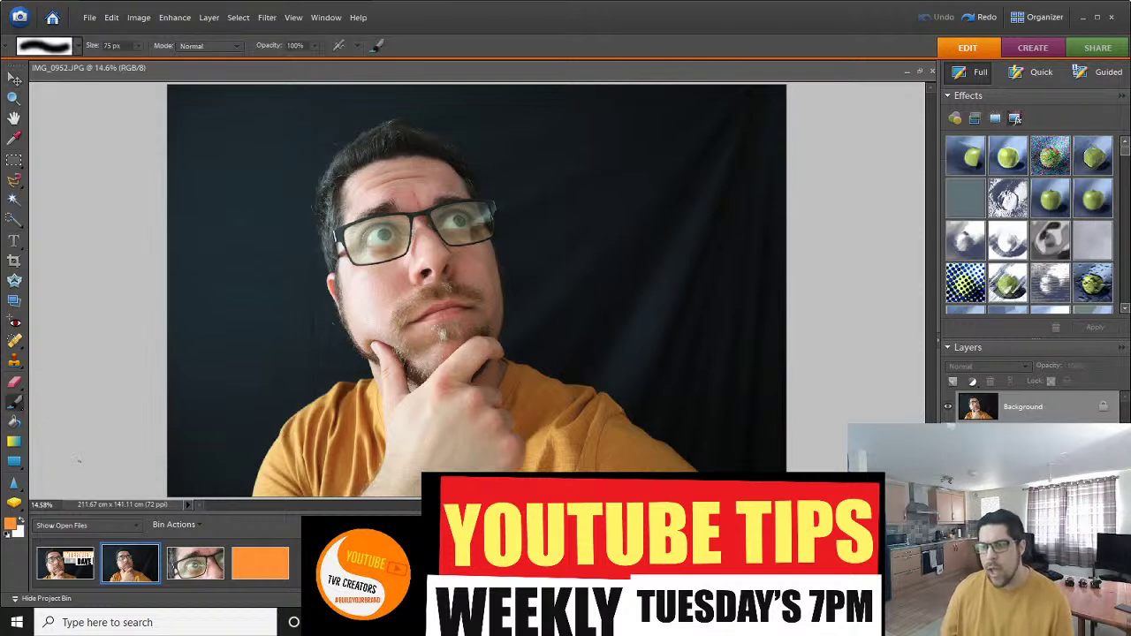
pyautogui.click(11, 524)
pyautogui.click(400, 181)
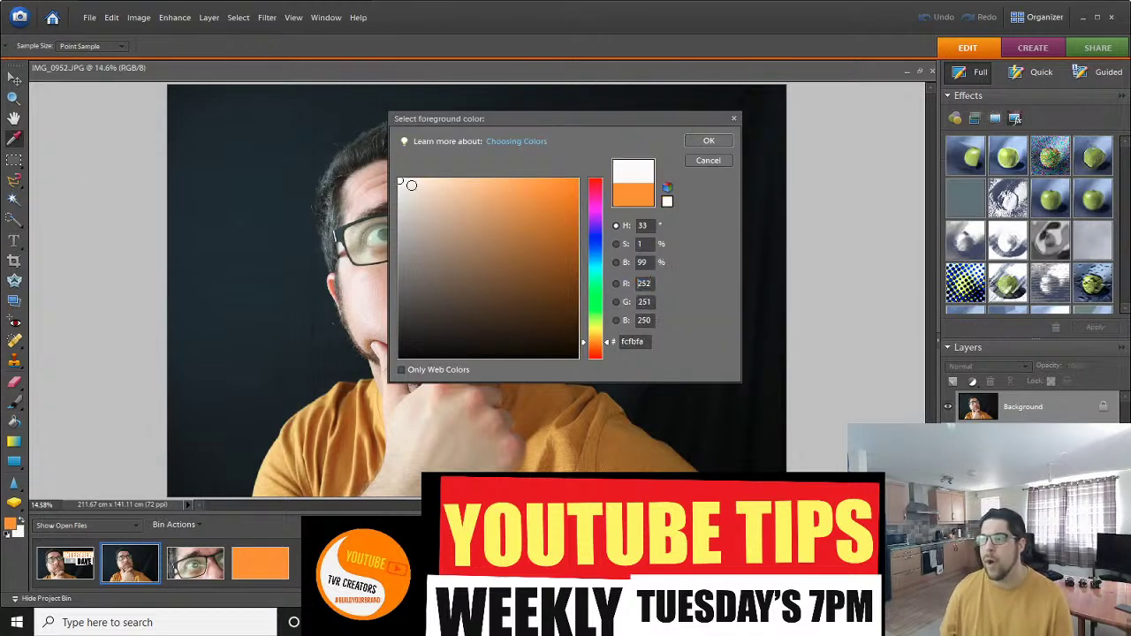
pyautogui.click(708, 141)
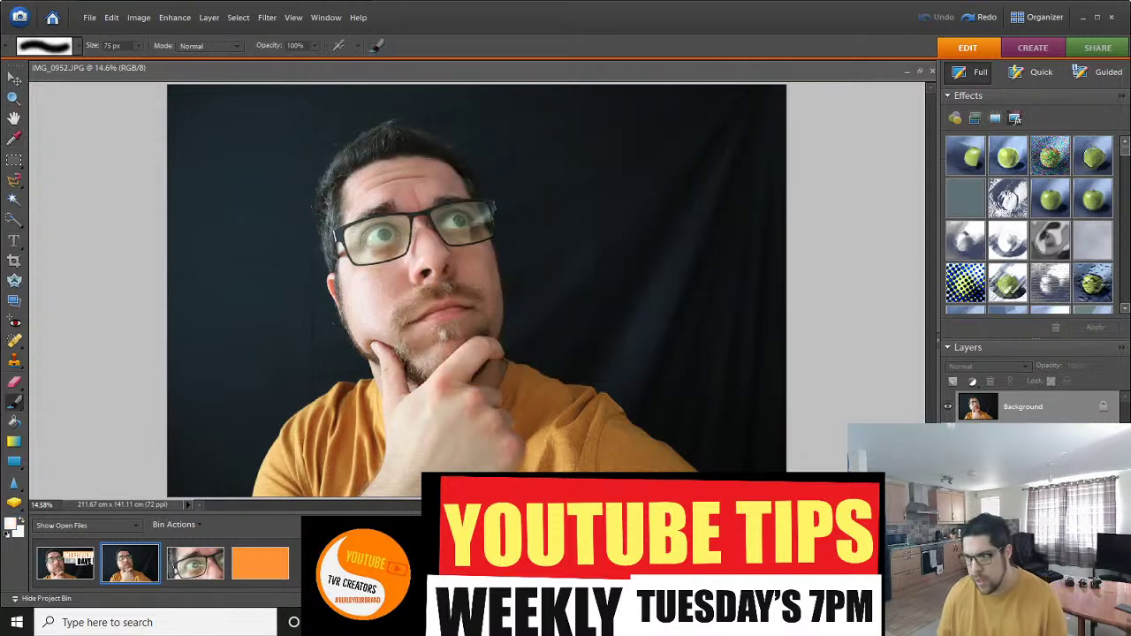
pyautogui.moveTo(250, 497)
pyautogui.mouseDown()
pyautogui.moveTo(292, 412)
pyautogui.moveTo(363, 377)
pyautogui.moveTo(364, 357)
pyautogui.mouseUp()
pyautogui.moveTo(343, 329)
pyautogui.mouseDown()
pyautogui.moveTo(323, 288)
pyautogui.moveTo(316, 186)
pyautogui.moveTo(364, 131)
pyautogui.moveTo(392, 120)
pyautogui.moveTo(440, 136)
pyautogui.moveTo(483, 174)
pyautogui.moveTo(505, 290)
pyautogui.moveTo(499, 348)
pyautogui.moveTo(622, 410)
pyautogui.moveTo(643, 431)
pyautogui.moveTo(645, 468)
pyautogui.mouseUp()
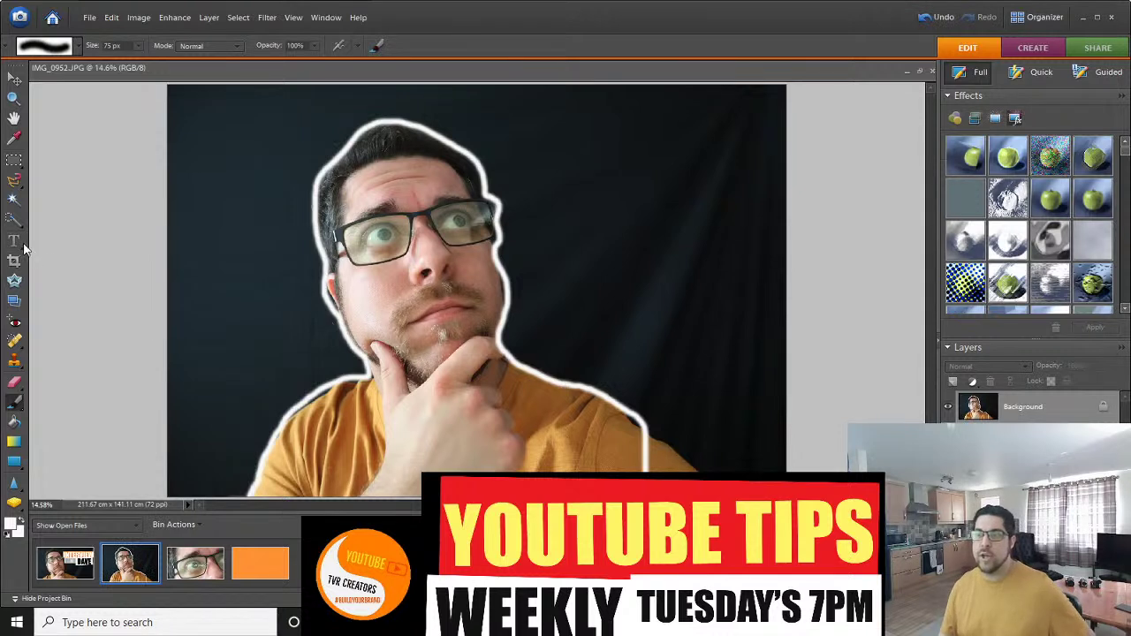
# Select the man together with his white outline using Quick Selection, and copy him into the orange Untitled-3 thumbnail.
pyautogui.click(13, 219)
pyautogui.moveTo(393, 362)
pyautogui.mouseDown()
pyautogui.moveTo(398, 407)
pyautogui.moveTo(478, 265)
pyautogui.moveTo(343, 238)
pyautogui.moveTo(347, 212)
pyautogui.moveTo(397, 247)
pyautogui.mouseUp()
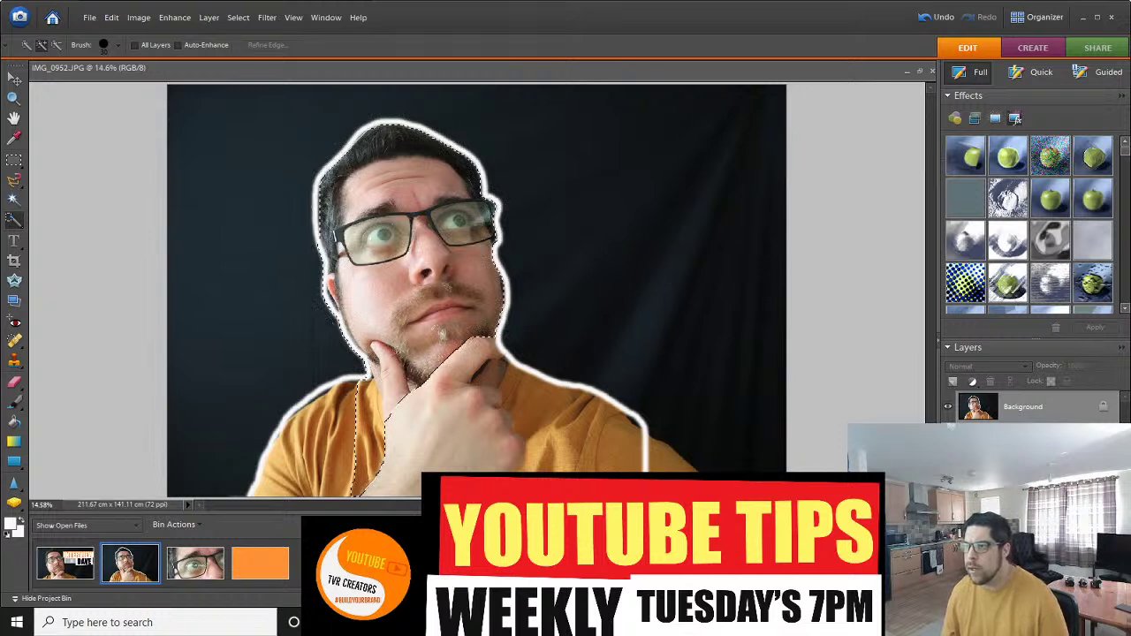
pyautogui.moveTo(489, 380); pyautogui.dragTo(442, 334)
pyautogui.moveTo(341, 406); pyautogui.dragTo(274, 459)
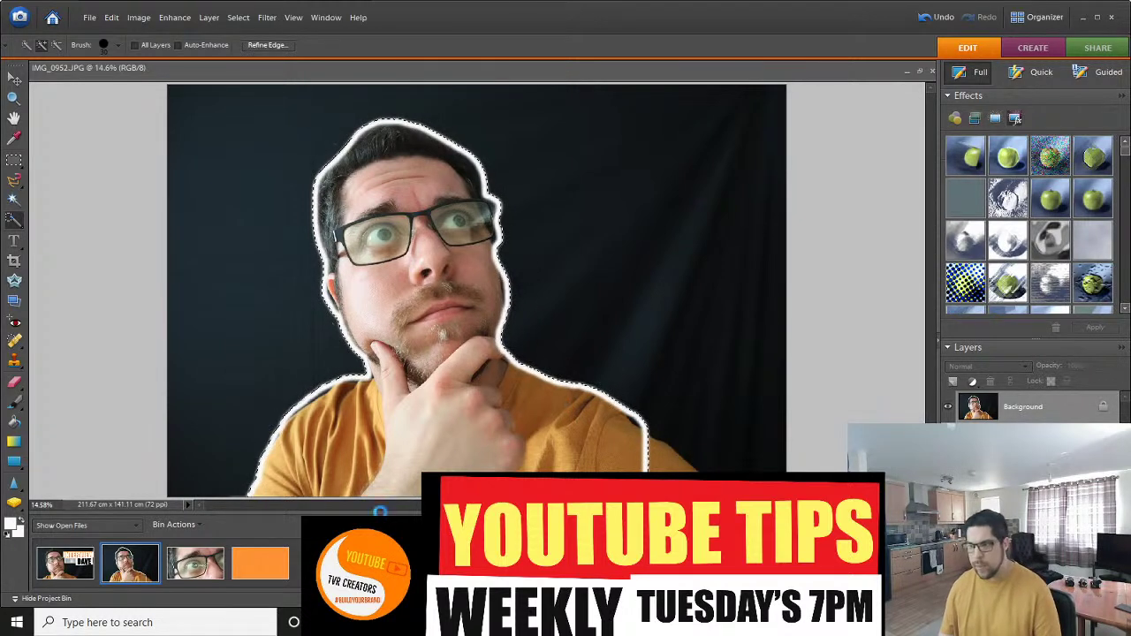
pyautogui.click(280, 572)
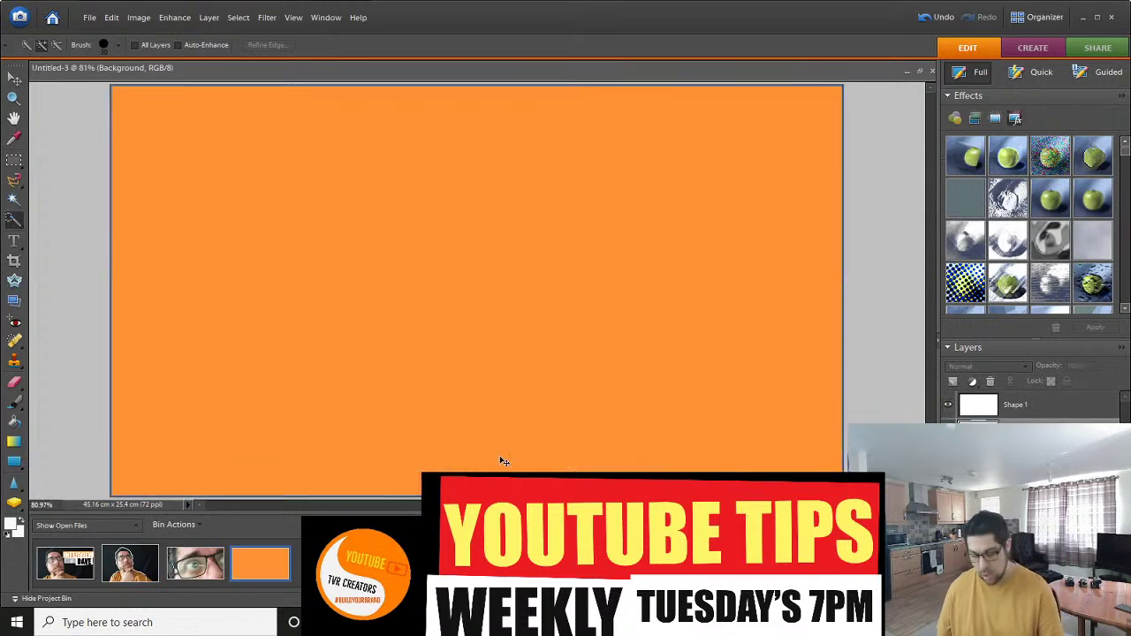
pyautogui.hotkey('ctrl', 'v')
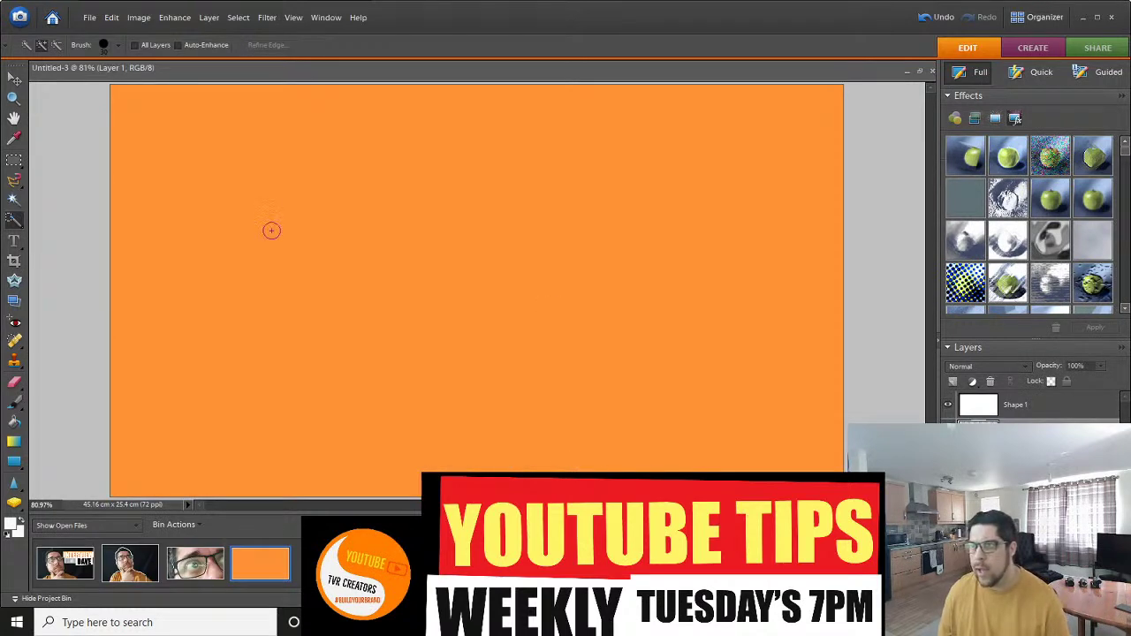
# Scale the pasted portrait layer down to about 21% and place it in the left half of the orange canvas.
pyautogui.click(14, 78)
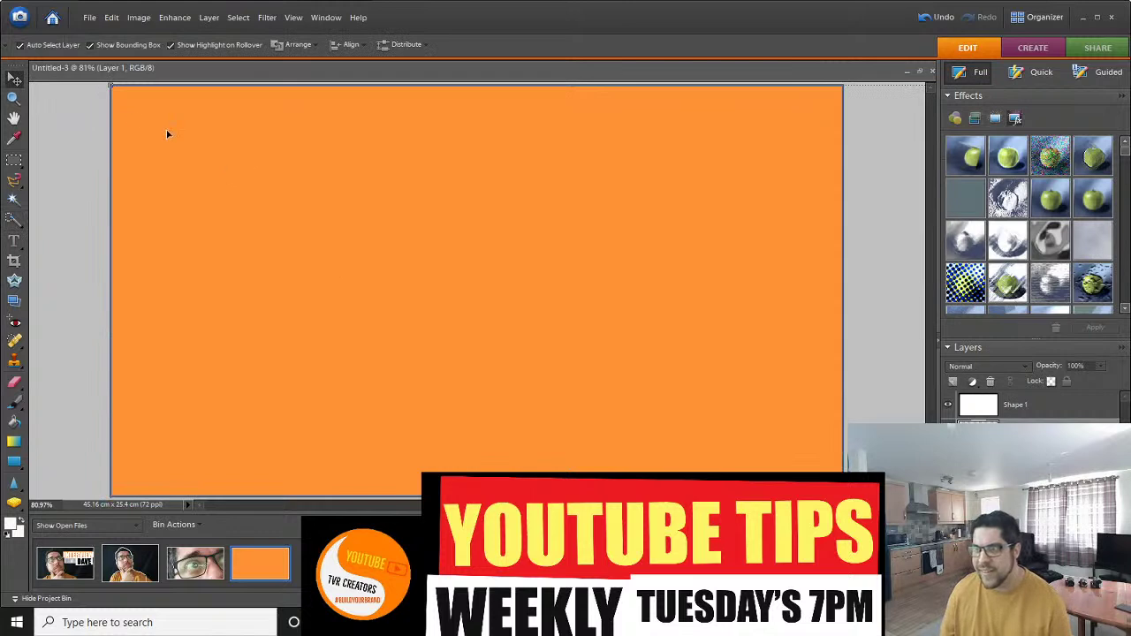
pyautogui.moveTo(112, 86); pyautogui.dragTo(300, 235)
pyautogui.moveTo(174, 158); pyautogui.dragTo(153, 149)
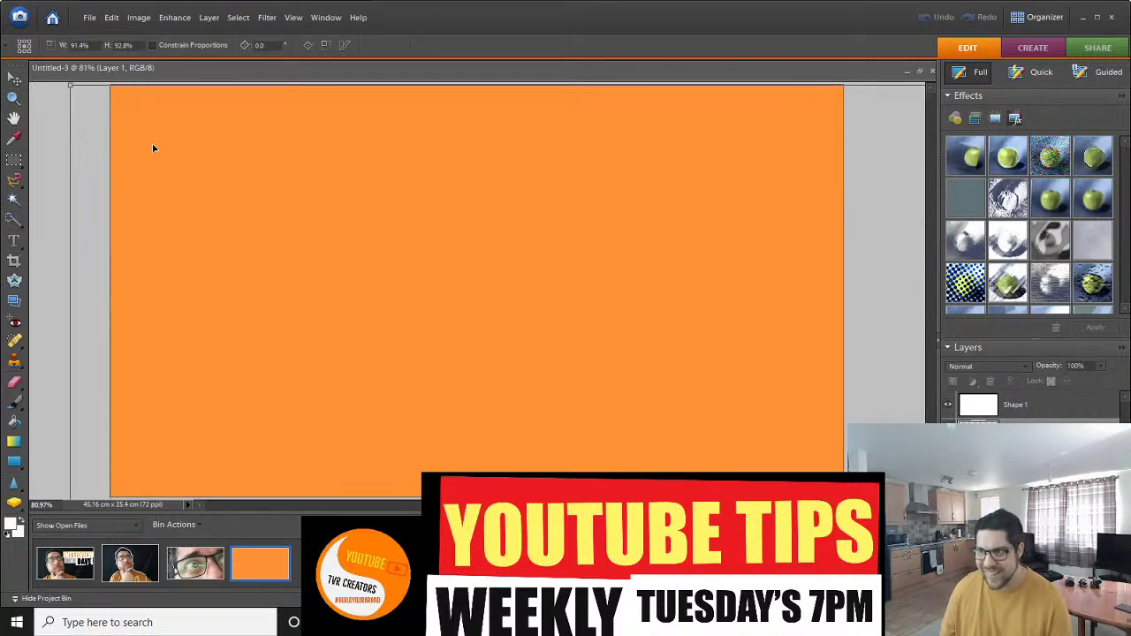
pyautogui.moveTo(74, 91); pyautogui.dragTo(300, 317)
pyautogui.moveTo(351, 371); pyautogui.dragTo(140, 171)
pyautogui.moveTo(78, 124); pyautogui.dragTo(289, 312)
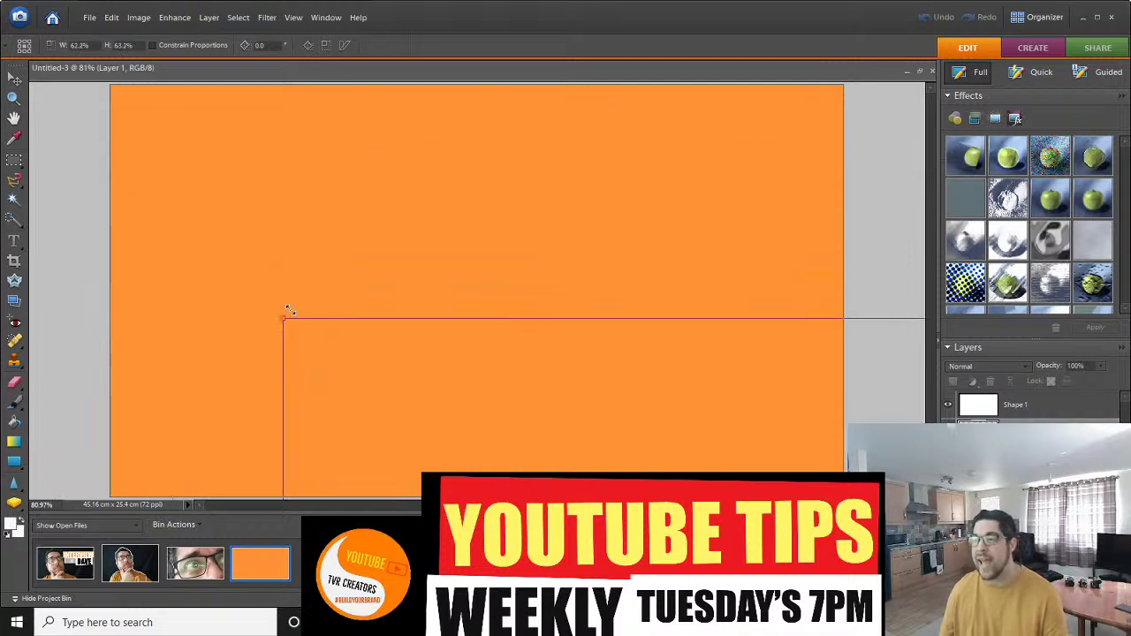
pyautogui.moveTo(359, 386); pyautogui.dragTo(129, 143)
pyautogui.moveTo(76, 107); pyautogui.dragTo(285, 291)
pyautogui.moveTo(356, 374); pyautogui.dragTo(141, 177)
pyautogui.moveTo(67, 110); pyautogui.dragTo(263, 292)
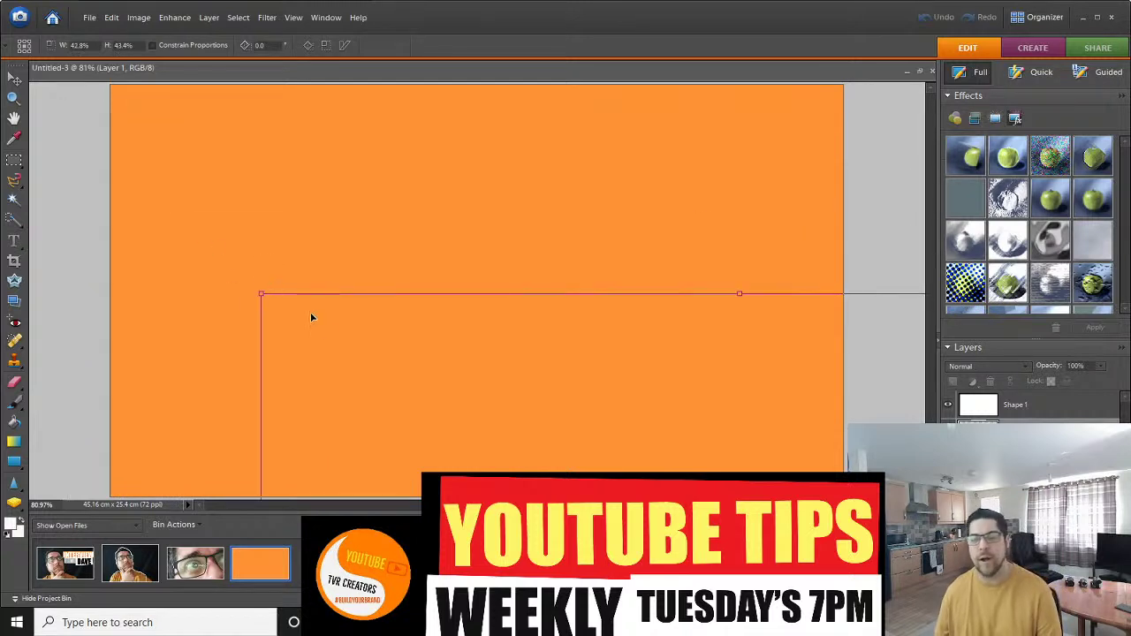
pyautogui.moveTo(332, 330); pyautogui.dragTo(140, 156)
pyautogui.moveTo(64, 116); pyautogui.dragTo(316, 358)
pyautogui.moveTo(395, 380); pyautogui.dragTo(327, 327)
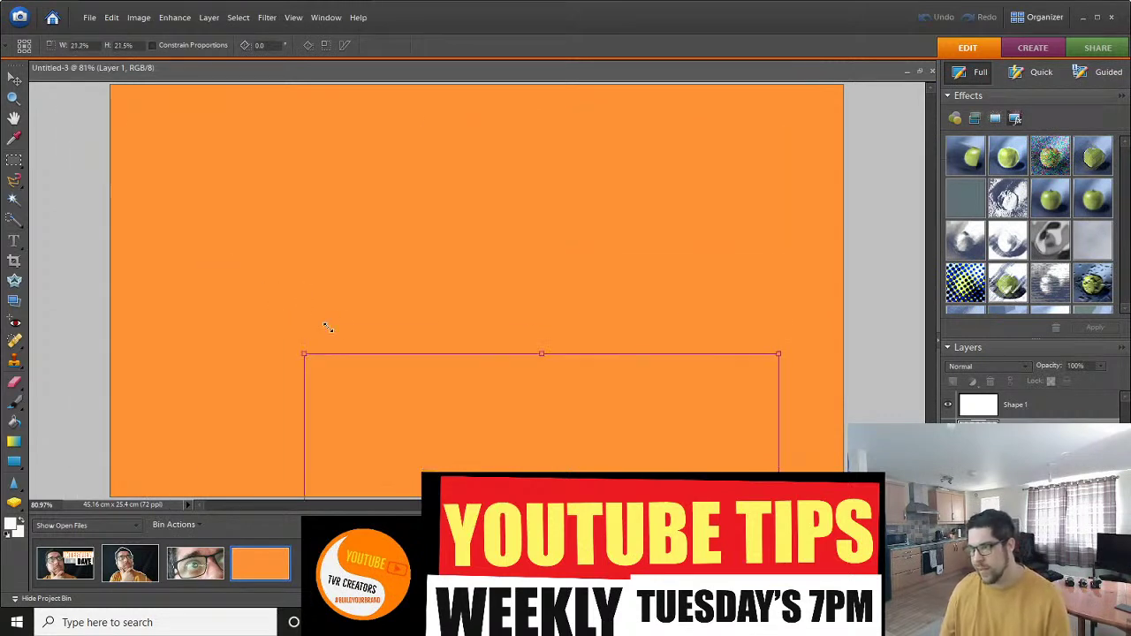
pyautogui.moveTo(408, 402); pyautogui.dragTo(248, 197)
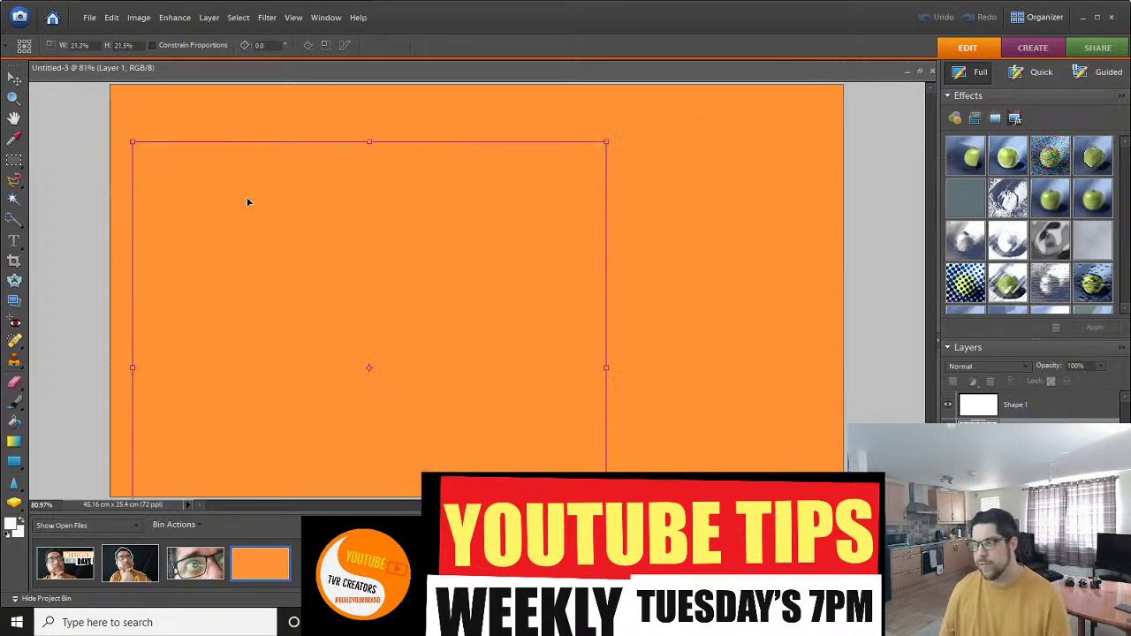
pyautogui.click(16, 84)
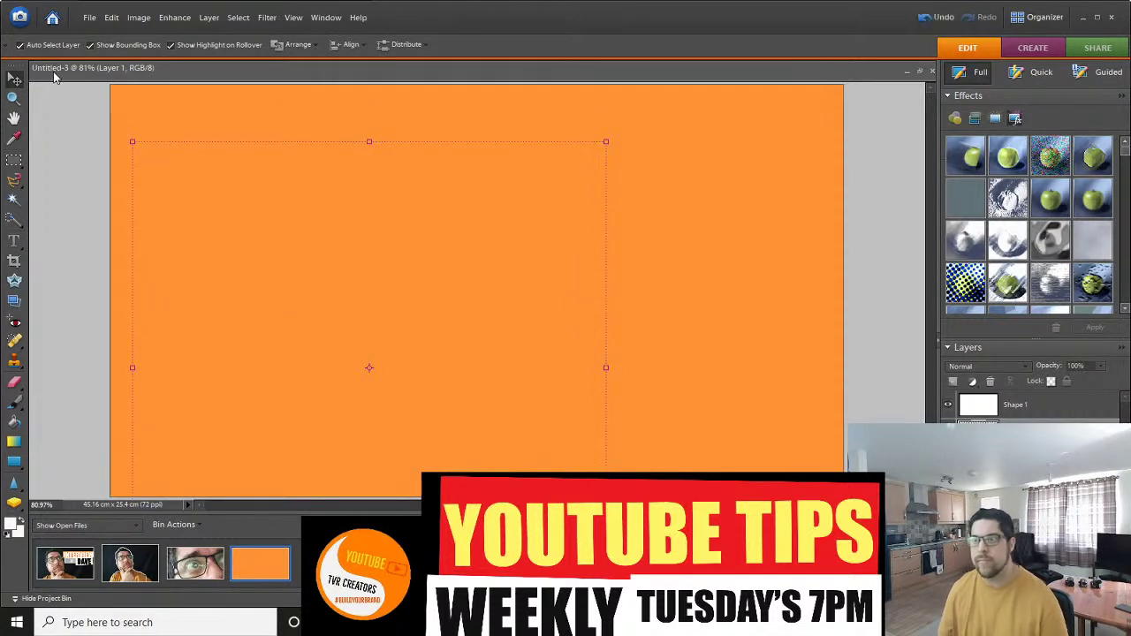
# Bring the portrait cutout in front of the orange background and move it to the canvas centre, with the head near the upper edge.
pyautogui.click(311, 46)
pyautogui.click(323, 63)
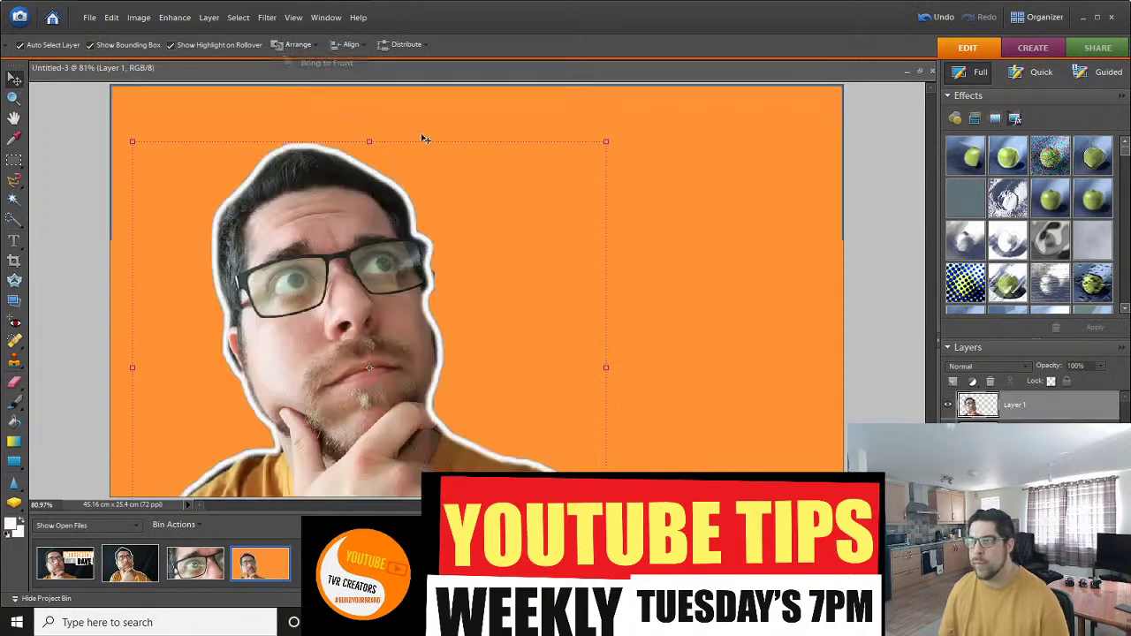
pyautogui.click(451, 329)
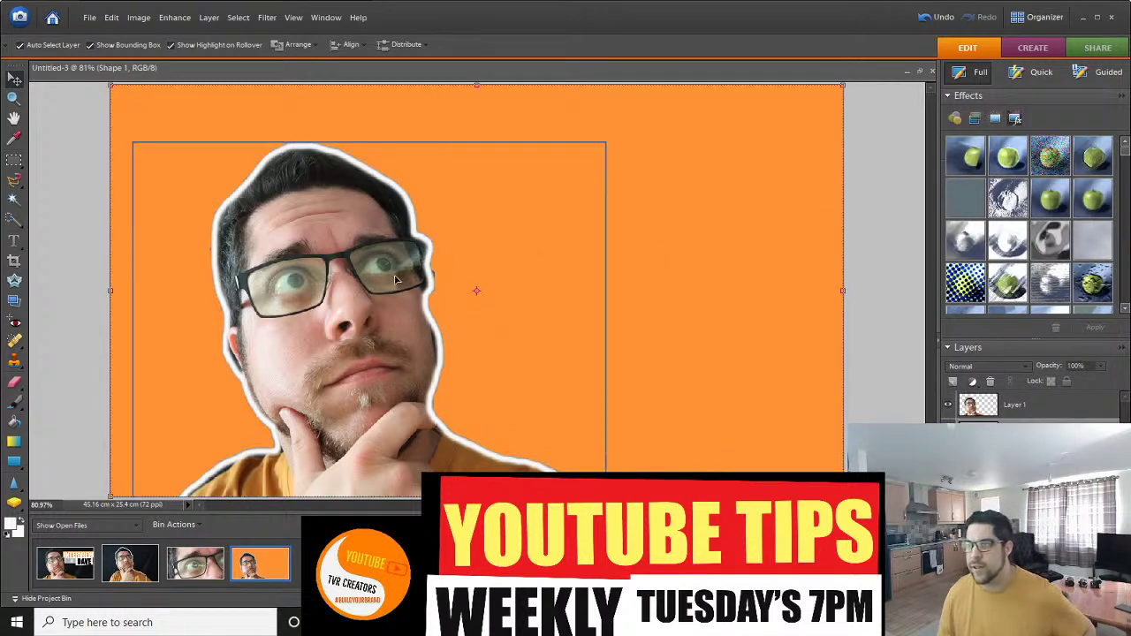
pyautogui.click(395, 283)
pyautogui.moveTo(395, 283); pyautogui.dragTo(397, 228)
pyautogui.click(601, 298)
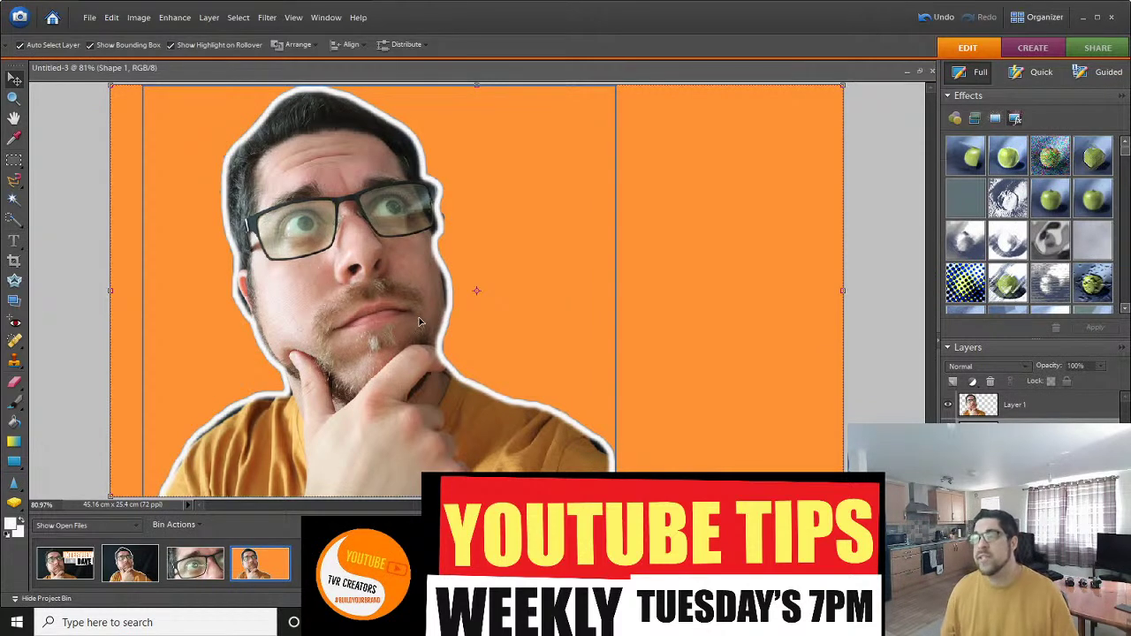
pyautogui.moveTo(412, 326); pyautogui.dragTo(525, 327)
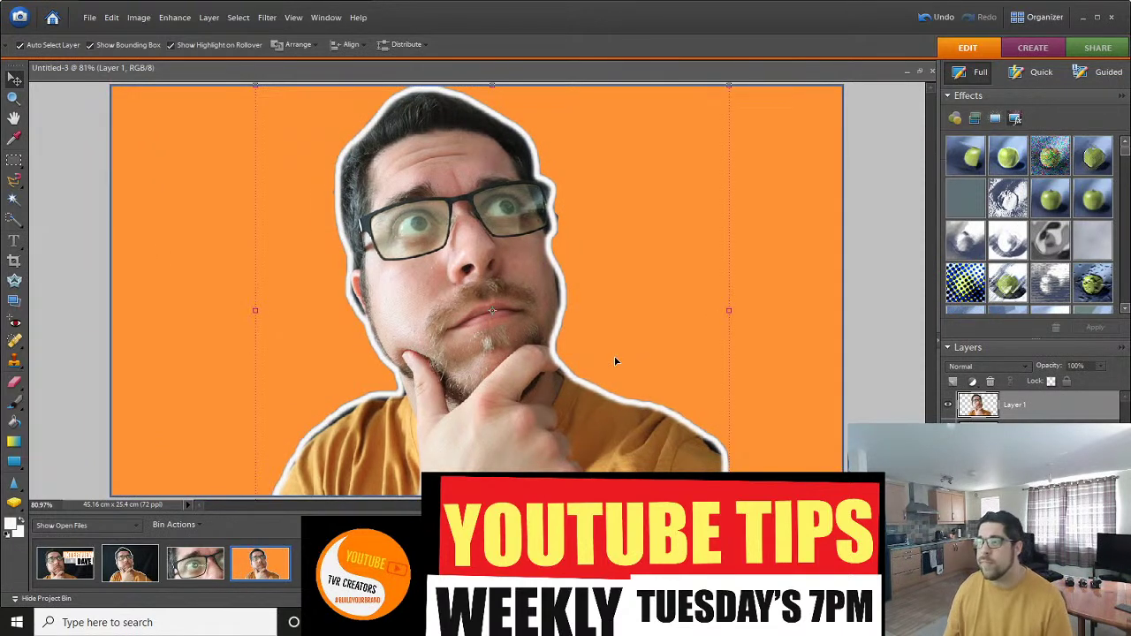
pyautogui.click(66, 221)
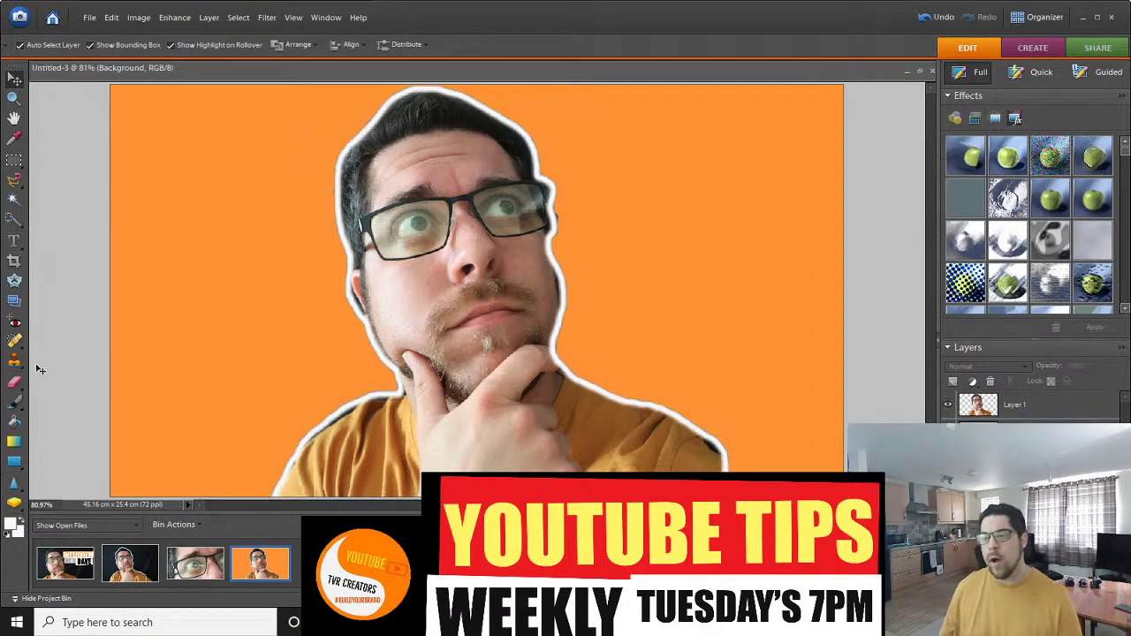
# Draw a thin horizontal bar on the orange area to the left of the man's head and colour it black.
pyautogui.click(15, 460)
pyautogui.moveTo(150, 151)
pyautogui.mouseDown()
pyautogui.moveTo(189, 167)
pyautogui.moveTo(276, 159)
pyautogui.mouseUp()
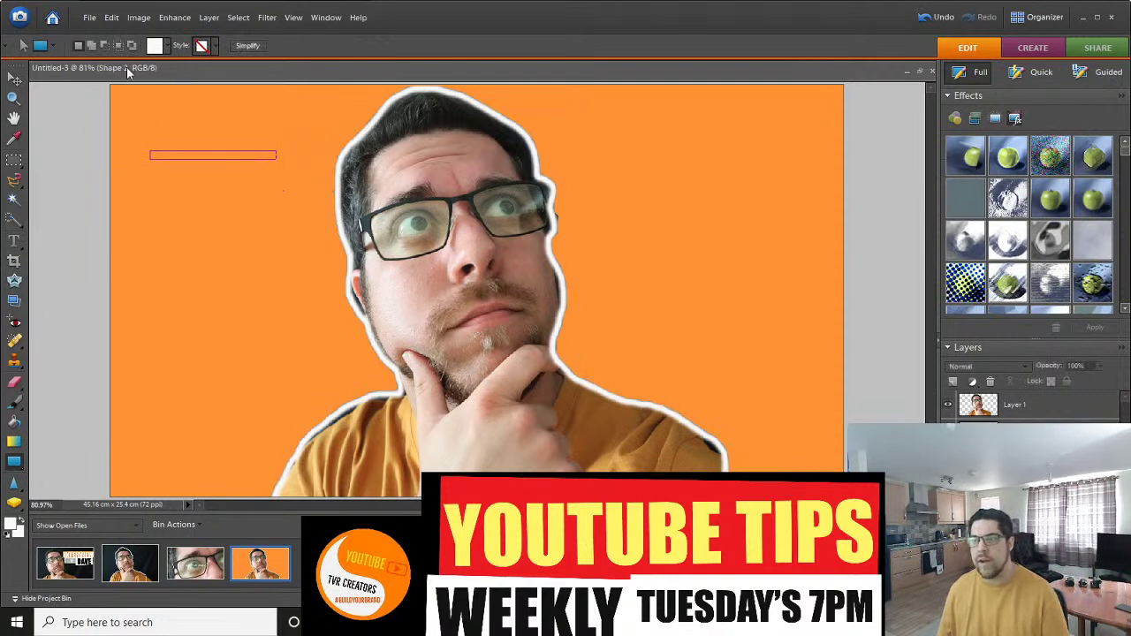
pyautogui.click(169, 47)
pyautogui.click(171, 68)
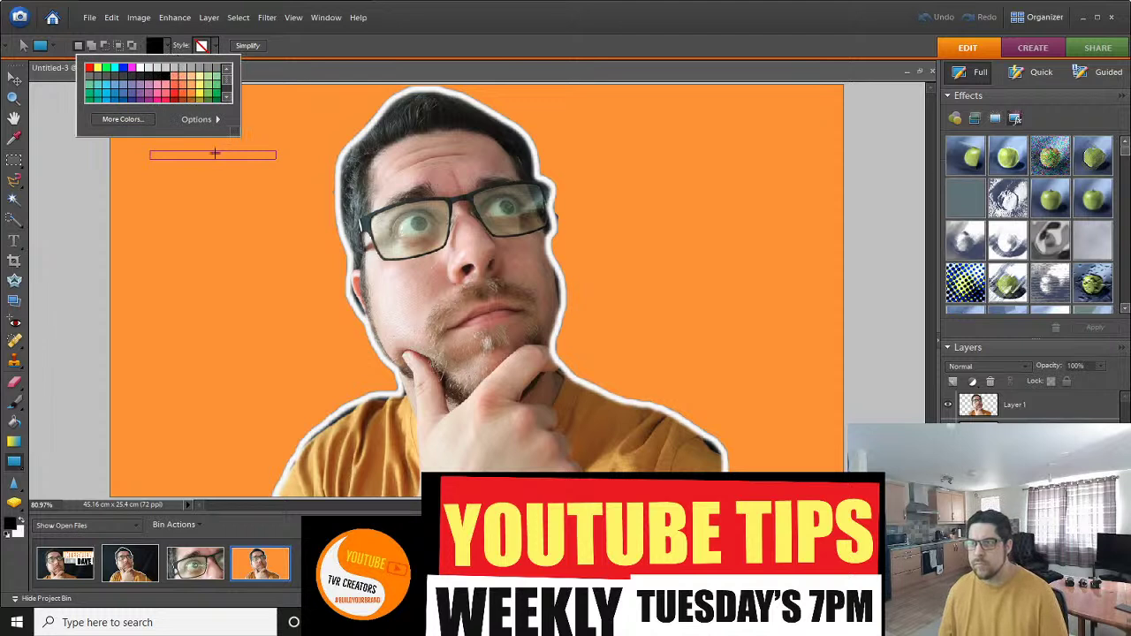
# Bring the thin black bar to the front of the layer stack.
pyautogui.click(14, 81)
pyautogui.click(15, 79)
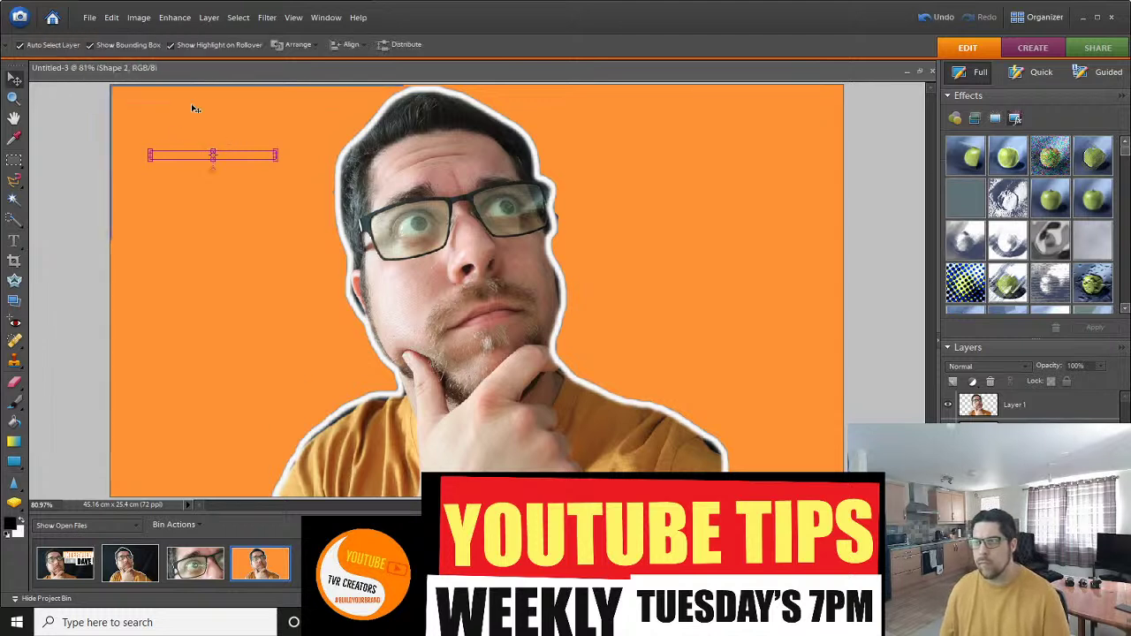
pyautogui.click(299, 46)
pyautogui.click(314, 63)
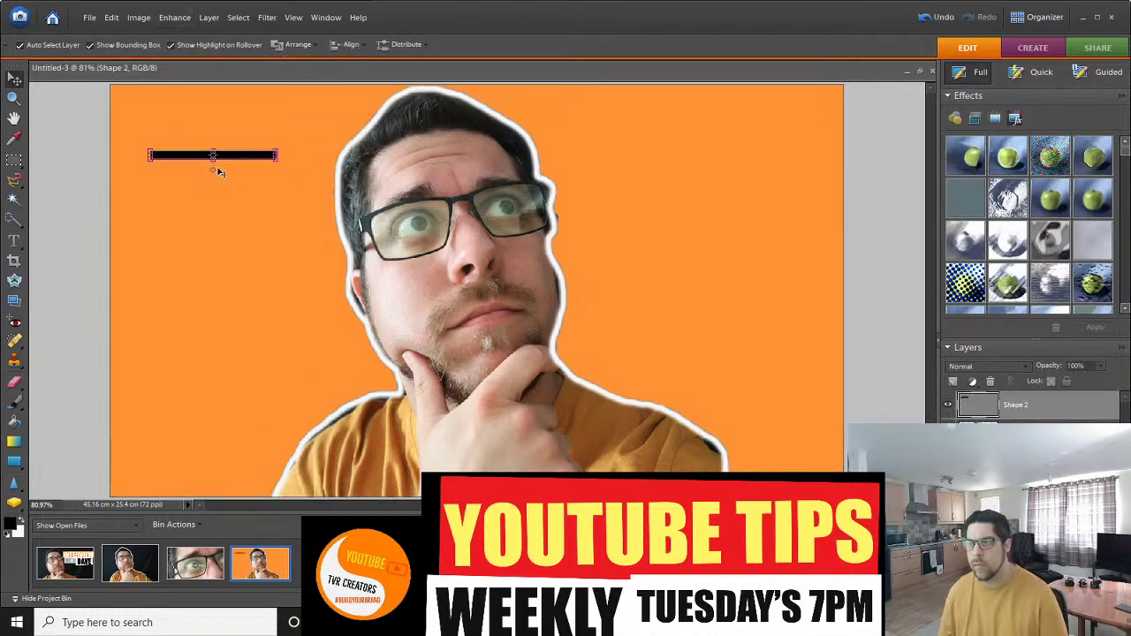
# Rotate the black bar to a diagonal and place it across the canvas's upper-left corner.
pyautogui.moveTo(213, 169); pyautogui.dragTo(133, 88)
pyautogui.press('Return')
pyautogui.click(123, 145)
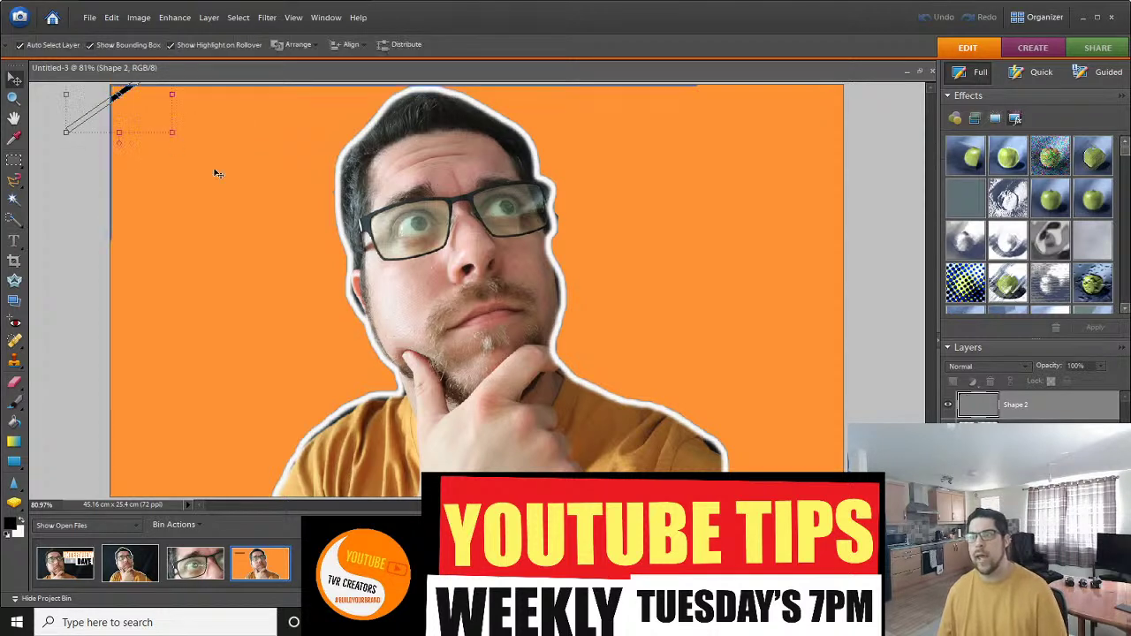
# Draw a second thin black bar, rotate it about -39 degrees and place it parallel to the first across the canvas's upper-left corner.
pyautogui.click(207, 172)
pyautogui.click(15, 461)
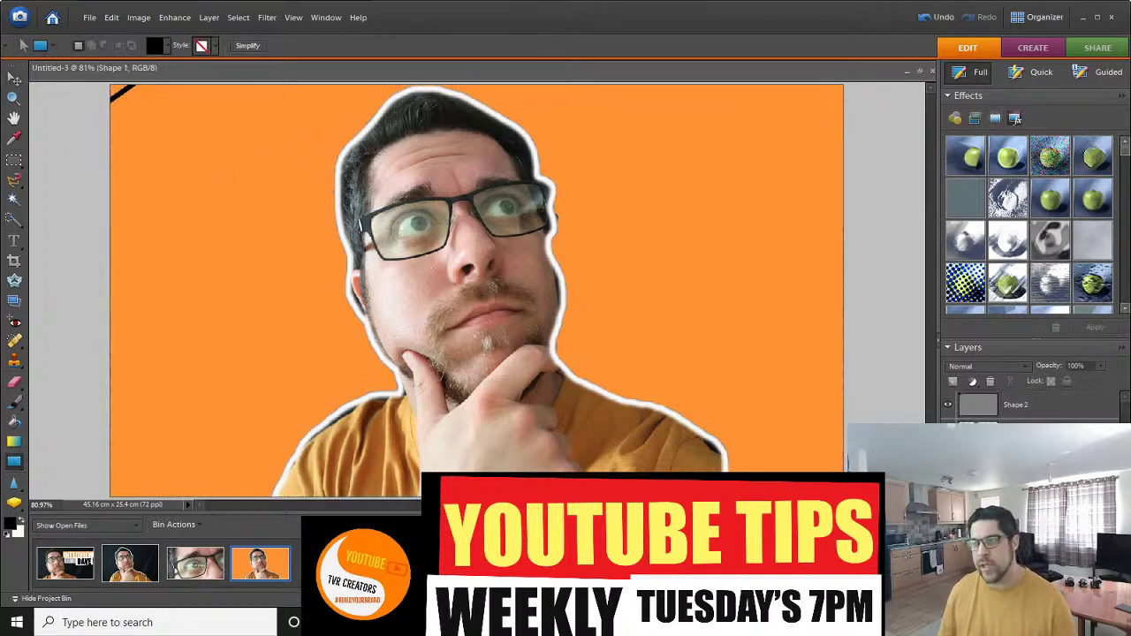
pyautogui.moveTo(144, 144); pyautogui.dragTo(278, 149)
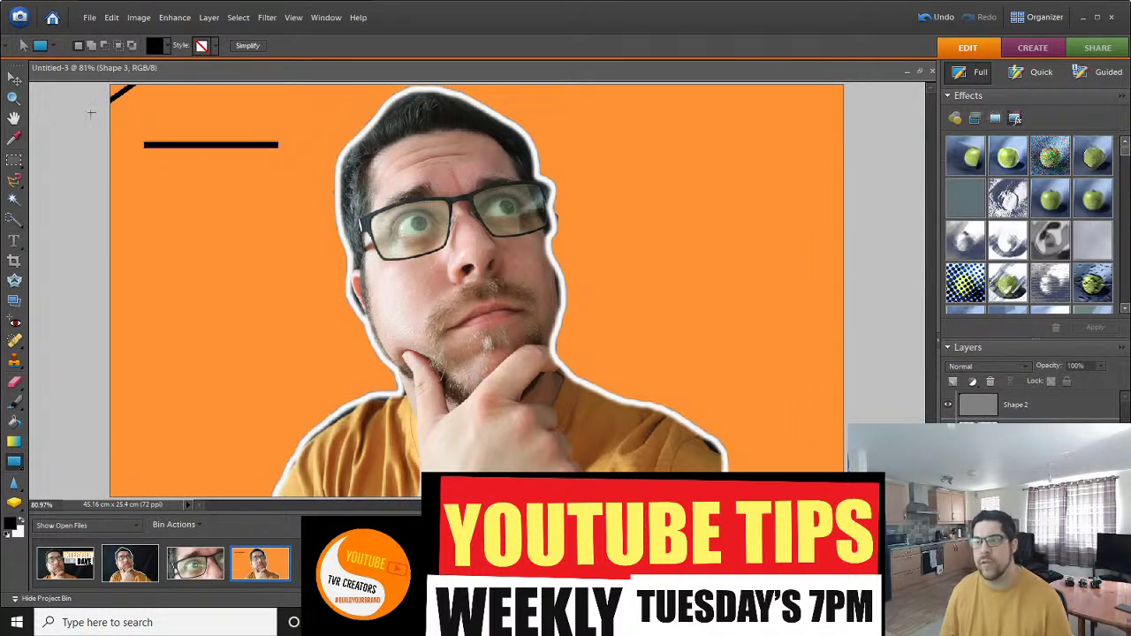
pyautogui.click(13, 81)
pyautogui.moveTo(212, 162); pyautogui.dragTo(141, 101)
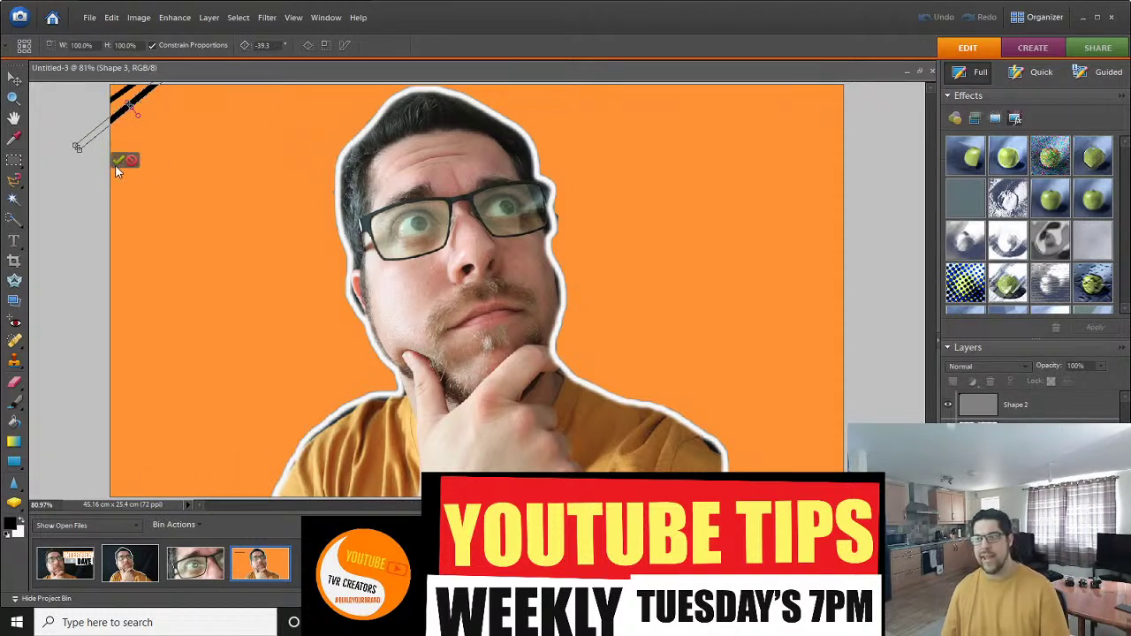
pyautogui.click(118, 161)
pyautogui.click(271, 297)
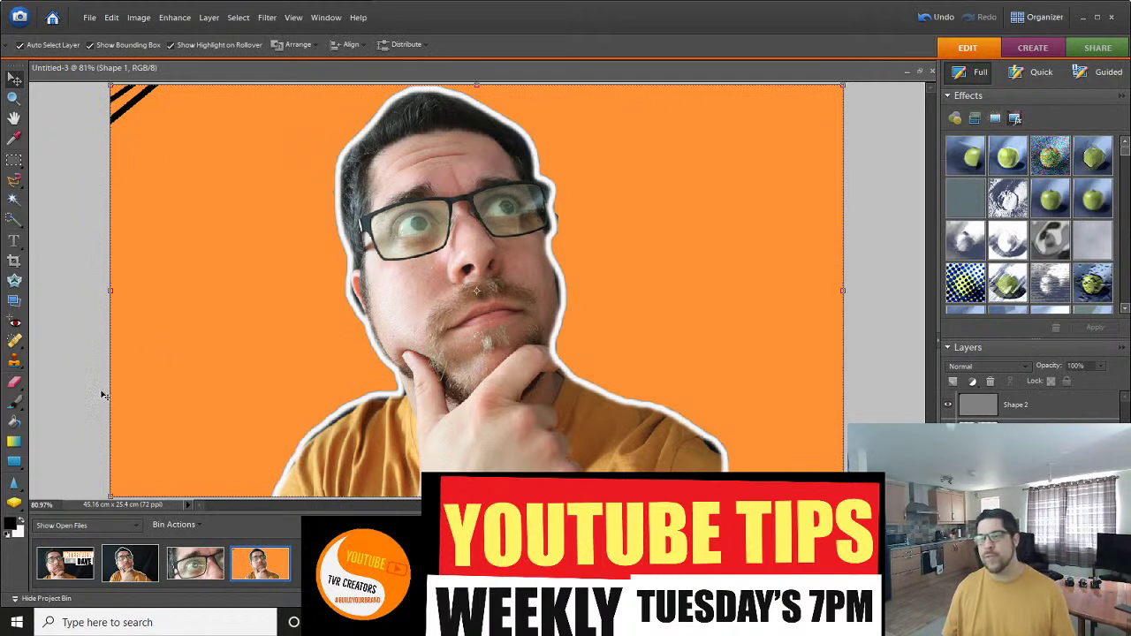
# Draw a thin vertical black bar, rotate it about 40 degrees and move it to the canvas's lower-right corner.
pyautogui.click(15, 462)
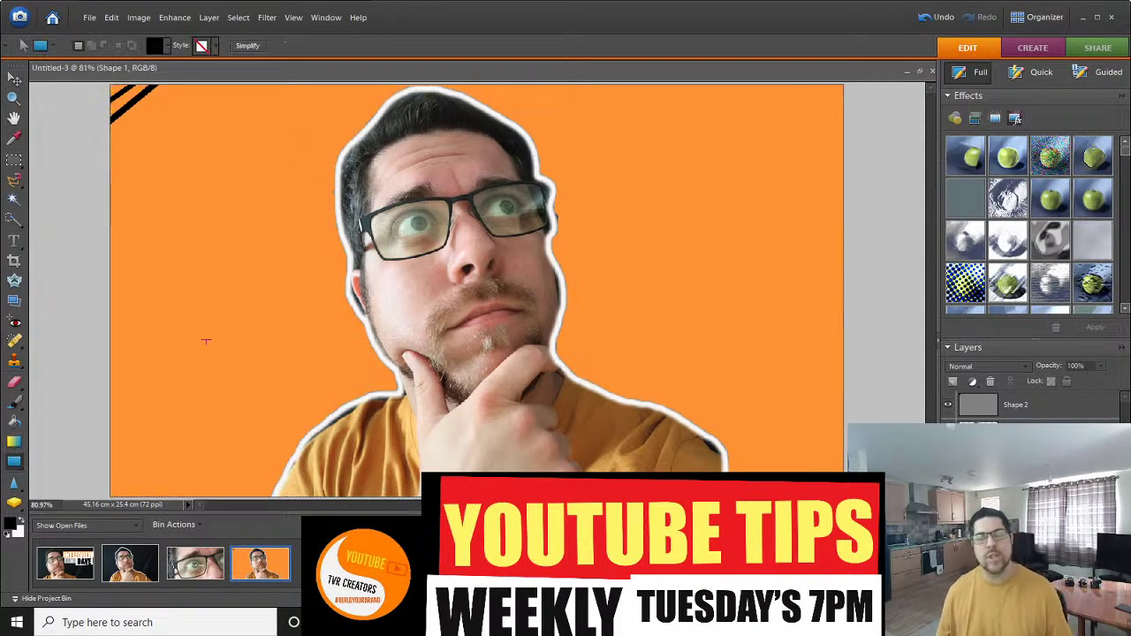
pyautogui.moveTo(190, 318); pyautogui.dragTo(197, 191)
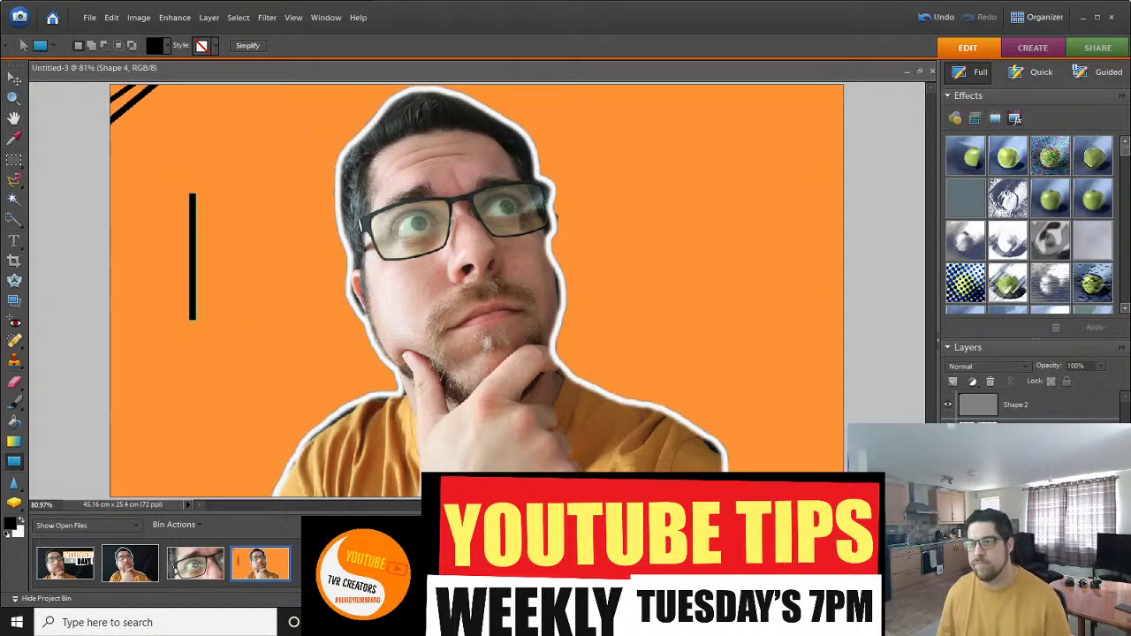
pyautogui.press('v')
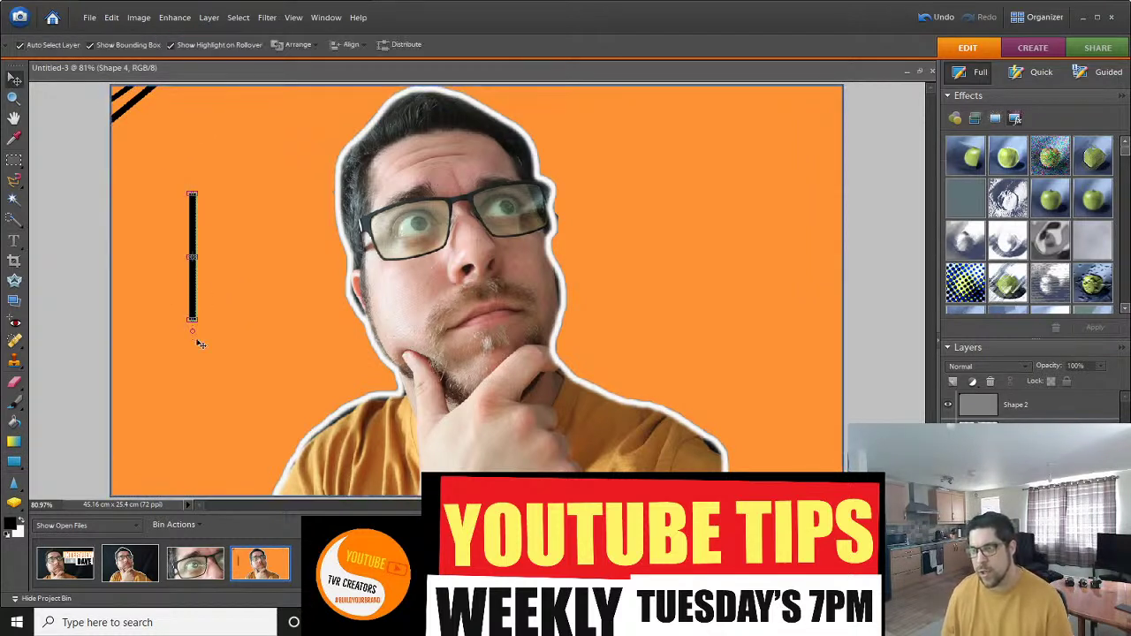
pyautogui.moveTo(191, 334); pyautogui.dragTo(141, 323)
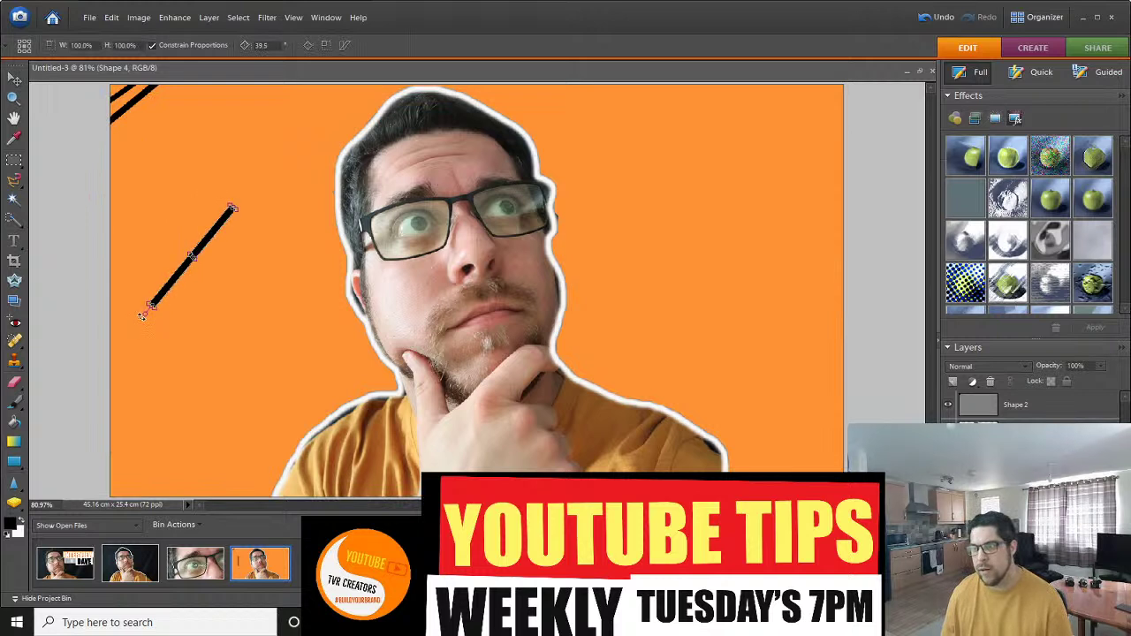
pyautogui.press('Return')
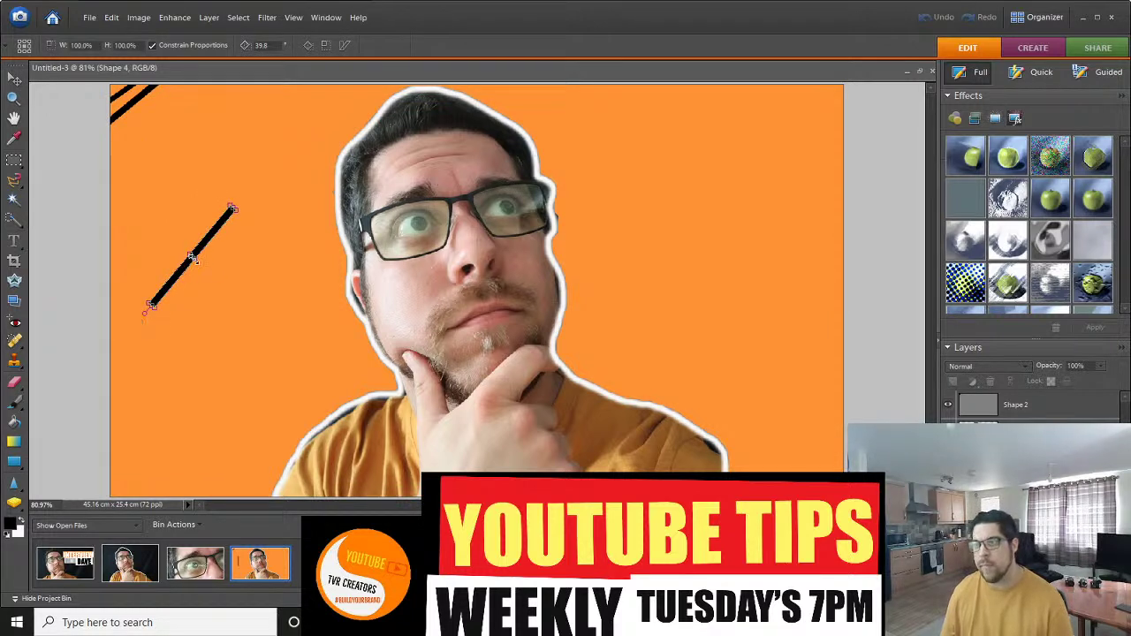
pyautogui.moveTo(191, 257); pyautogui.dragTo(842, 466)
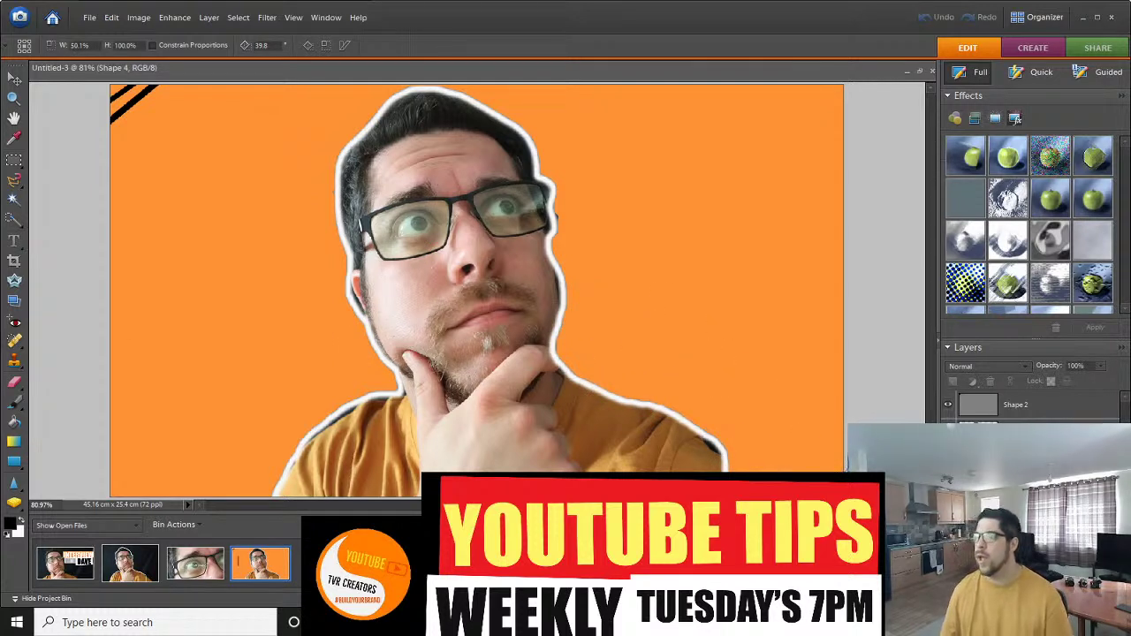
pyautogui.press('Return')
pyautogui.click(763, 398)
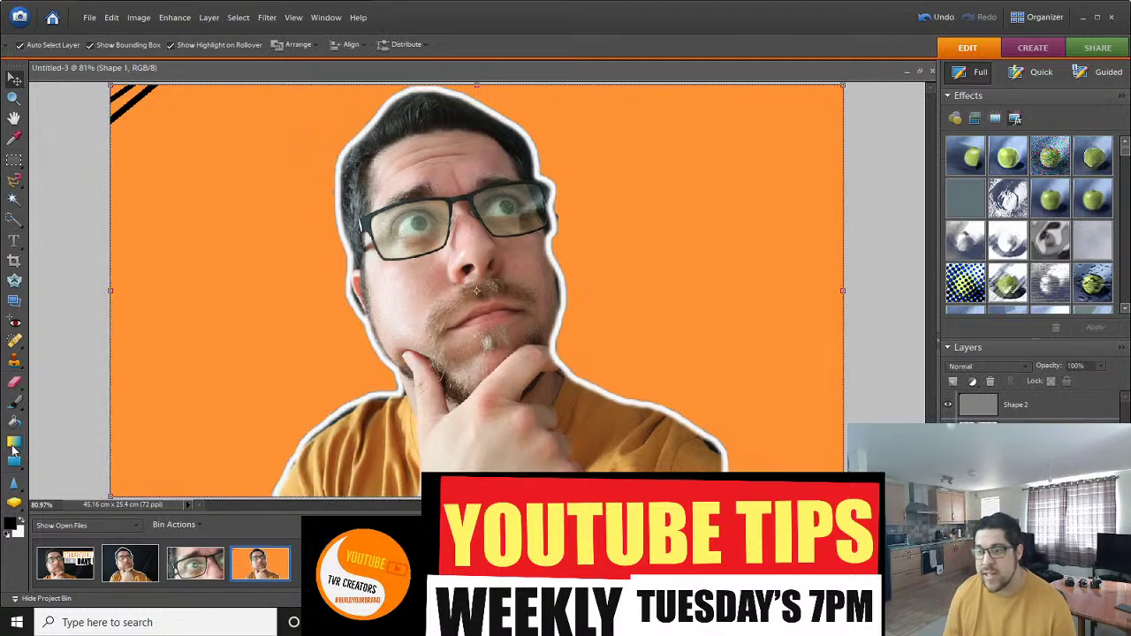
# Draw another black bar, thin it to about 64% height, rotate it diagonally and place it across the canvas's lower-right corner.
pyautogui.click(14, 461)
pyautogui.moveTo(140, 196); pyautogui.dragTo(294, 205)
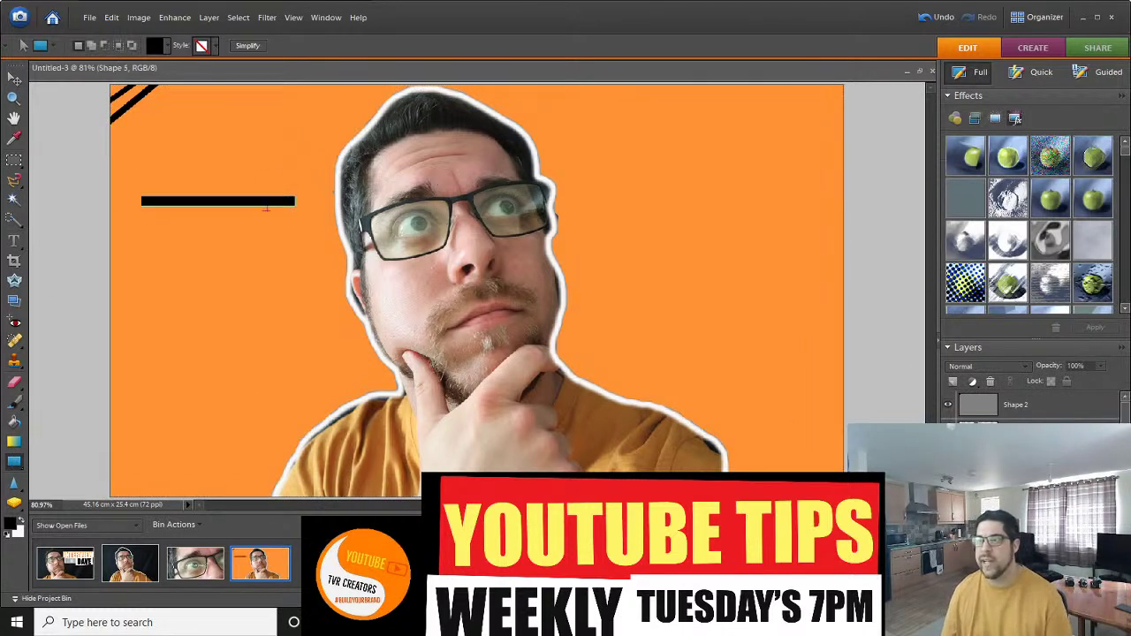
pyautogui.click(14, 79)
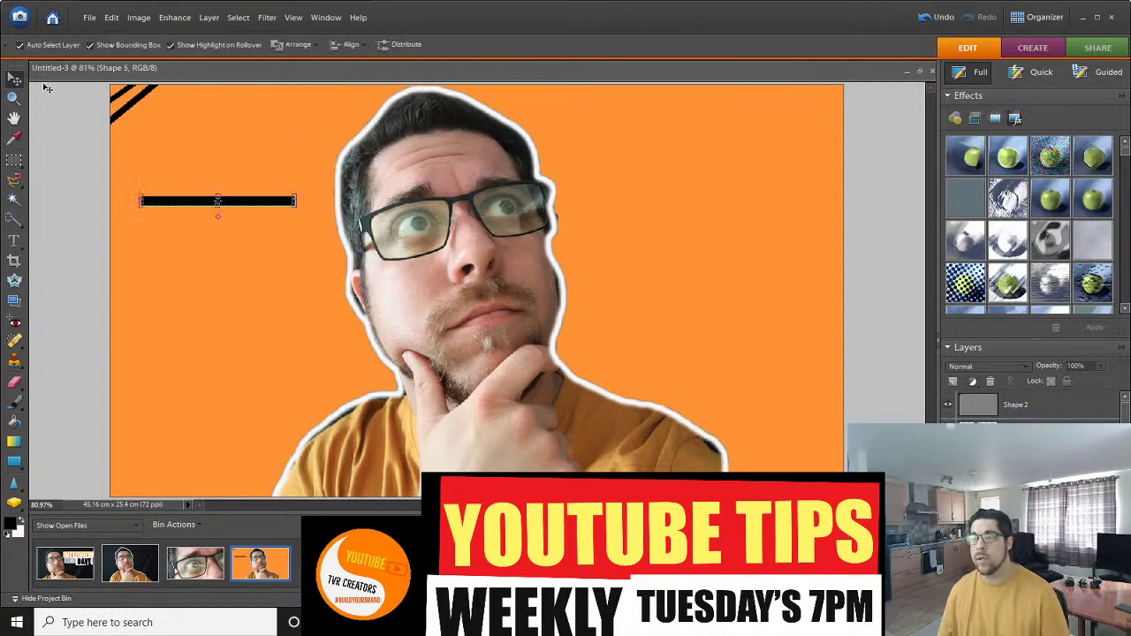
pyautogui.moveTo(217, 205); pyautogui.dragTo(180, 161)
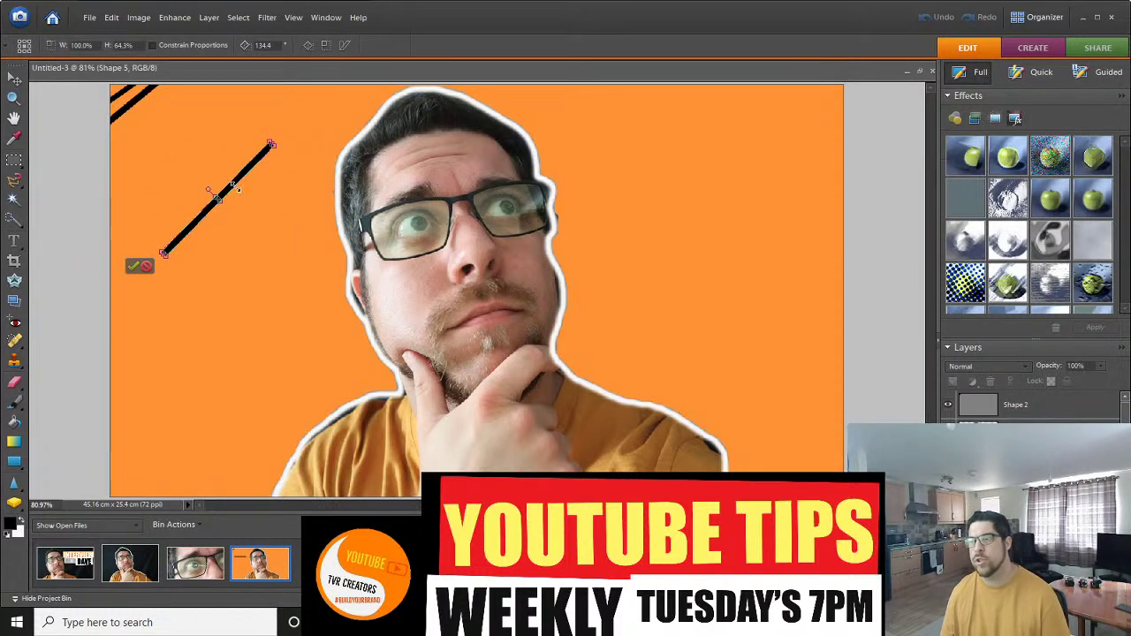
pyautogui.moveTo(236, 188); pyautogui.dragTo(810, 504)
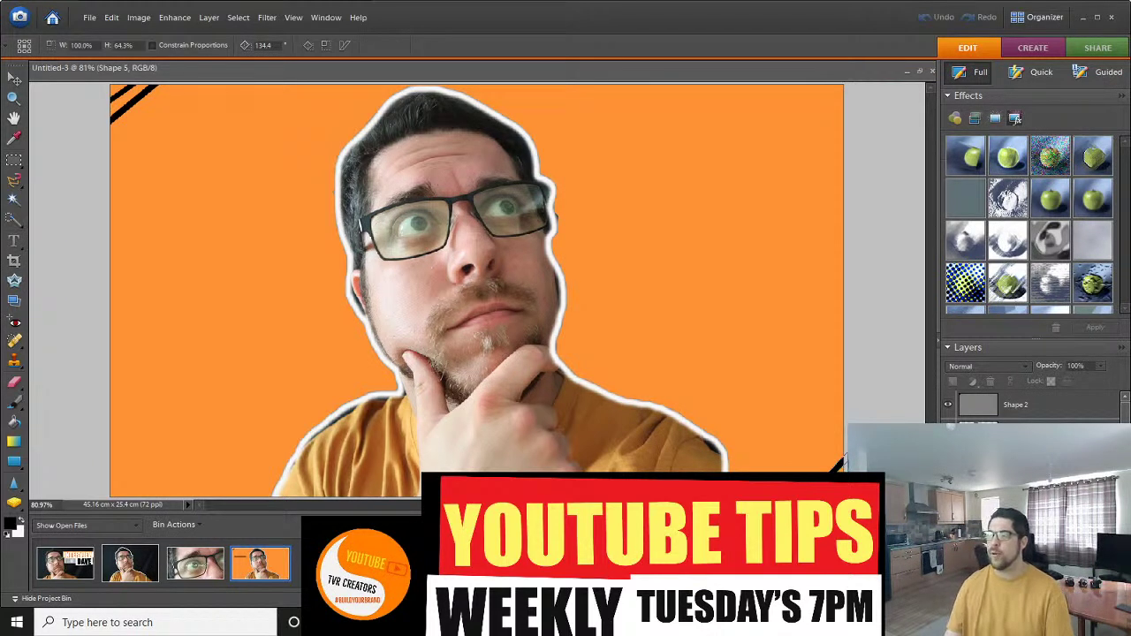
pyautogui.press('Return')
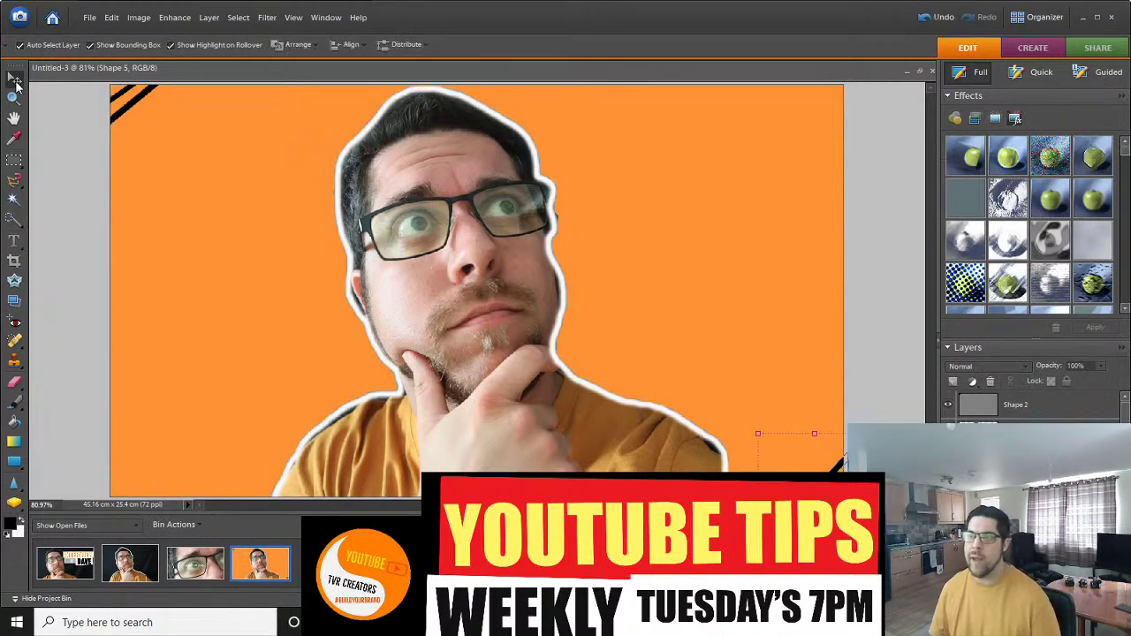
# Move the portrait cutout to the left side of the canvas, keeping the head near the upper edge.
pyautogui.moveTo(441, 294); pyautogui.dragTo(278, 282)
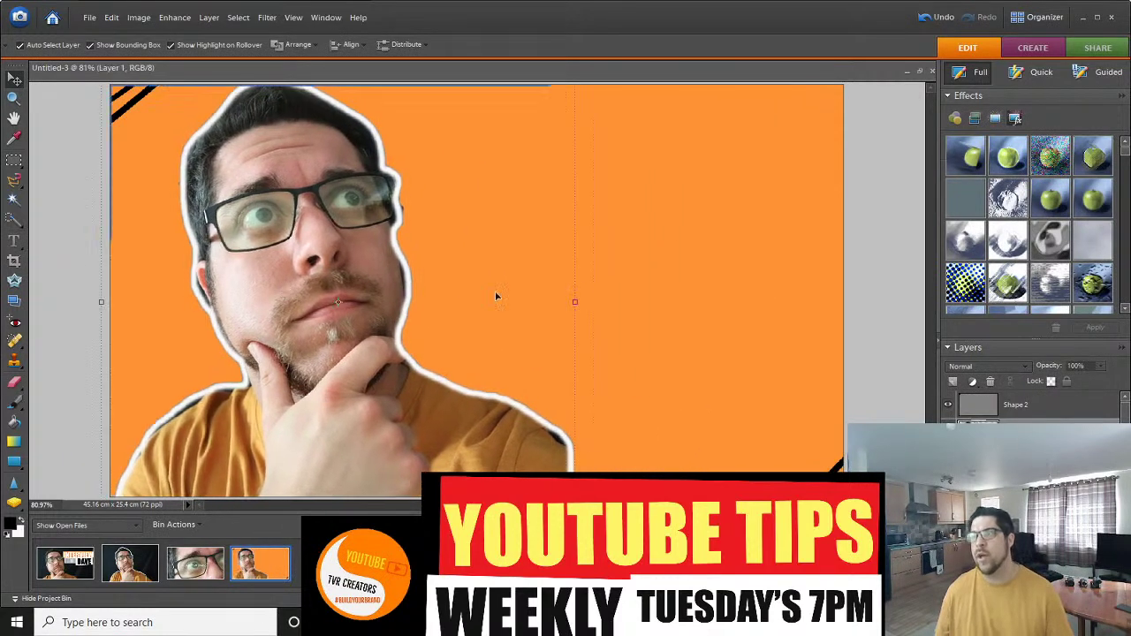
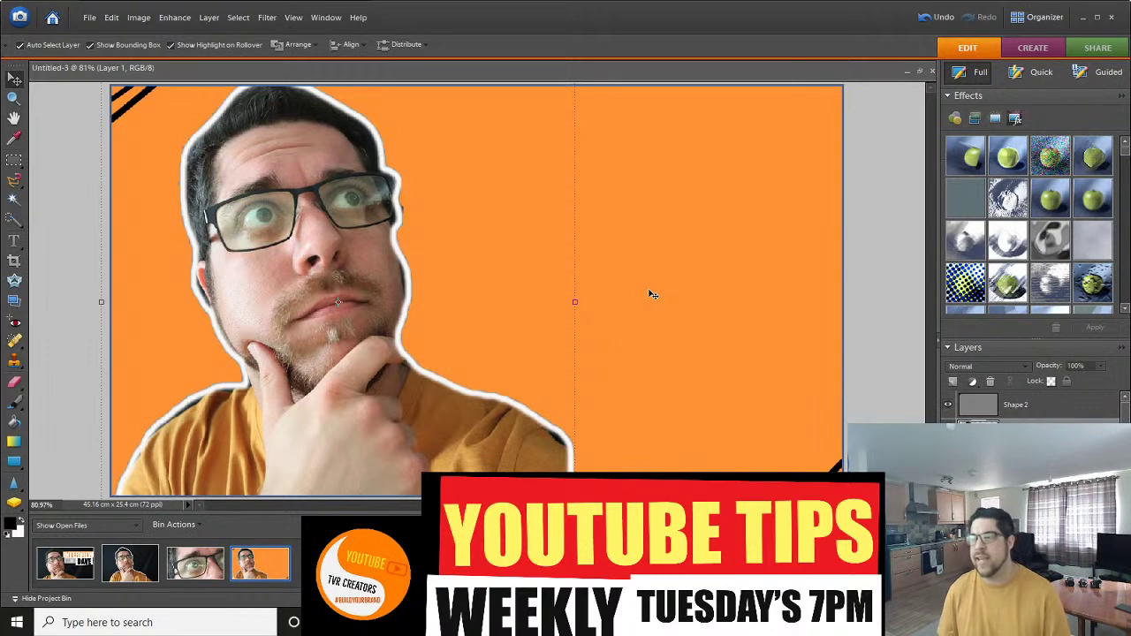
pyautogui.click(650, 294)
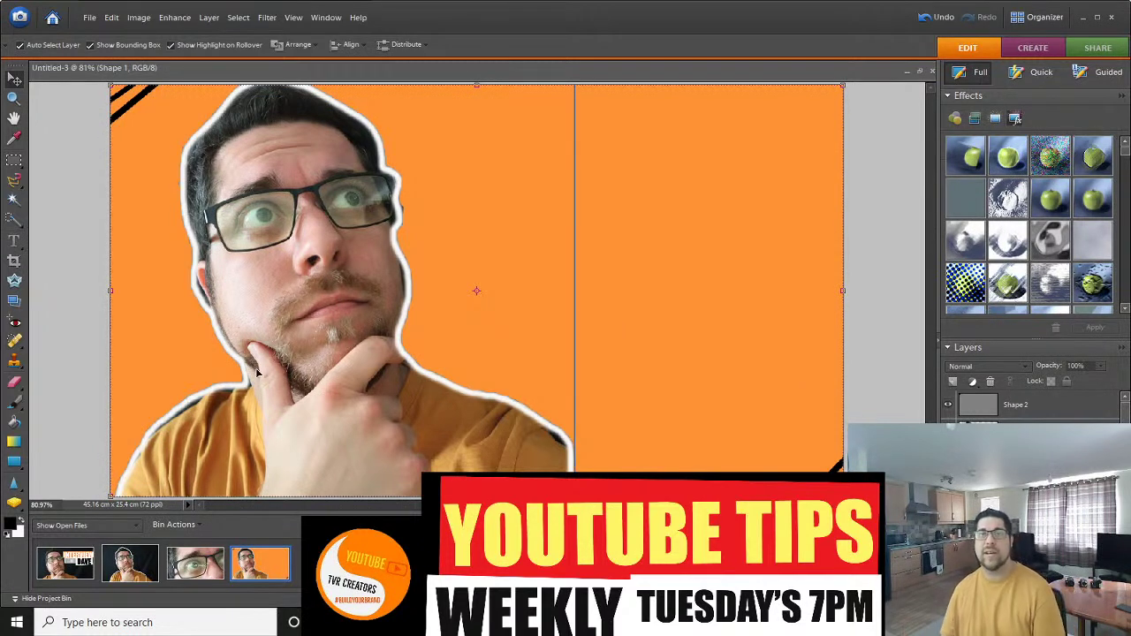
# Draw a wide rectangle on the orange area to the right of the man's head and colour it red-orange.
pyautogui.click(14, 461)
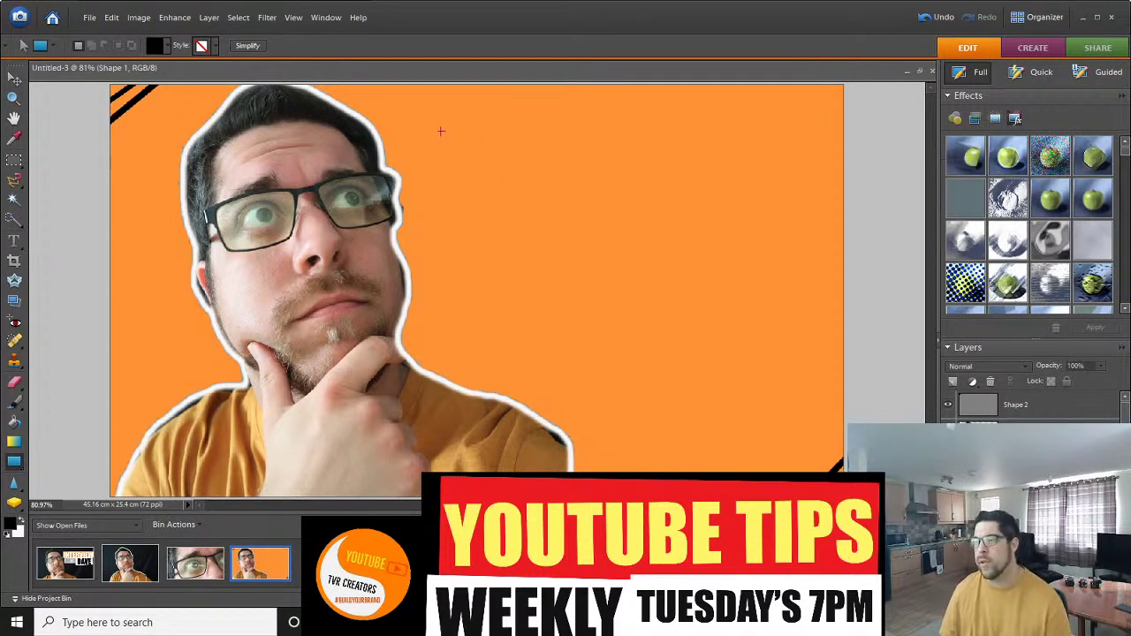
pyautogui.moveTo(438, 123); pyautogui.dragTo(811, 247)
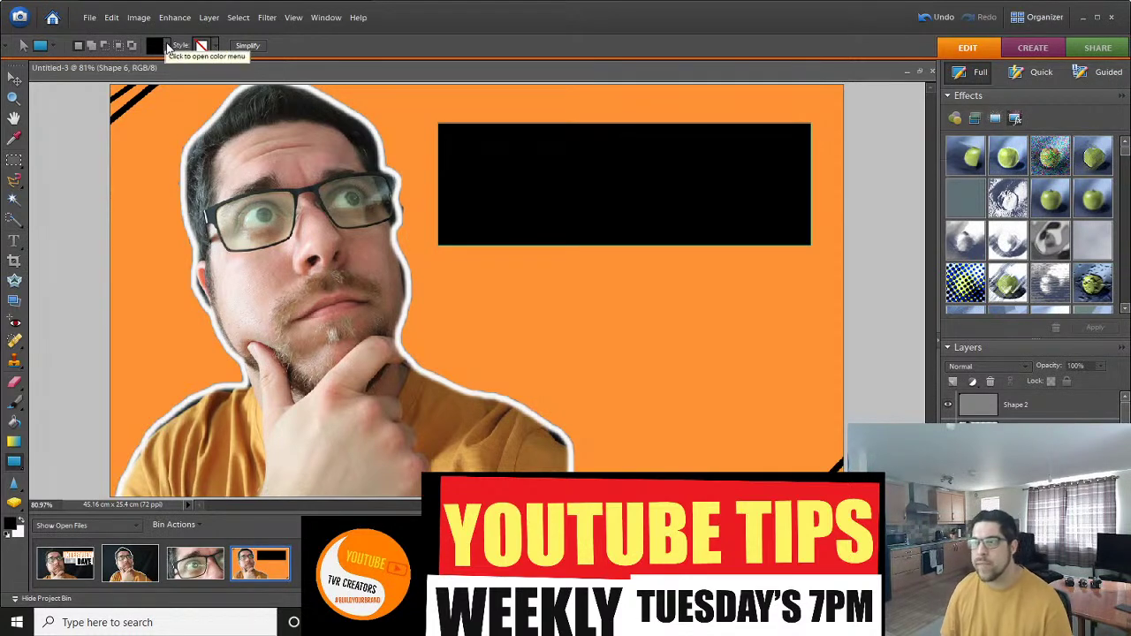
pyautogui.click(170, 46)
pyautogui.click(191, 86)
pyautogui.click(506, 175)
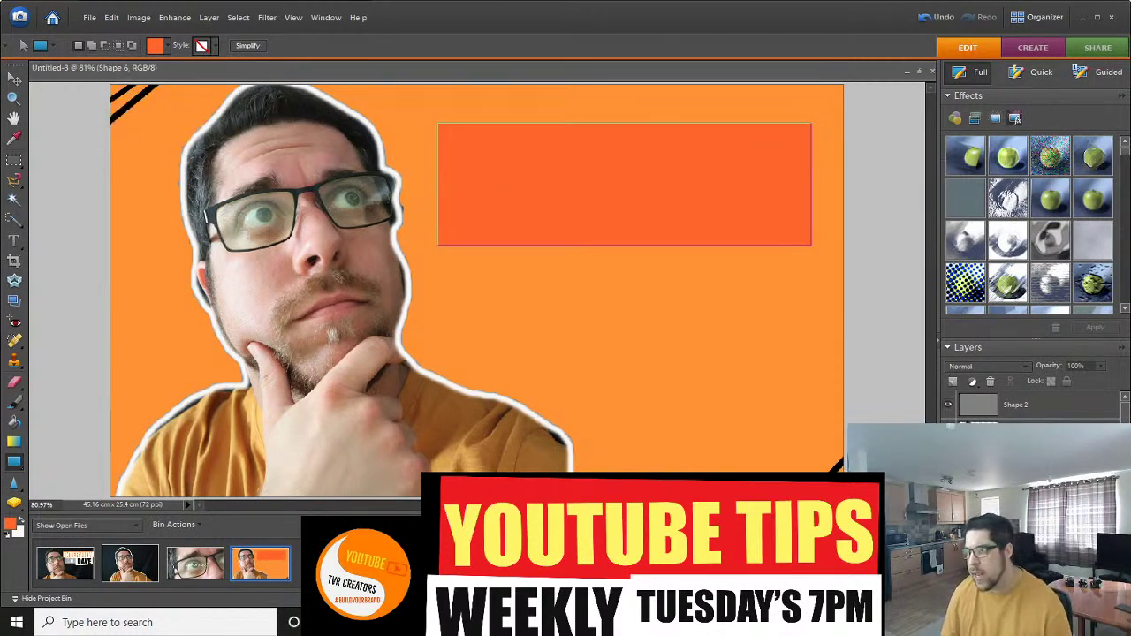
# Rotate the red-orange rectangle slightly anticlockwise so that it slopes upward to the right.
pyautogui.click(14, 79)
pyautogui.moveTo(619, 253); pyautogui.dragTo(624, 259)
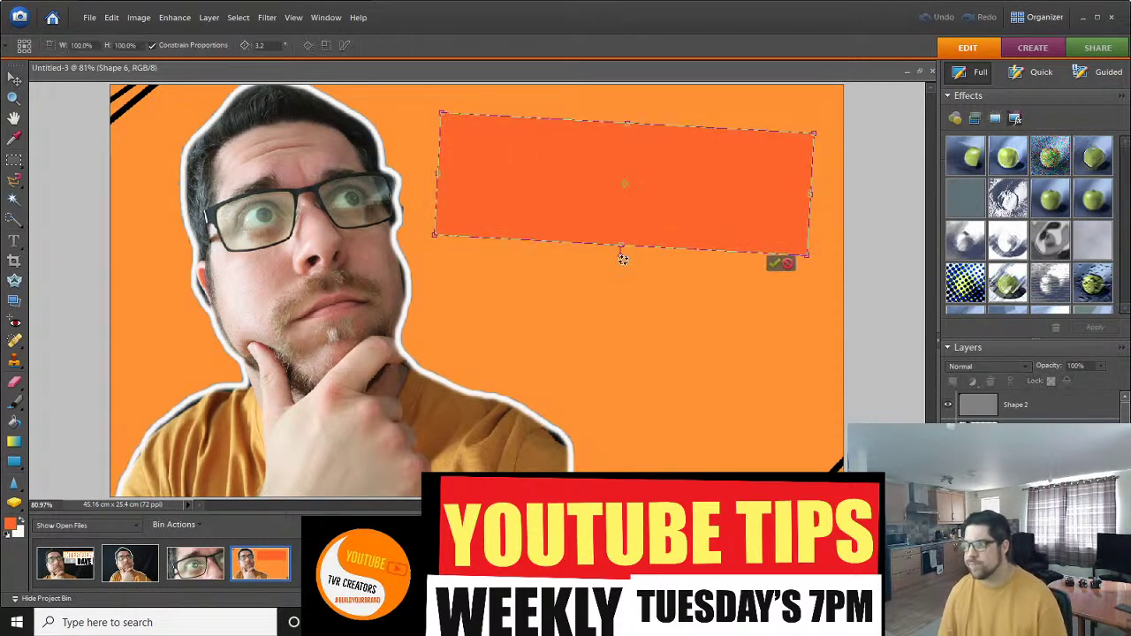
pyautogui.click(776, 263)
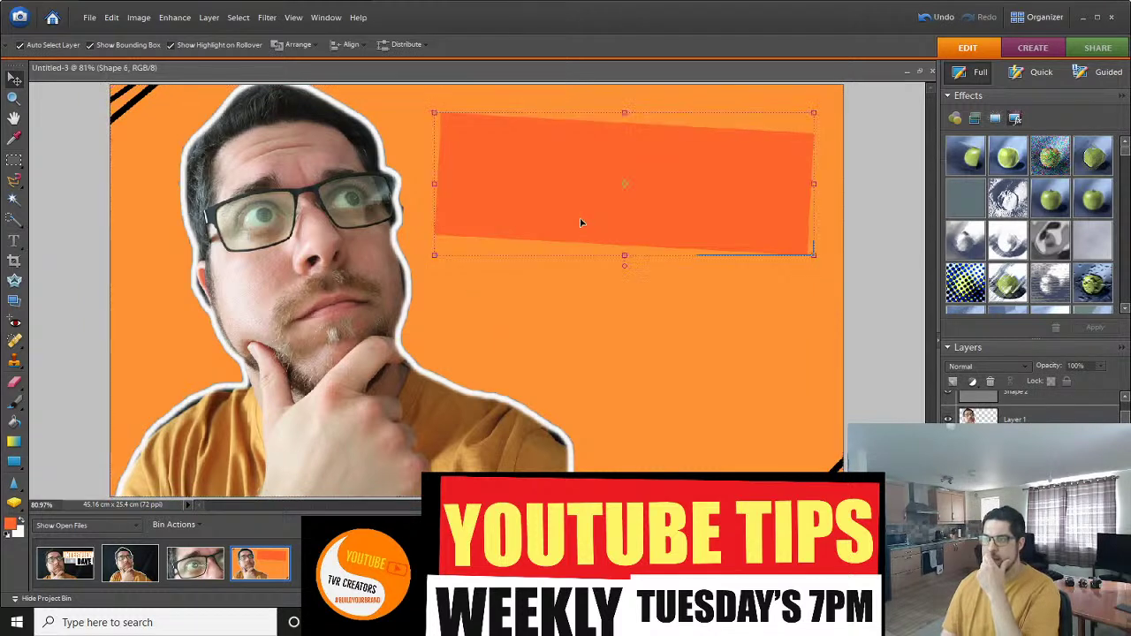
pyautogui.moveTo(624, 266); pyautogui.dragTo(635, 264)
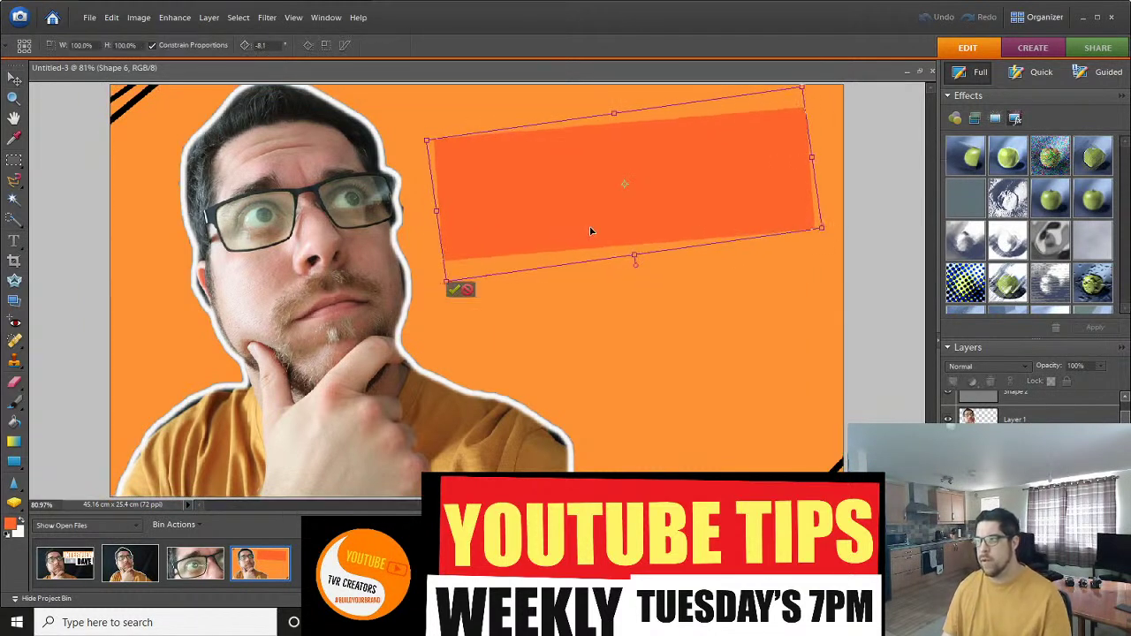
pyautogui.click(455, 290)
pyautogui.click(546, 337)
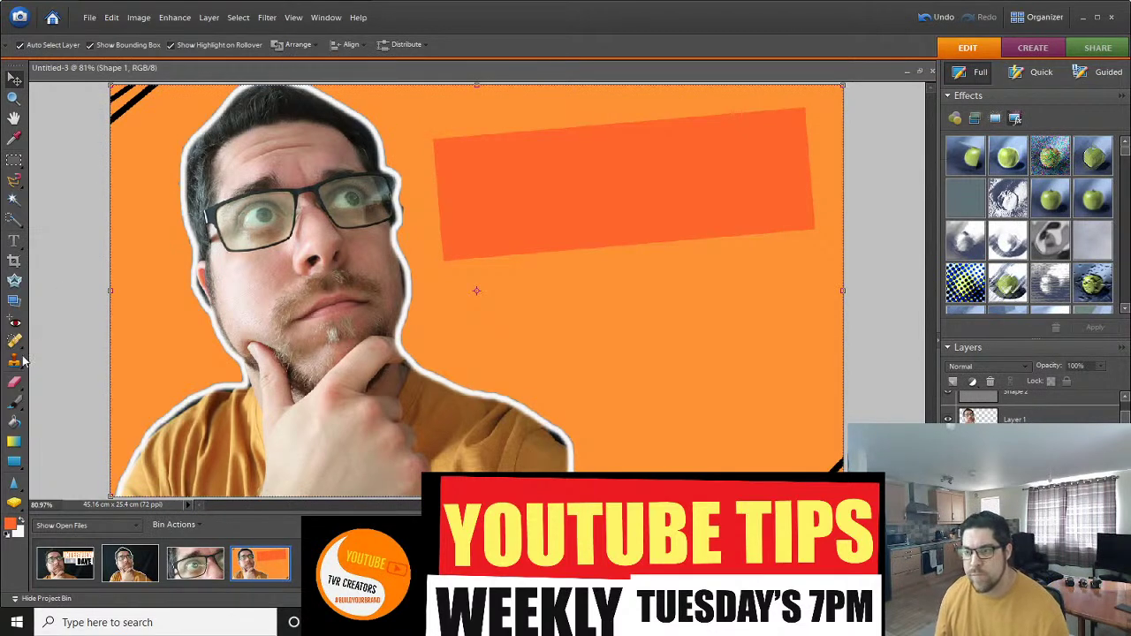
# Add the text "INTER" over the red-orange rectangle and set its font to Impact.
pyautogui.click(14, 241)
pyautogui.click(472, 186)
pyautogui.write('HOW TO')
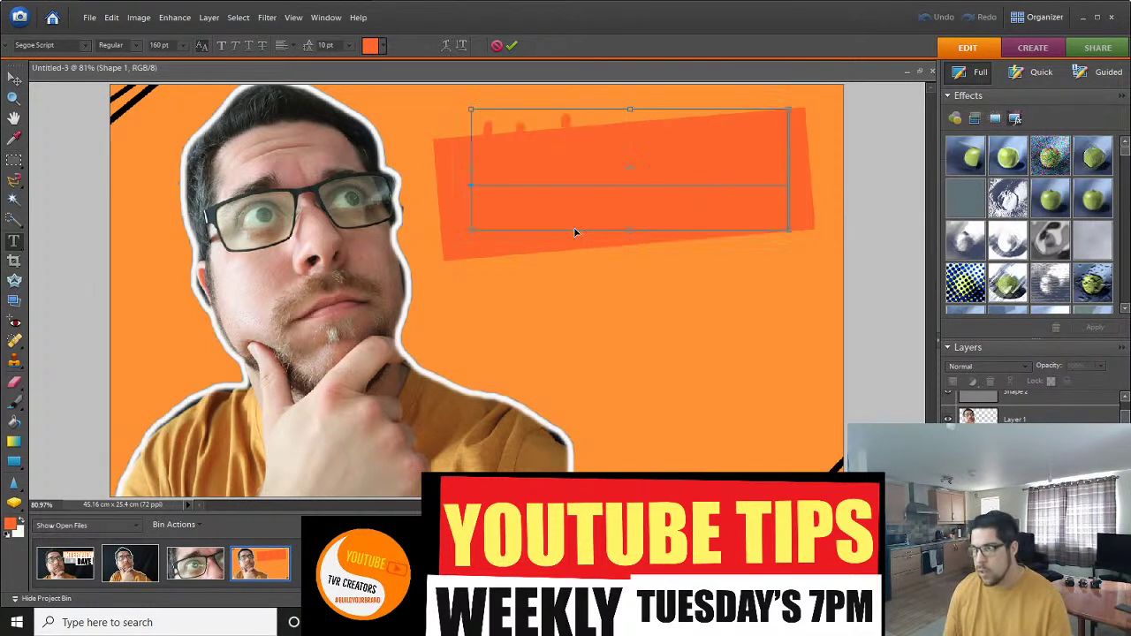
pyautogui.hotkey('ctrl', 'a')
pyautogui.click(86, 46)
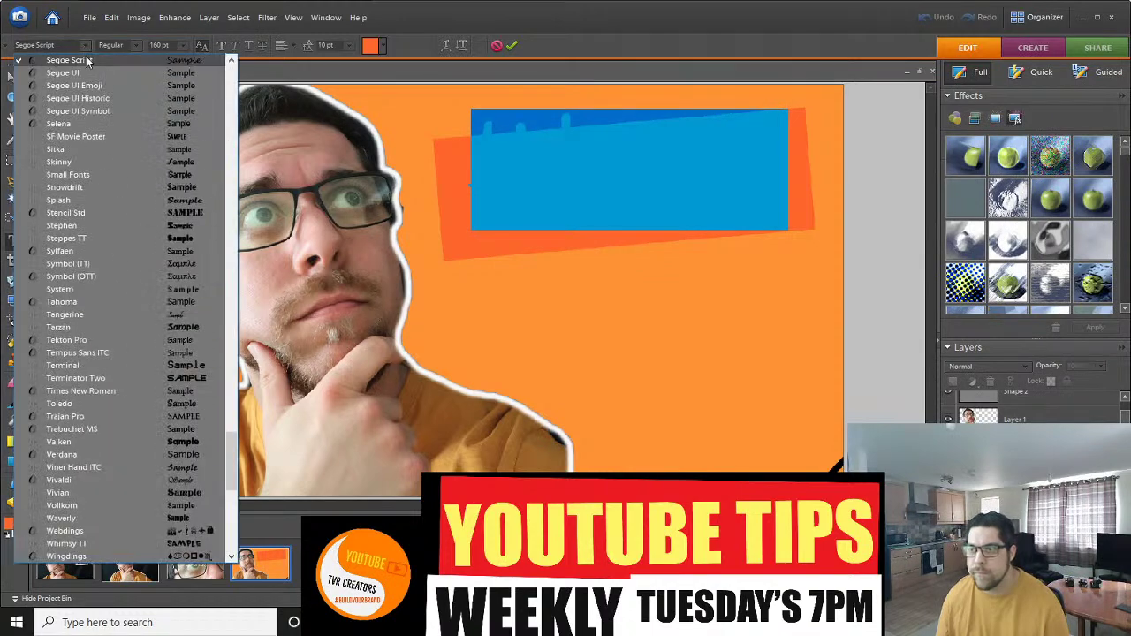
pyautogui.moveTo(233, 457); pyautogui.dragTo(222, 257)
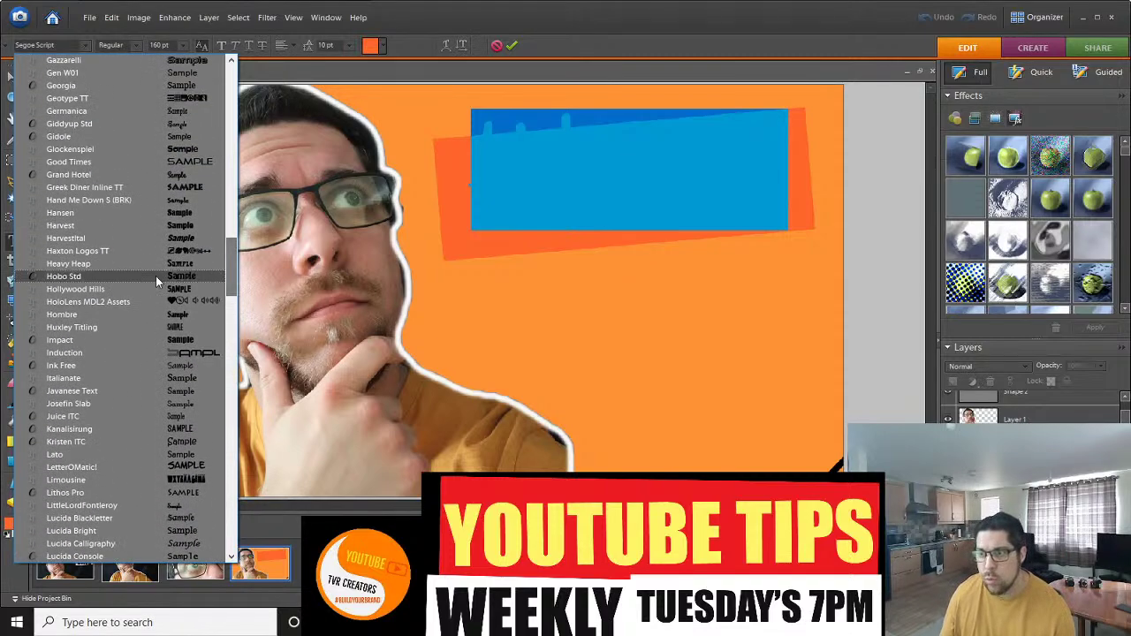
pyautogui.click(106, 339)
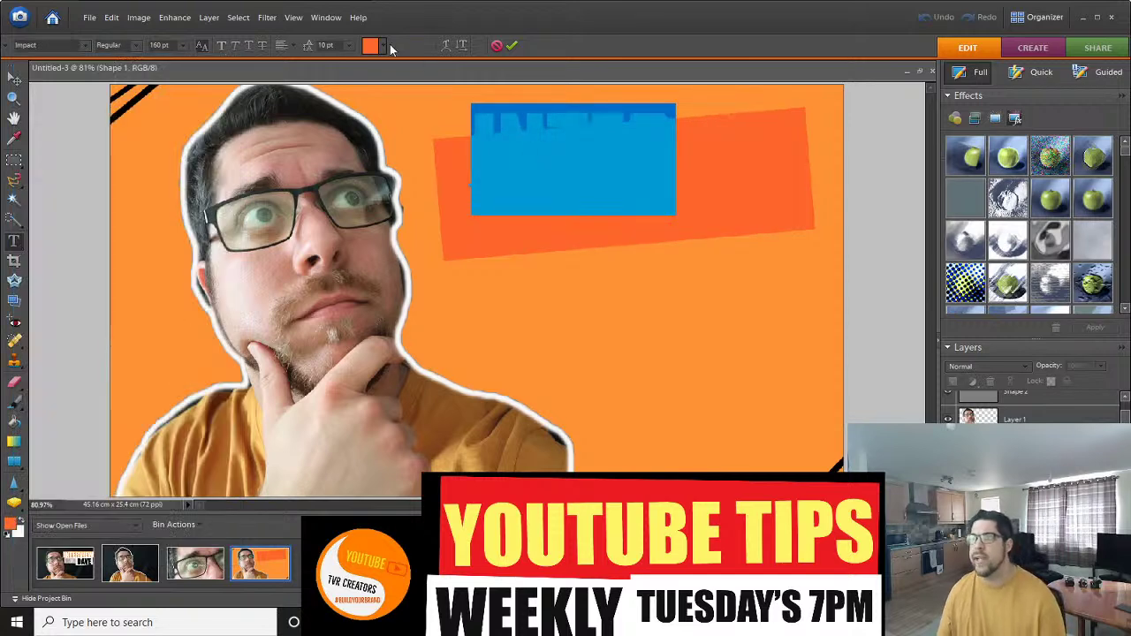
pyautogui.click(13, 82)
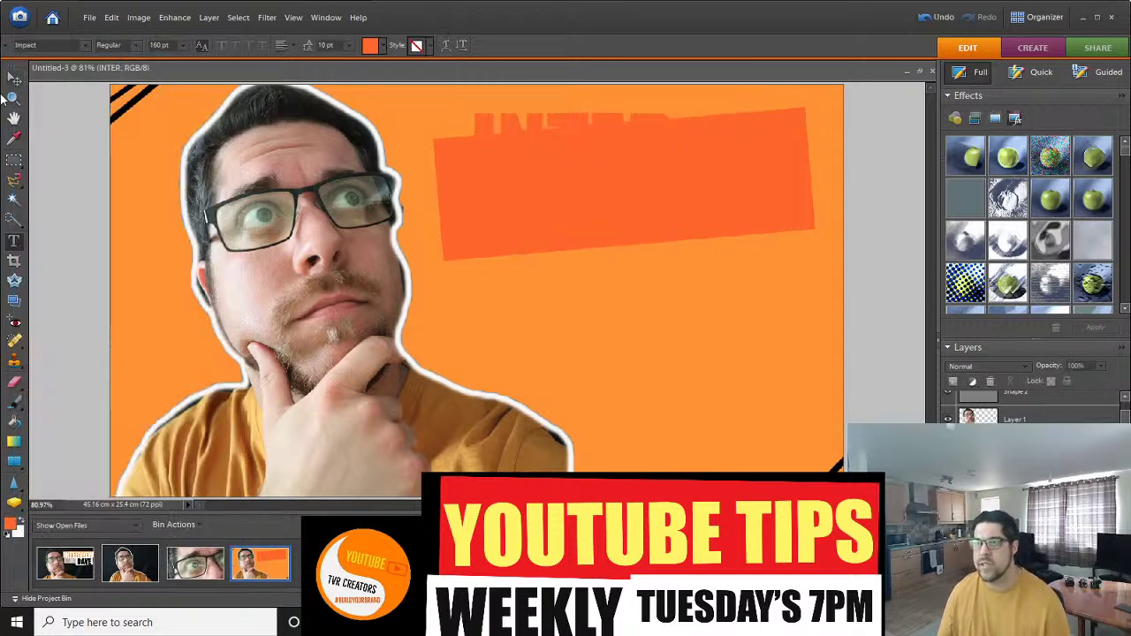
# Bring the "INTER" text to the front of the layer stack.
pyautogui.click(17, 85)
pyautogui.click(316, 44)
pyautogui.click(309, 61)
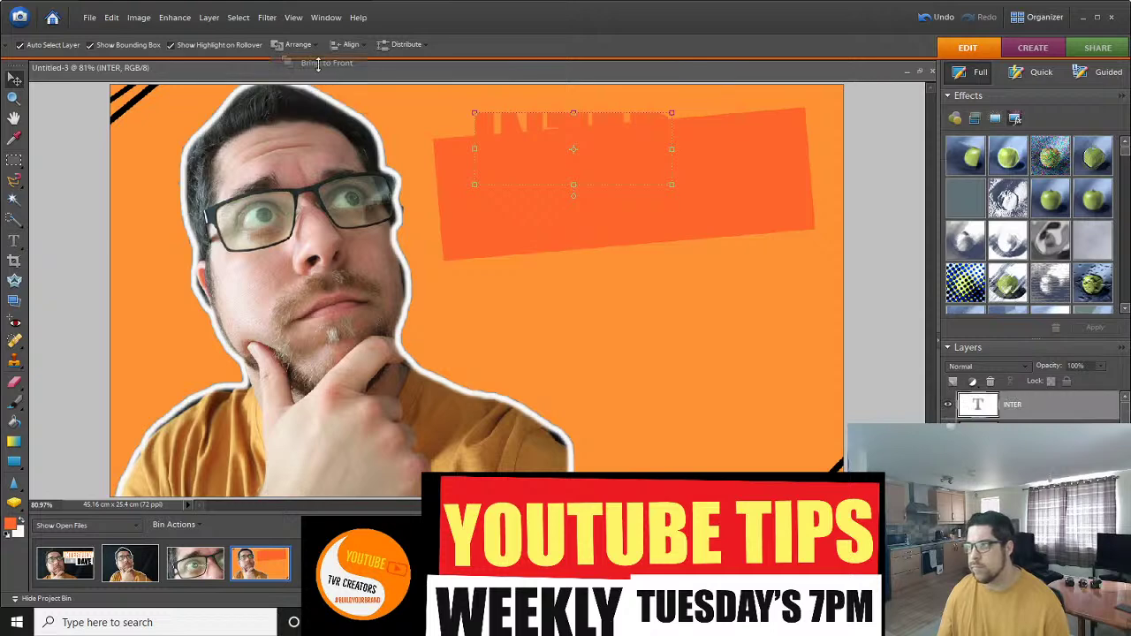
pyautogui.click(464, 145)
pyautogui.click(547, 115)
pyautogui.doubleClick(518, 125)
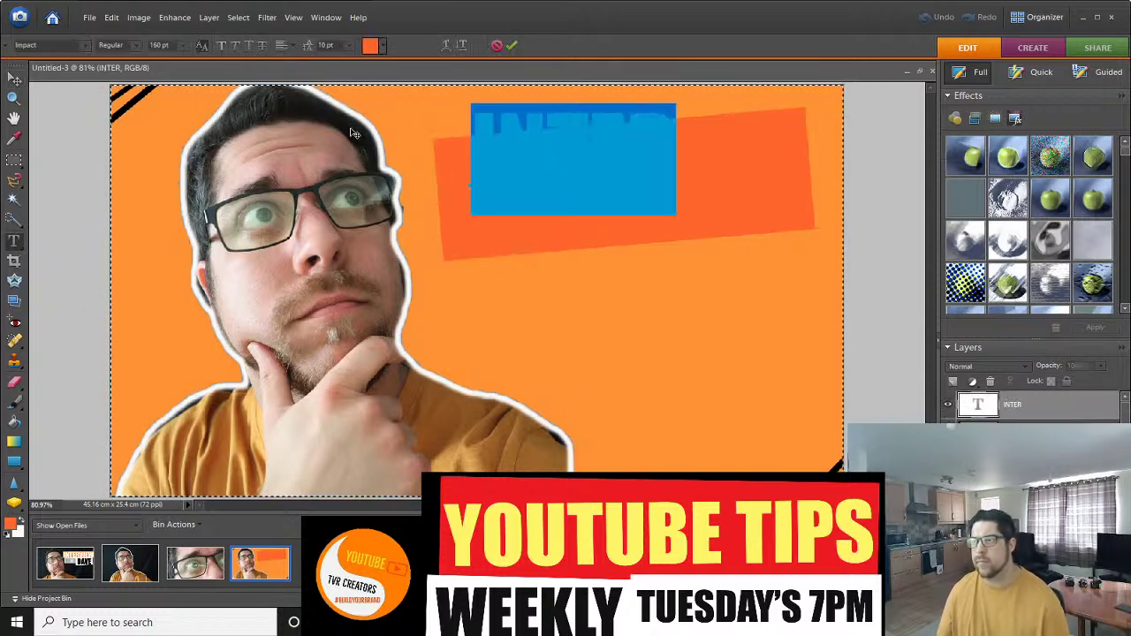
pyautogui.press('Escape')
pyautogui.click(111, 23)
pyautogui.click(150, 33)
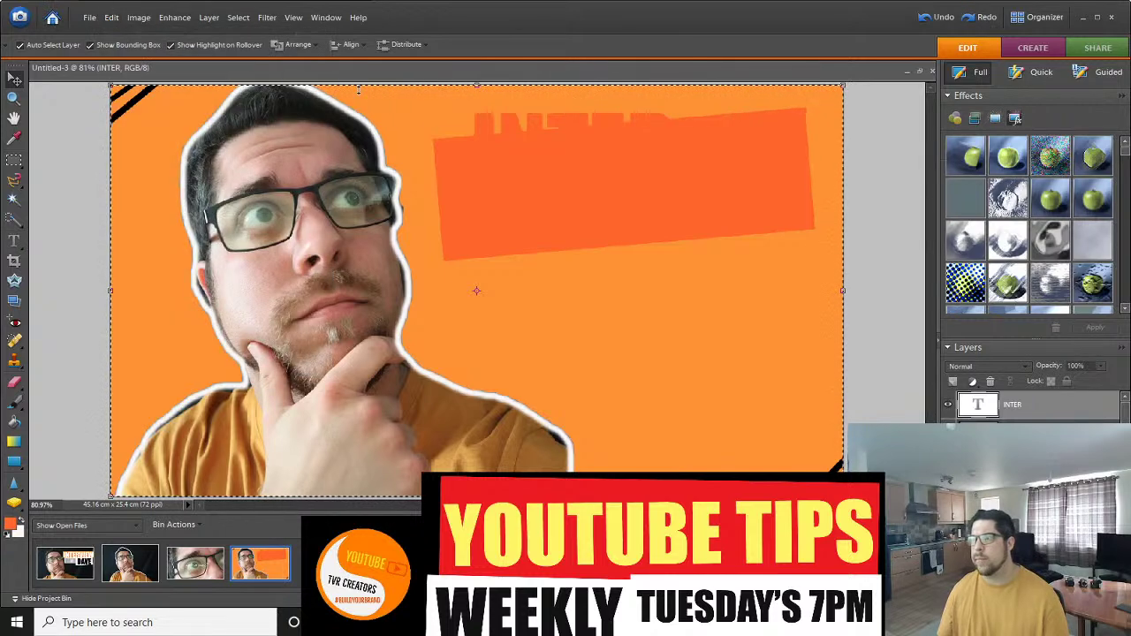
pyautogui.click(112, 17)
pyautogui.click(124, 33)
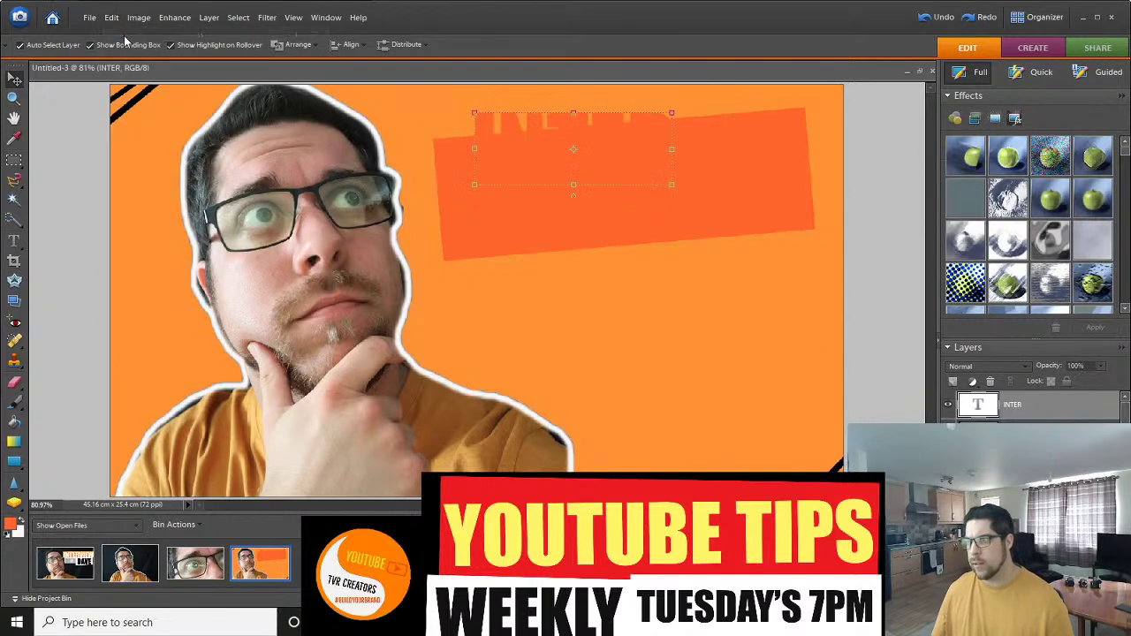
# Move the "INTER" text up to the banner's upper-left corner and set the foreground colour to off-white f6f3f2.
pyautogui.moveTo(526, 131); pyautogui.dragTo(477, 119)
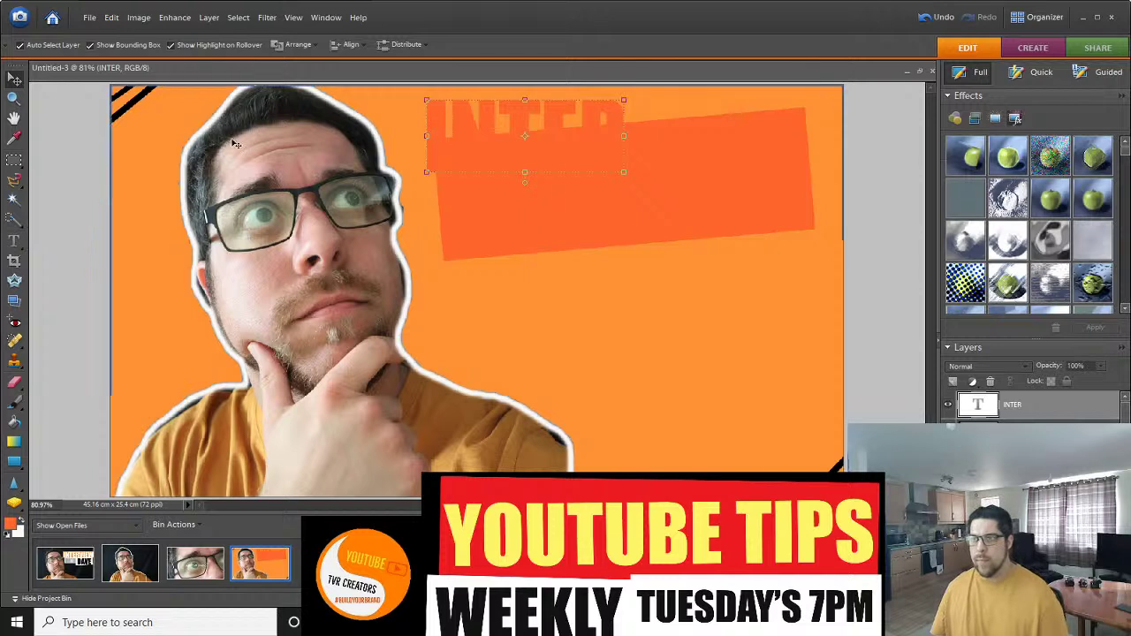
pyautogui.click(13, 523)
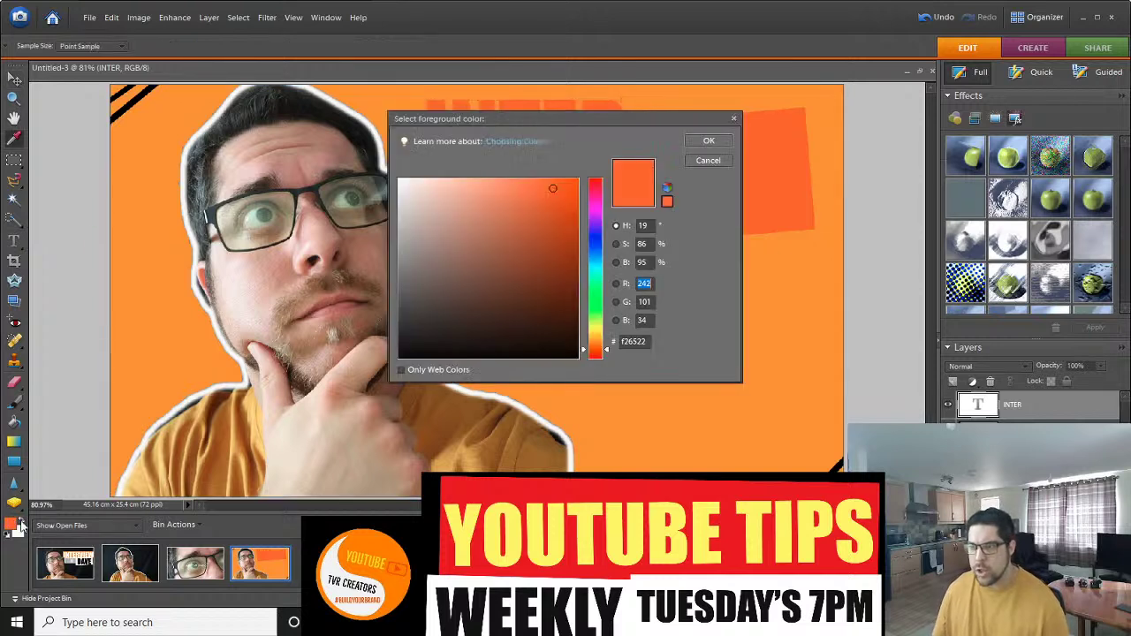
pyautogui.click(489, 277)
pyautogui.click(401, 184)
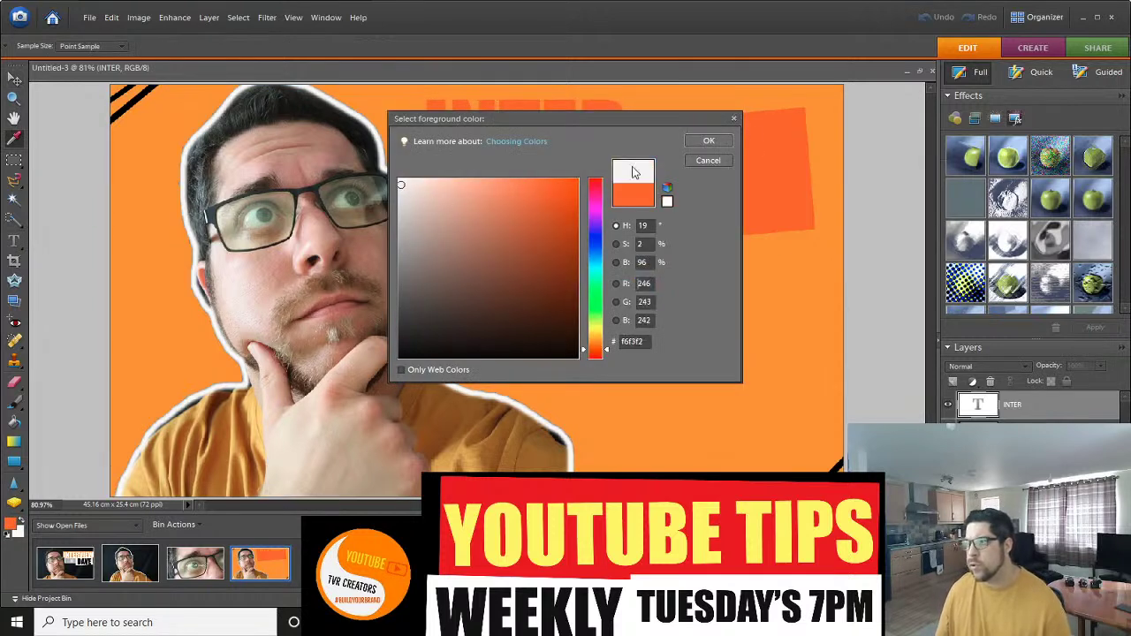
pyautogui.click(714, 143)
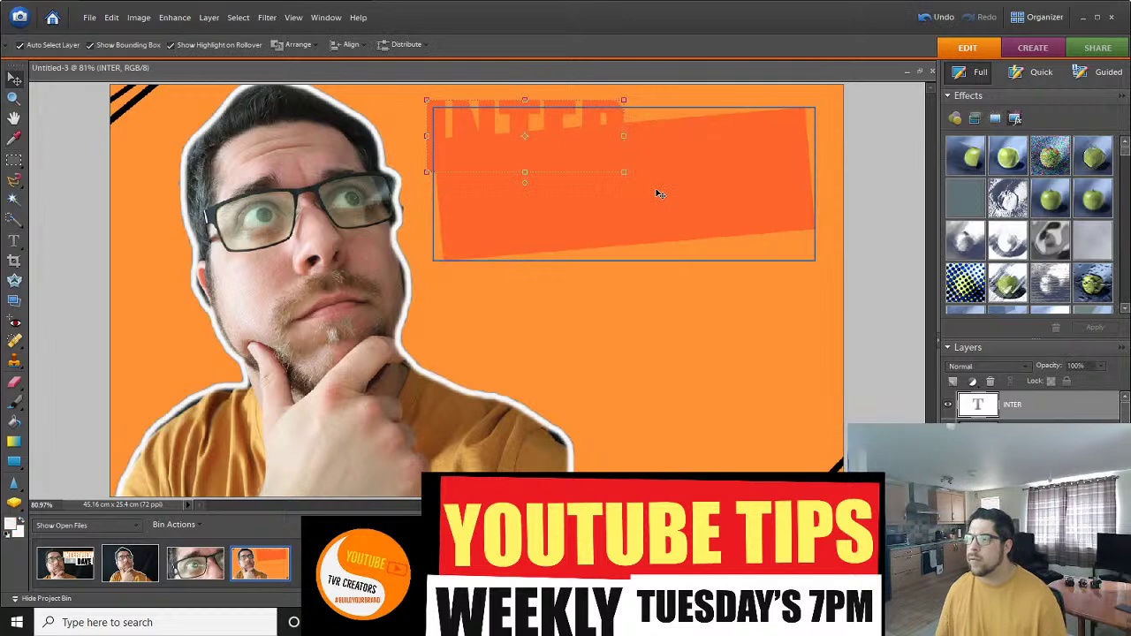
# Recolour the whole "INTER" text white.
pyautogui.click(14, 241)
pyautogui.click(499, 144)
pyautogui.hotkey('ctrl', 'a')
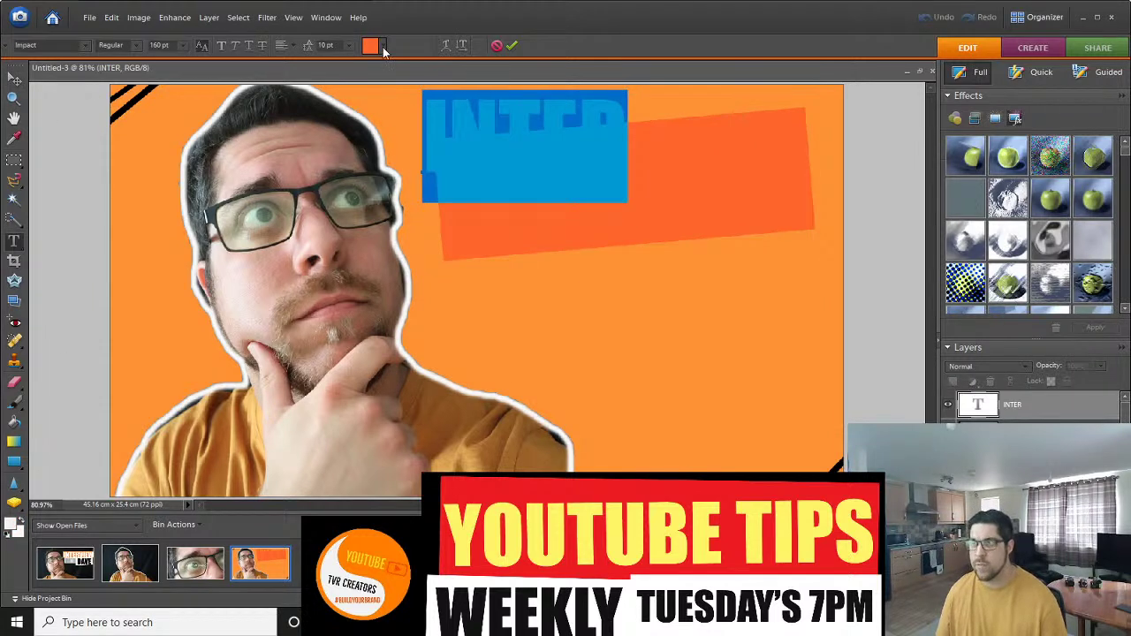
pyautogui.click(383, 49)
pyautogui.click(358, 65)
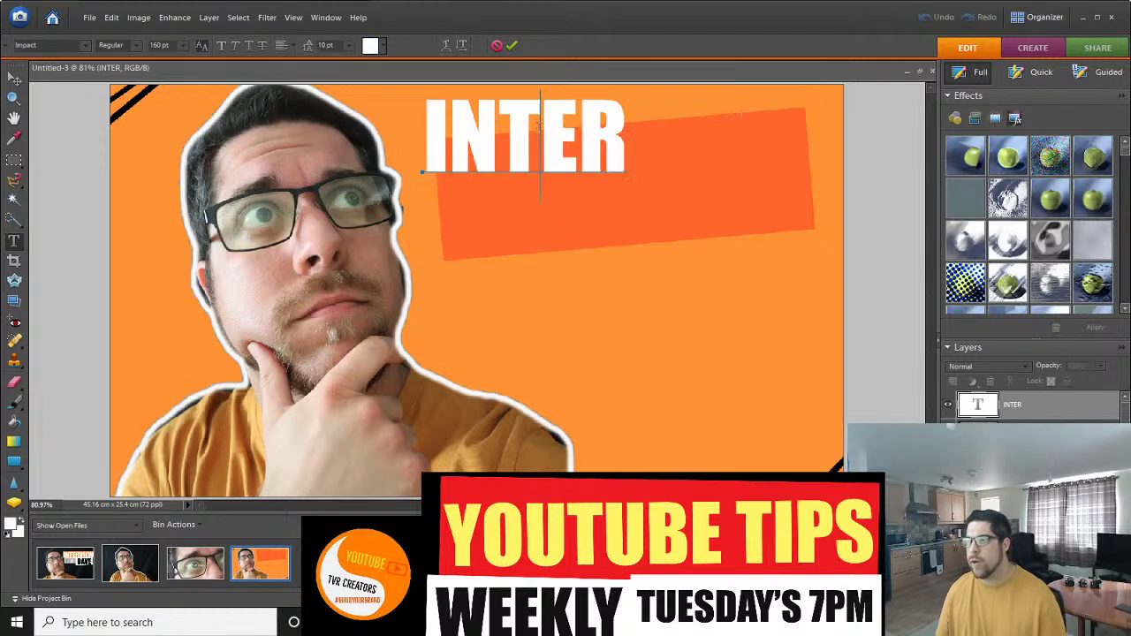
# Extend the text to "INTERVIEW" and centre it over the tilted red-orange banner.
pyautogui.moveTo(518, 142); pyautogui.dragTo(558, 170)
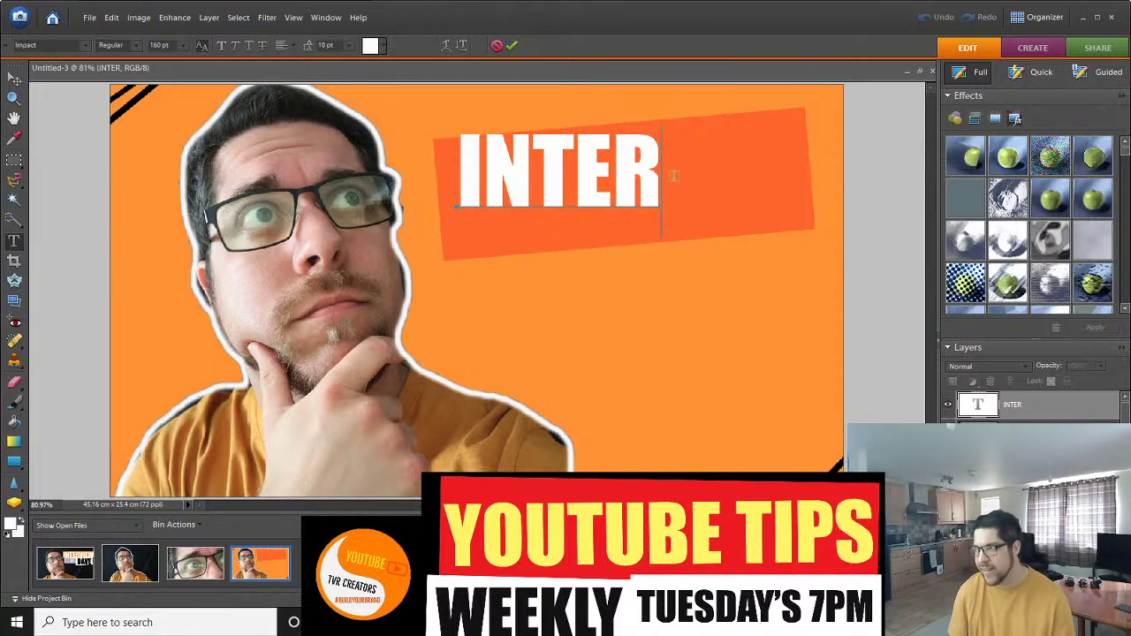
pyautogui.write('VIEW')
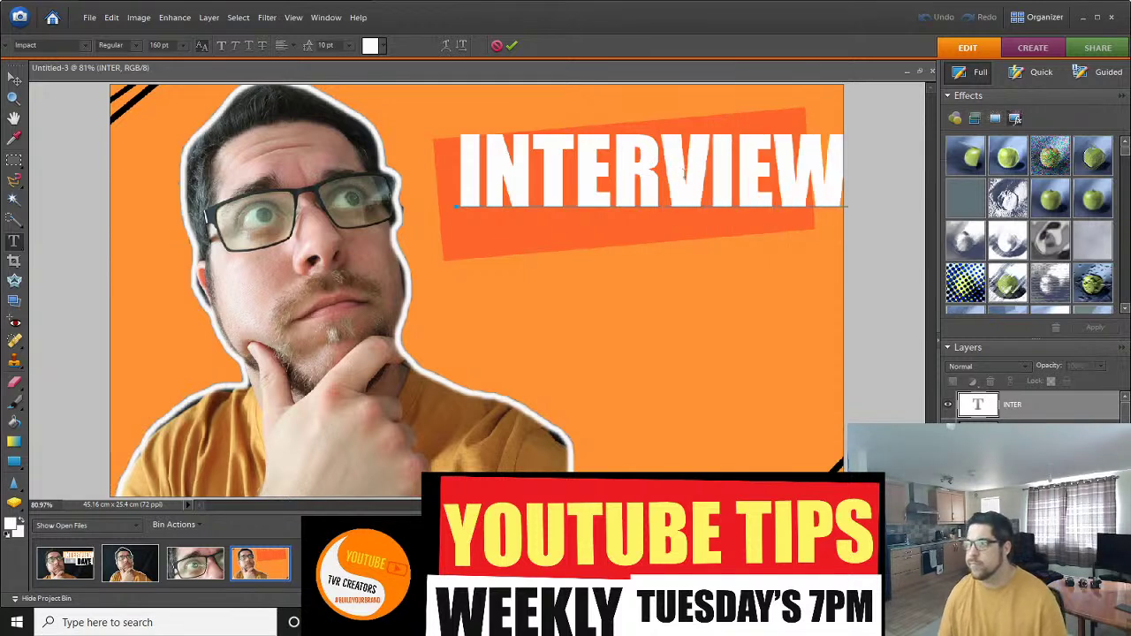
pyautogui.moveTo(673, 181); pyautogui.dragTo(656, 190)
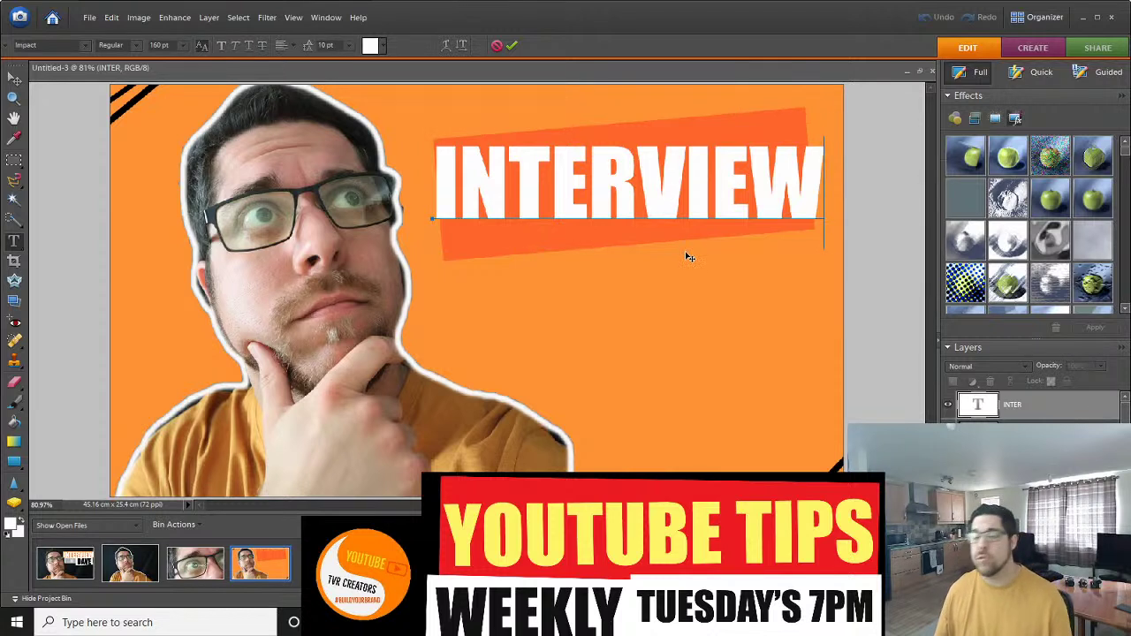
pyautogui.hotkey('ctrl', 'Return')
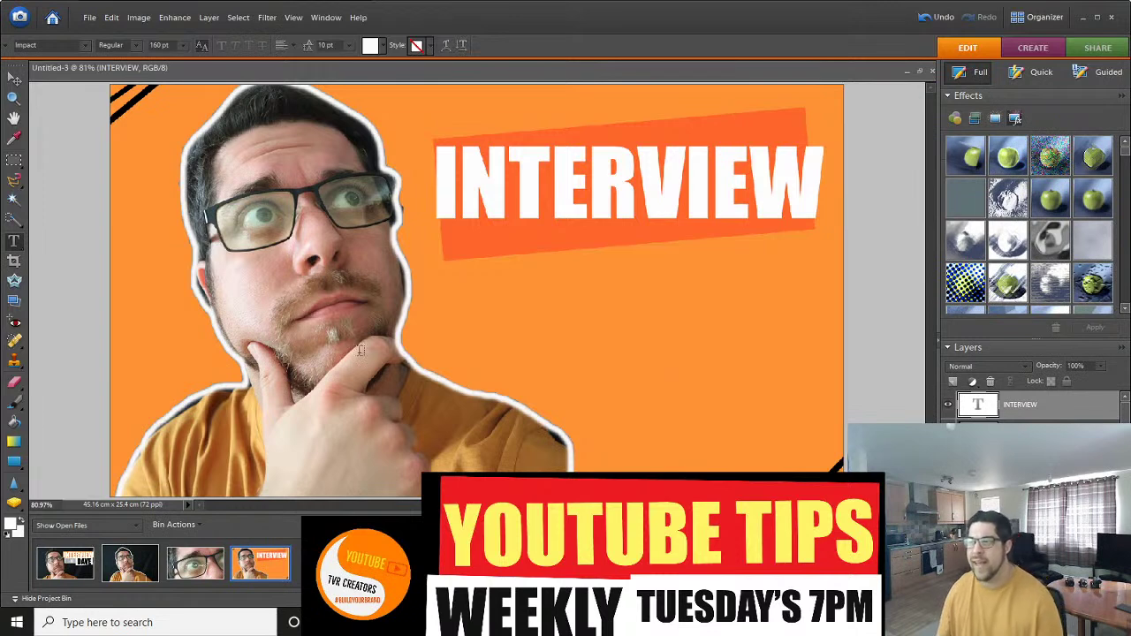
# Draw a small white rectangle below the start of "INTERVIEW" and rotate it 4.6° clockwise.
pyautogui.click(13, 460)
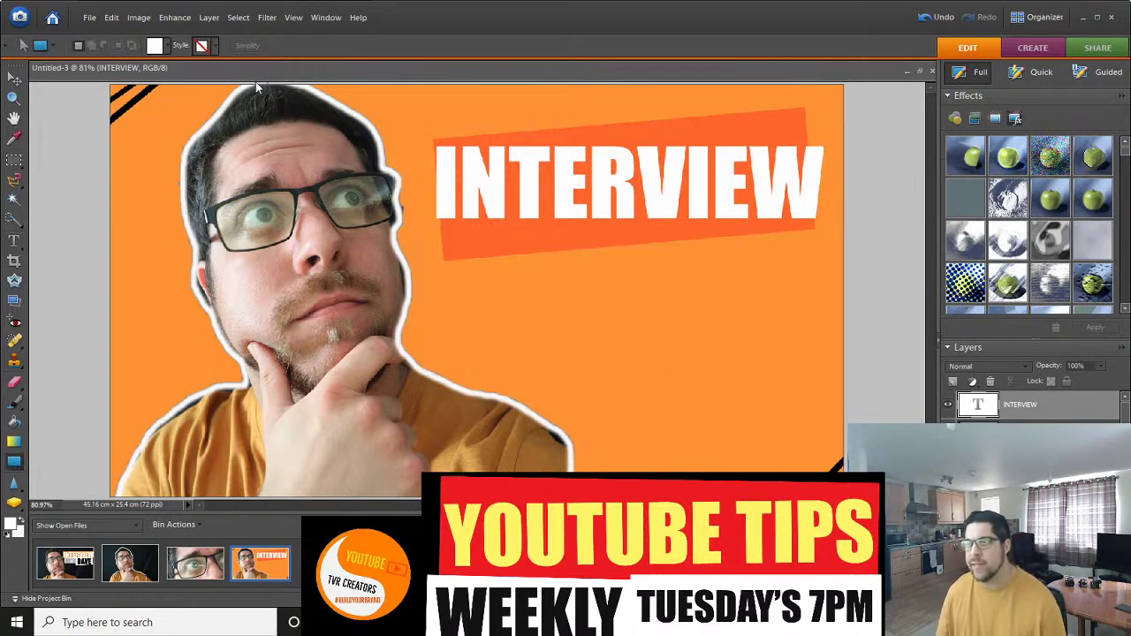
pyautogui.moveTo(453, 241); pyautogui.dragTo(599, 307)
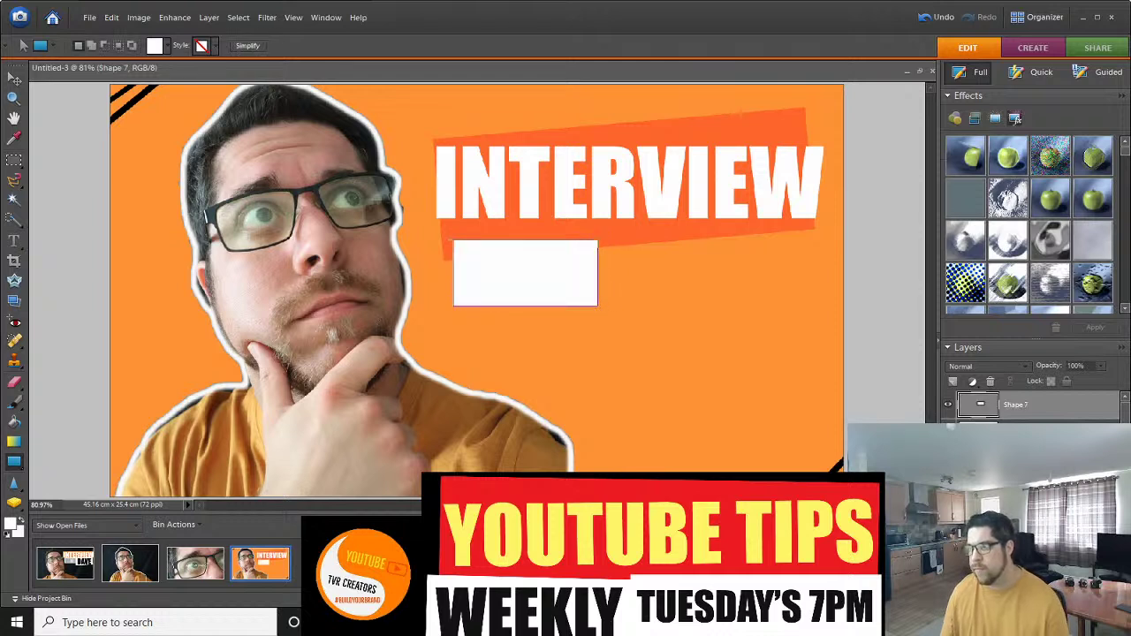
pyautogui.click(13, 81)
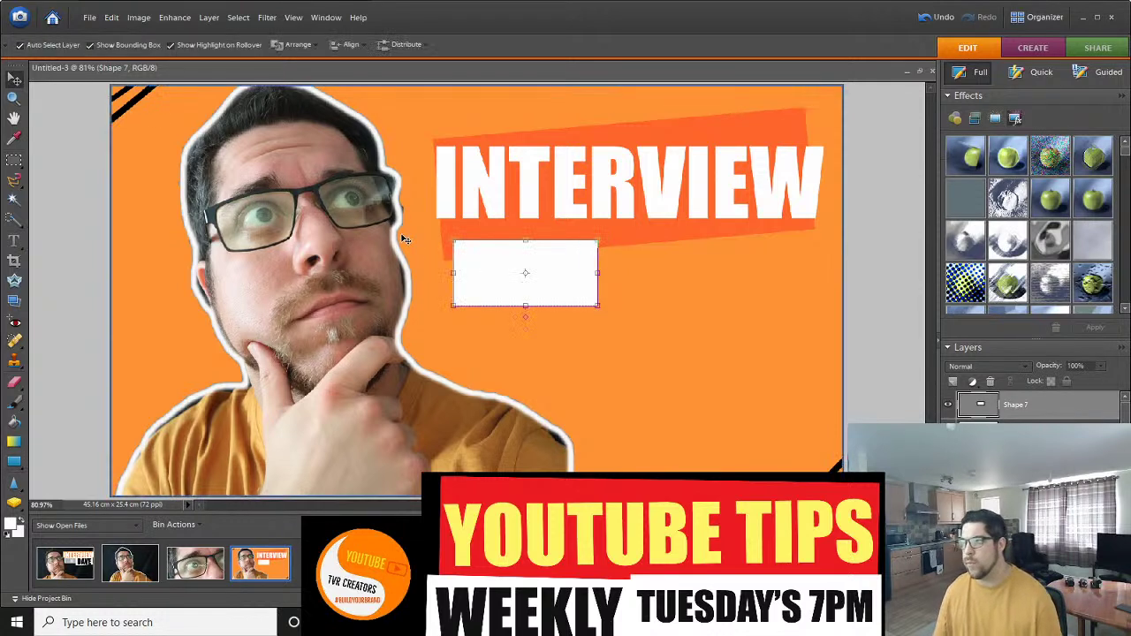
pyautogui.moveTo(468, 270); pyautogui.dragTo(460, 262)
pyautogui.moveTo(516, 301); pyautogui.dragTo(517, 305)
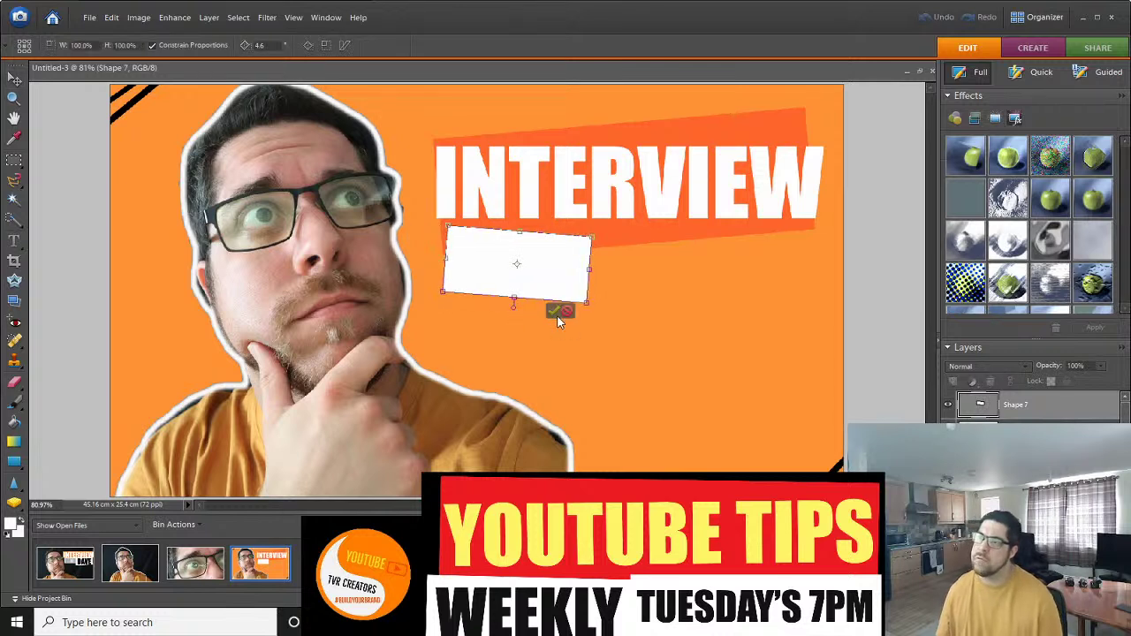
pyautogui.click(554, 311)
pyautogui.click(549, 330)
# Add the text "WITH" over the small white rectangle and bring it to the front of the layer stack.
pyautogui.click(14, 240)
pyautogui.click(485, 272)
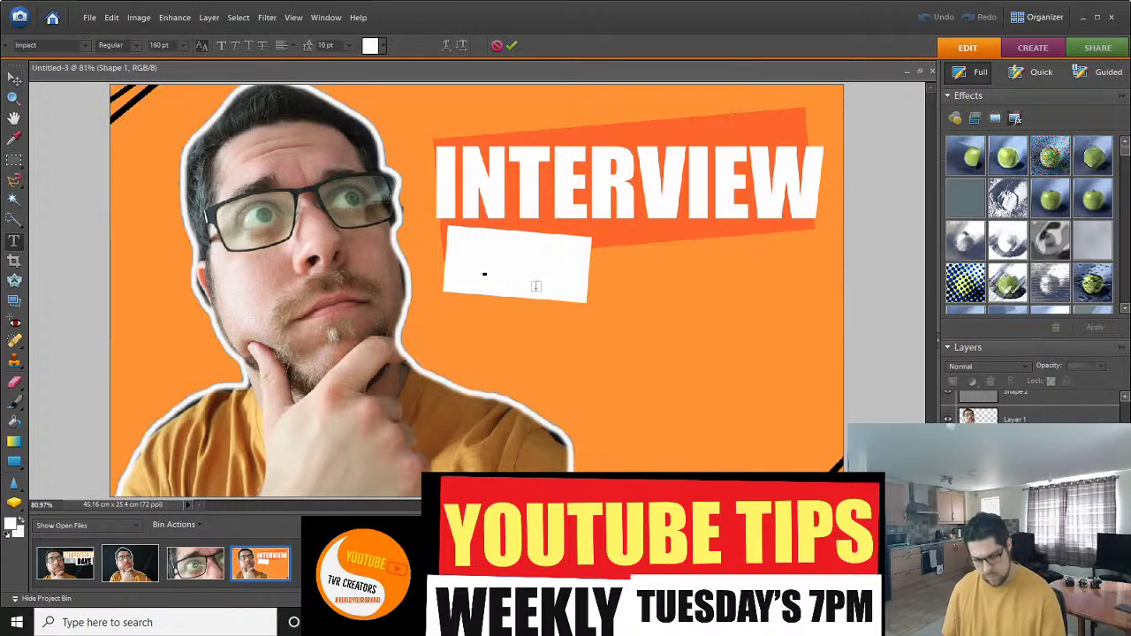
pyautogui.write('........')
pyautogui.hotkey('ctrl', 'a')
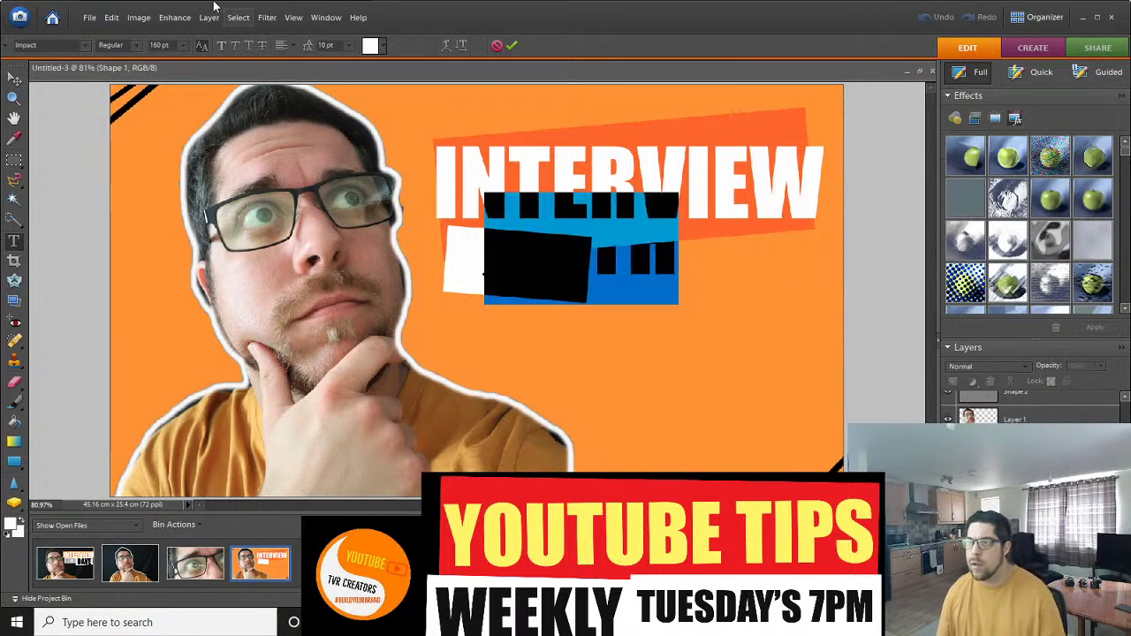
pyautogui.click(512, 46)
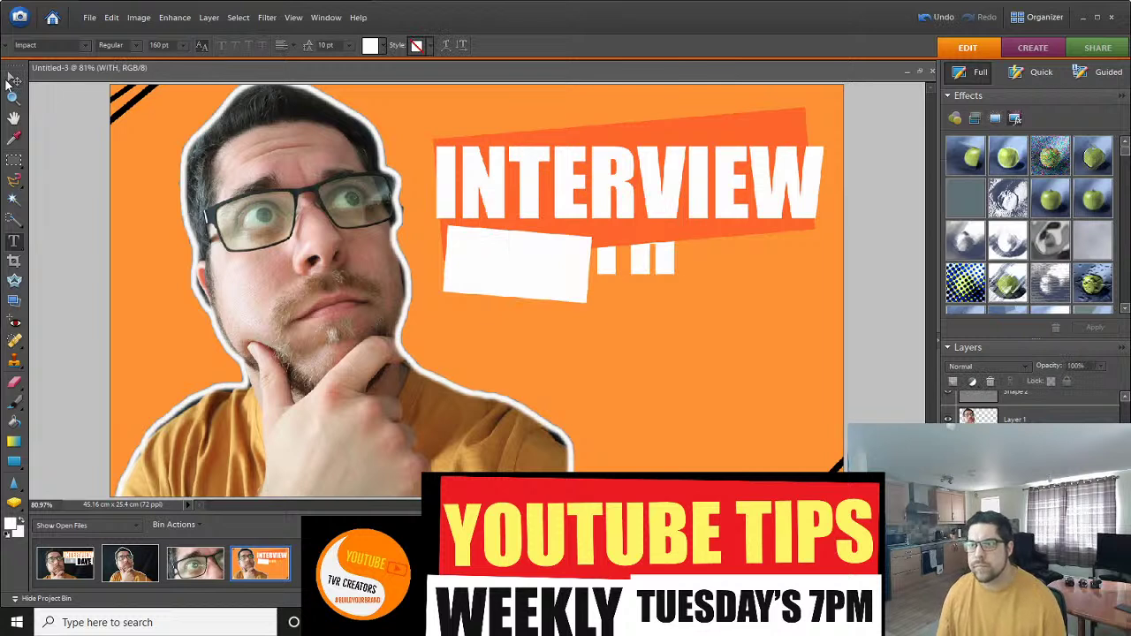
pyautogui.click(14, 79)
pyautogui.click(294, 44)
pyautogui.click(317, 62)
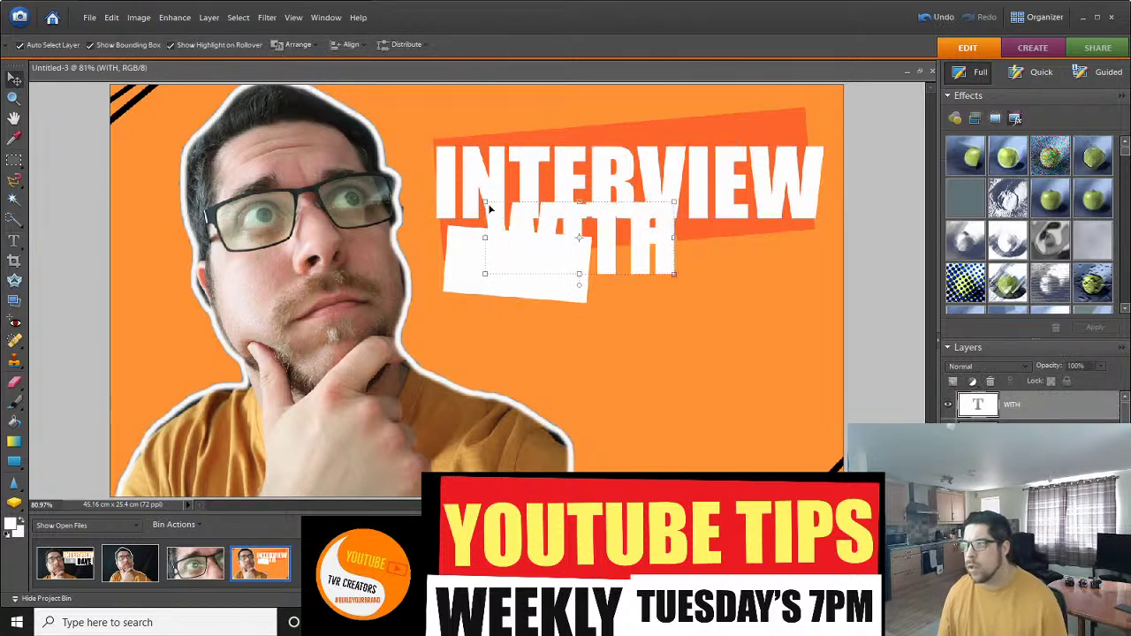
# Set the foreground colour to dark grey 3c3434.
pyautogui.click(9, 524)
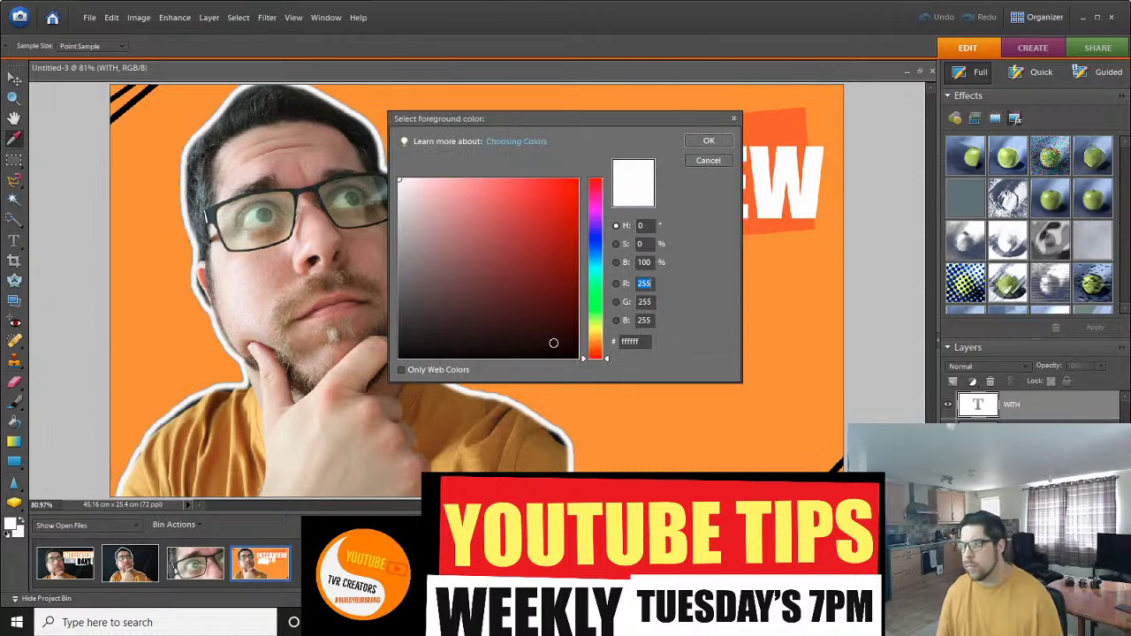
pyautogui.click(553, 343)
pyautogui.click(466, 351)
pyautogui.click(441, 335)
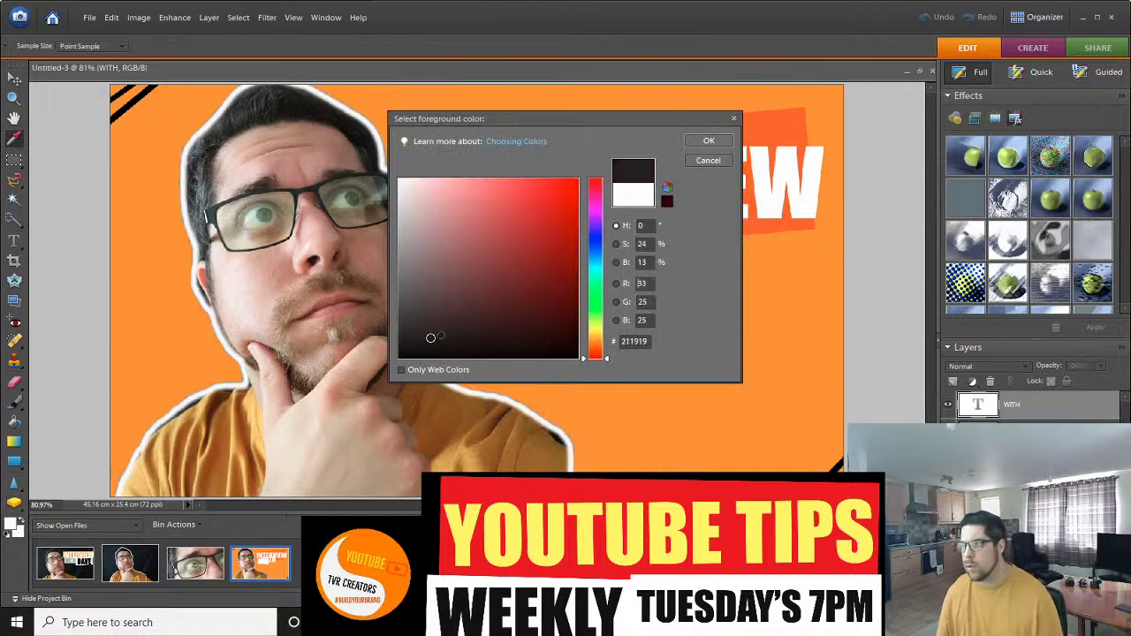
pyautogui.click(421, 316)
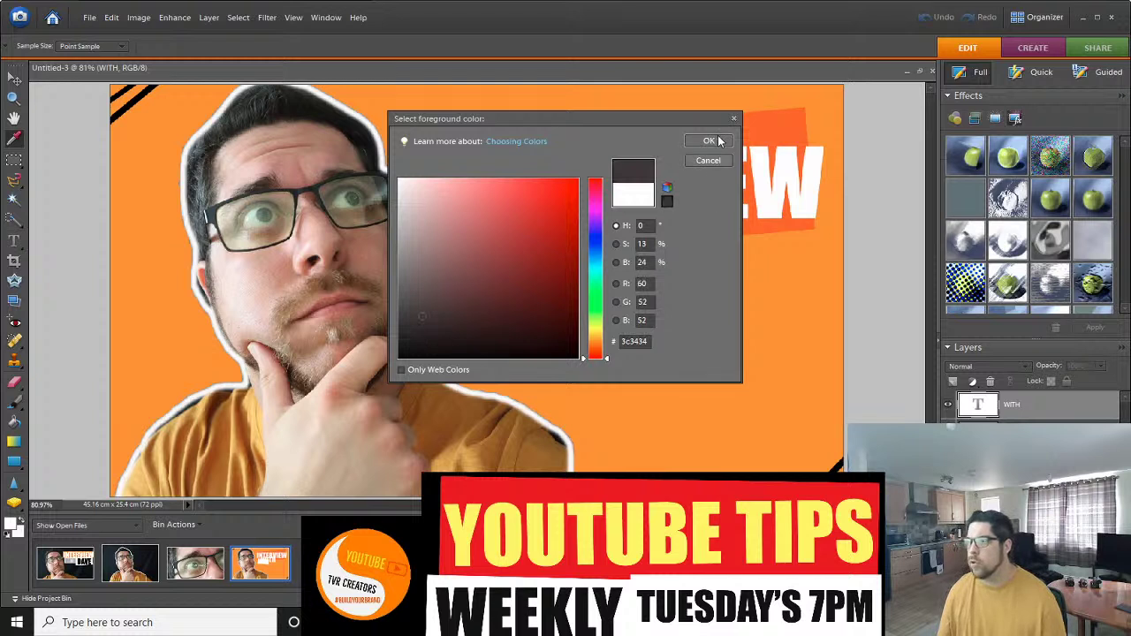
pyautogui.click(719, 143)
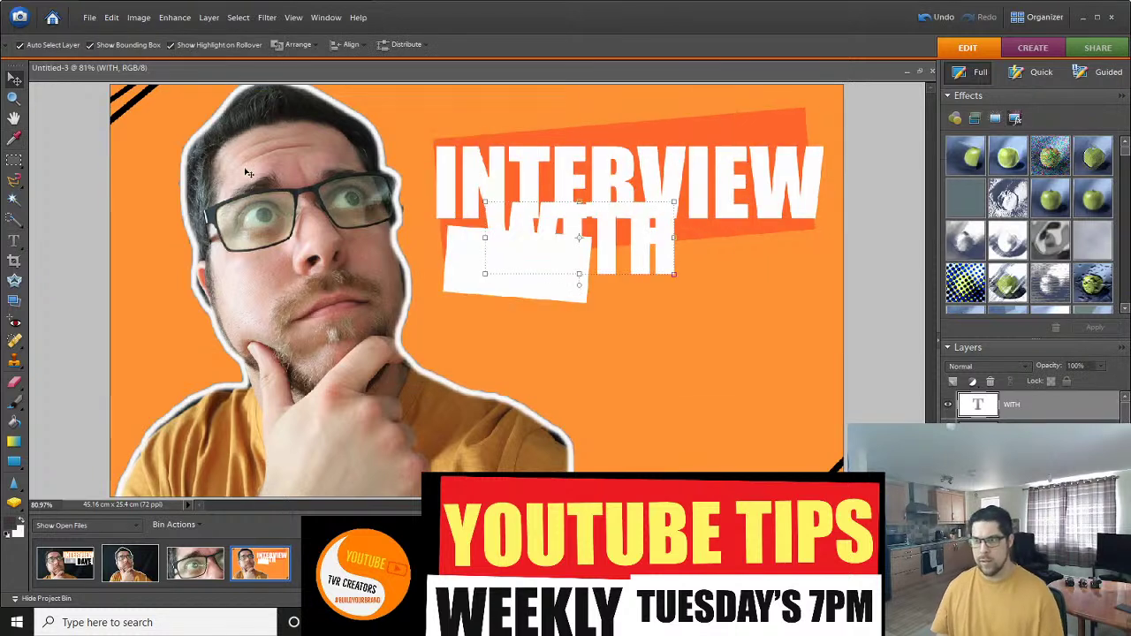
# Recolour the "WITH" text mid-grey using a colour swatch.
pyautogui.click(13, 241)
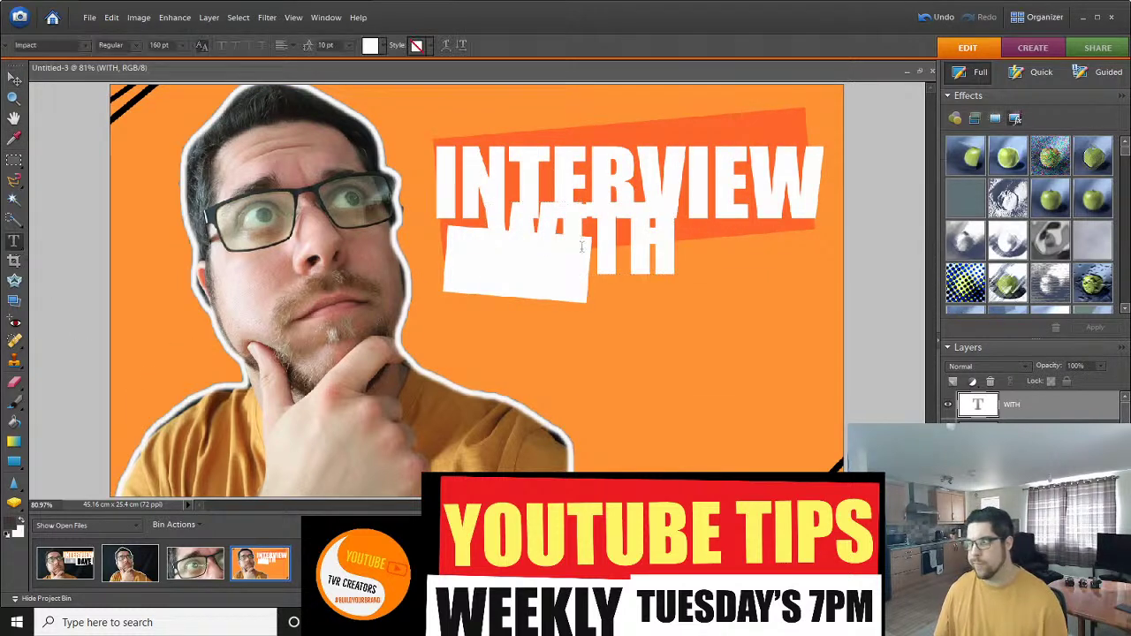
pyautogui.moveTo(676, 265); pyautogui.dragTo(392, 68)
pyautogui.click(383, 49)
pyautogui.click(422, 66)
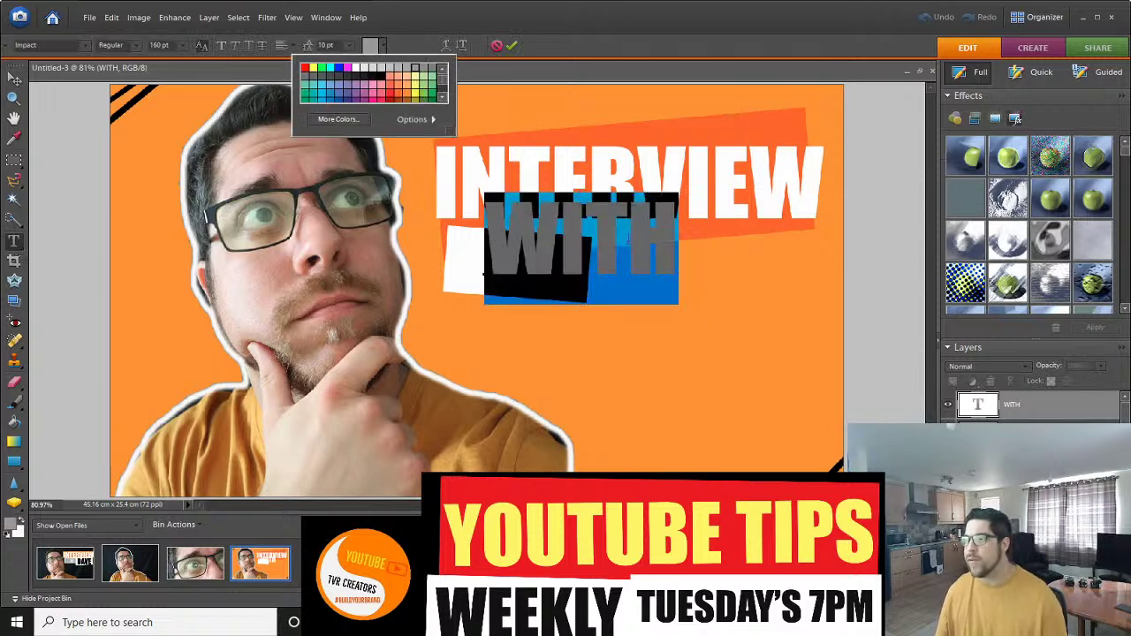
# Scale the "WITH" text down to about 107 pt and fit it inside the small tilted white rectangle.
pyautogui.moveTo(617, 257); pyautogui.dragTo(610, 260)
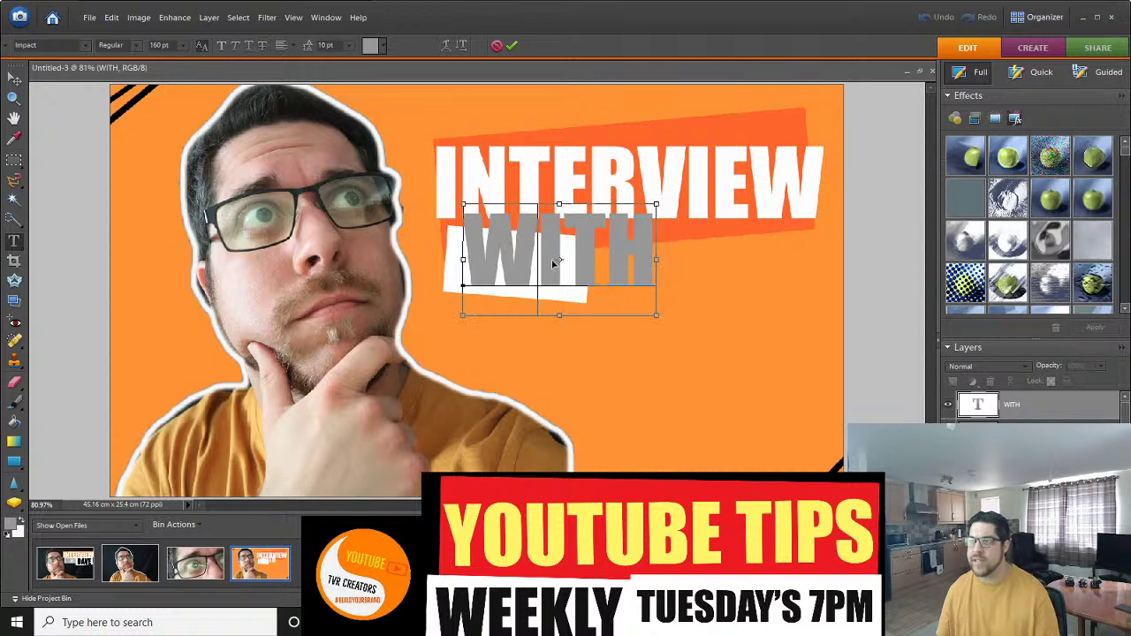
pyautogui.moveTo(461, 203); pyautogui.dragTo(525, 241)
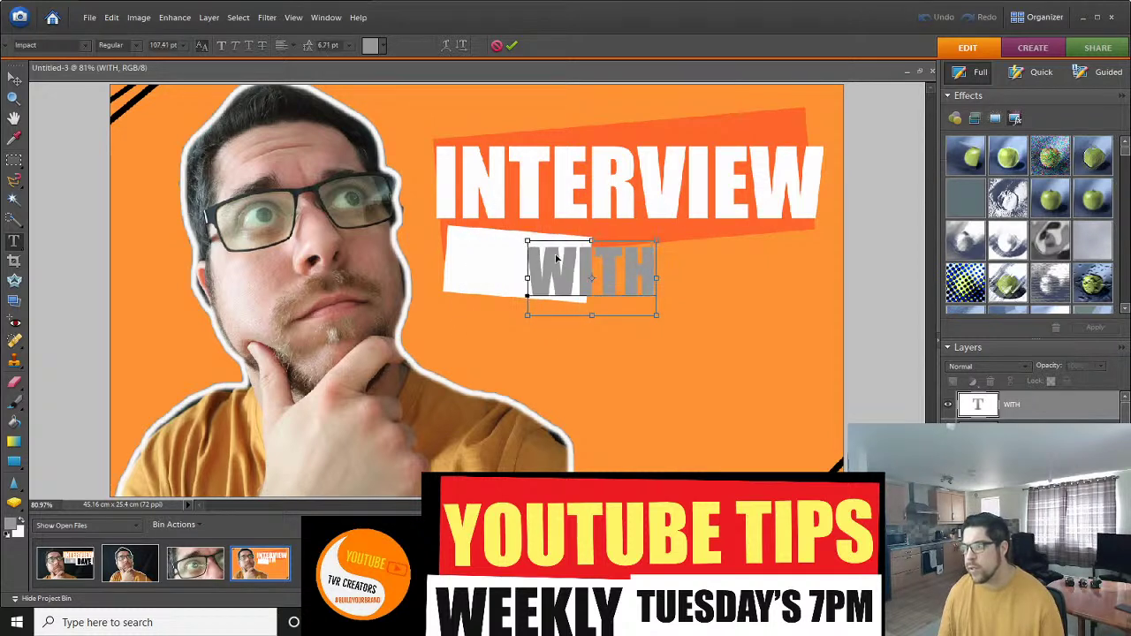
pyautogui.moveTo(595, 269); pyautogui.dragTo(497, 273)
pyautogui.click(548, 265)
pyautogui.click(651, 281)
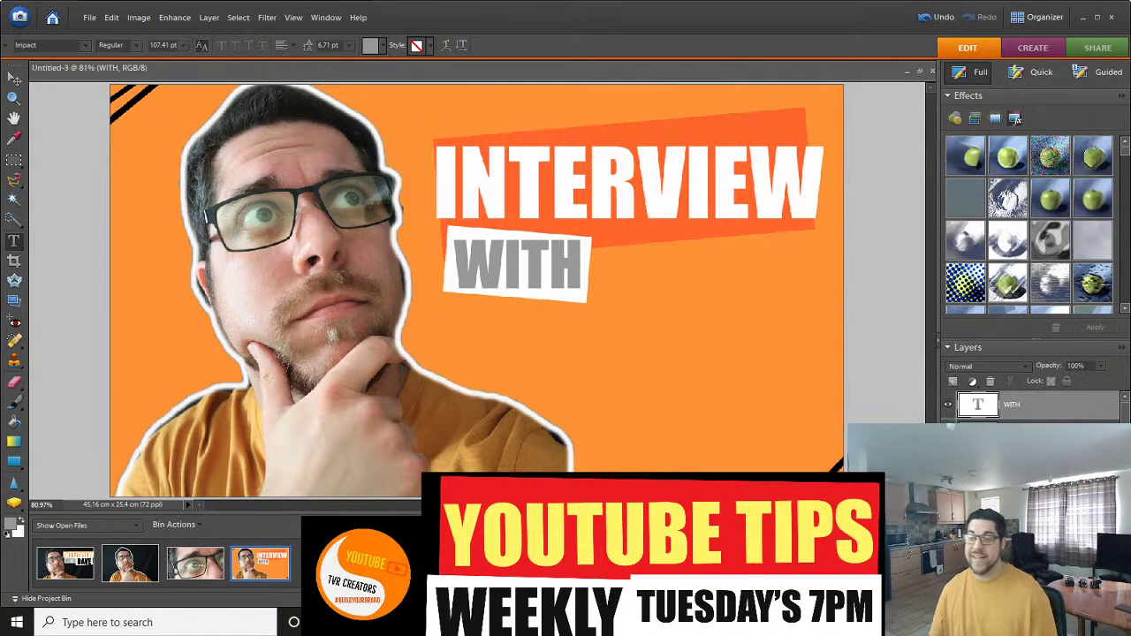
# Set the shape colour to near-white and draw a larger rectangle beside "WITH", beneath the end of "INTERVIEW".
pyautogui.click(13, 461)
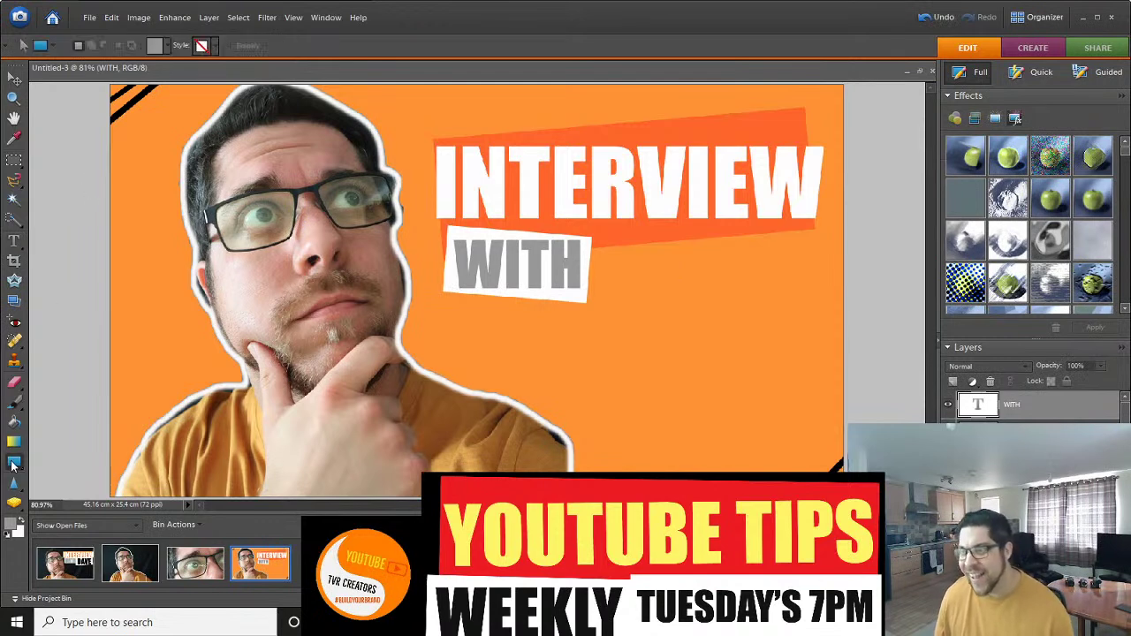
pyautogui.click(11, 524)
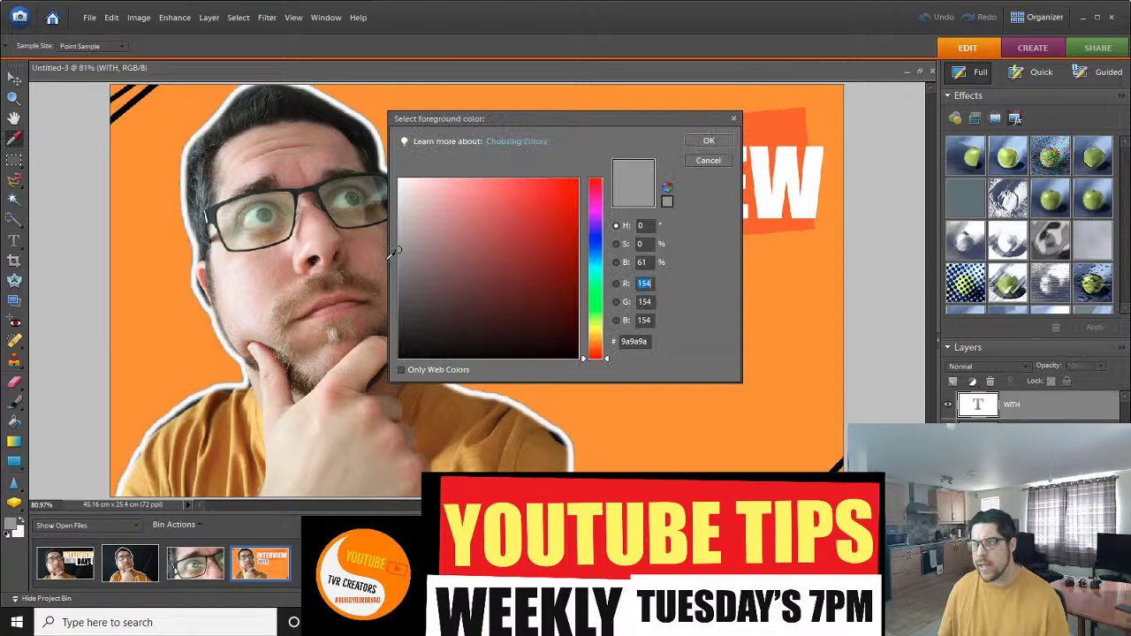
pyautogui.click(398, 182)
pyautogui.click(708, 142)
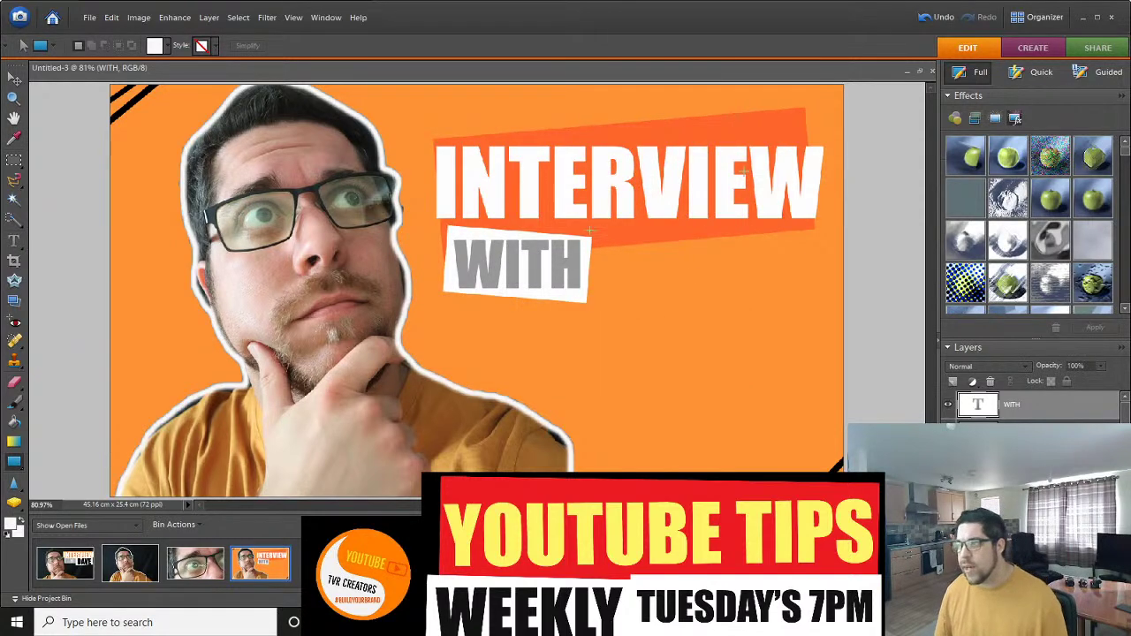
pyautogui.moveTo(583, 230); pyautogui.dragTo(818, 331)
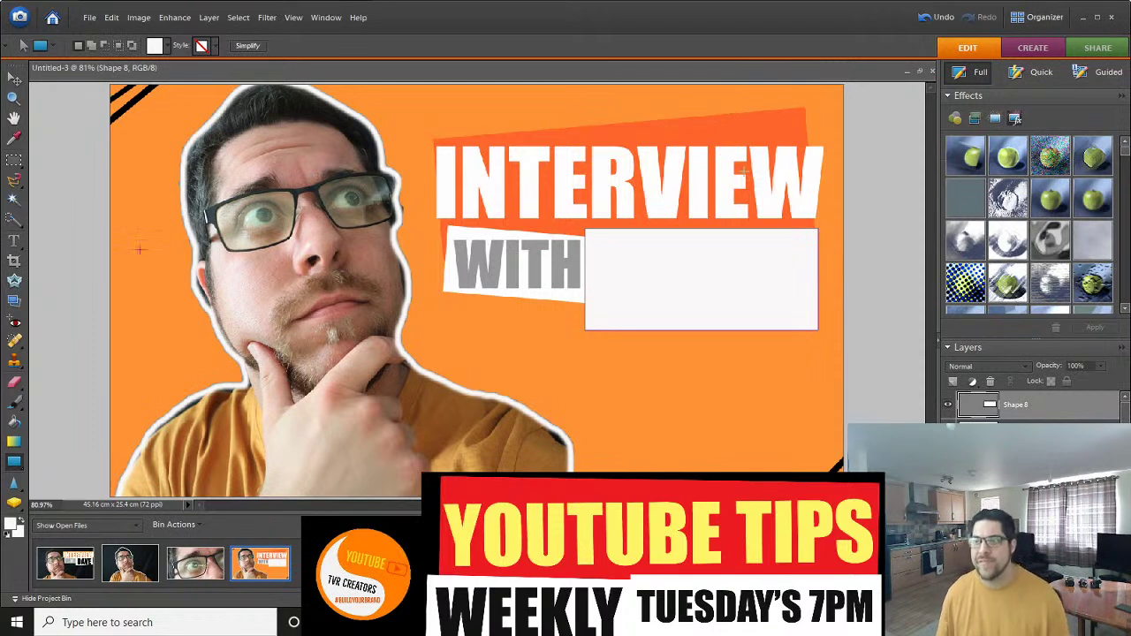
# Add the interviewee's first name as 160 pt Impact text over the near-white rectangle and colour it black.
pyautogui.click(15, 243)
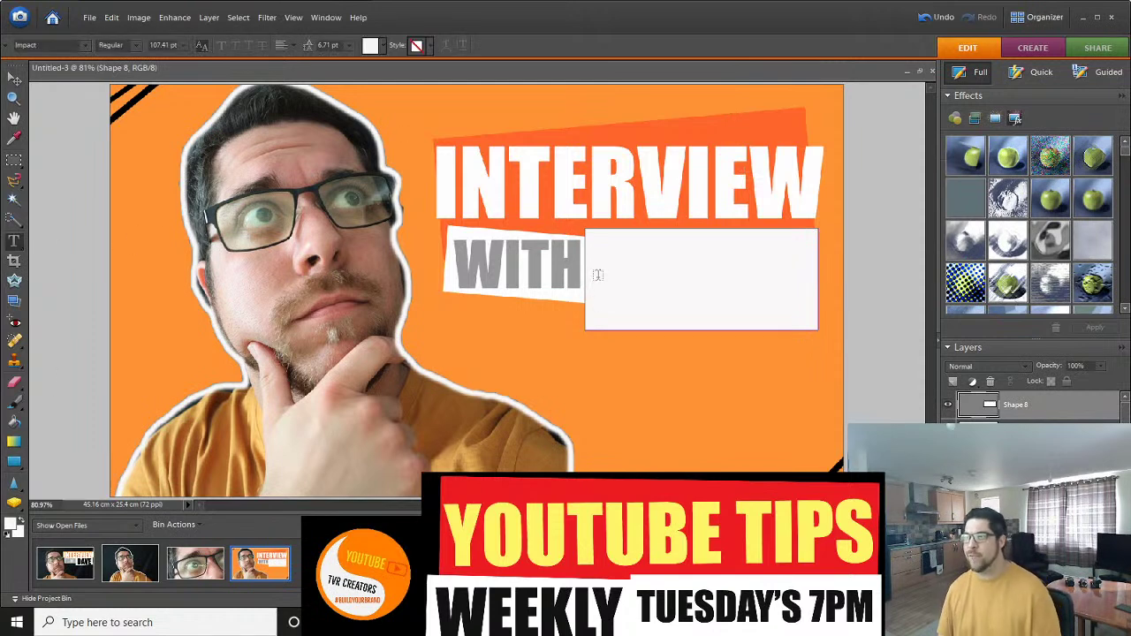
pyautogui.click(597, 275)
pyautogui.write('DAVE')
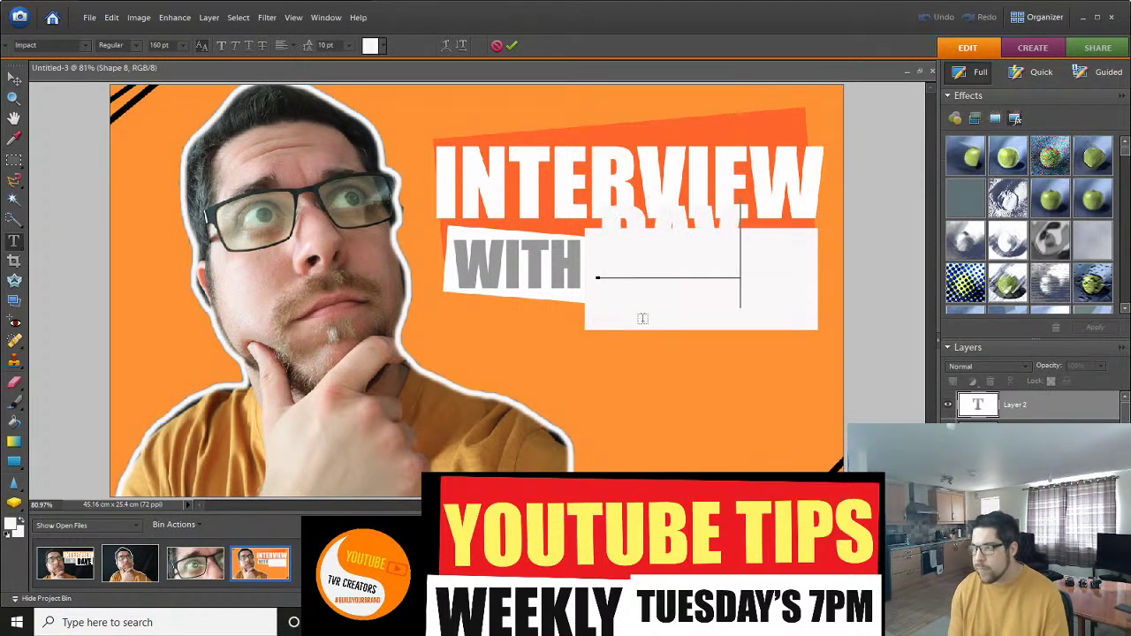
pyautogui.hotkey('ctrl', 'a')
pyautogui.click(371, 45)
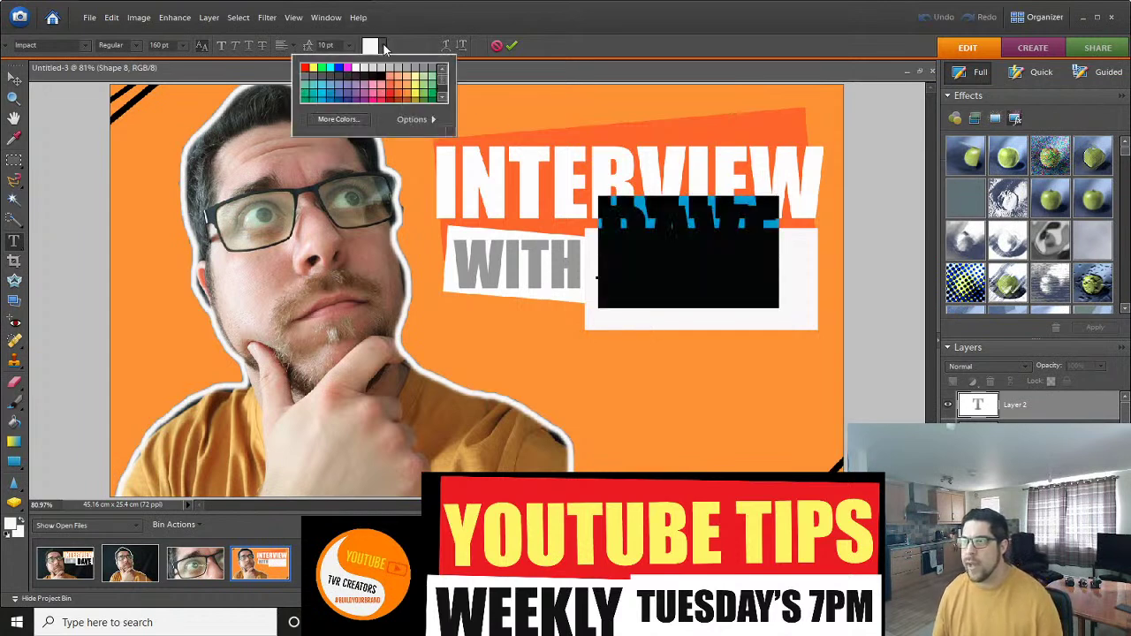
pyautogui.click(387, 64)
# Scale the black name text up to about 194 pt and fit it inside the near-white rectangle beside "WITH".
pyautogui.click(683, 217)
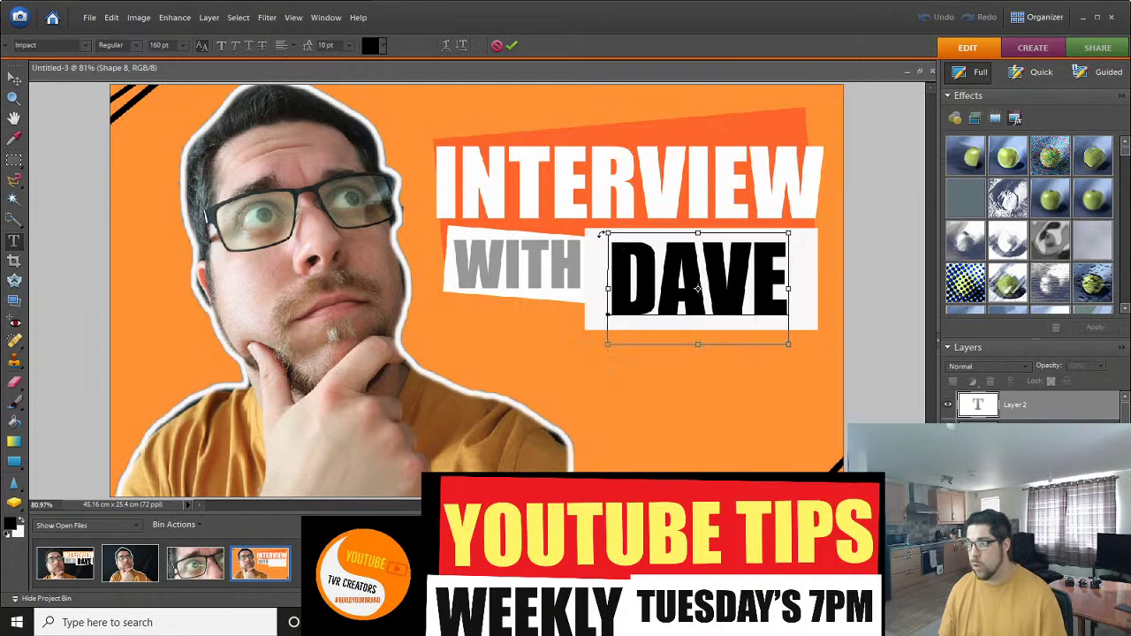
pyautogui.moveTo(606, 228); pyautogui.dragTo(568, 208)
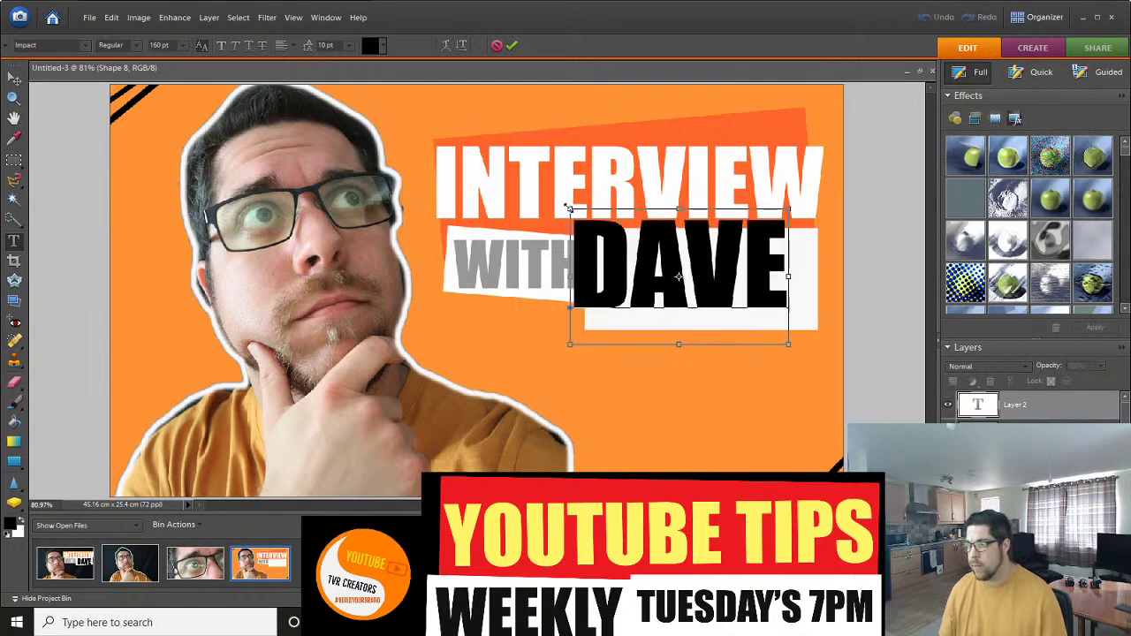
pyautogui.click(621, 246)
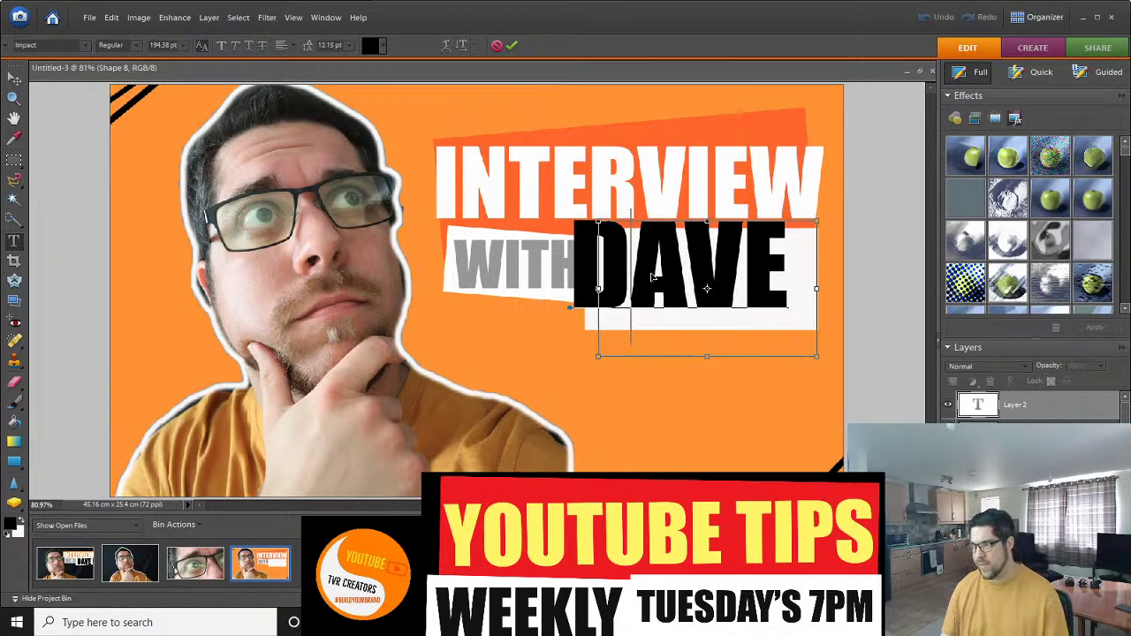
pyautogui.moveTo(652, 278); pyautogui.dragTo(646, 277)
pyautogui.click(682, 372)
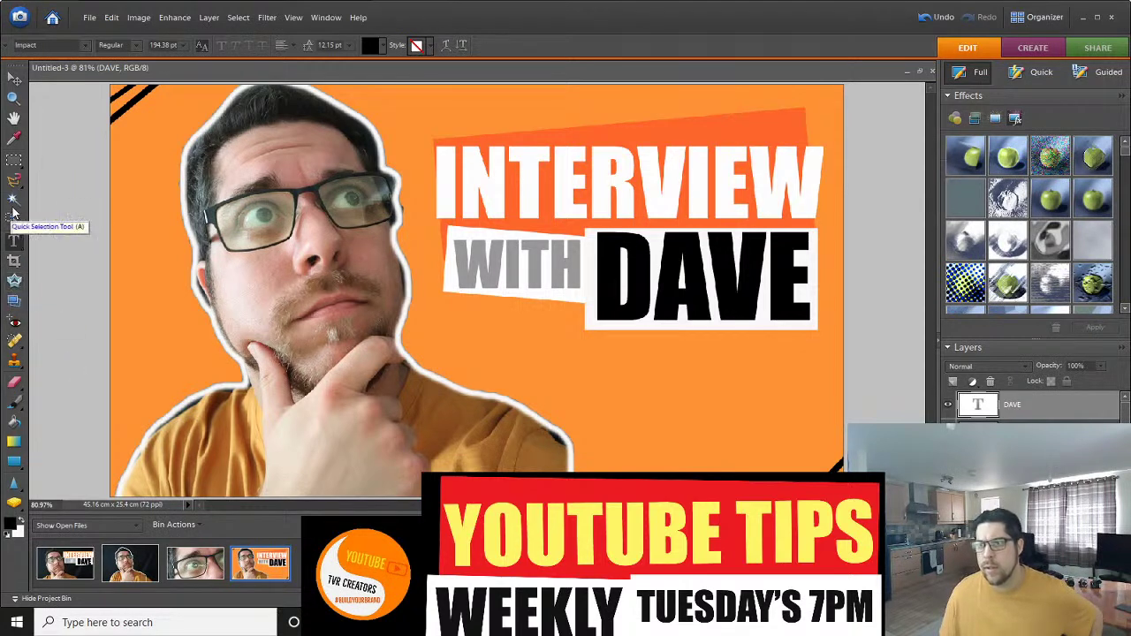
# View the orange thumbnail at 33.3% to judge its small-size readability, and switch to OBS.
pyautogui.click(14, 99)
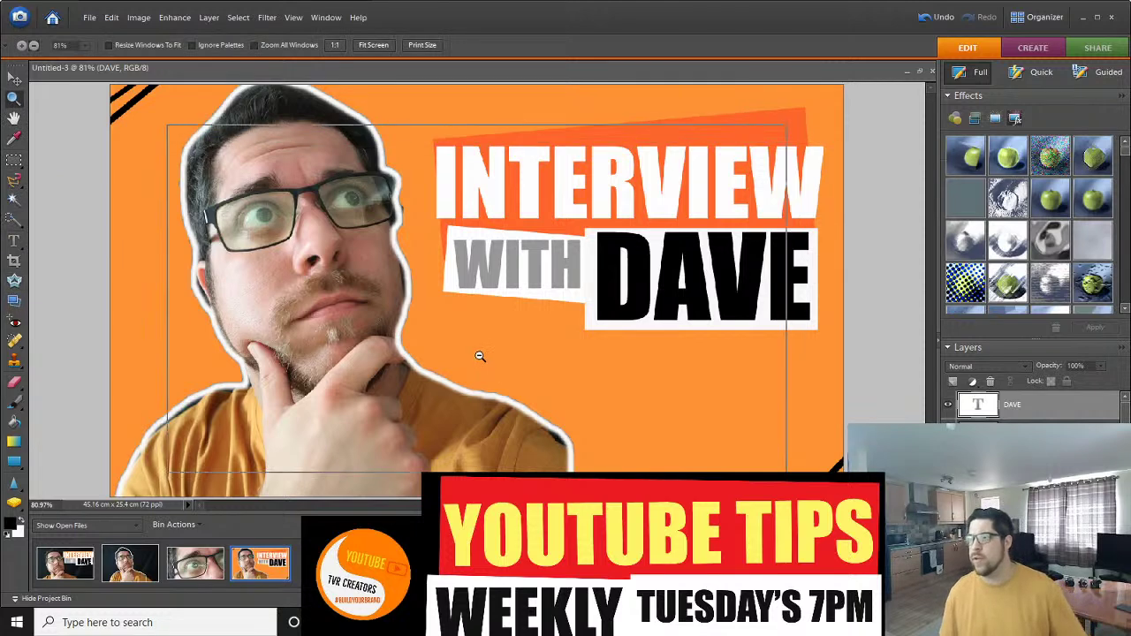
pyautogui.keyDown('alt'); pyautogui.click(480, 356); pyautogui.keyUp('alt')
pyautogui.keyDown('alt'); pyautogui.click(482, 356); pyautogui.keyUp('alt')
pyautogui.keyDown('alt'); pyautogui.click(488, 346); pyautogui.keyUp('alt')
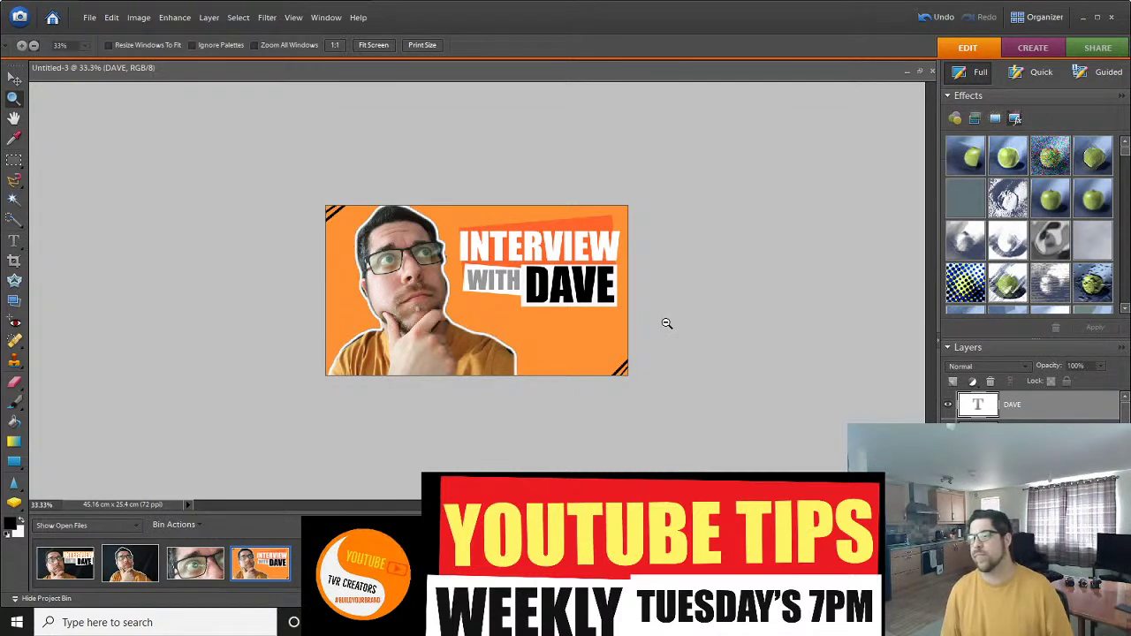
pyautogui.hotkey('alt', 'Tab')
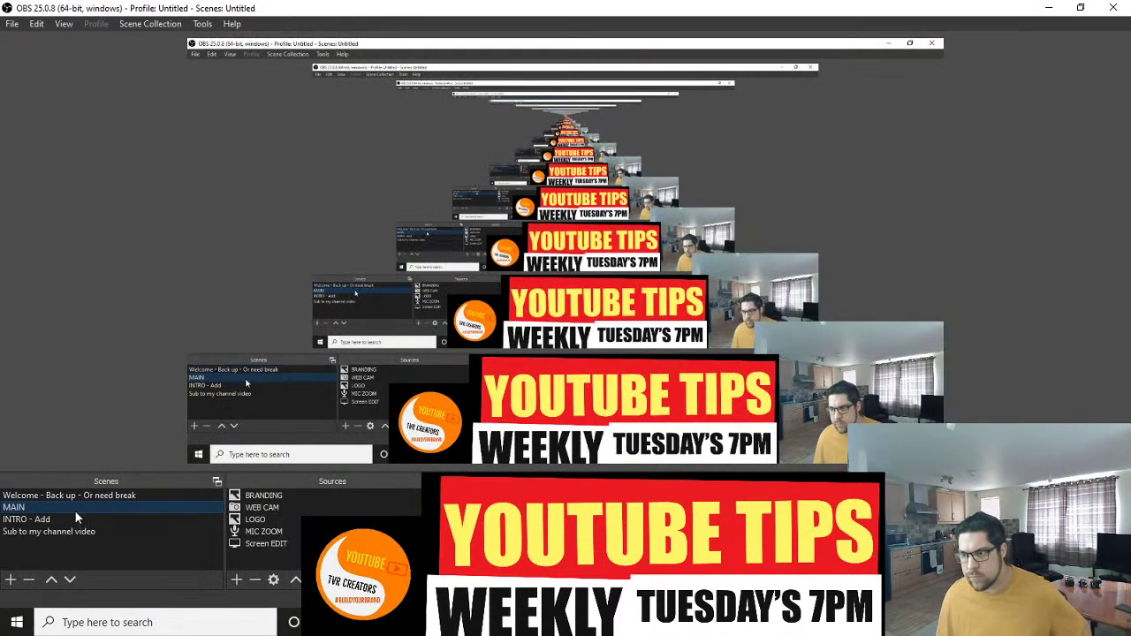